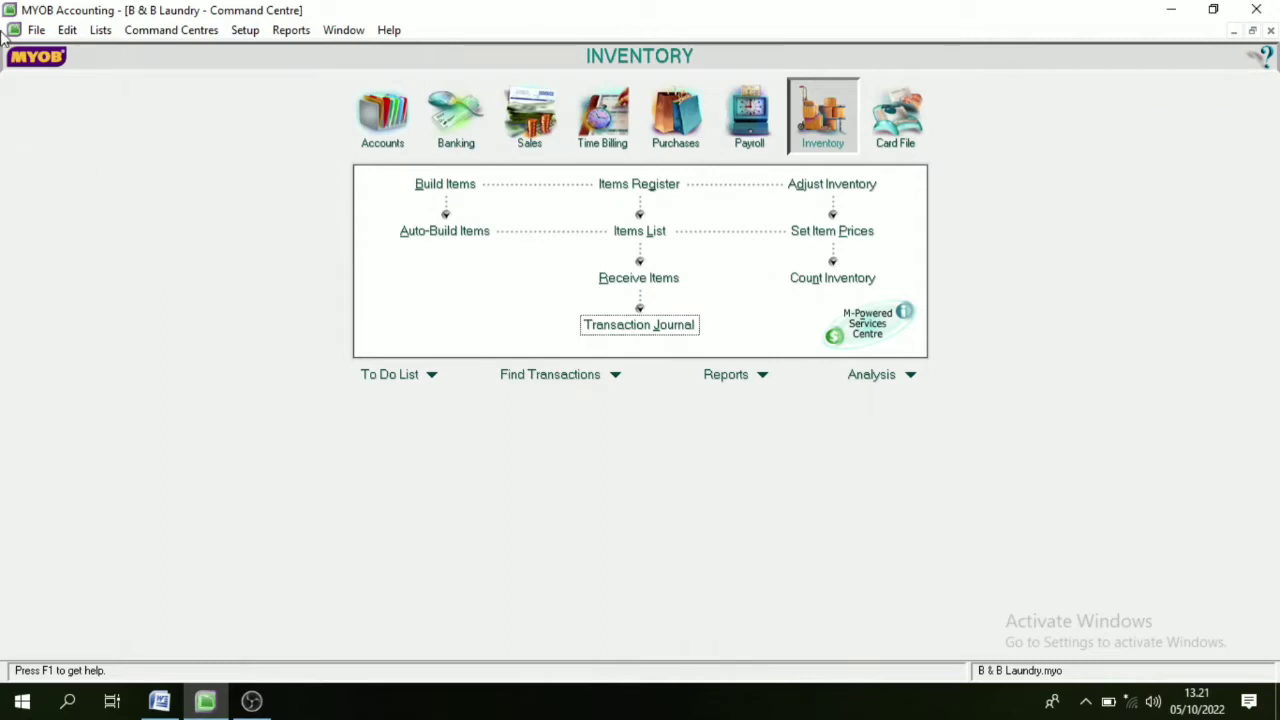
Place MYOB Accounting and the Word document B & B LOUNDRY side by side, showing Dokumen 1 in the document
key(alt+Tab)
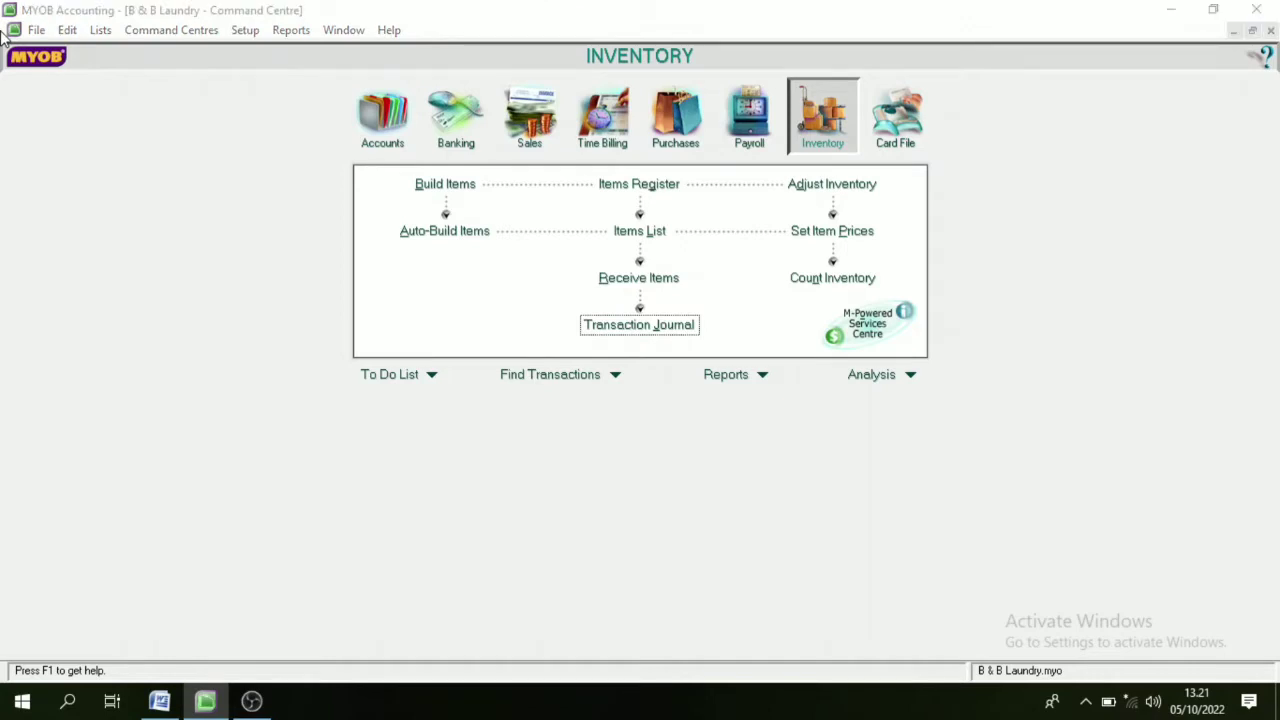
key(super)
click(583, 418)
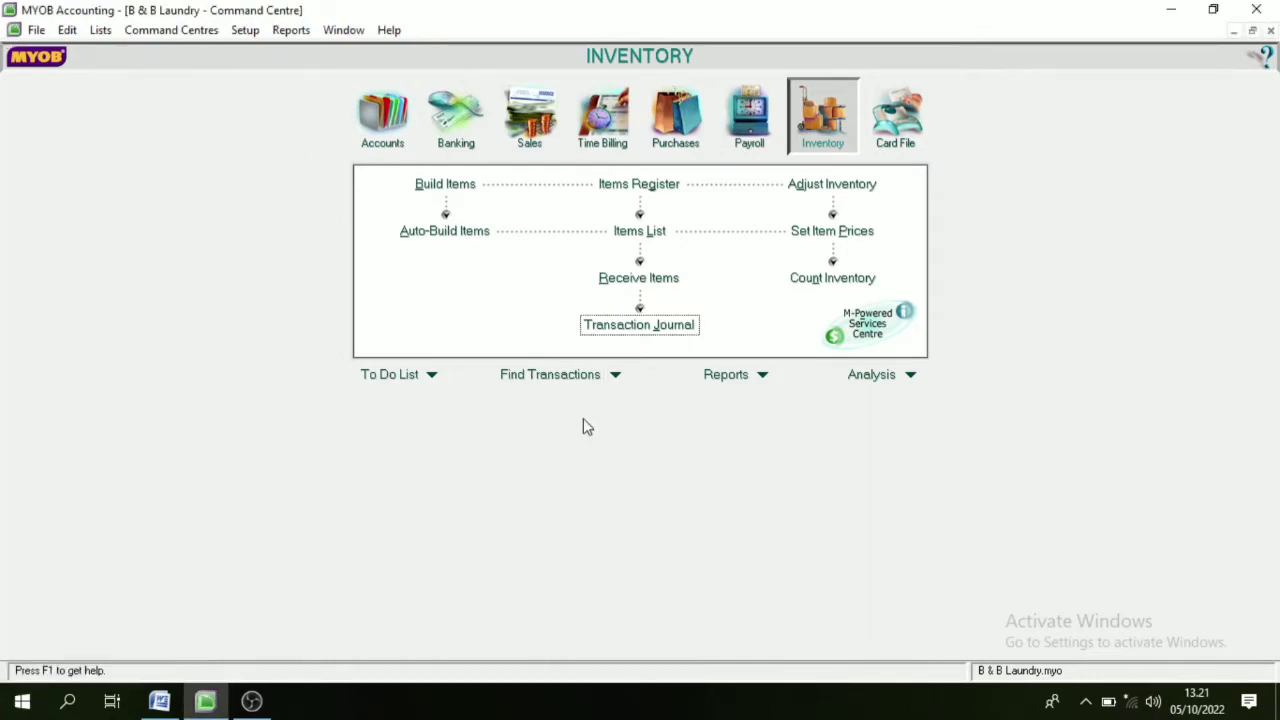
key(super+Left)
scroll(910, 325, up, 3)
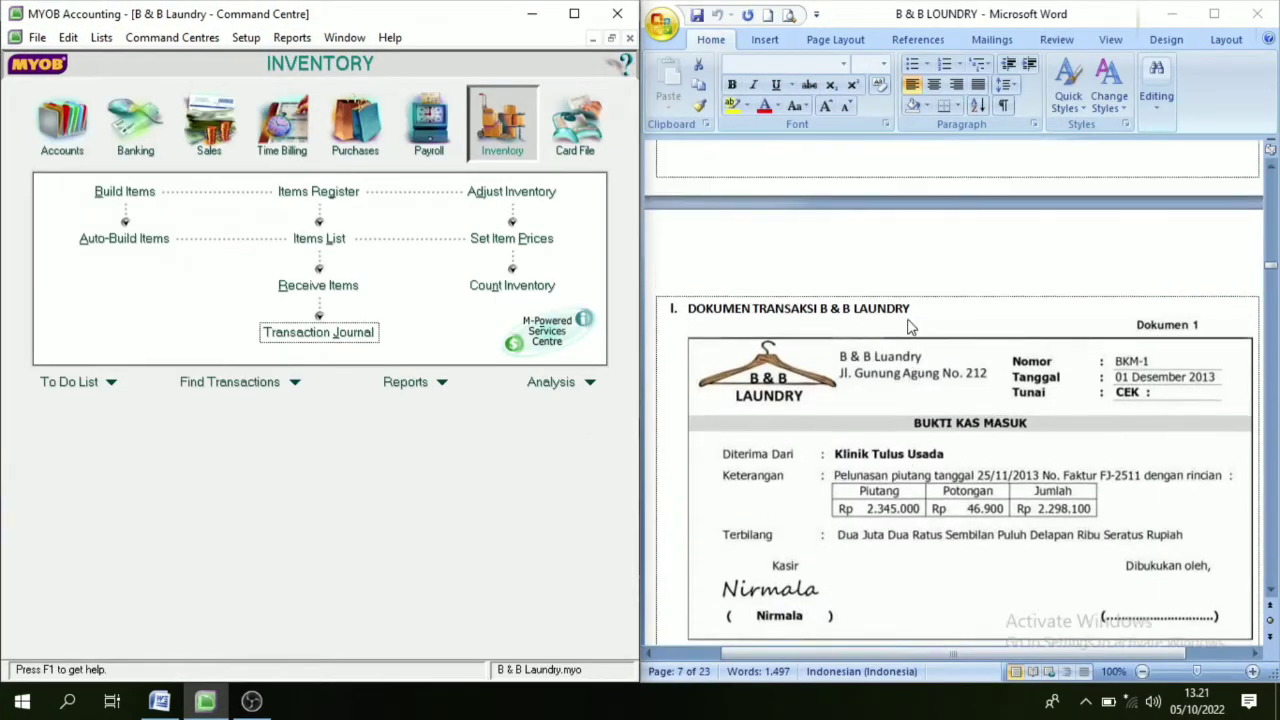
scroll(910, 325, down, 2)
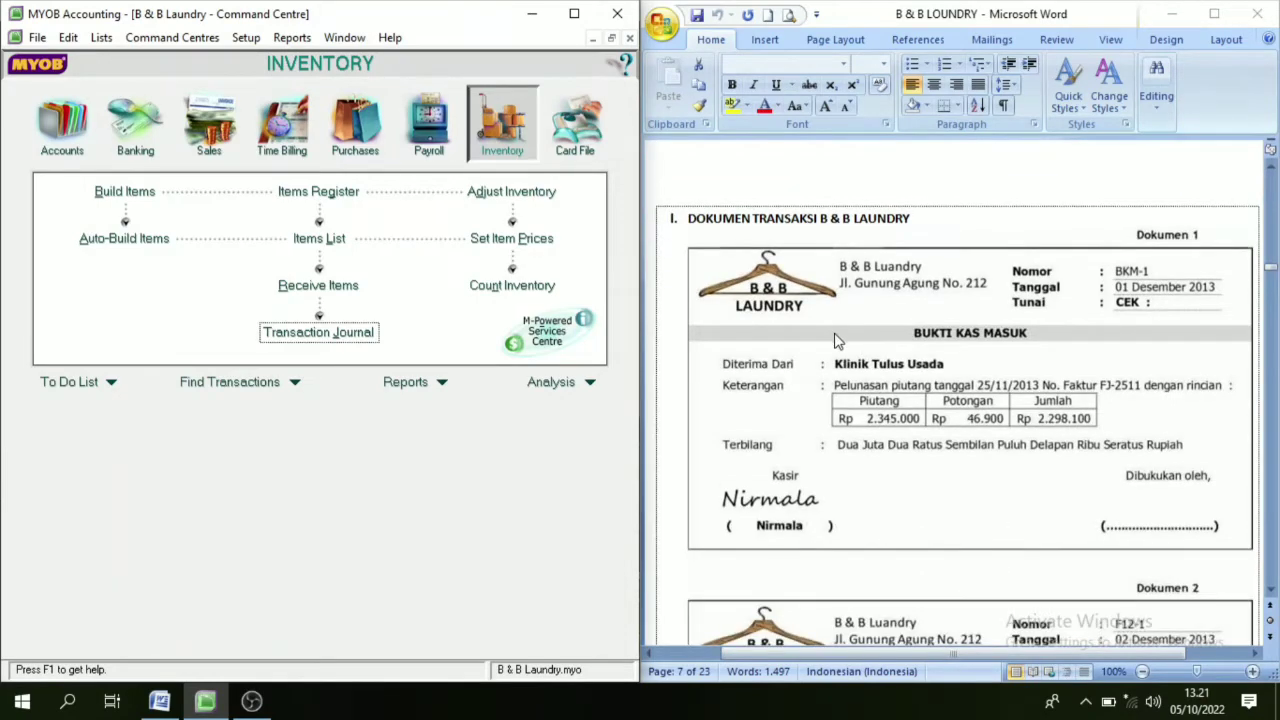
scroll(868, 340, up, 4)
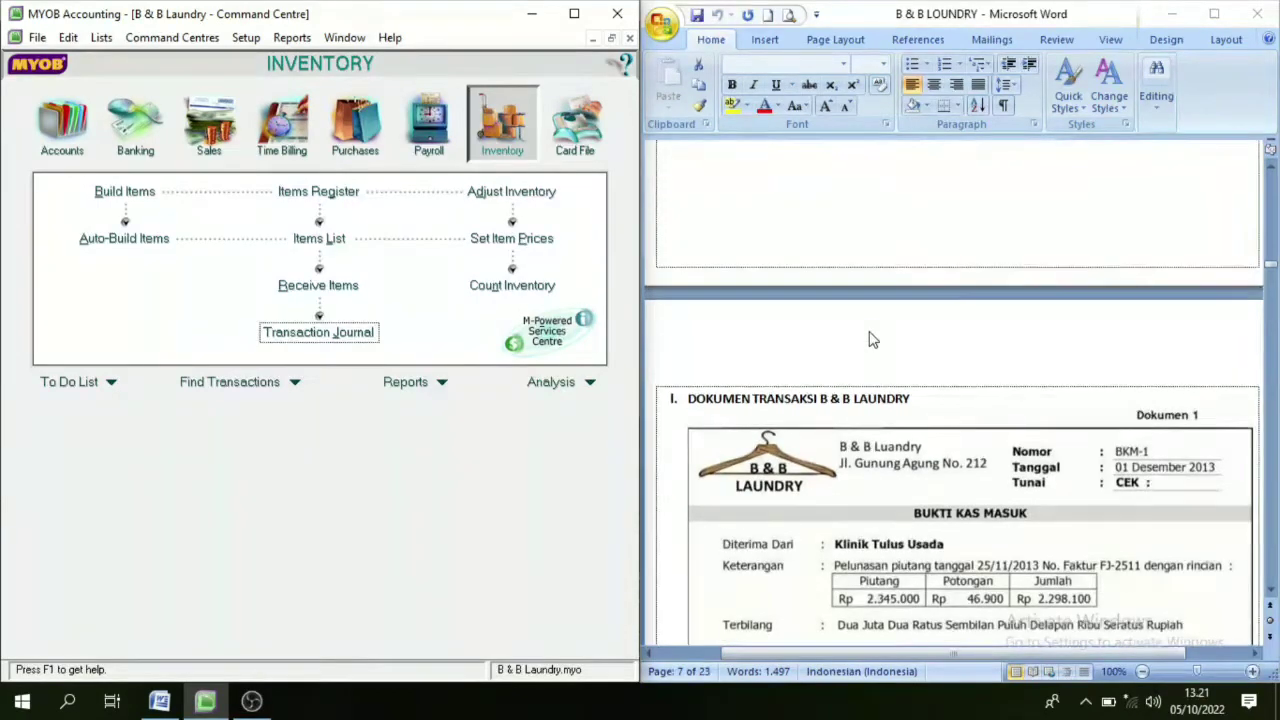
scroll(868, 340, down, 5)
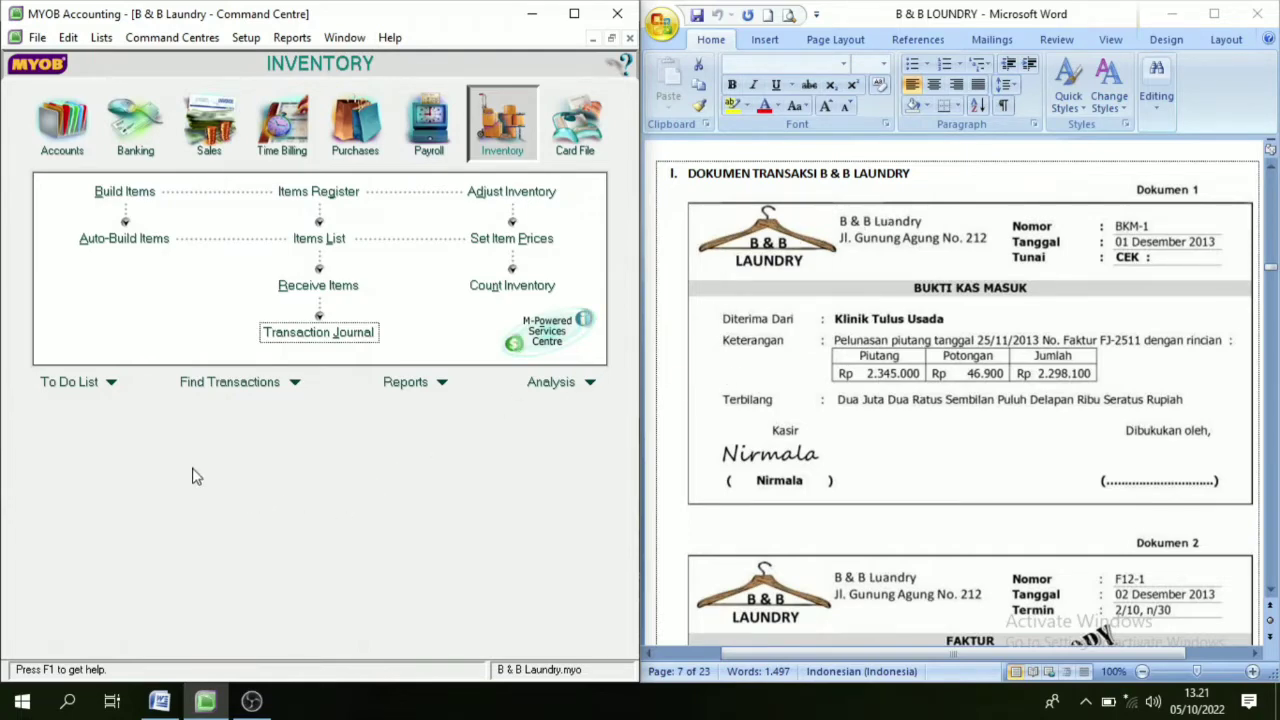
Examine the Accounts, Sales and Purchases command centres, the blank journal entry form, and the cash receipt details in Dokumen 1
click(60, 130)
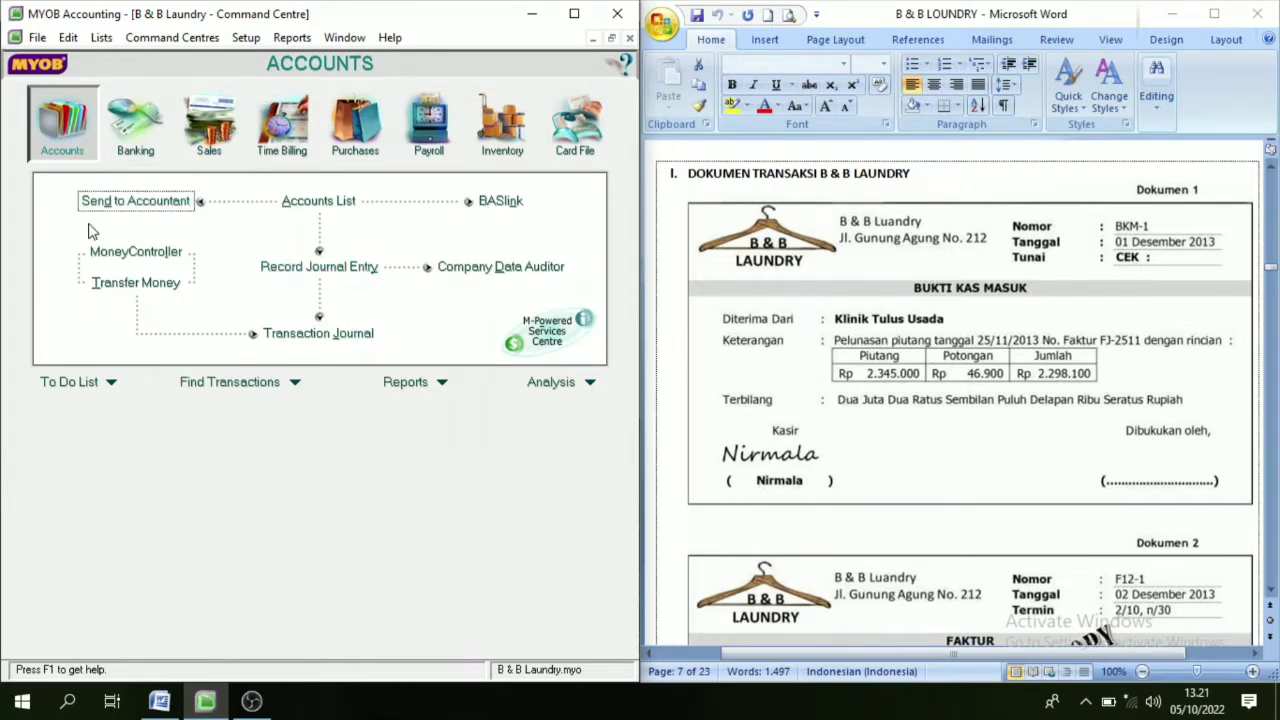
click(203, 143)
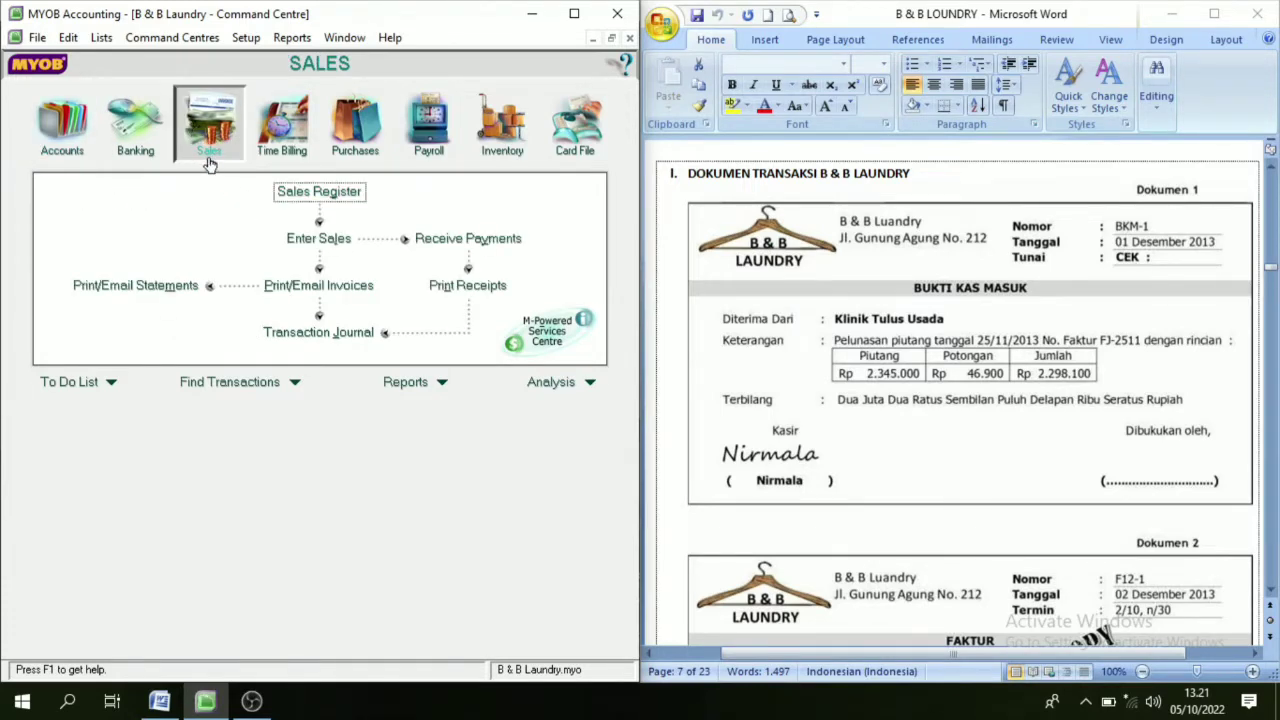
click(359, 142)
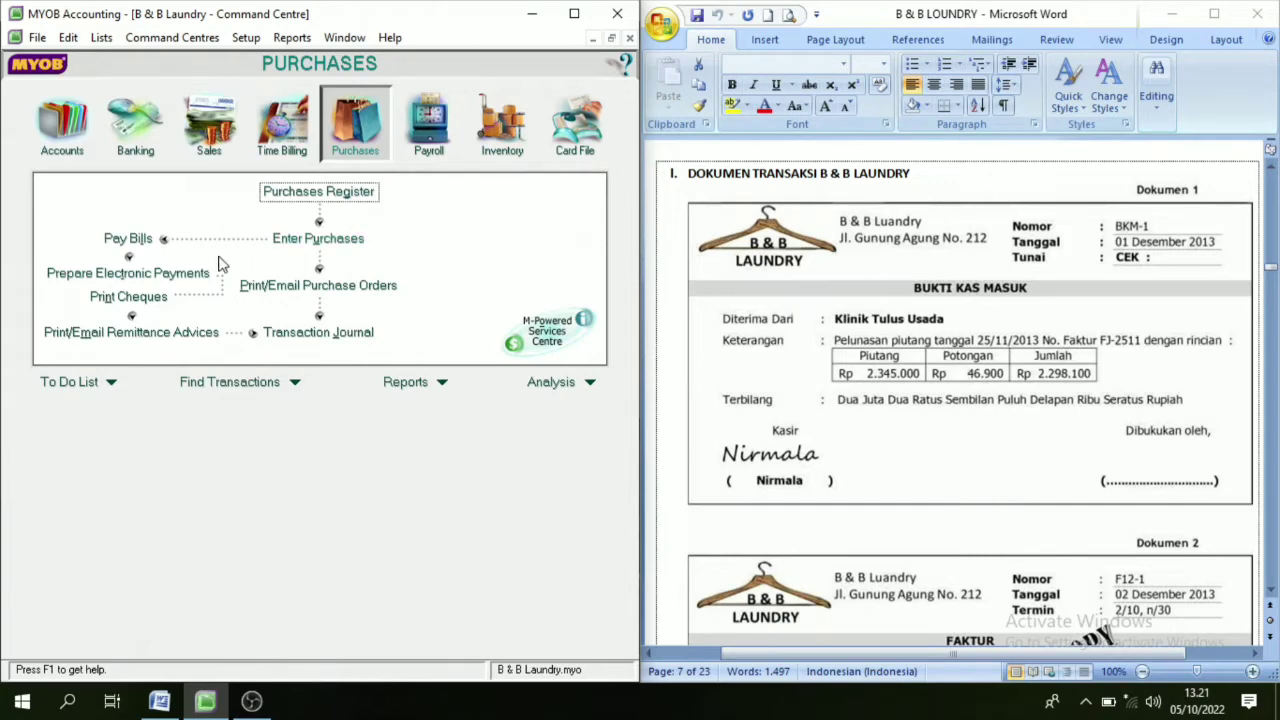
click(65, 148)
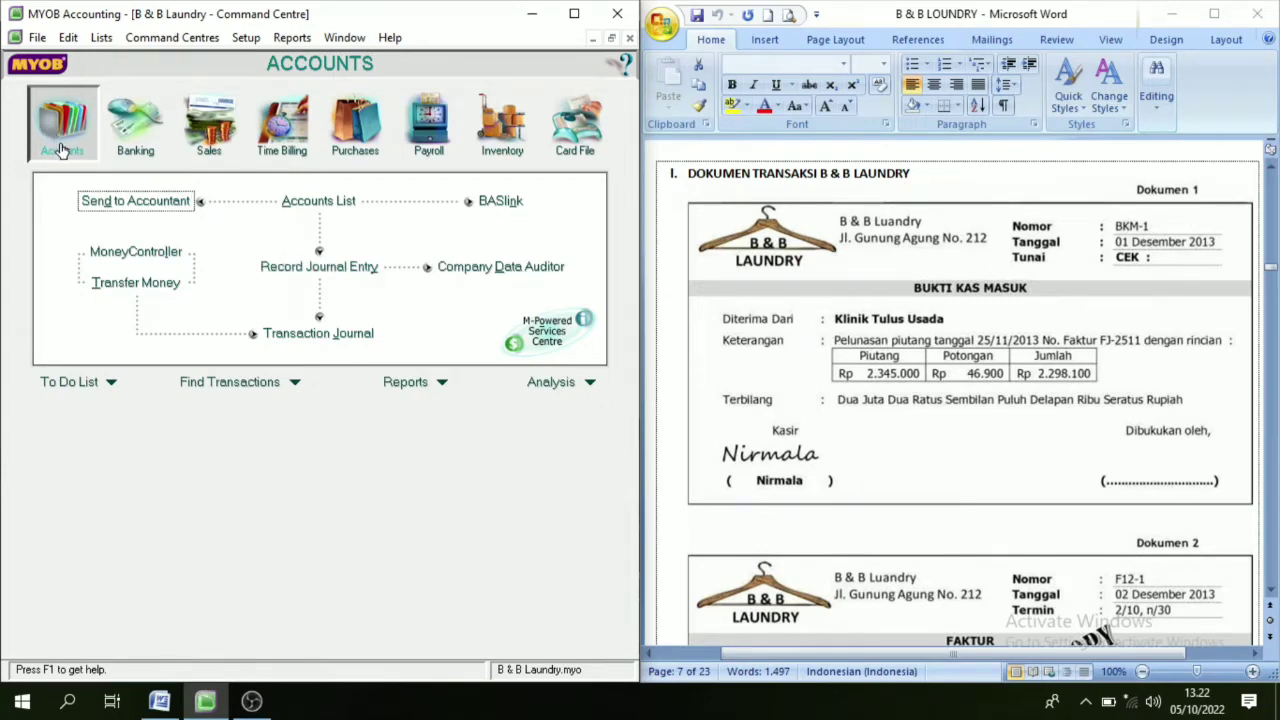
click(326, 276)
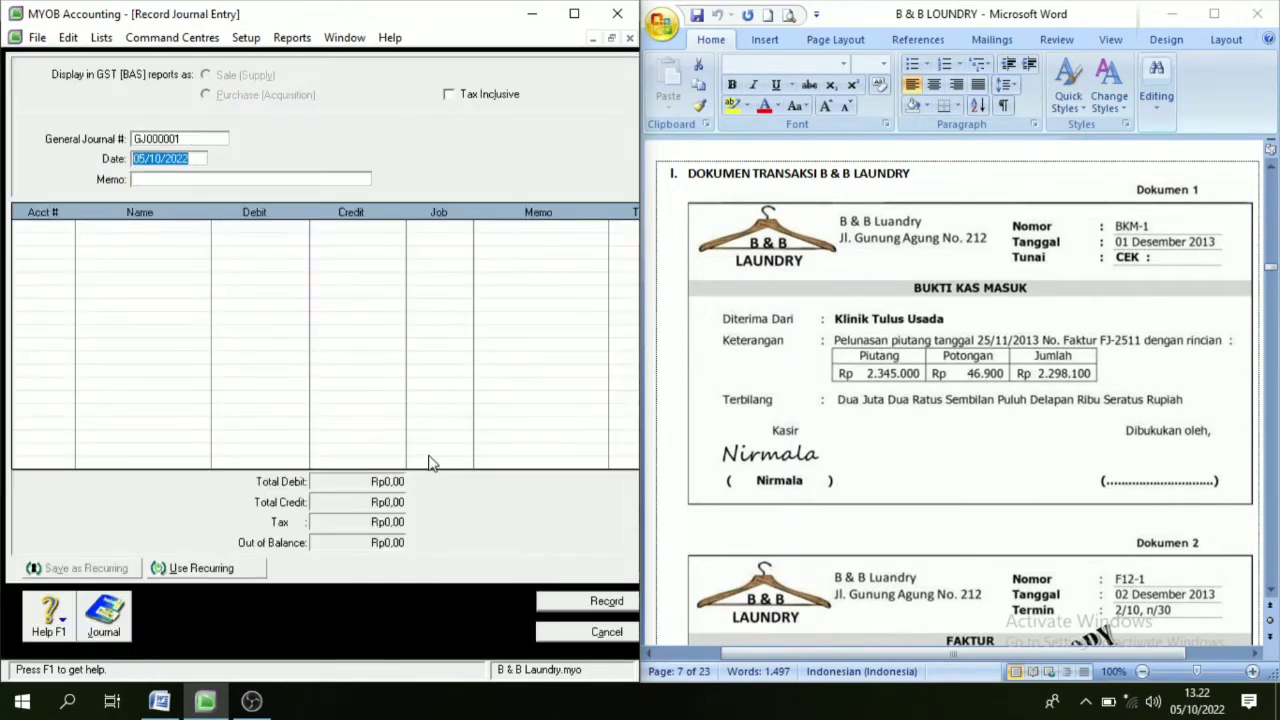
click(610, 632)
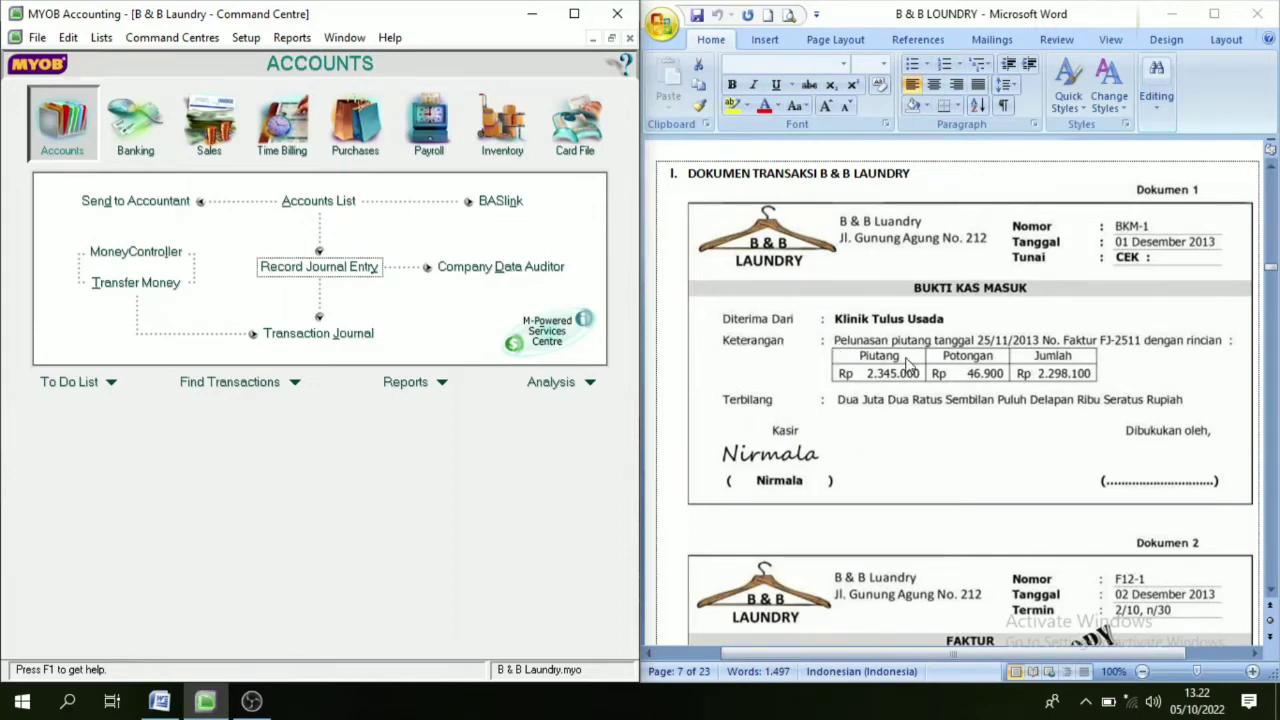
scroll(940, 356, down, 1)
scroll(918, 345, up, 2)
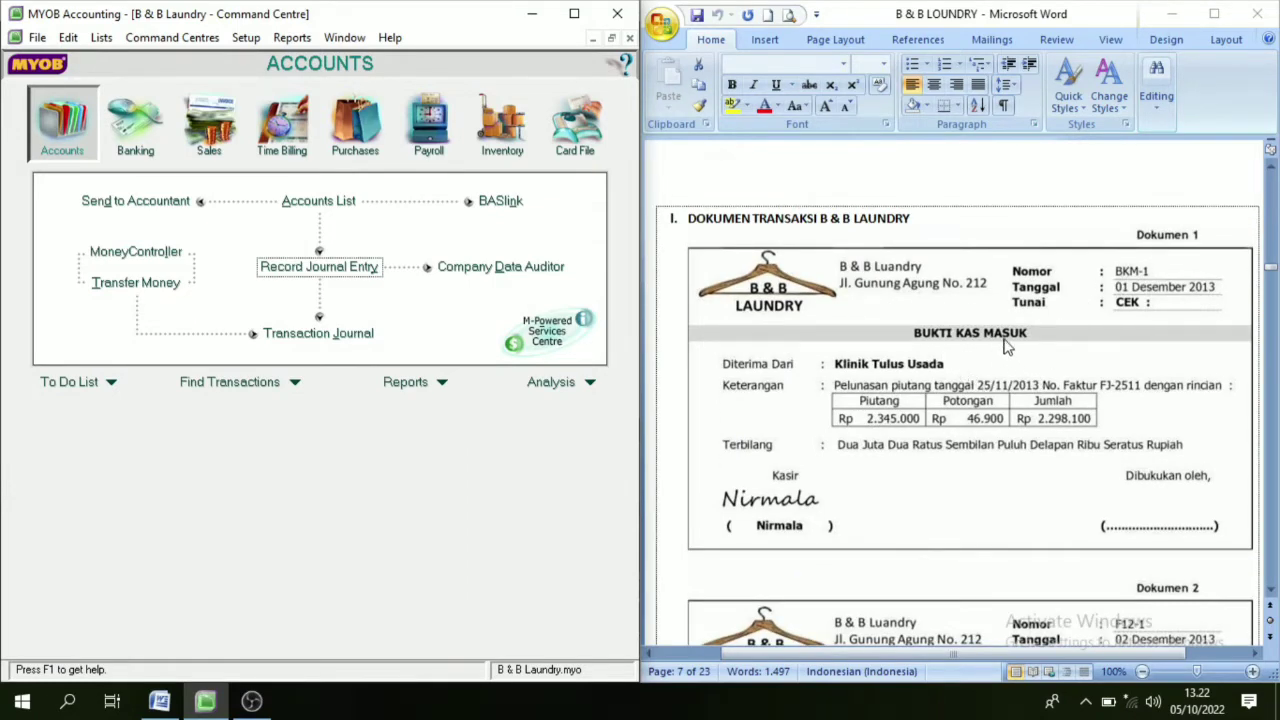
scroll(950, 378, down, 1)
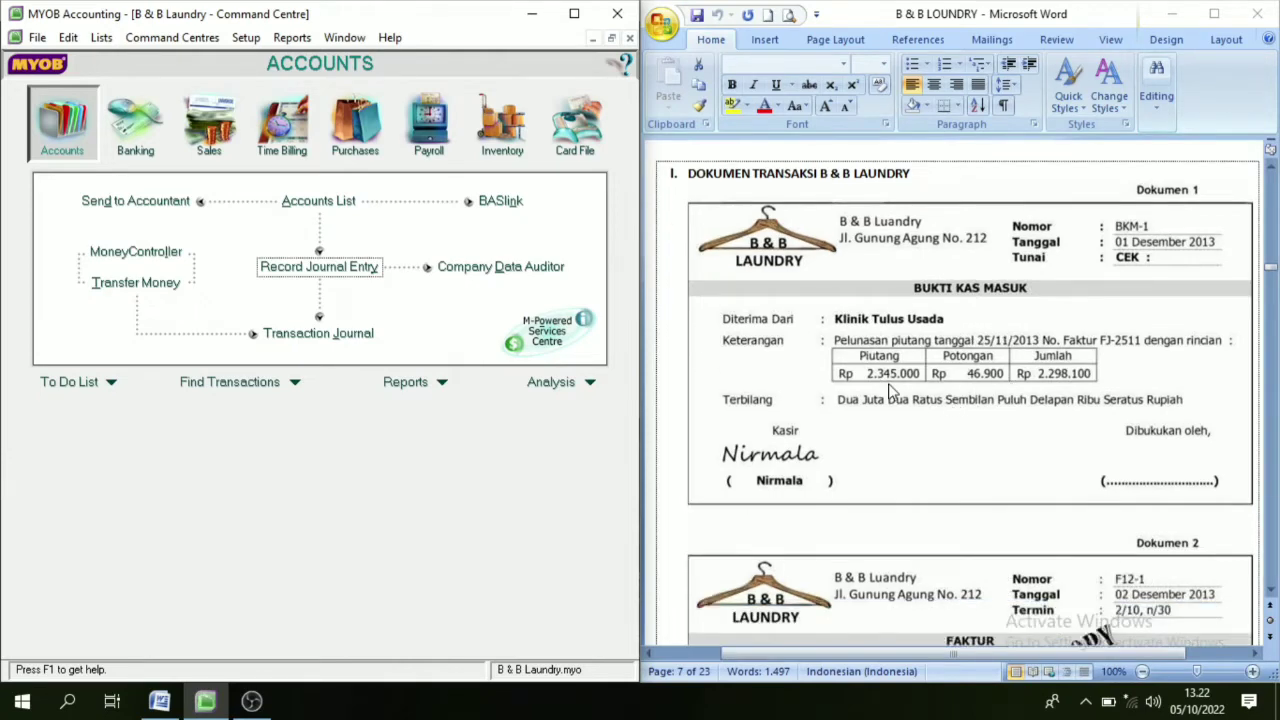
click(855, 347)
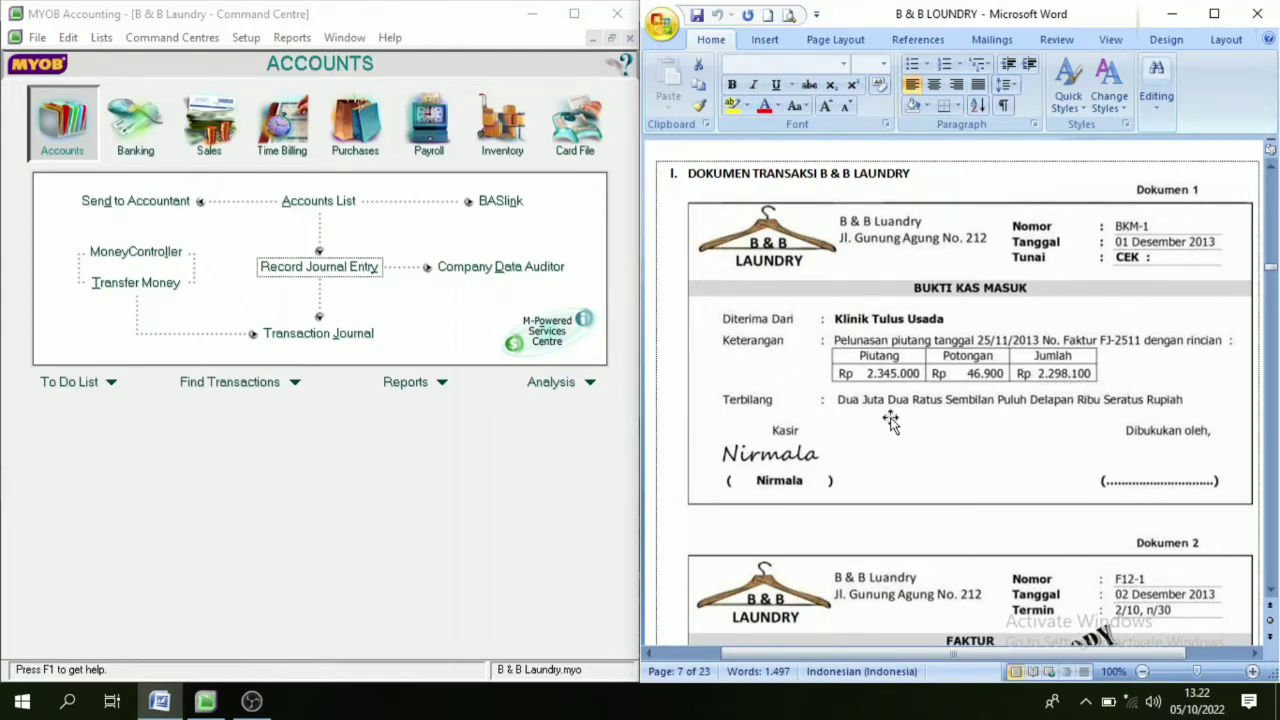
Start a new general journal entry in MYOB Accounting and set its journal number to BKM-1
click(57, 132)
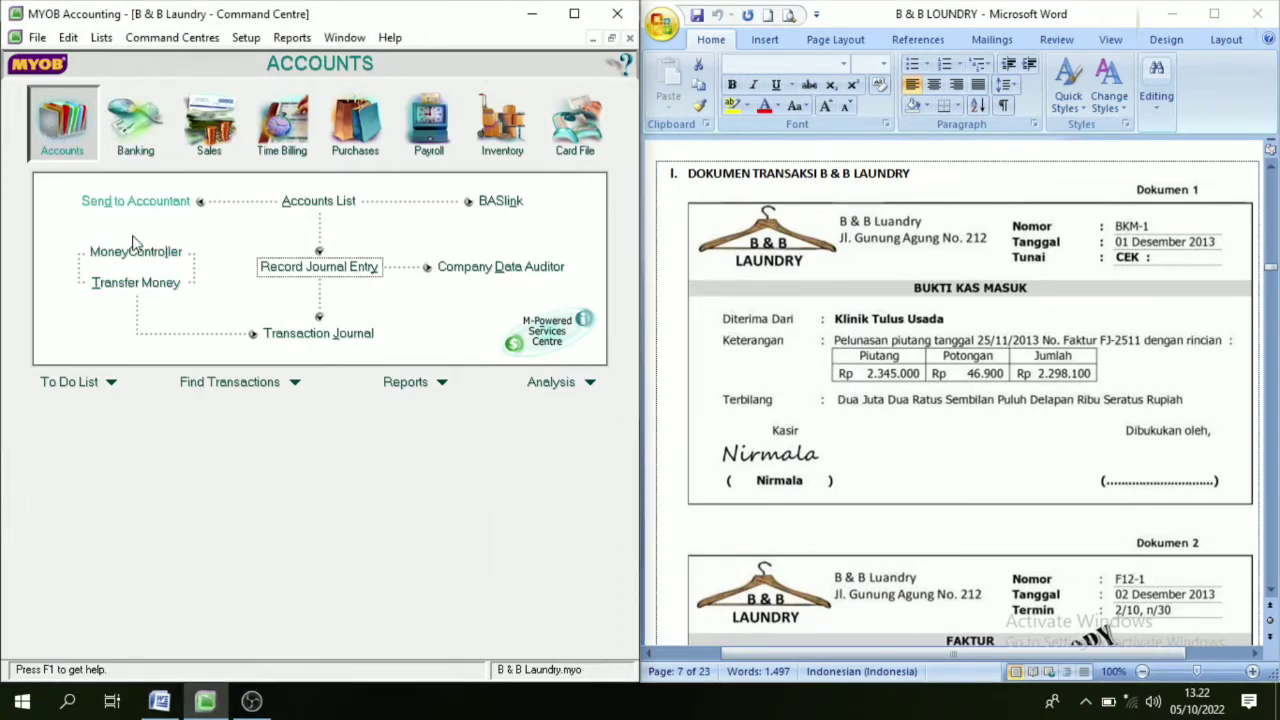
click(320, 268)
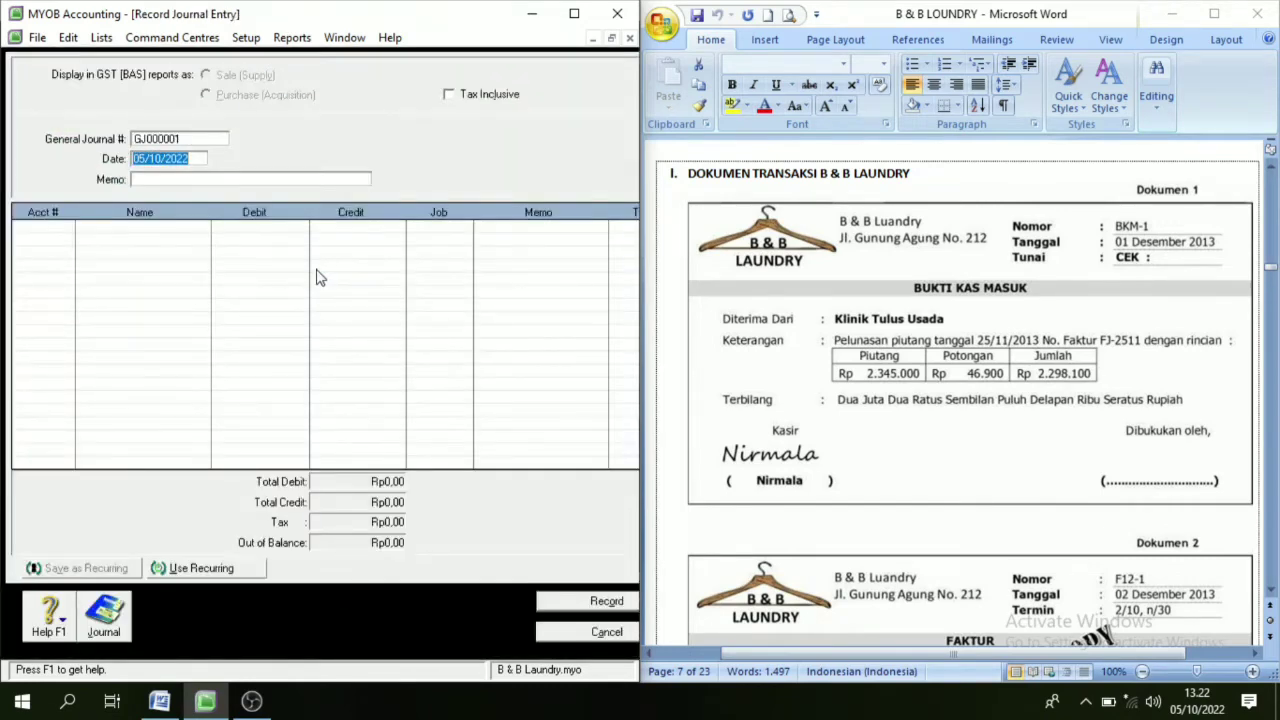
click(181, 143)
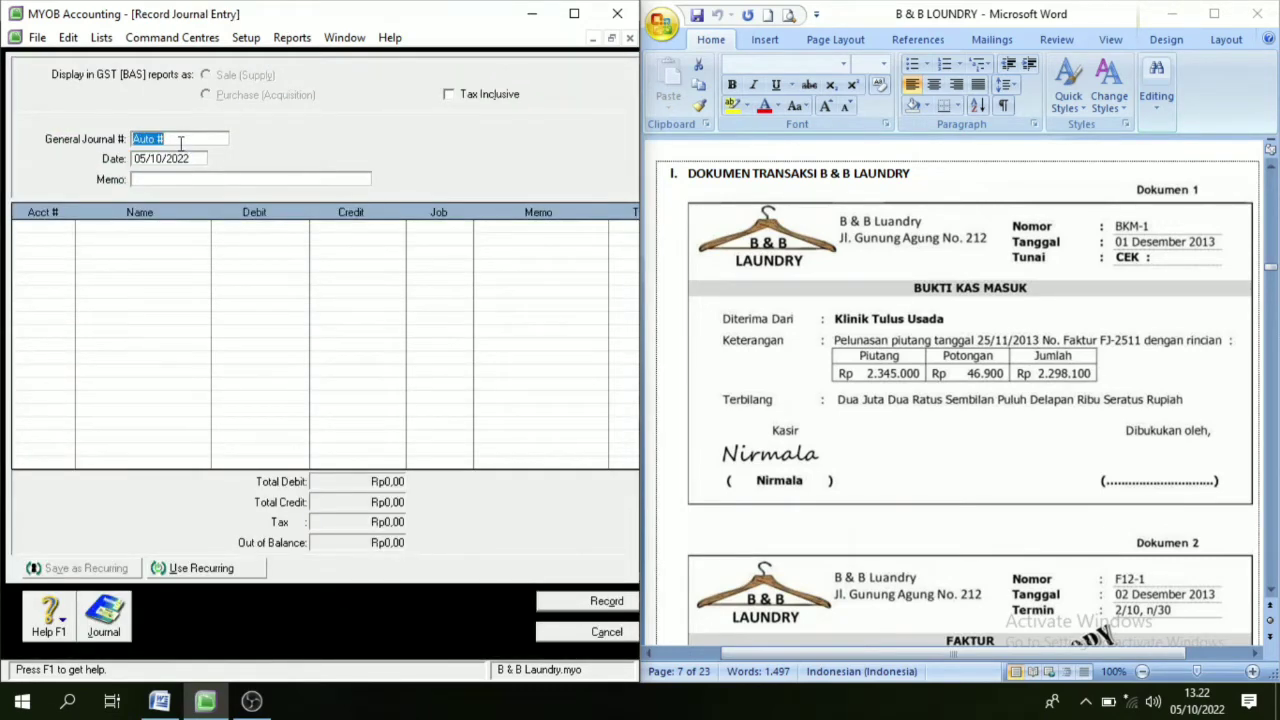
click(1138, 230)
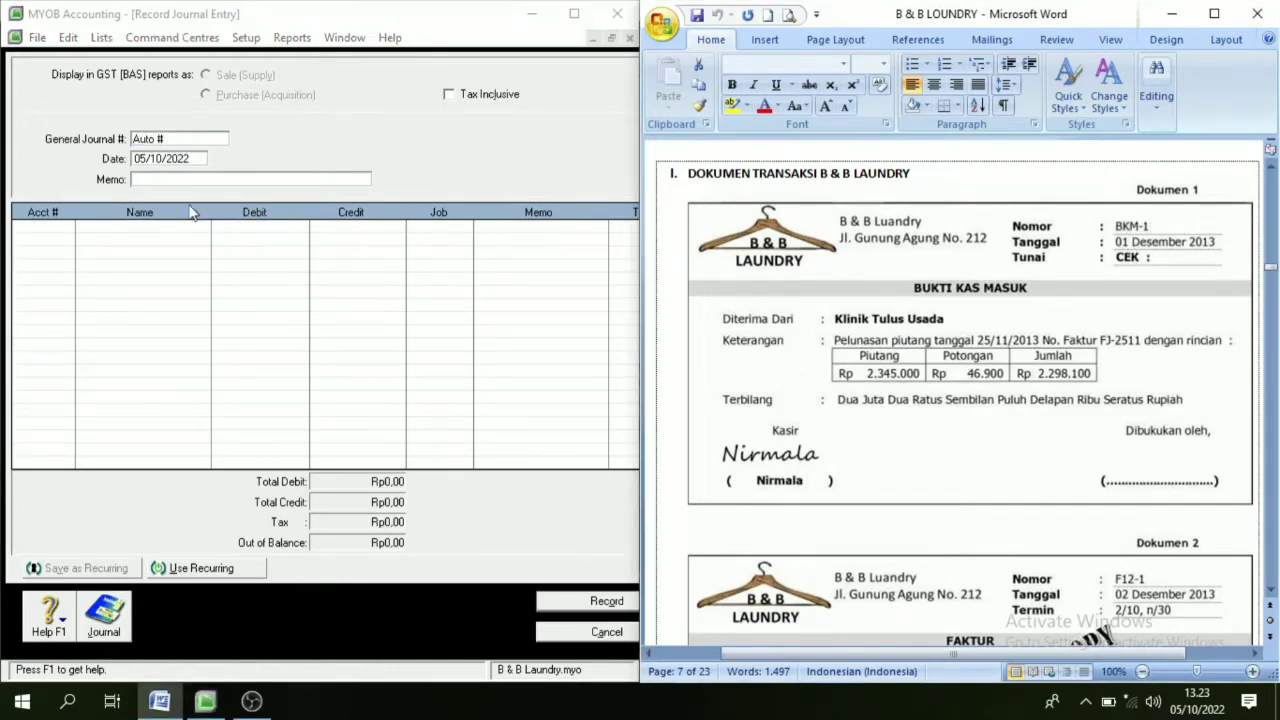
click(129, 140)
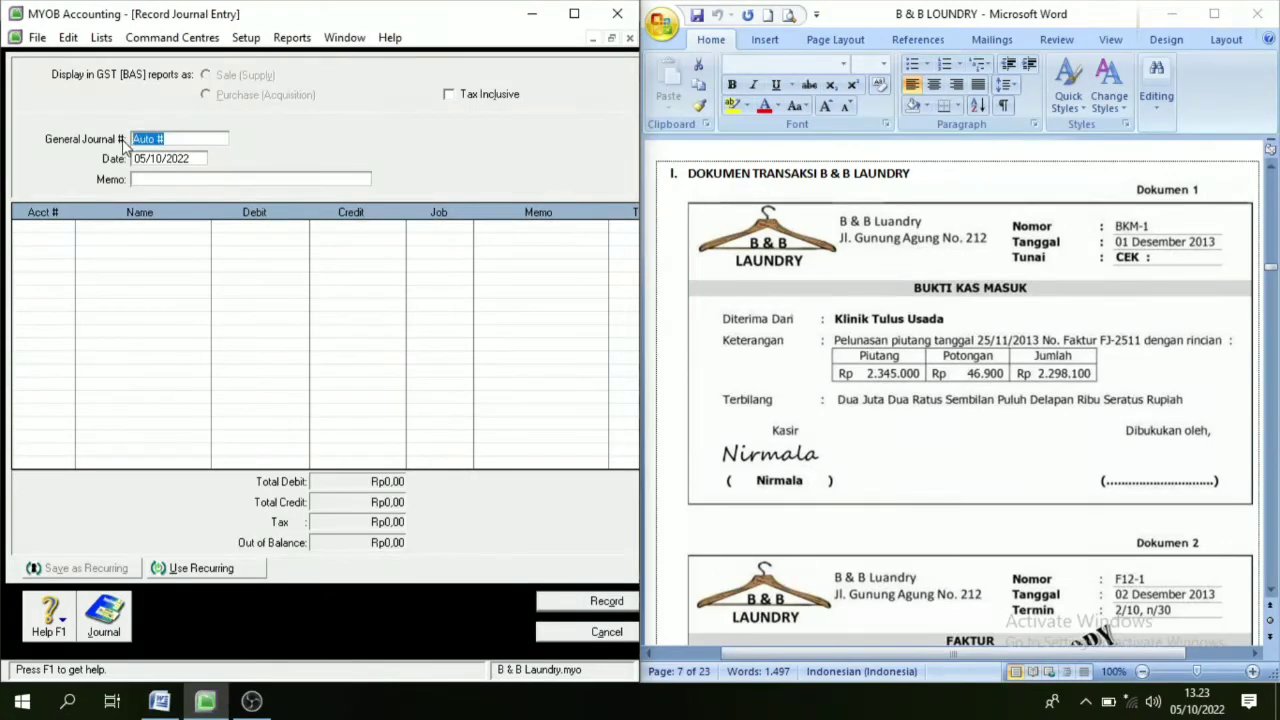
text(bkm-1)
key(BackSpace)
key(BackSpace)
key(BackSpace)
key(BackSpace)
key(BackSpace)
text(BKM-1)
Set the journal entry's date to 01/12/2013 and its memo to "Penerimn Piutng"
click(196, 160)
text(11)
key(space)
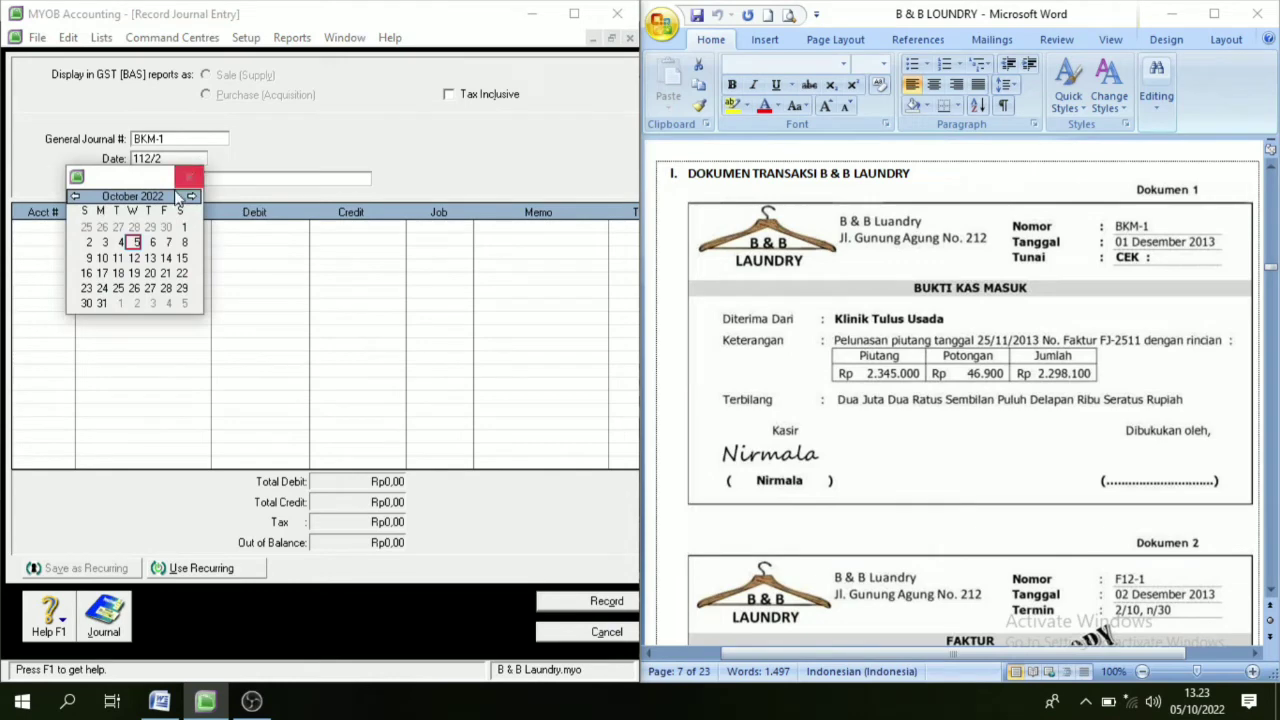
click(168, 160)
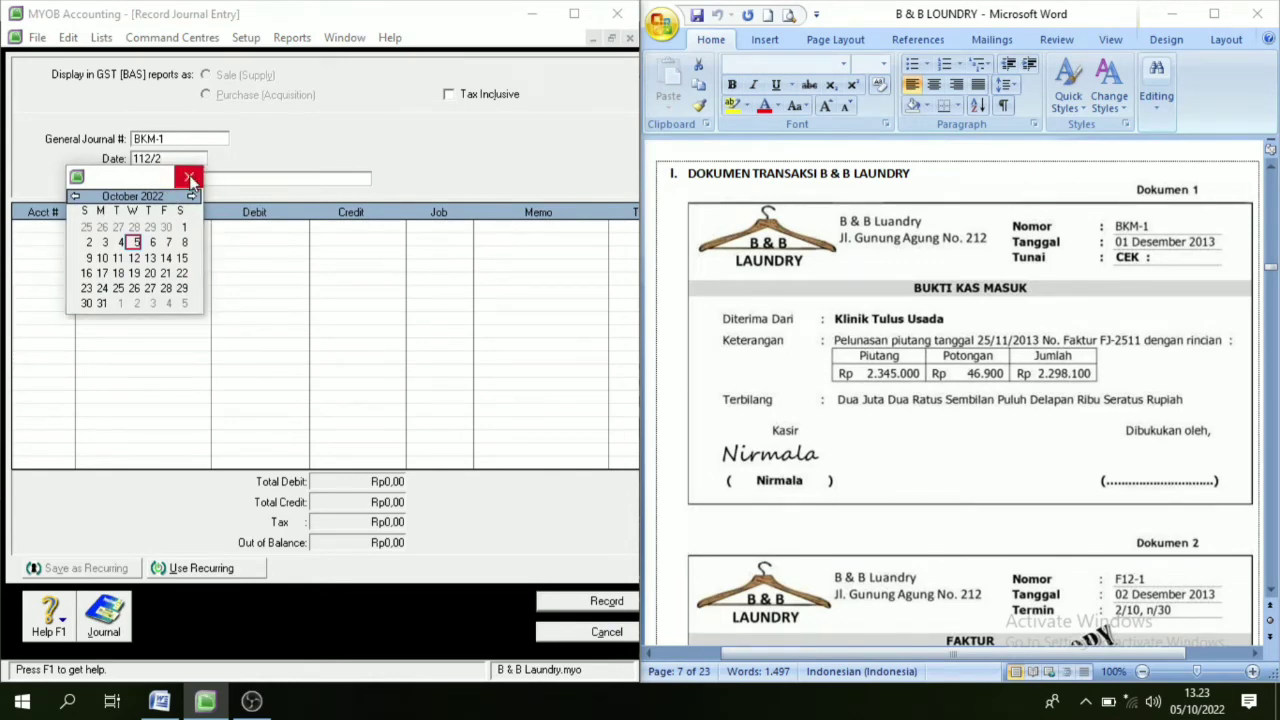
click(189, 177)
drag(172, 161, 119, 167)
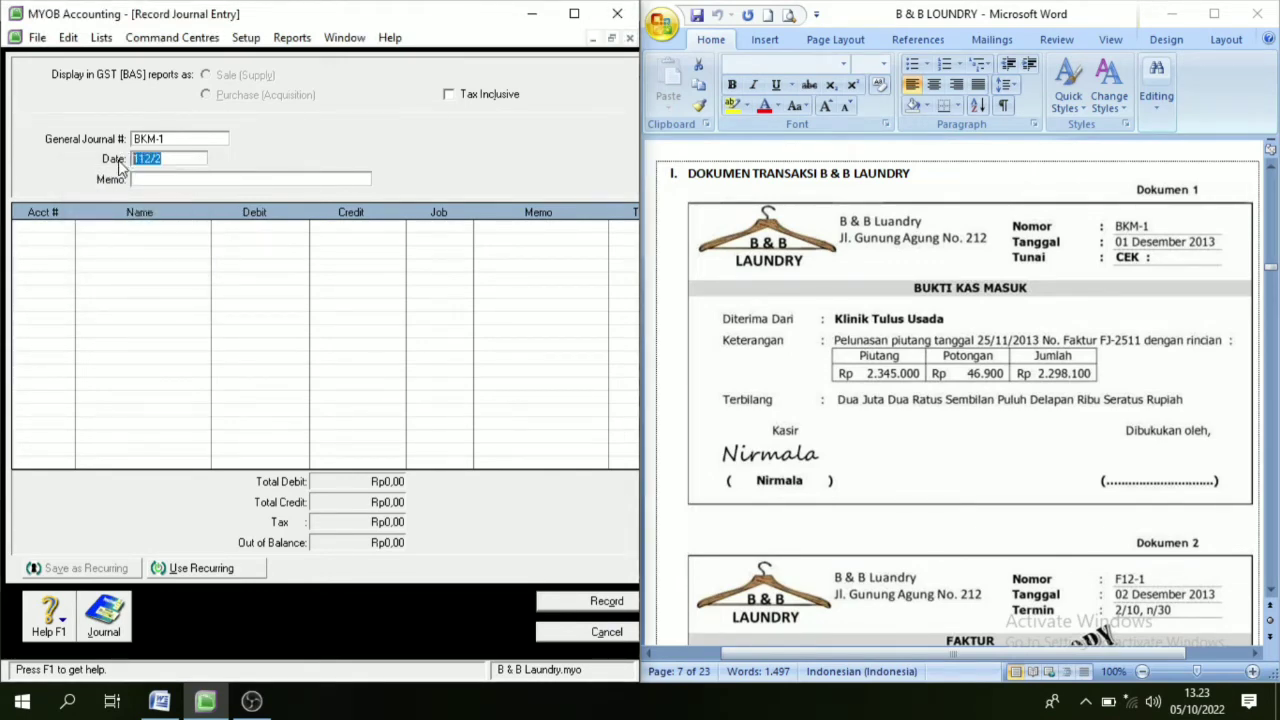
text(1/12/2)
key(minus)
key(BackSpace)
click(154, 180)
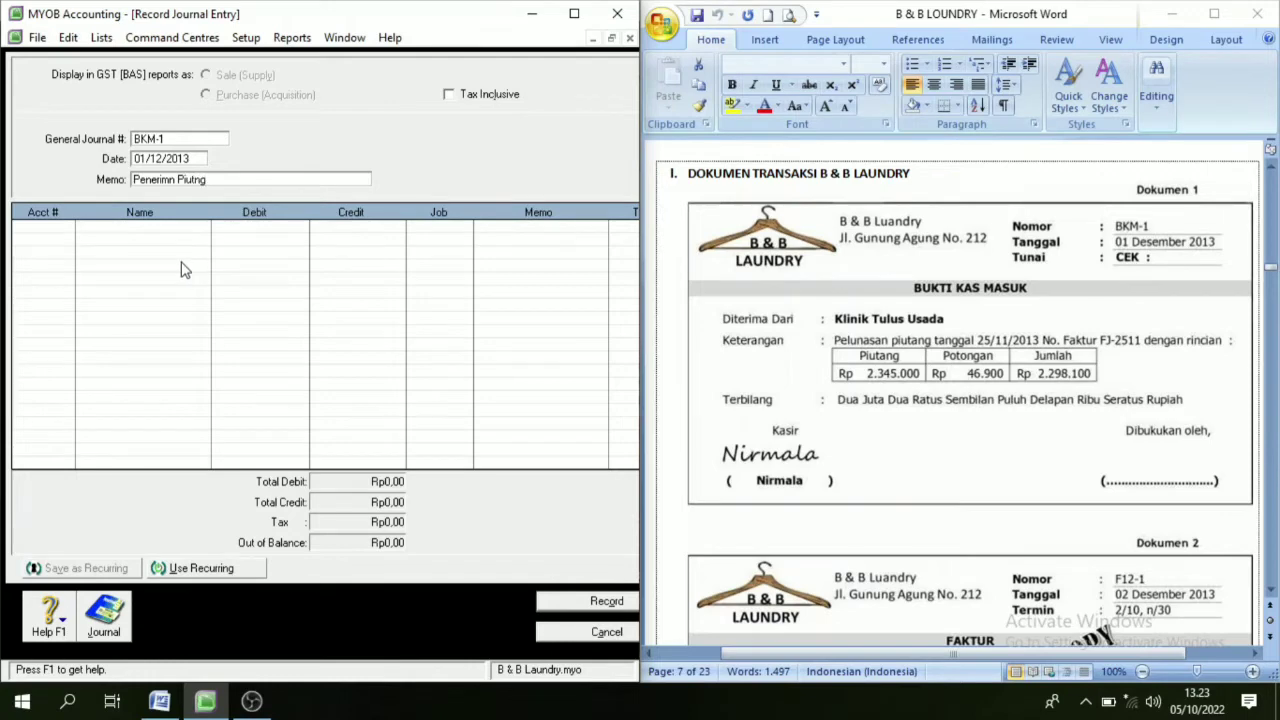
Assign account 1-1200 Cash On Hand to the first line of the journal entry
click(37, 227)
click(66, 228)
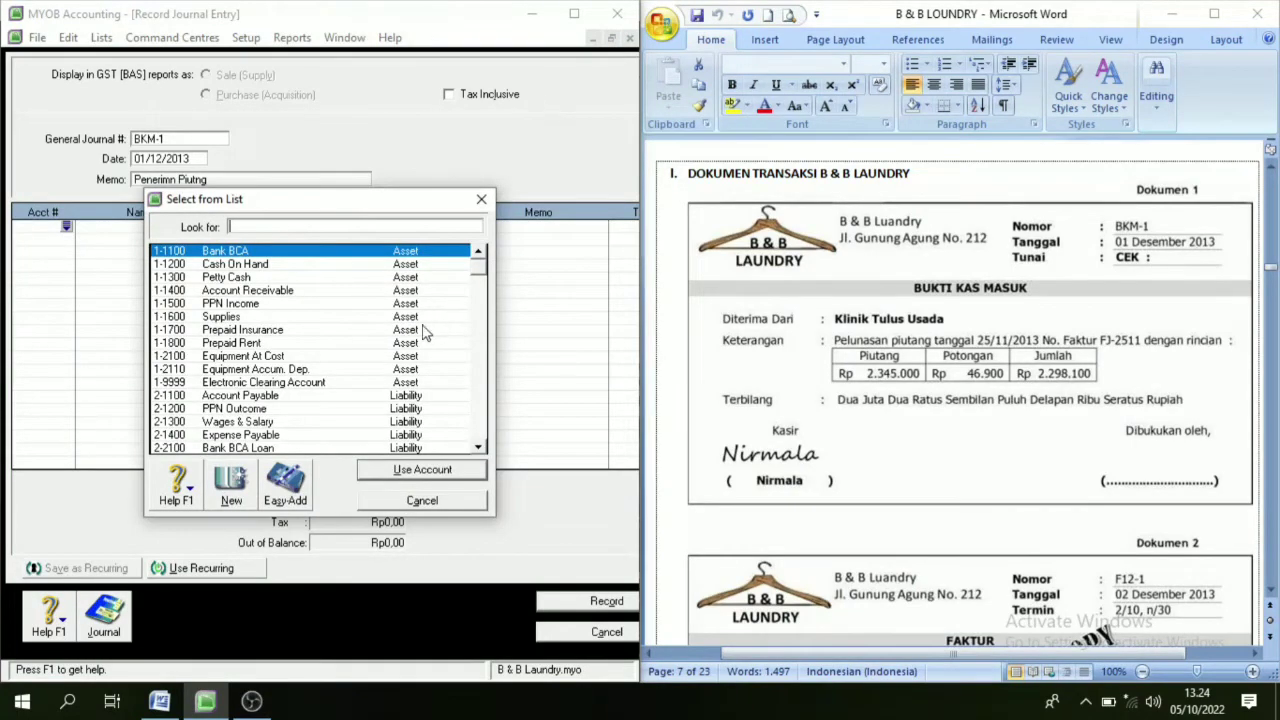
click(224, 265)
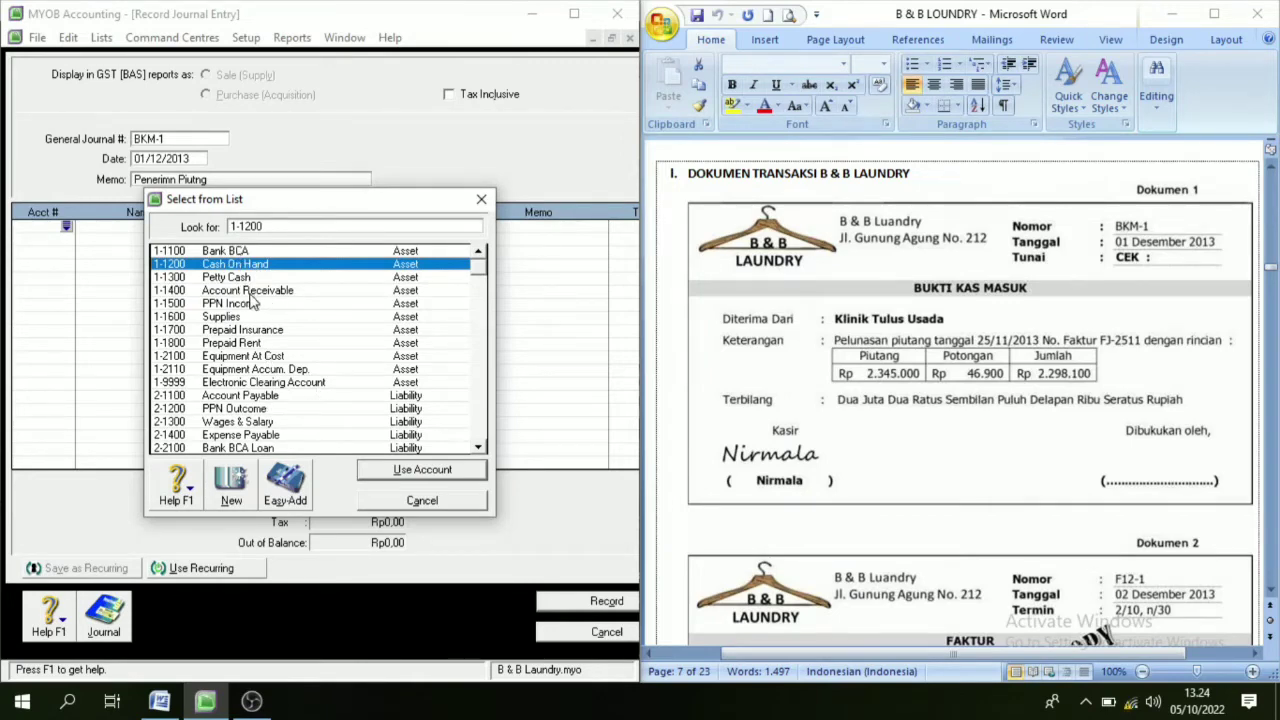
click(224, 252)
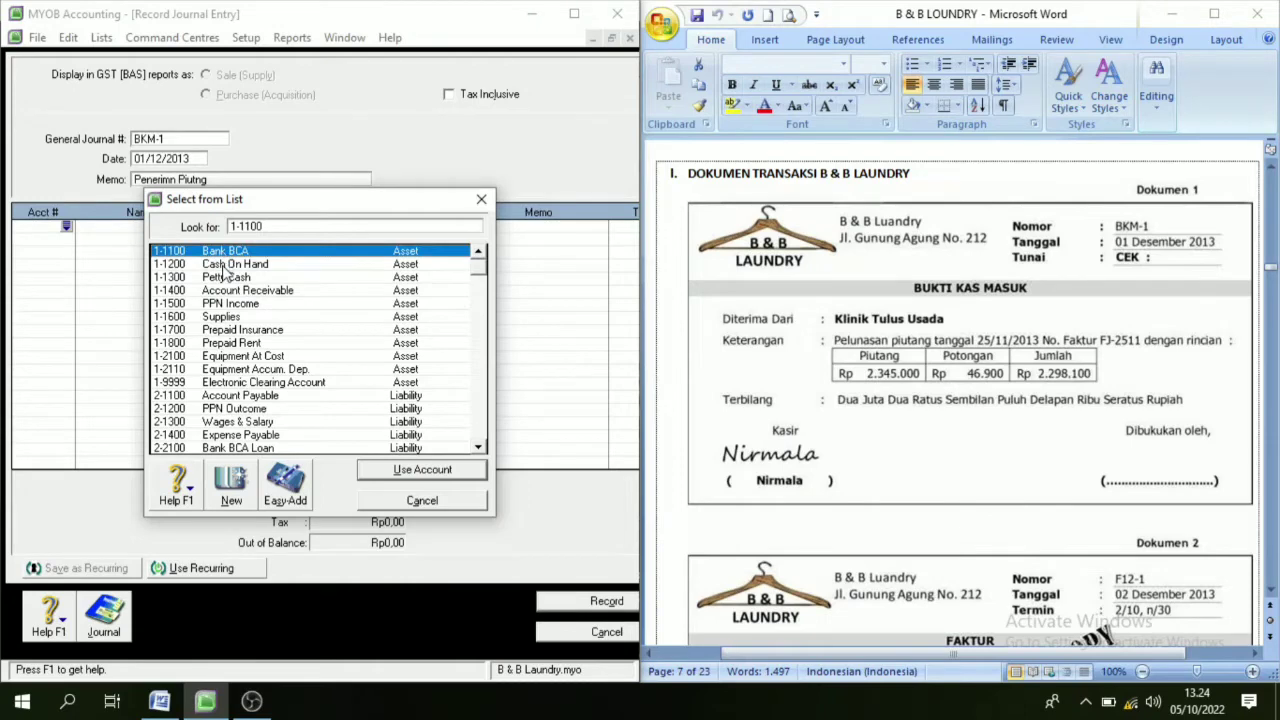
click(223, 265)
click(225, 252)
click(224, 264)
click(225, 253)
click(223, 265)
click(222, 253)
click(242, 267)
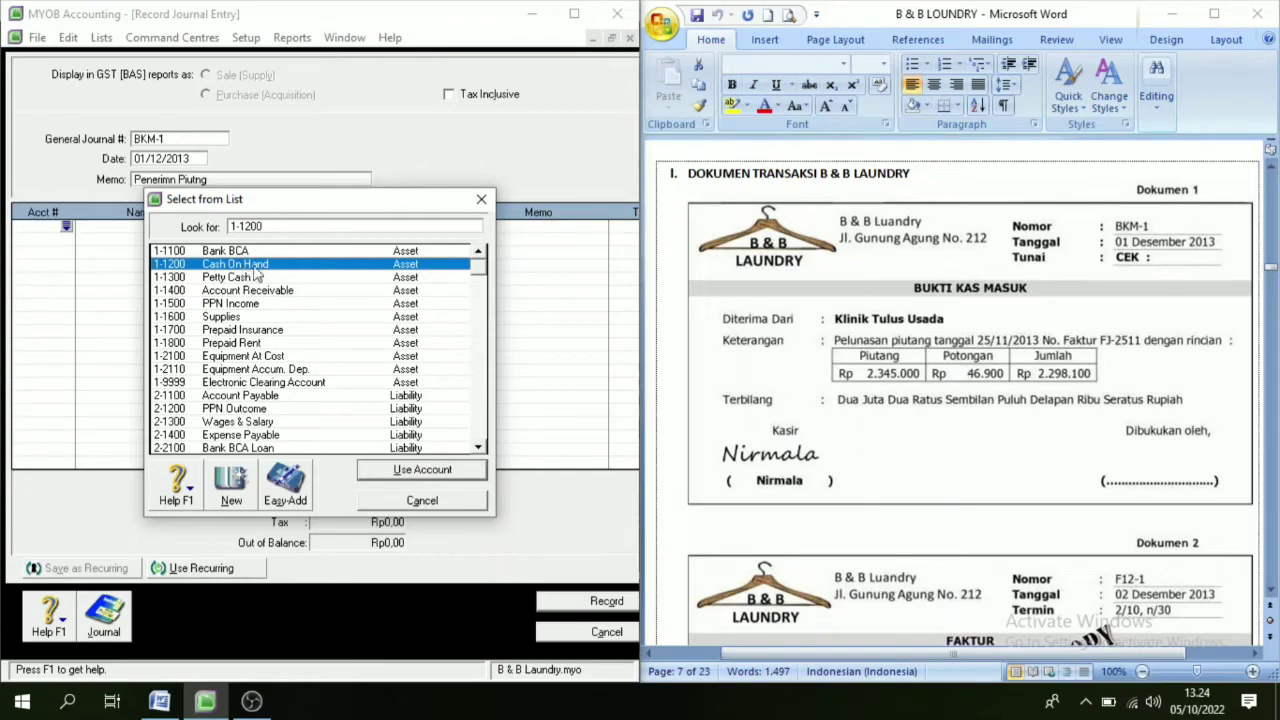
scroll(846, 310, down, 15)
scroll(846, 310, up, 7)
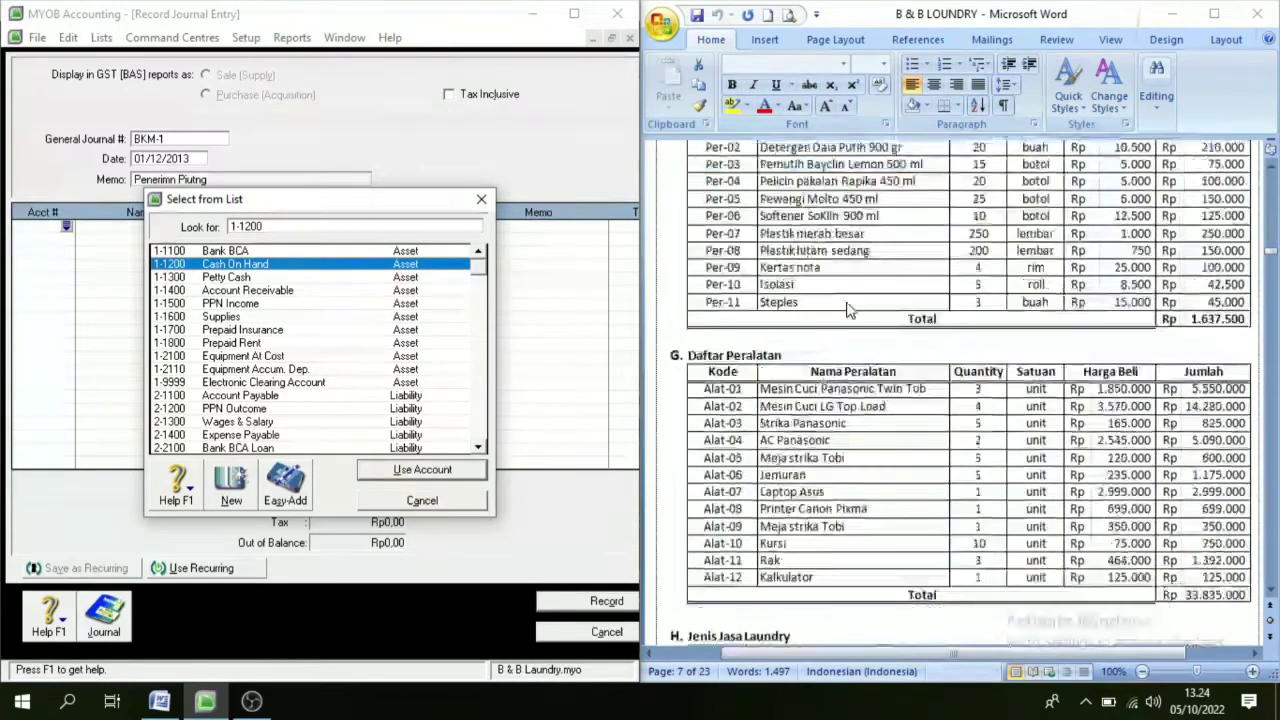
scroll(846, 310, down, 15)
scroll(872, 371, up, 3)
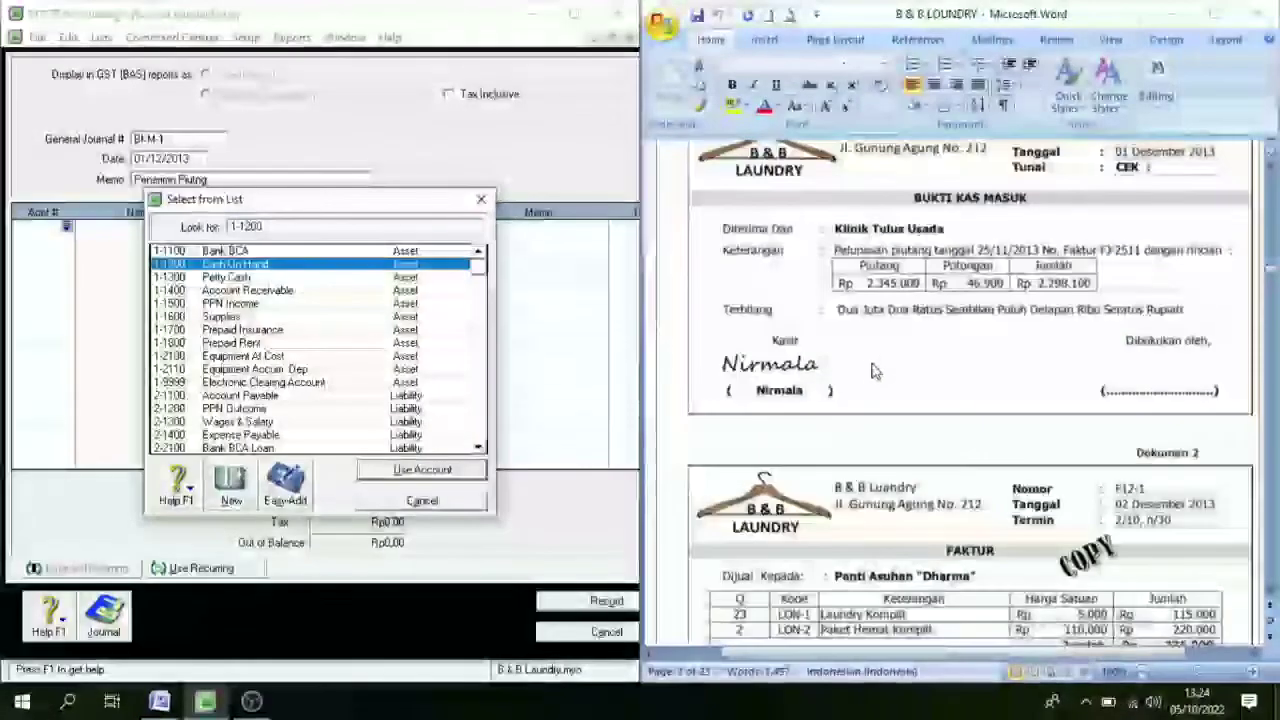
scroll(872, 371, up, 3)
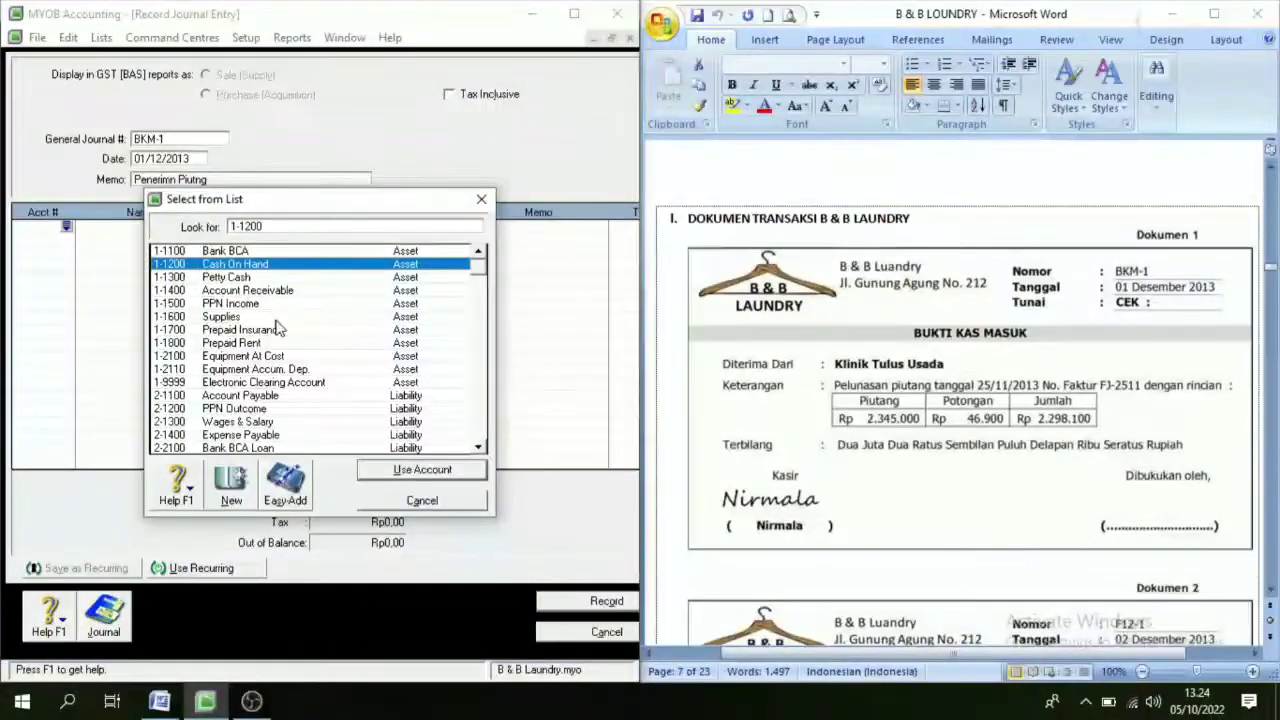
click(422, 469)
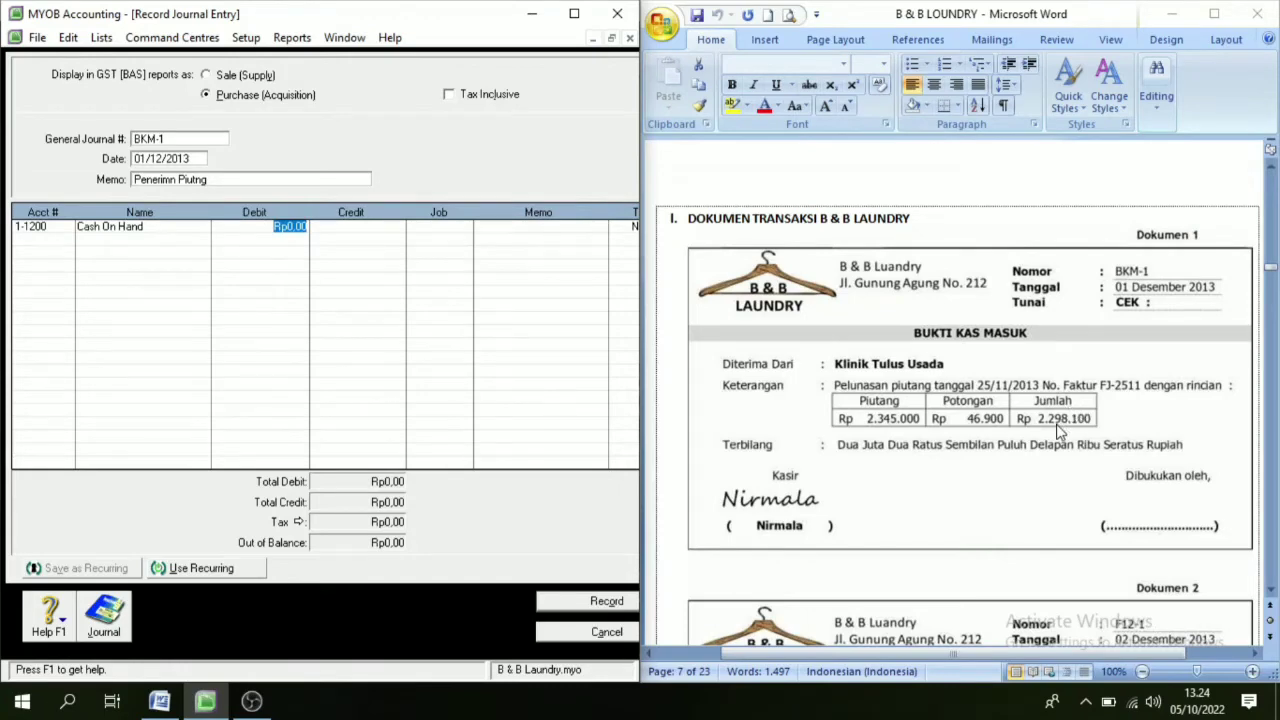
Enter a debit of Rp2.298.100 on the Cash On Hand line
text(2.2)
text(98.10)
text(0)
key(Tab)
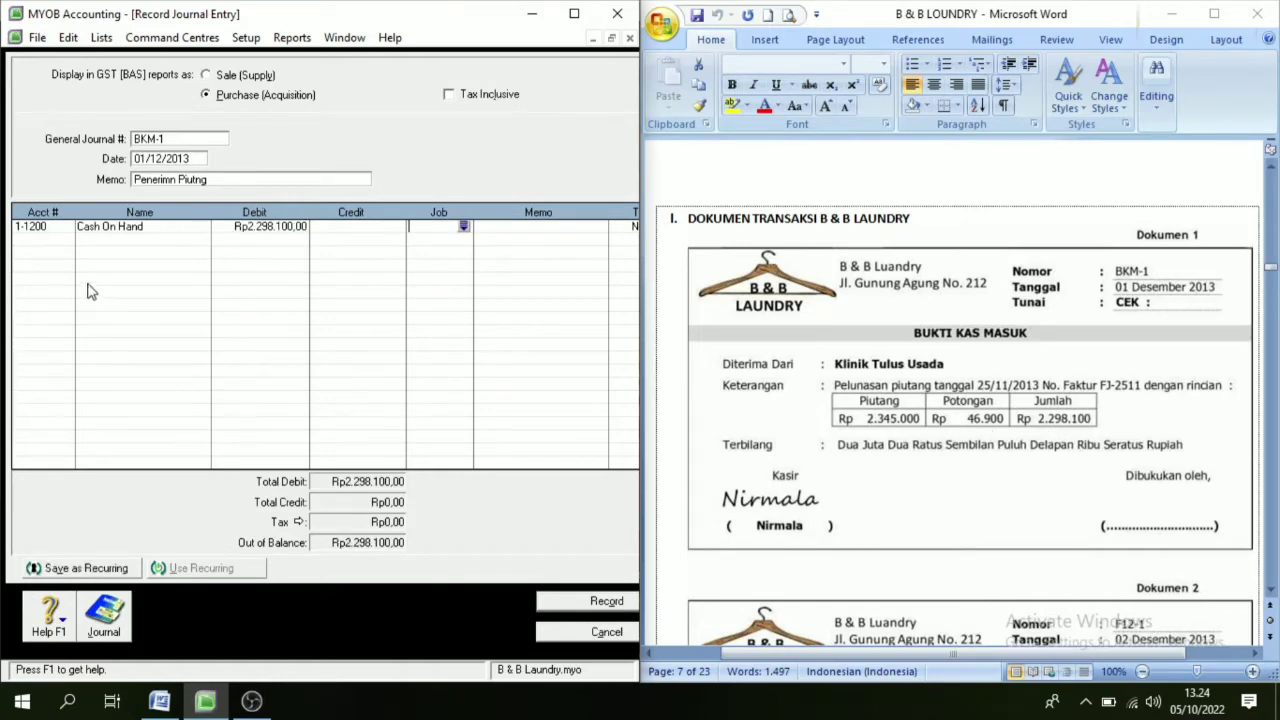
Add account 4-3000 Sales Discount to the second line of the journal entry with a debit of Rp46.900
click(52, 239)
click(65, 242)
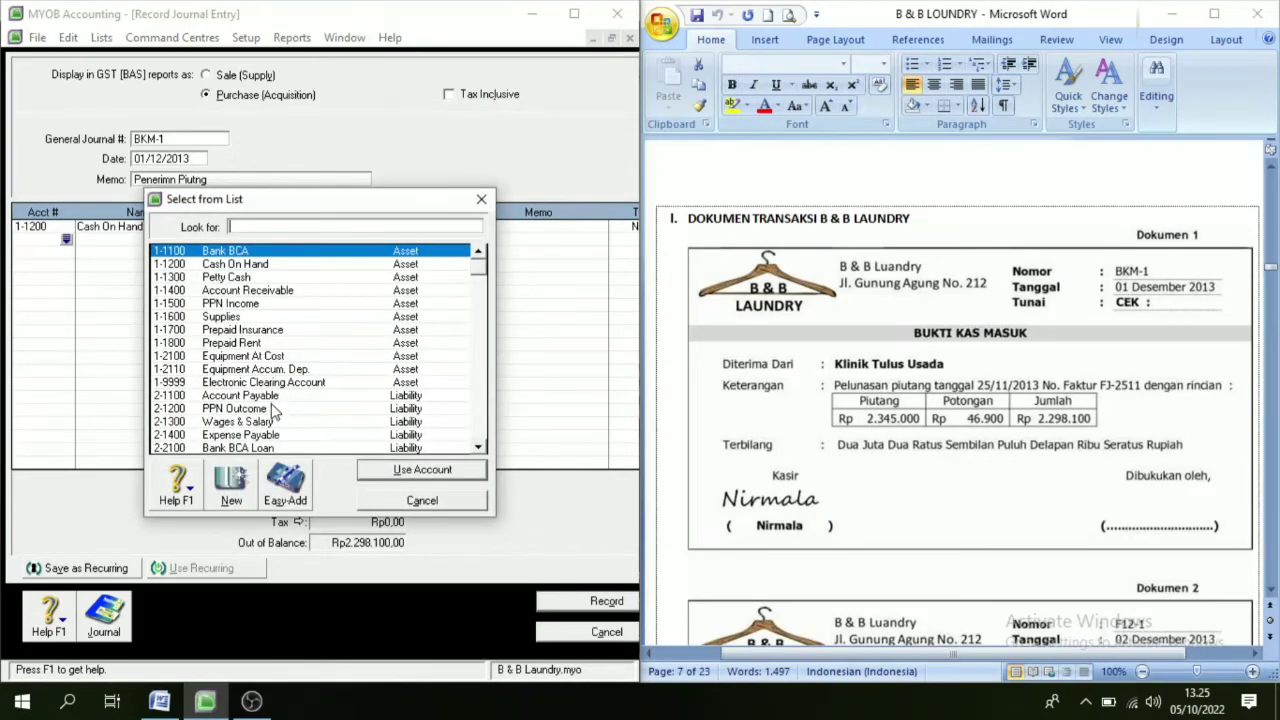
scroll(272, 414, down, 2)
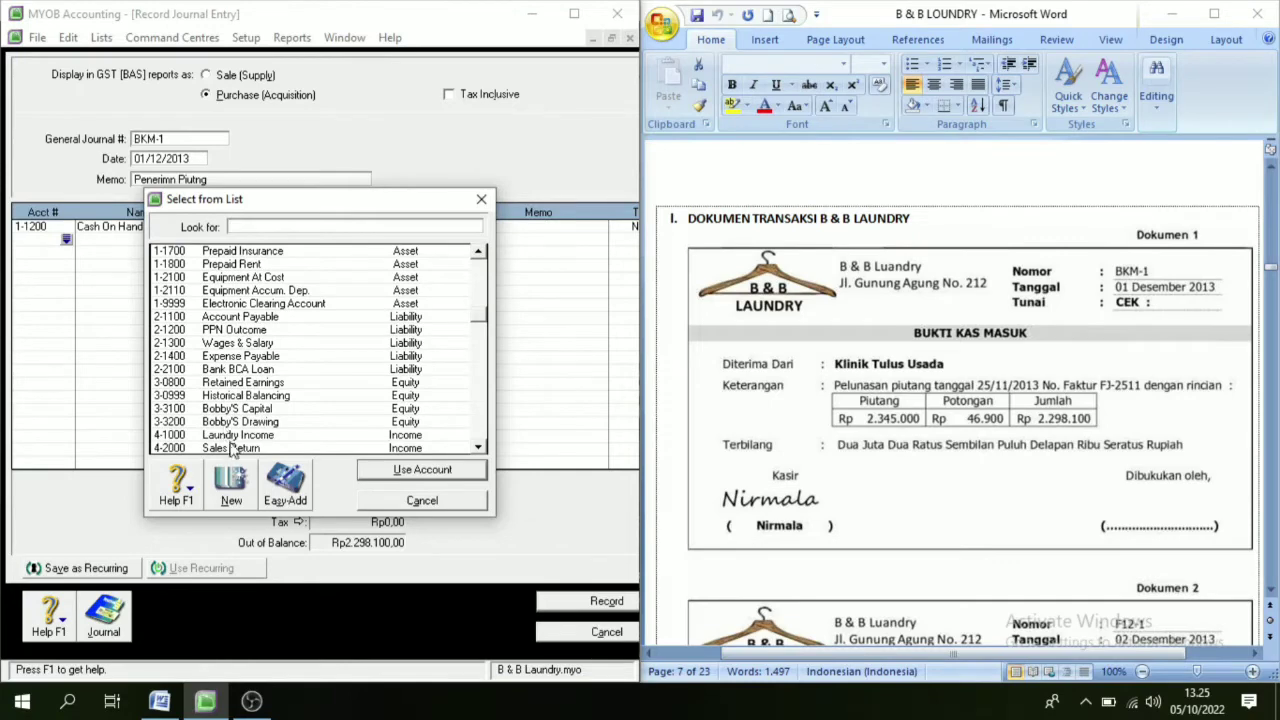
scroll(243, 440, down, 1)
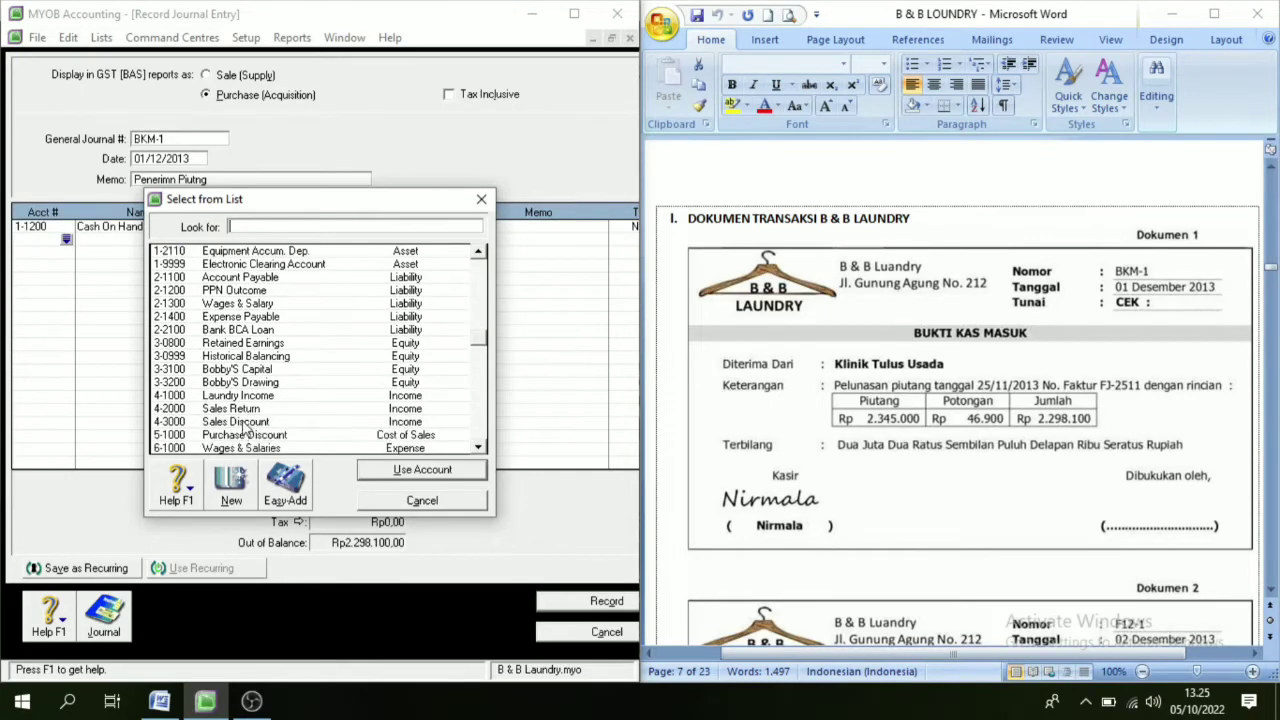
click(244, 423)
click(409, 470)
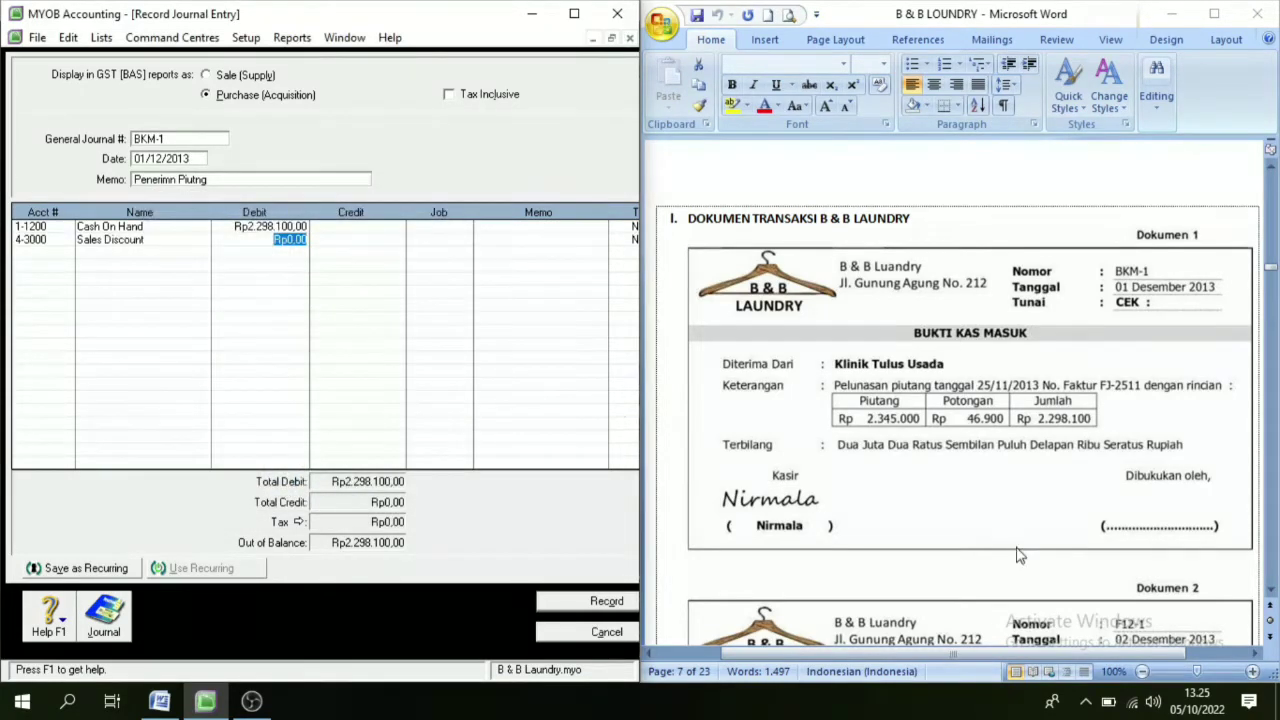
text(46.900)
key(Tab)
Add account 1-1400 Account Receivable on the third line with a credit of Rp2.345.000 and record the journal entry
click(40, 253)
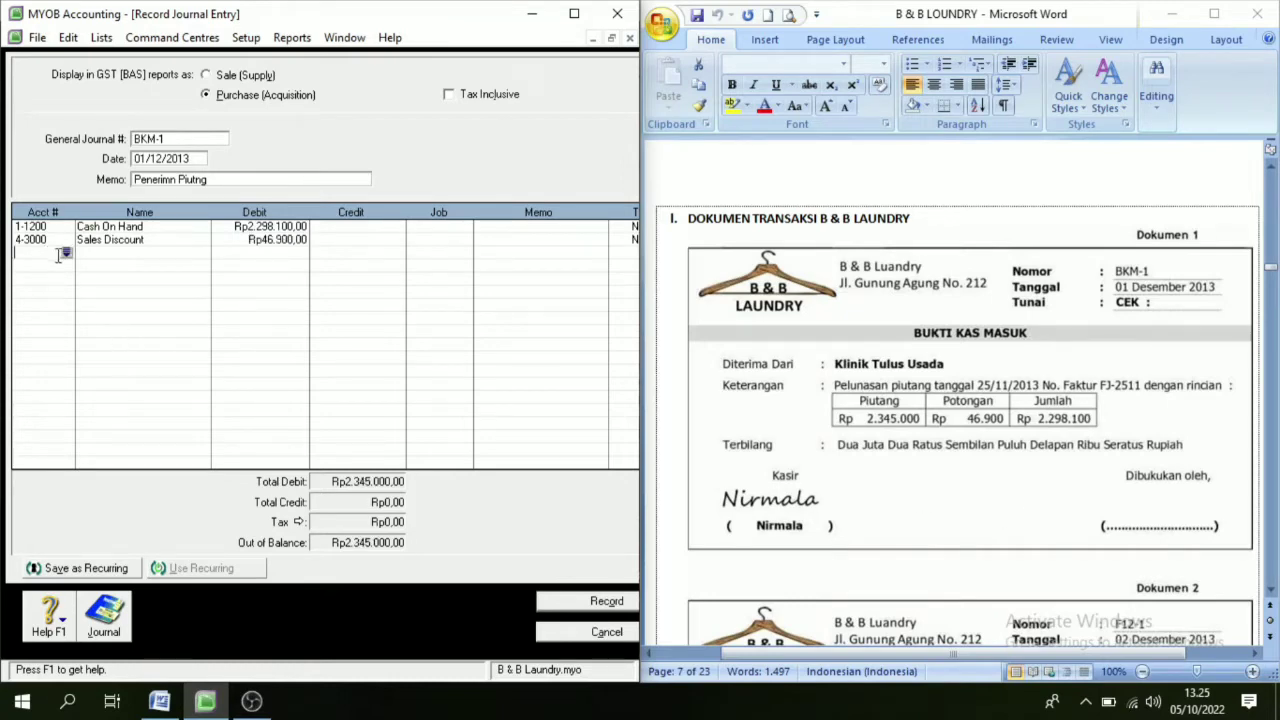
click(66, 253)
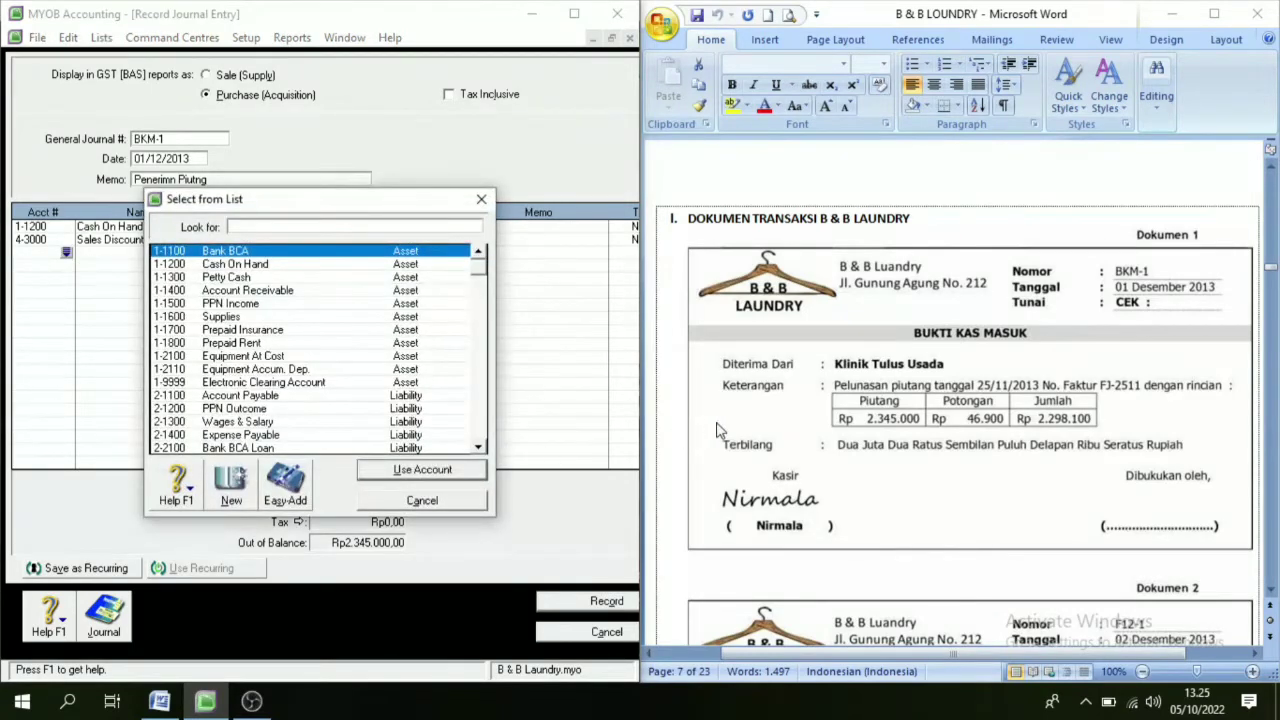
click(230, 295)
click(405, 471)
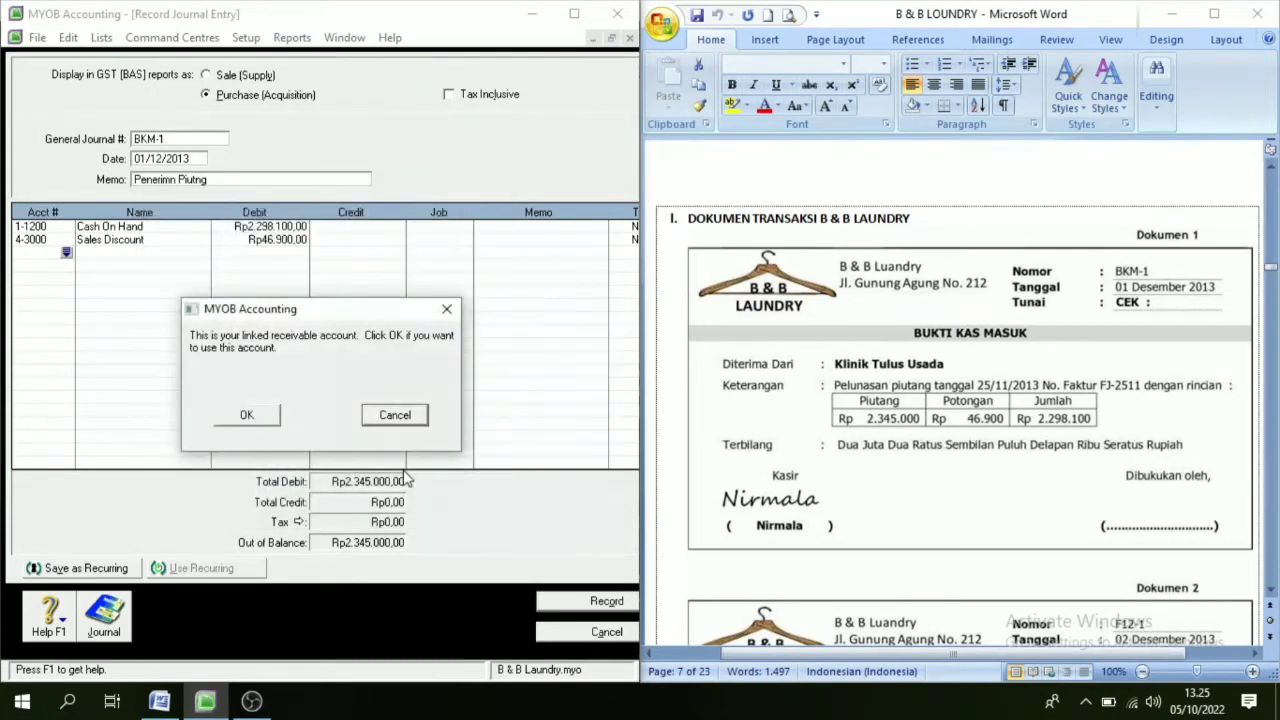
click(246, 415)
key(Tab)
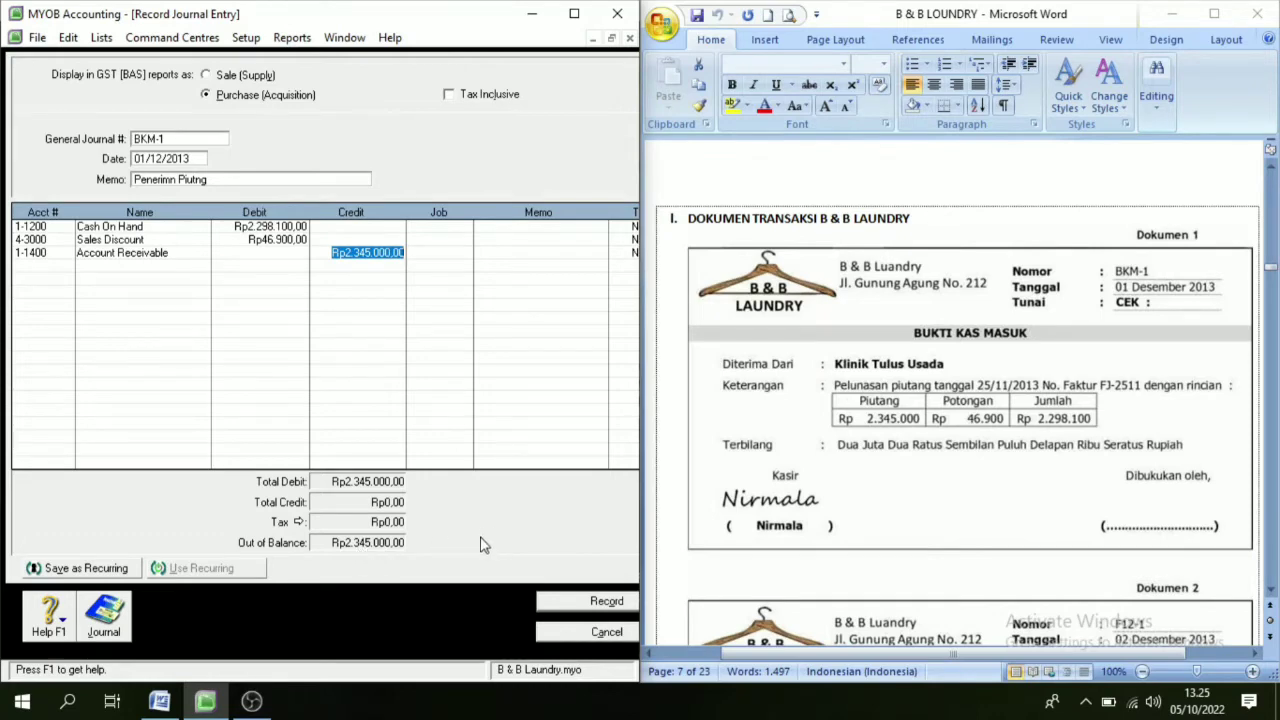
key(Tab)
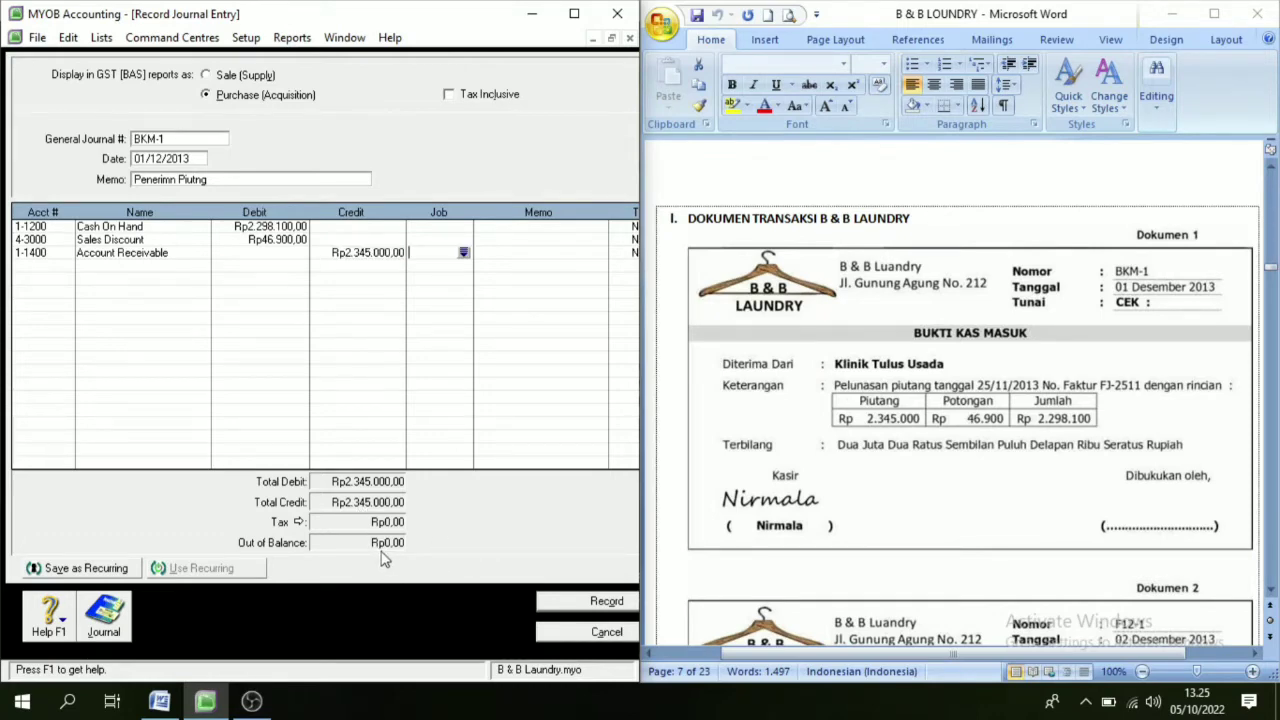
click(604, 607)
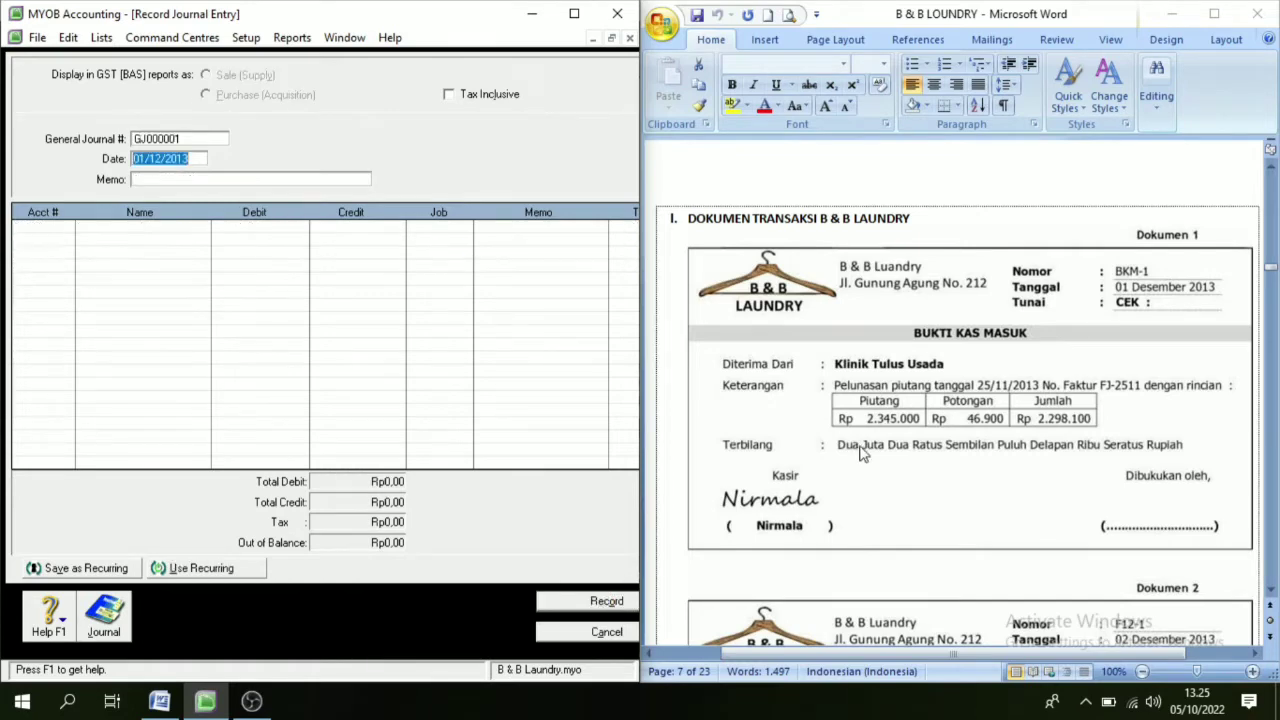
Bring the Dokumen 2 invoice into view and start a new general journal entry with journal number F12-1
scroll(866, 454, down, 5)
scroll(878, 458, down, 2)
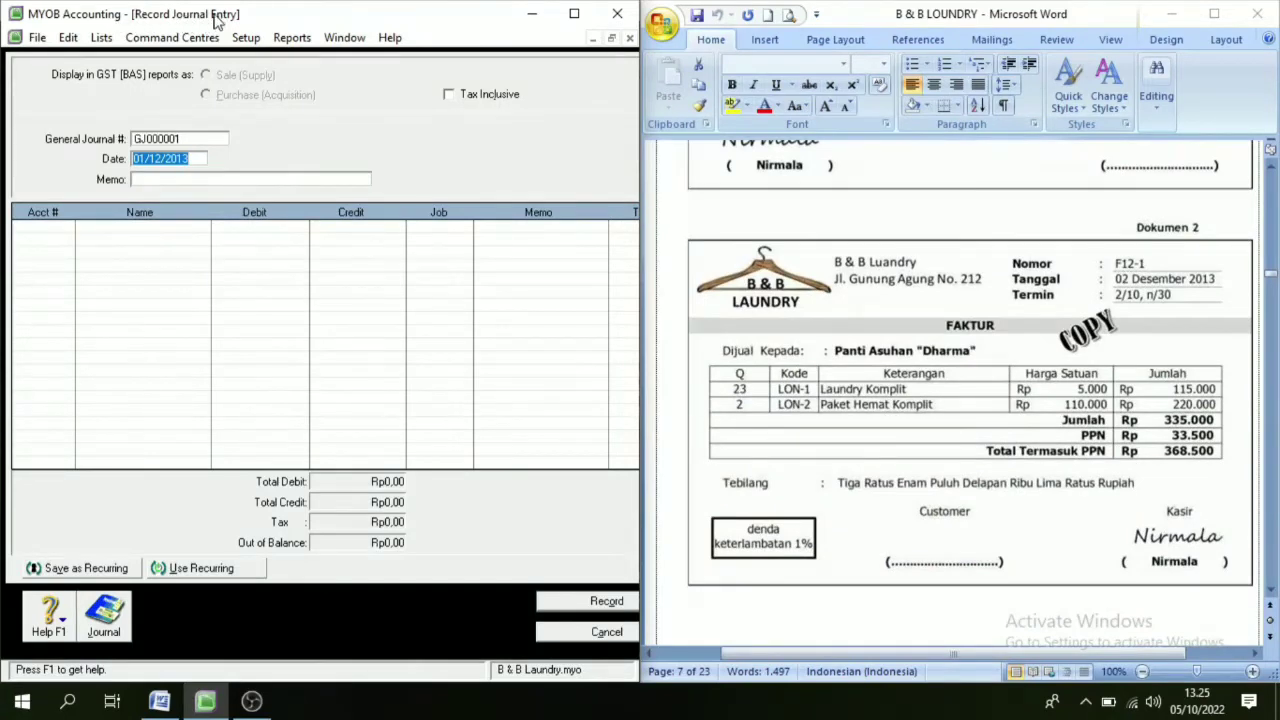
click(604, 633)
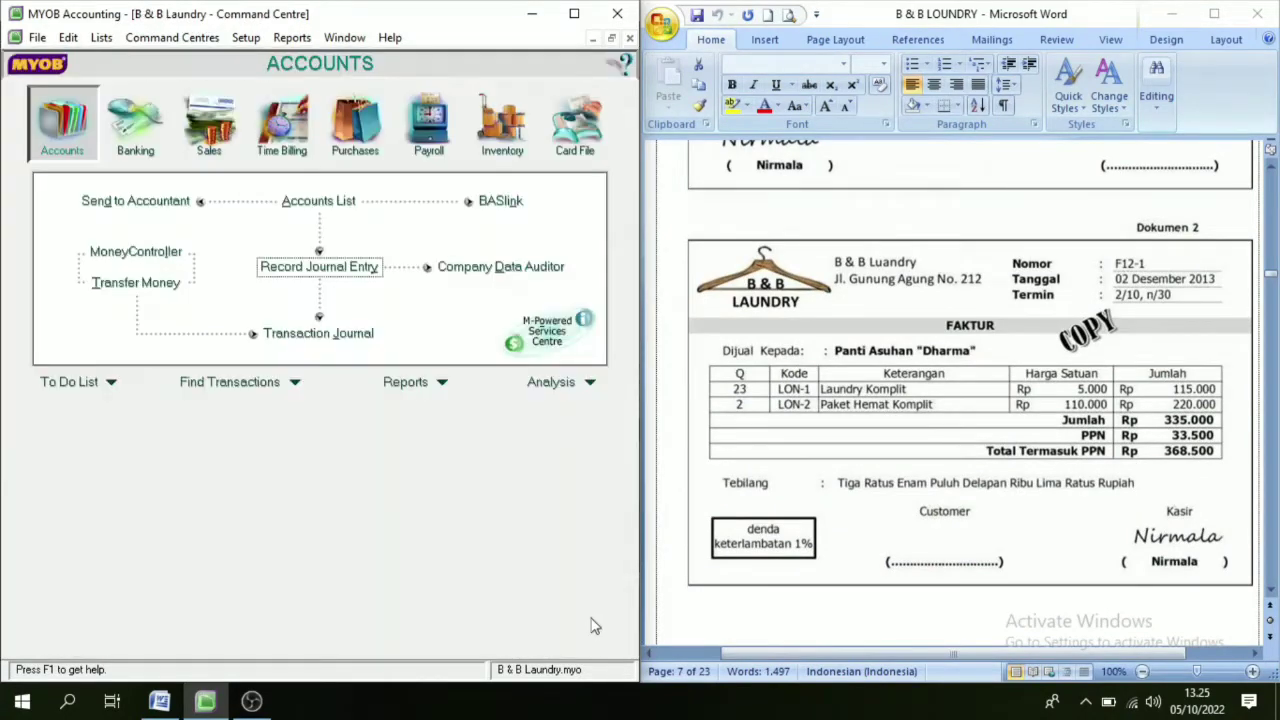
click(319, 268)
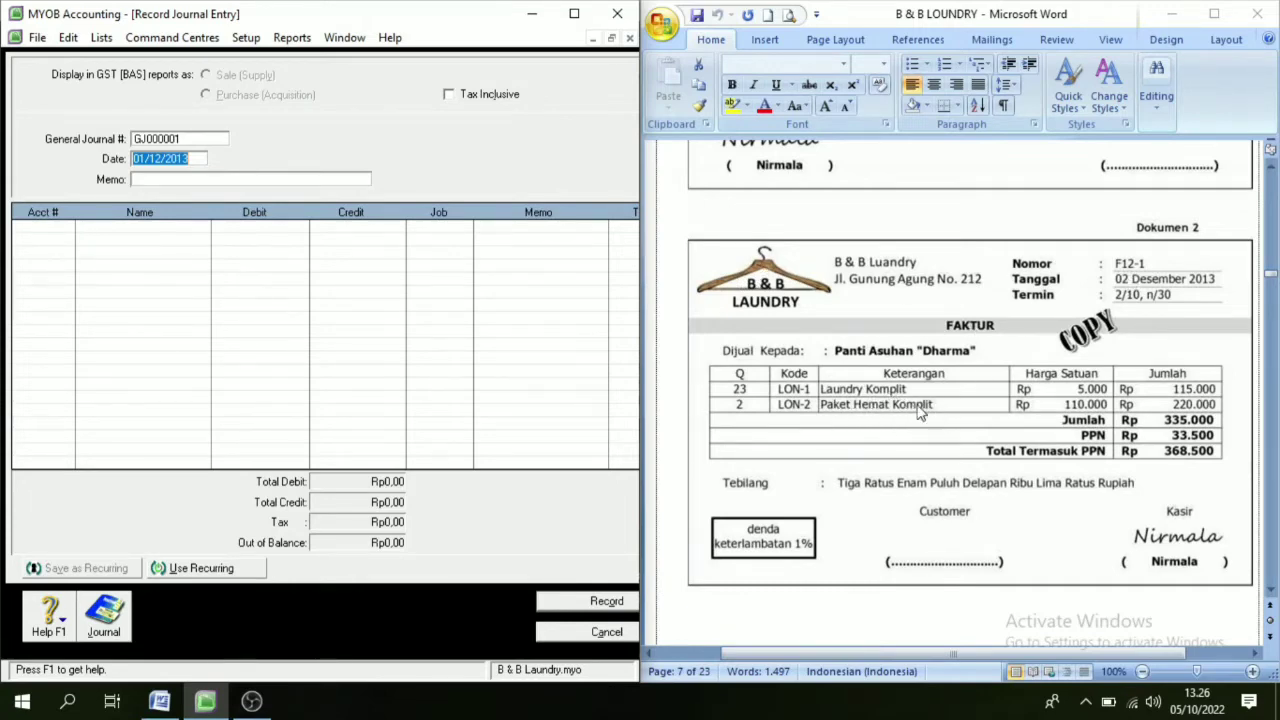
scroll(875, 392, down, 1)
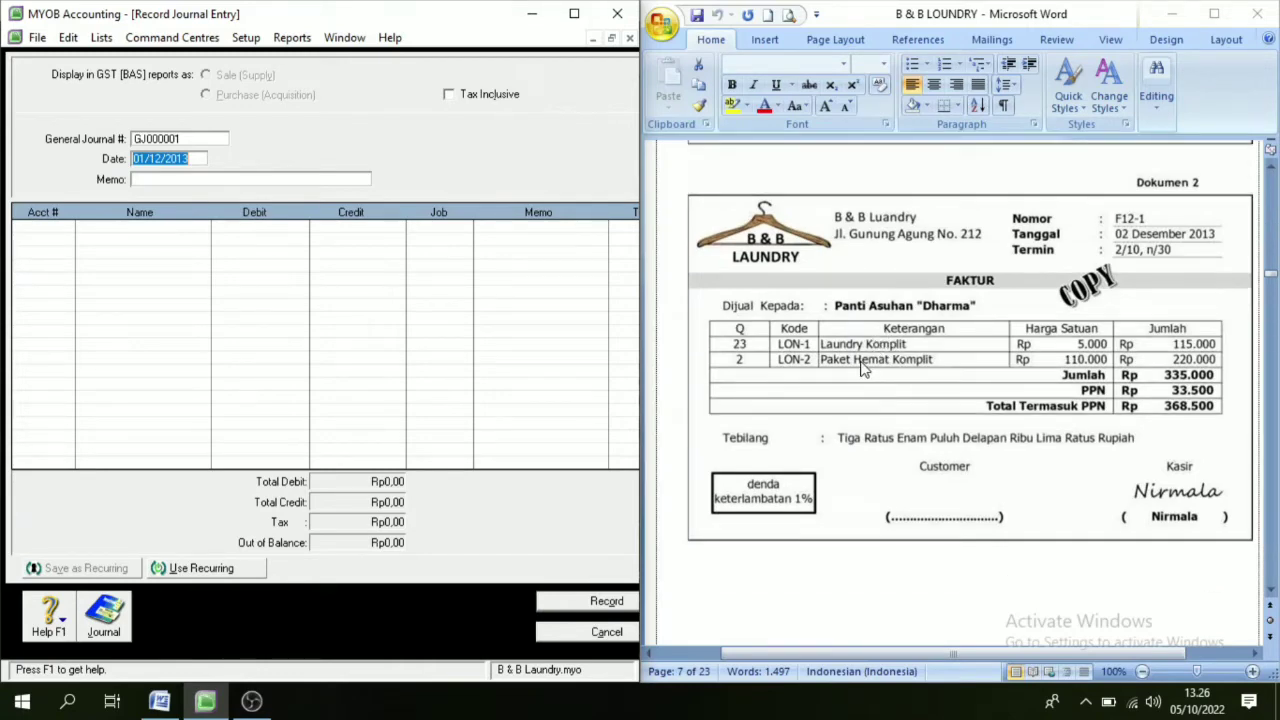
scroll(866, 372, up, 1)
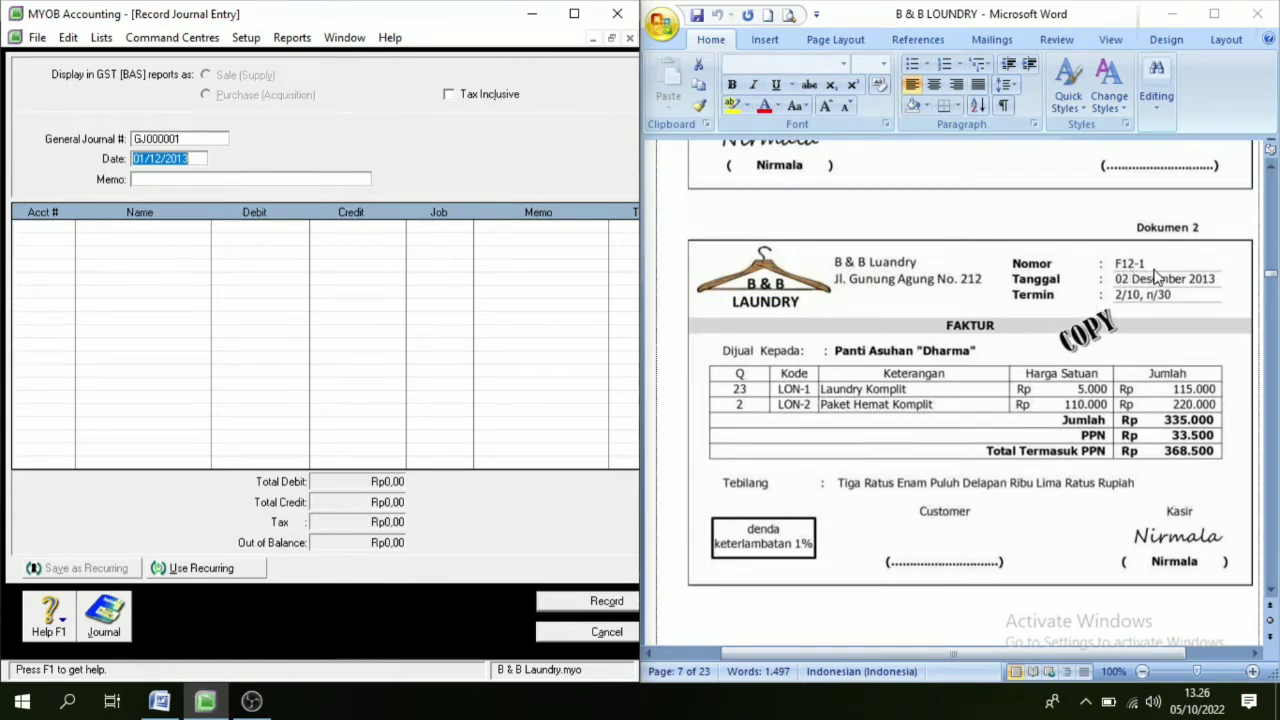
click(202, 138)
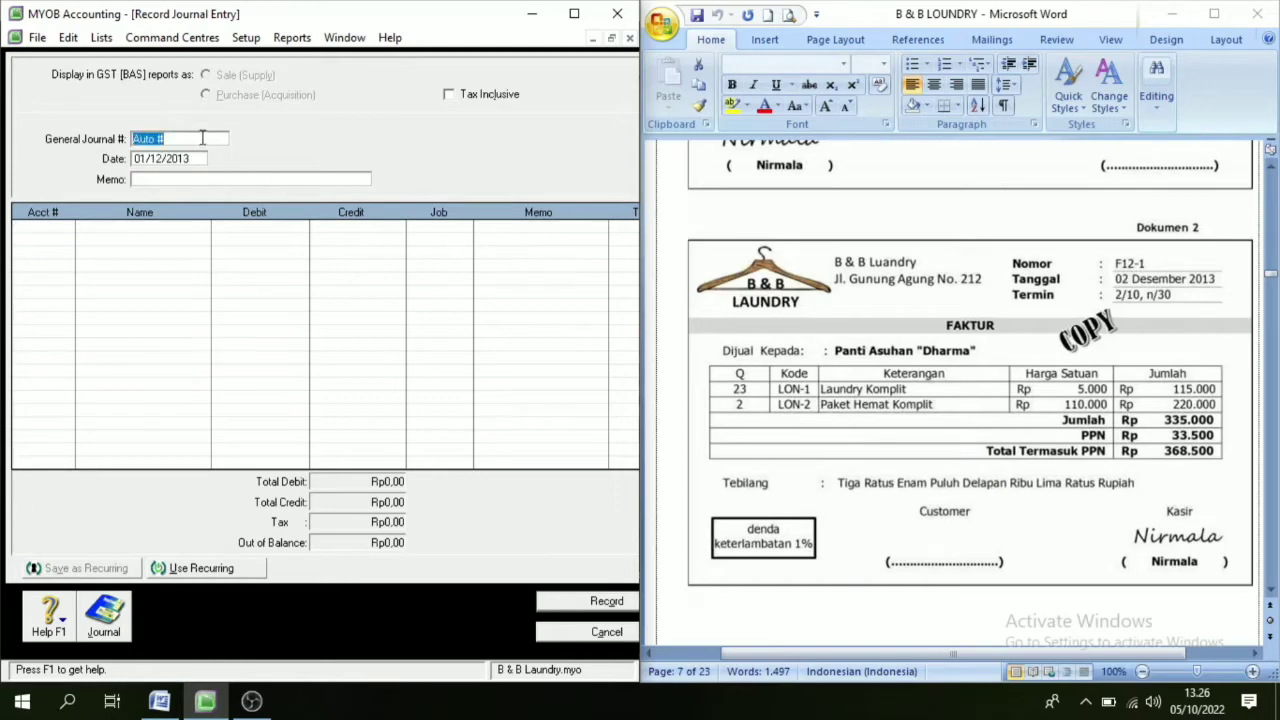
text(F12-1)
Set the journal entry's date to 02/12/2013 and its memo to "Penjuln Js Kredit"
click(201, 161)
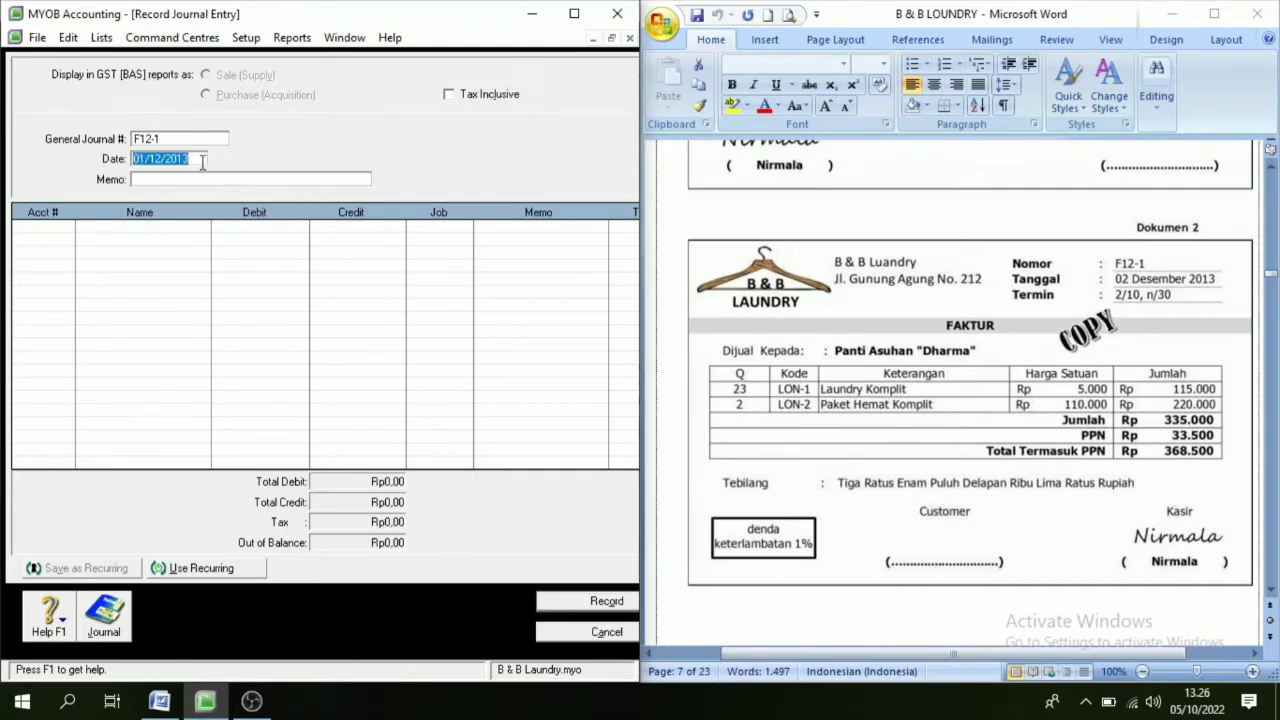
text(2/1)
click(155, 182)
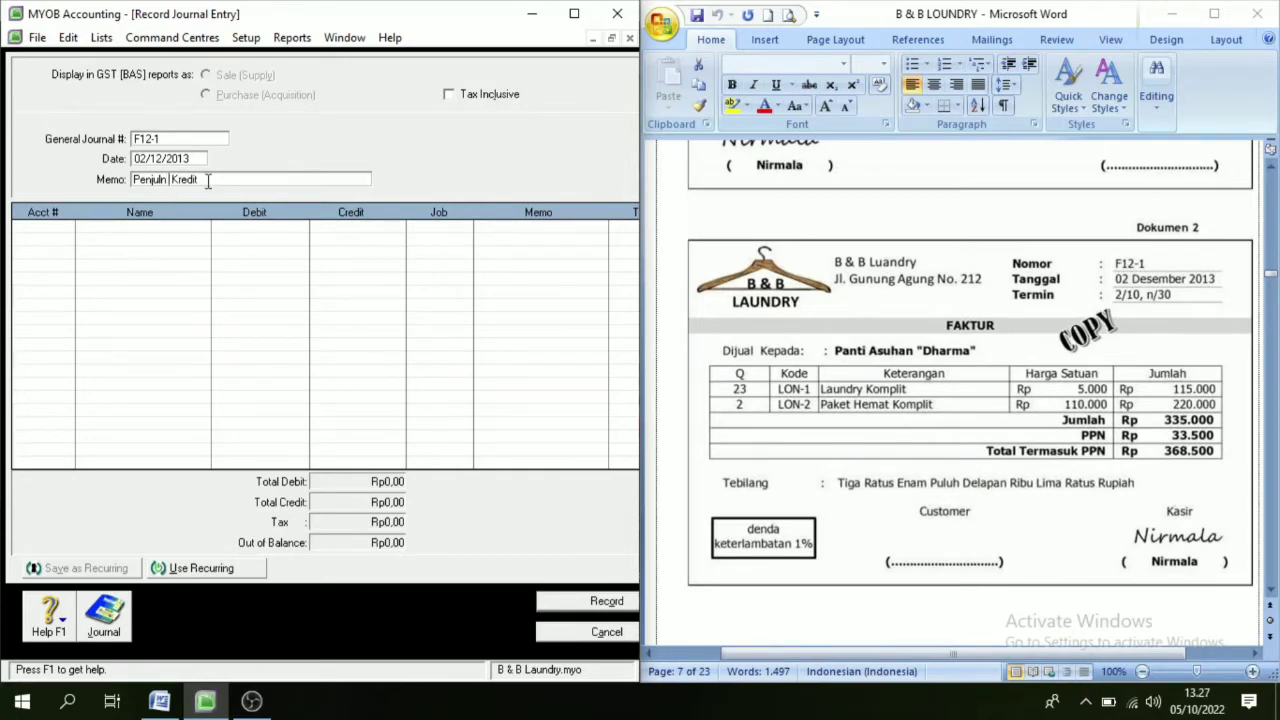
text(Js)
Add account 1-1400 Account Receivable to the first line of the F12-1 entry with a debit of Rp368.500
click(66, 229)
click(69, 231)
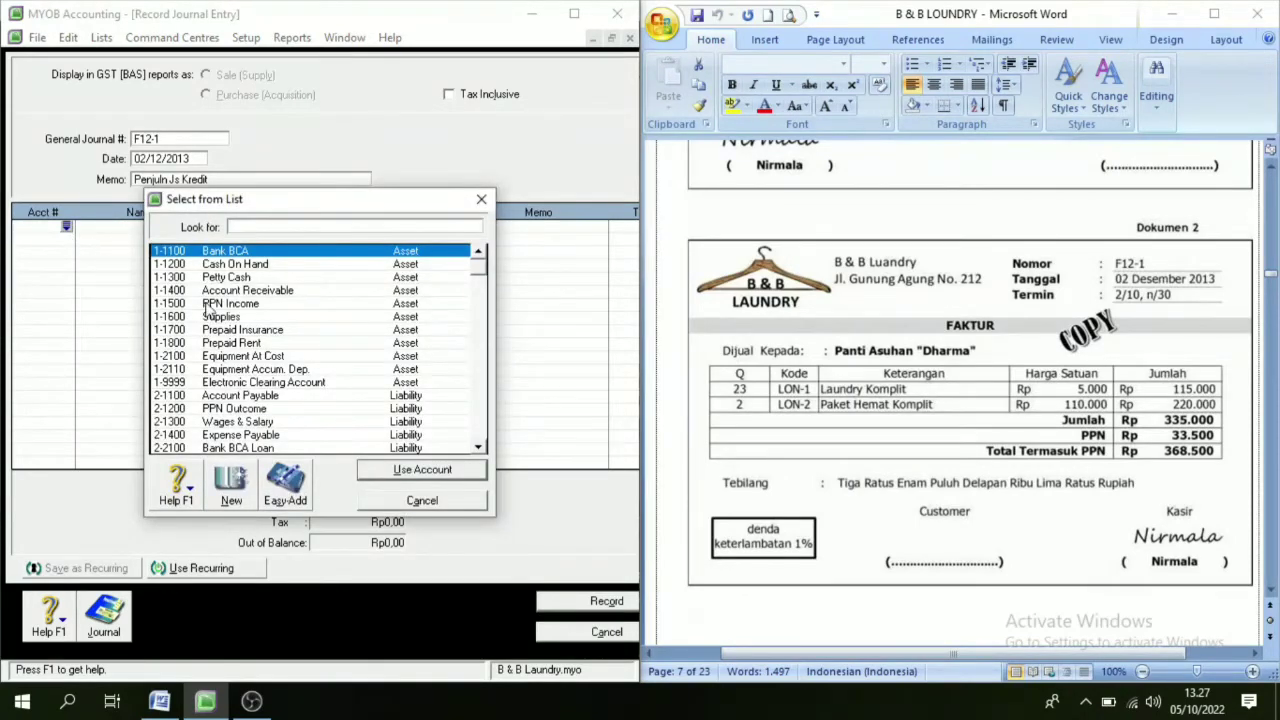
text(1-1400)
click(420, 470)
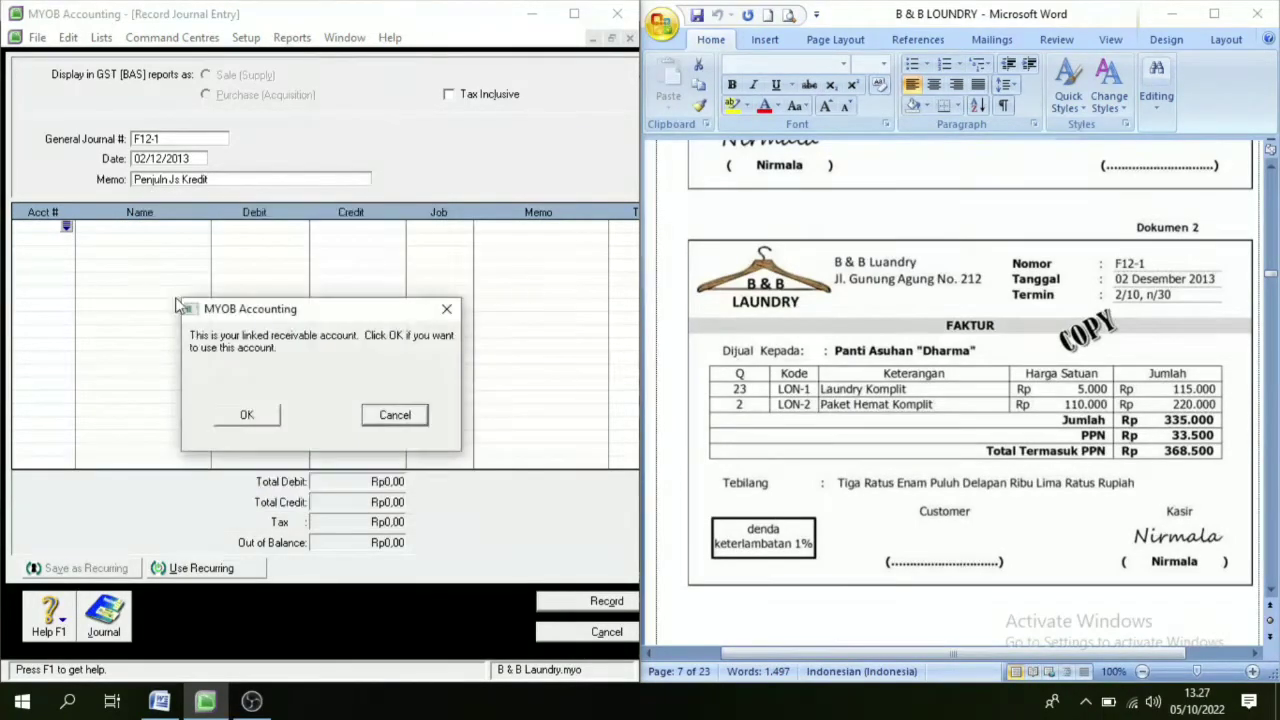
click(246, 414)
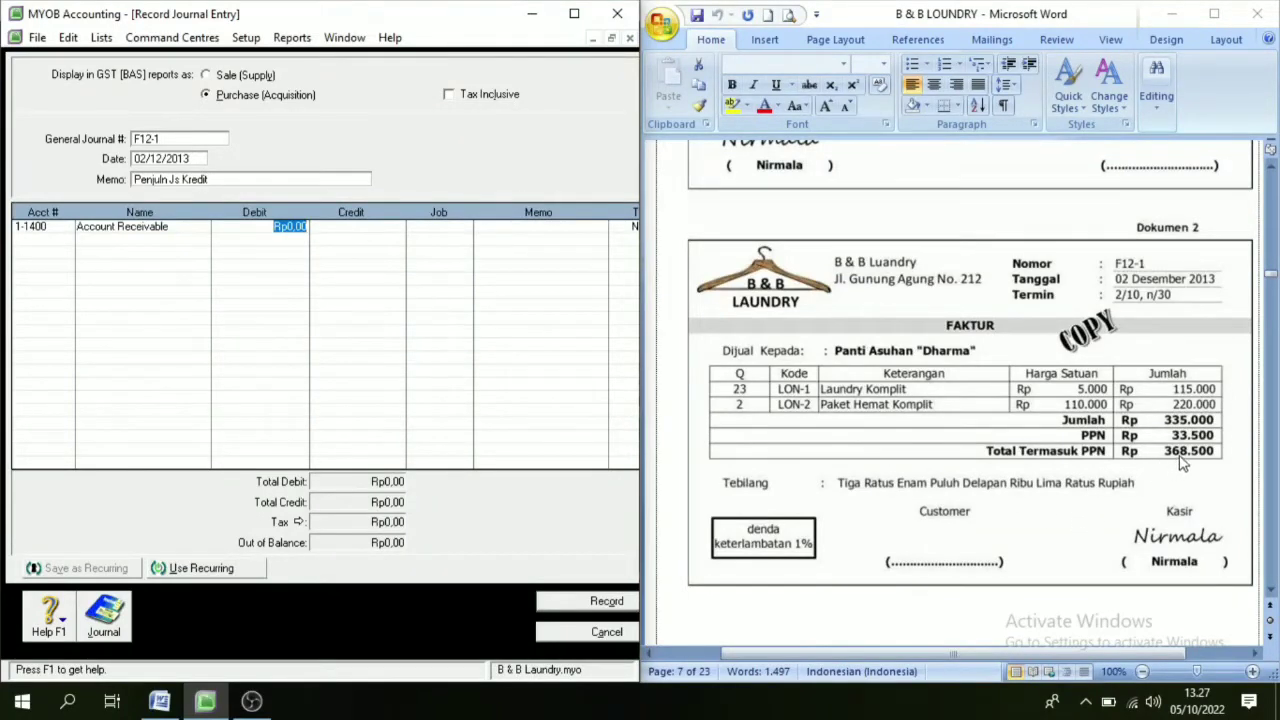
text(368.500)
key(Tab)
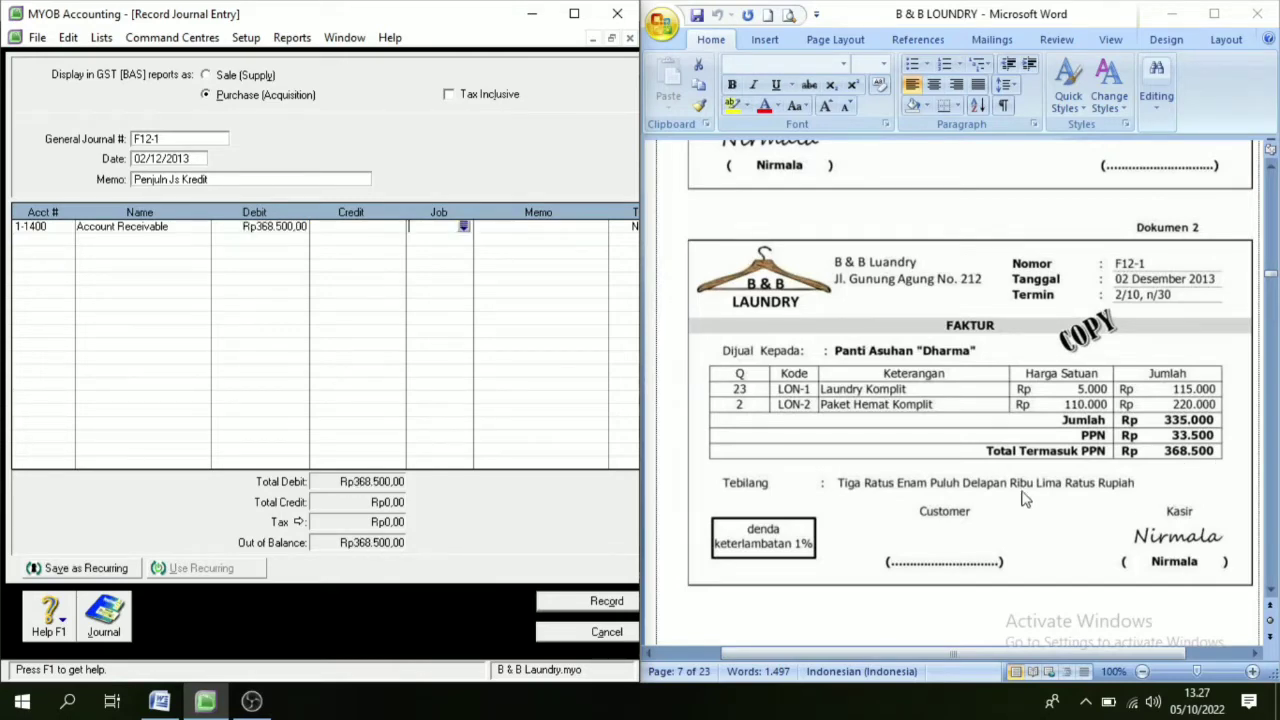
Add account 2-1200 PPN Outcome to the second line and enter Rp33.500 as its debit
click(58, 241)
click(66, 241)
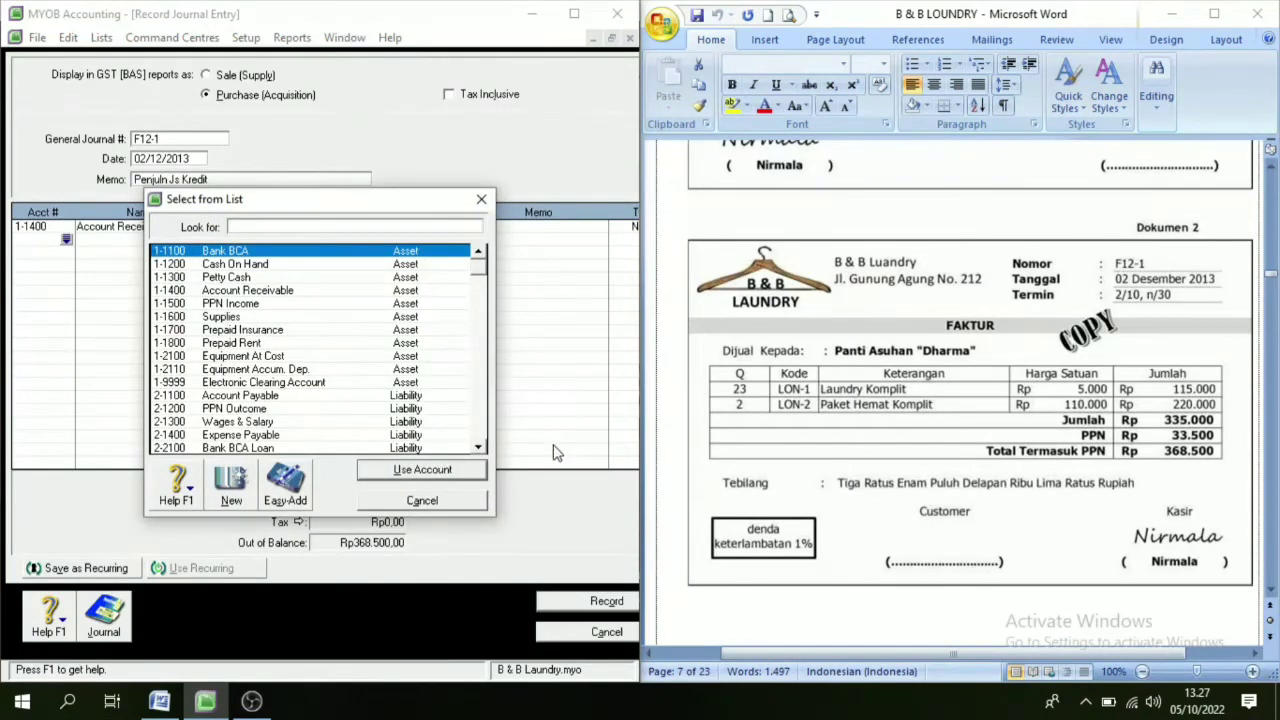
click(248, 410)
click(380, 469)
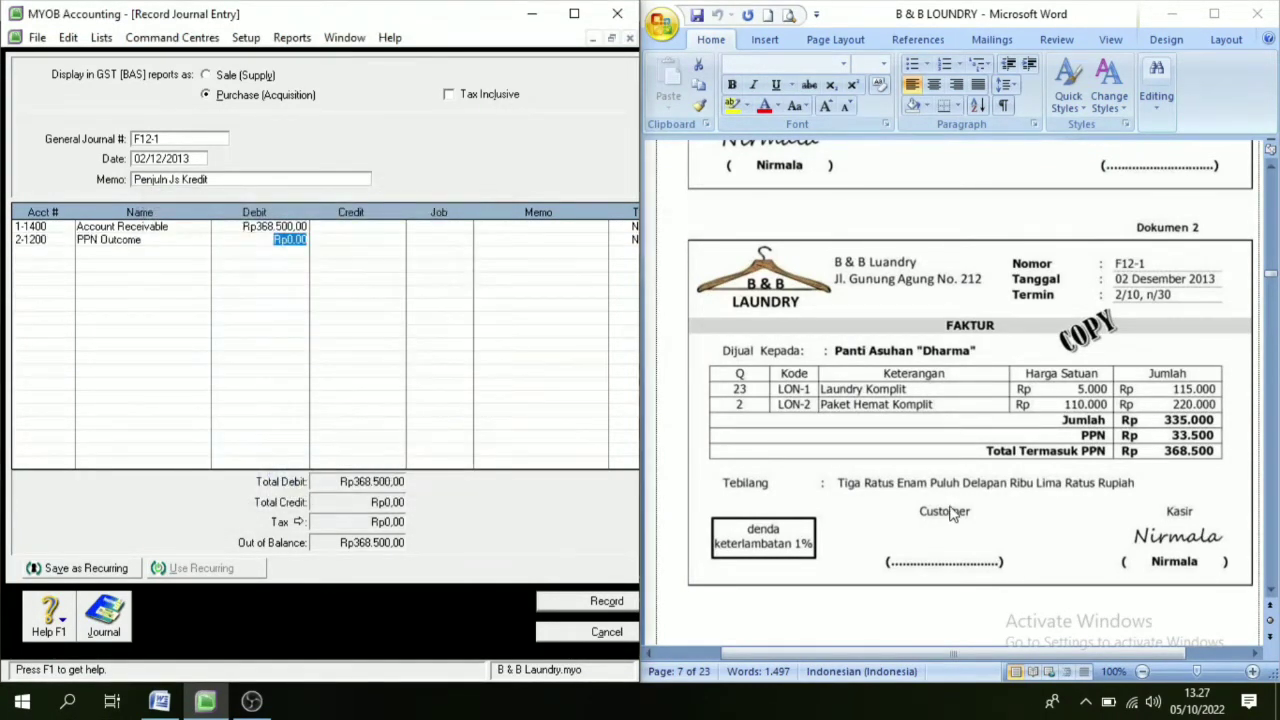
text(33.500)
key(Tab)
Assign account 4-1000 Laundry Income to the third line of the journal entry
click(33, 253)
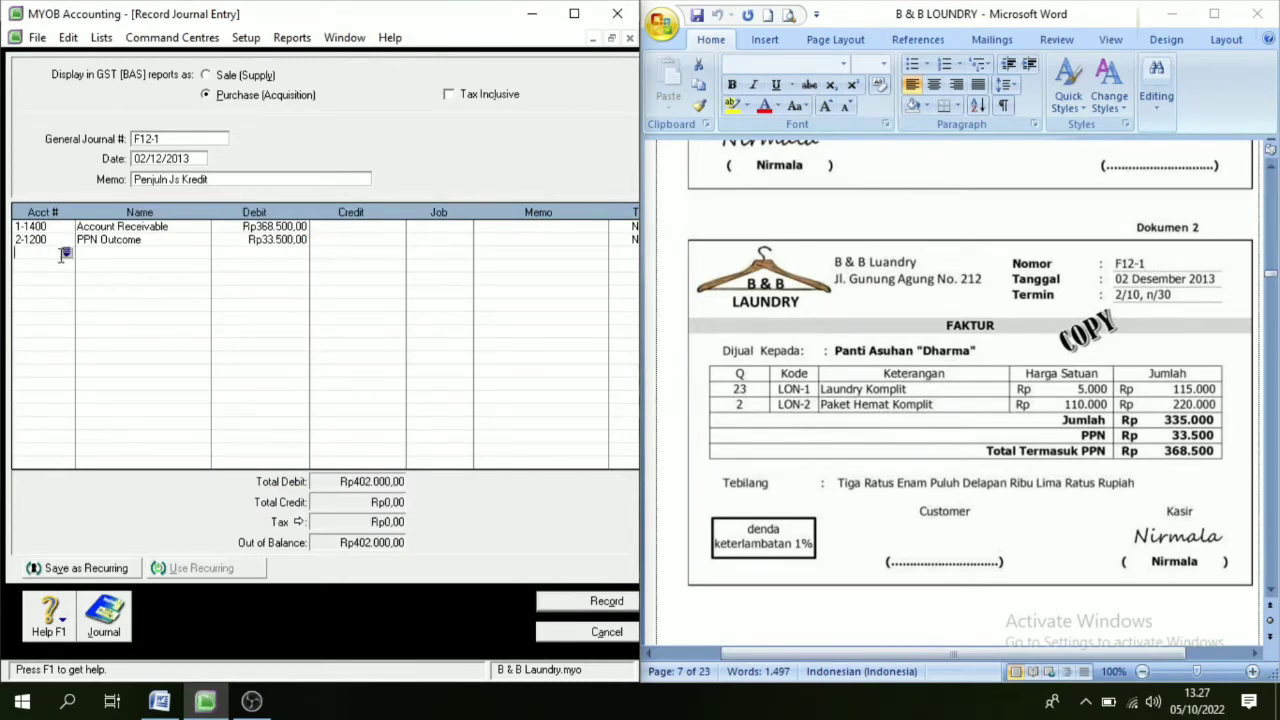
click(65, 253)
scroll(208, 445, down, 2)
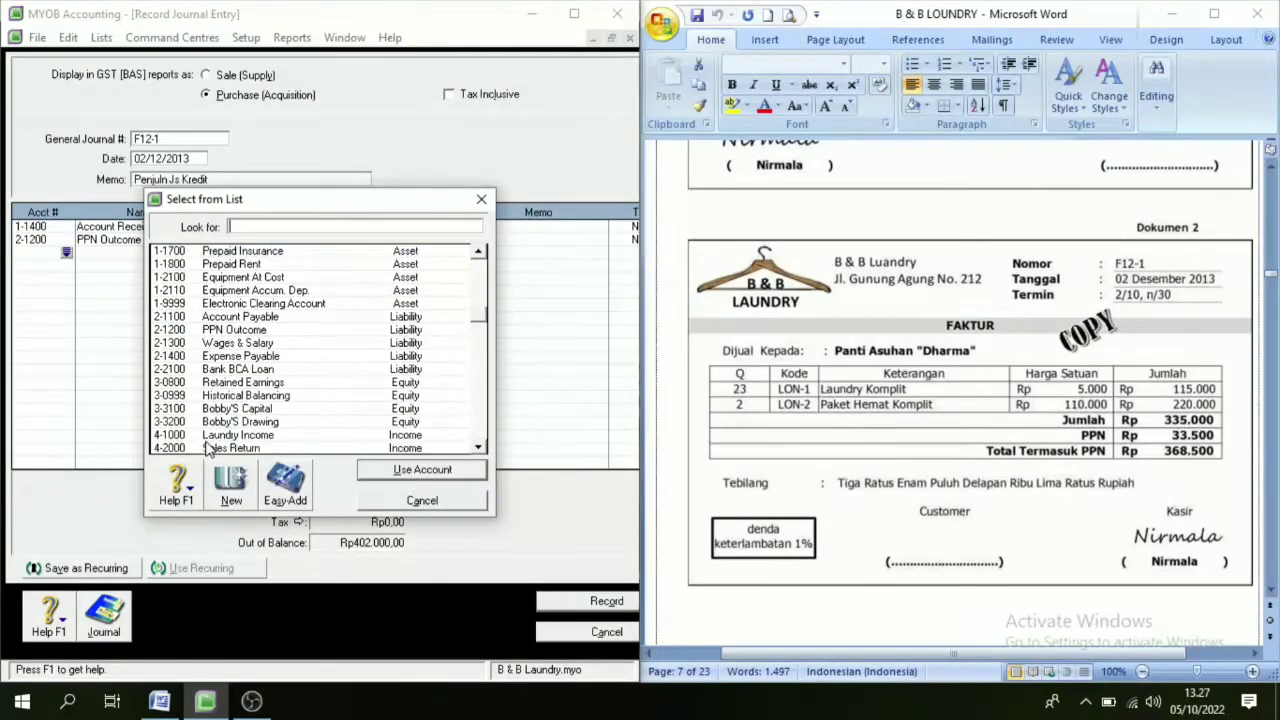
click(230, 436)
click(422, 470)
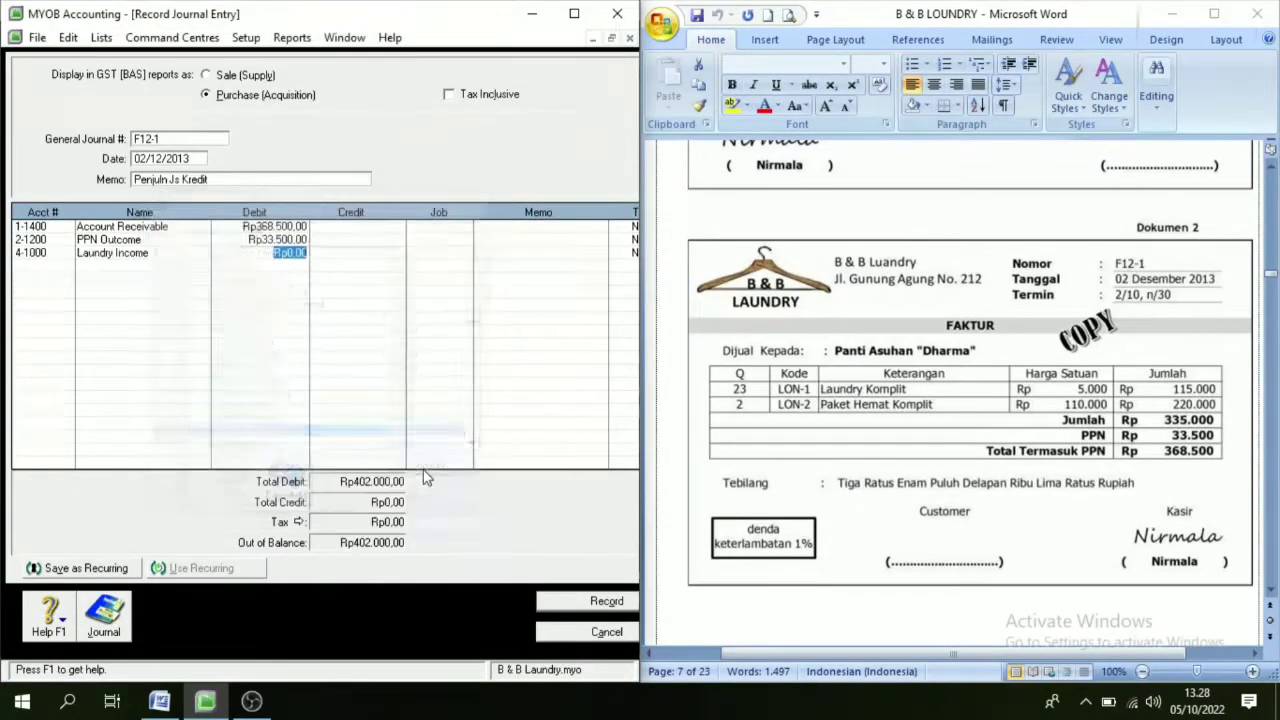
Clear the debit amount on the PPN Outcome line and enter a credit of Rp33.500 instead
click(273, 241)
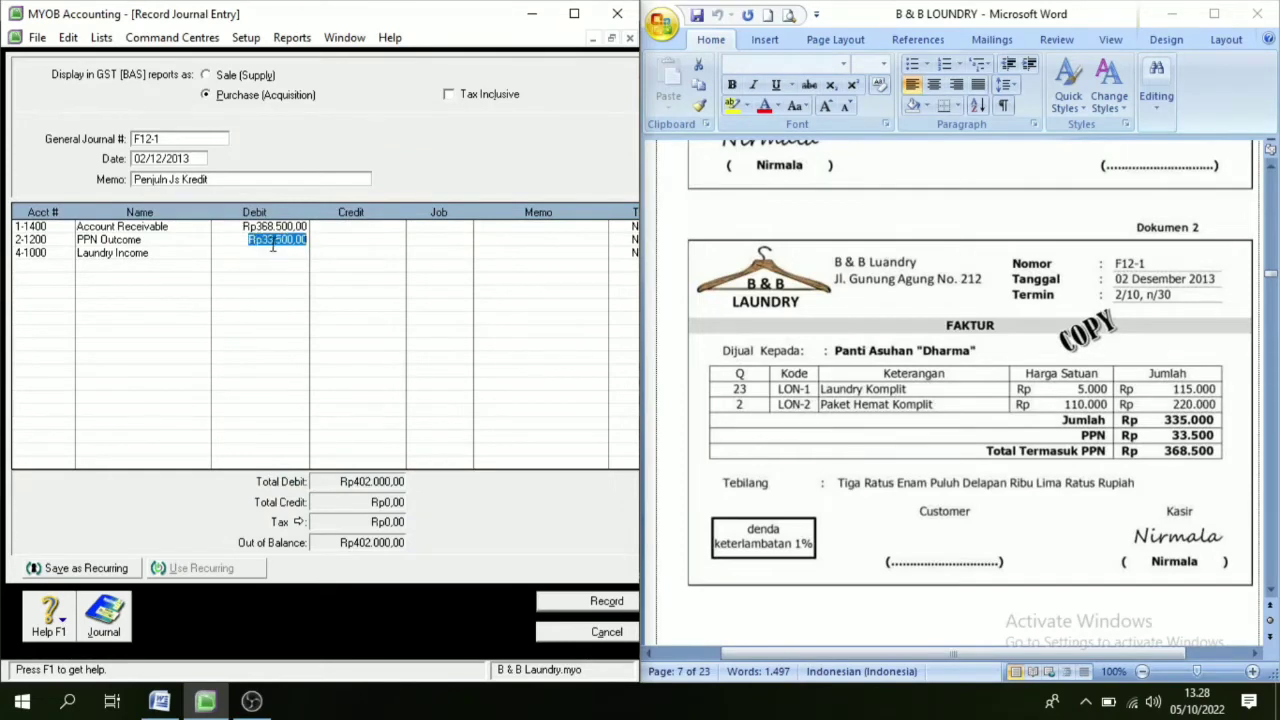
key(Tab)
click(286, 243)
key(BackSpace)
key(Tab)
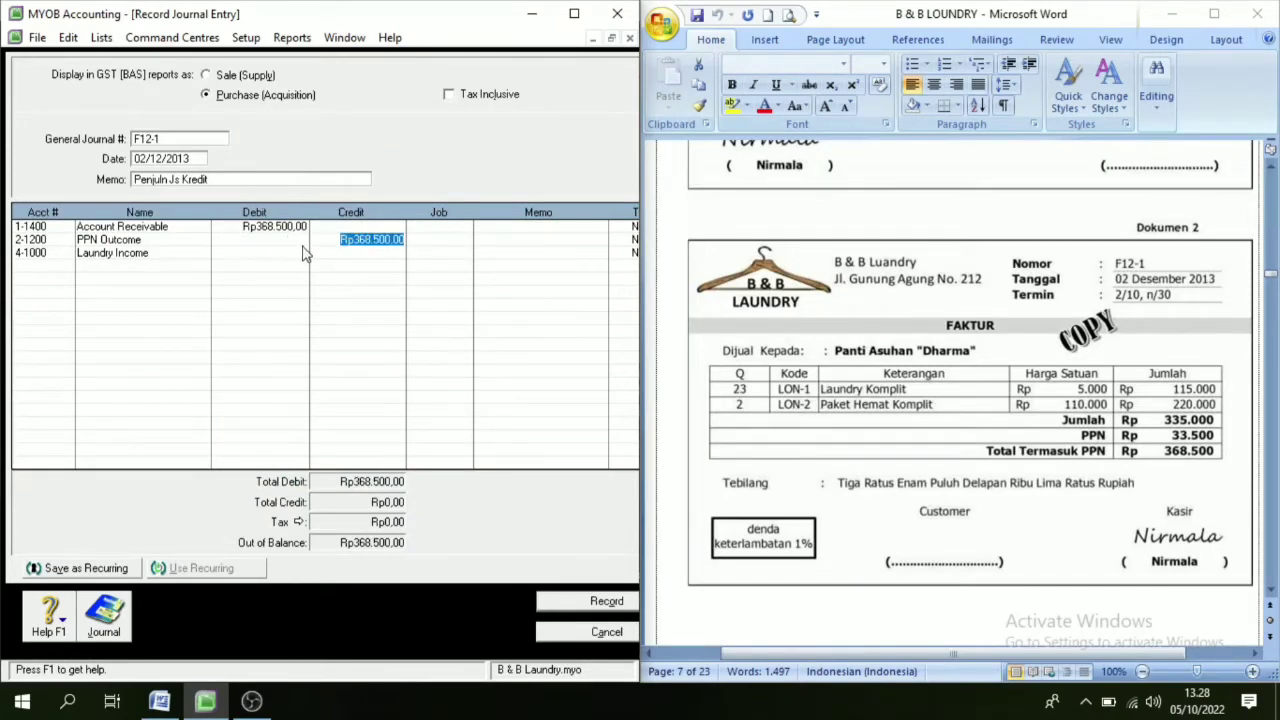
text(3)
key(Tab)
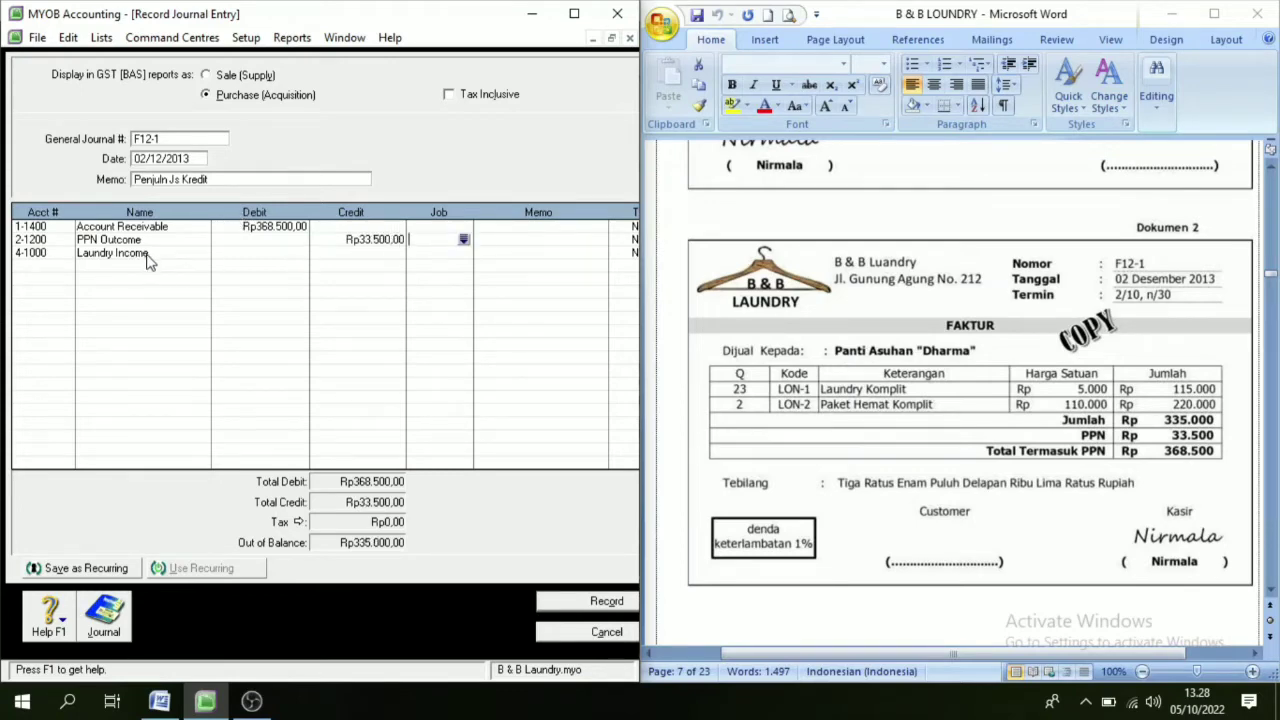
Enter a credit of Rp335.000 on the Laundry Income line and record the journal entry
click(58, 257)
key(Tab)
key(Tab)
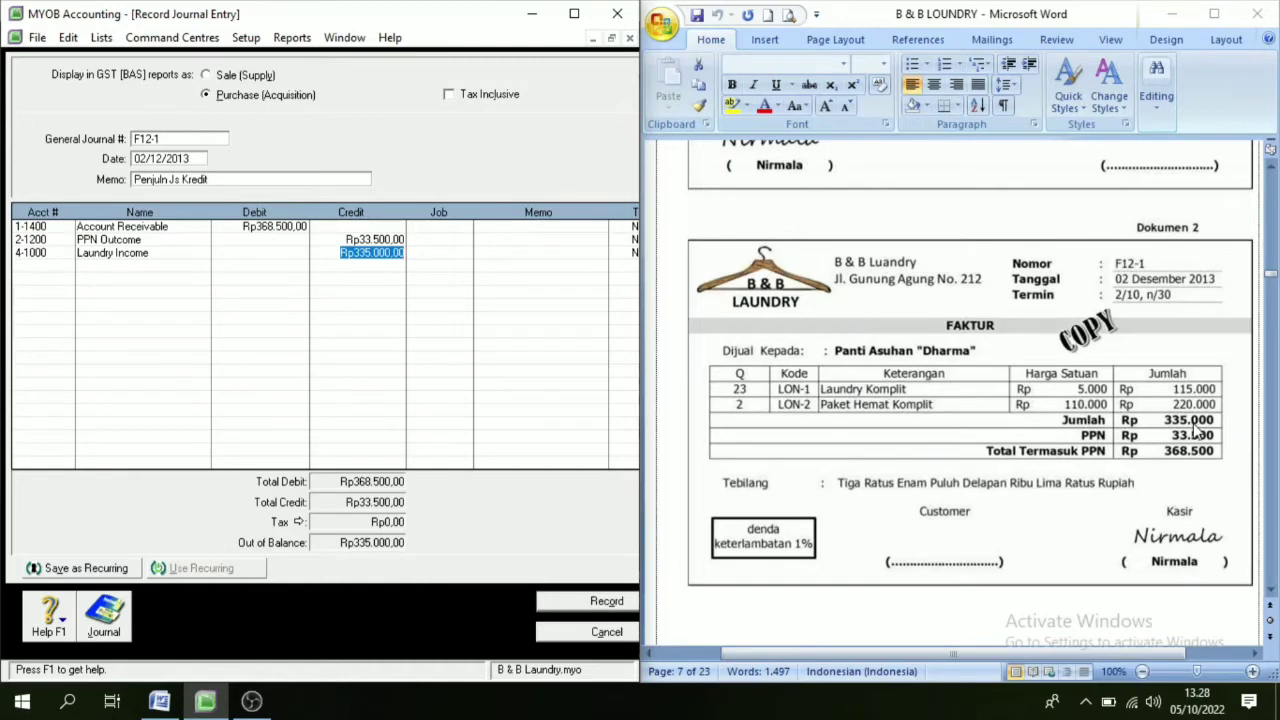
text(335.000)
key(Tab)
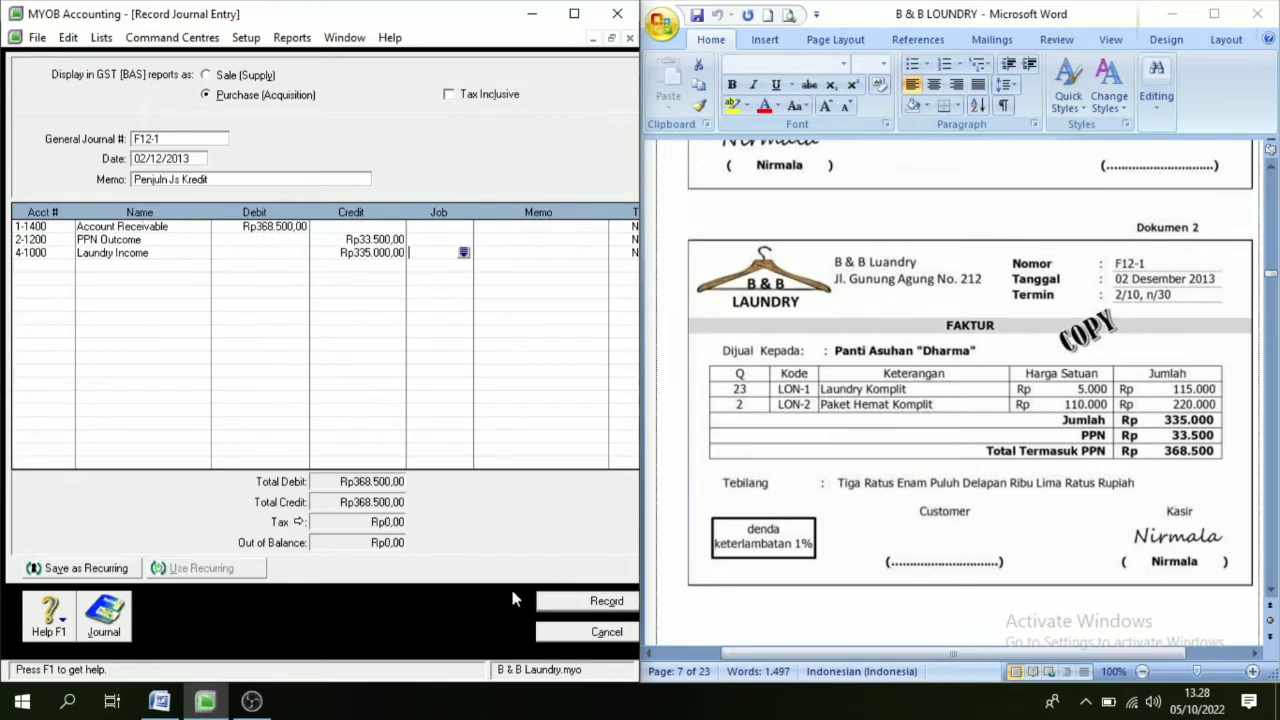
click(606, 603)
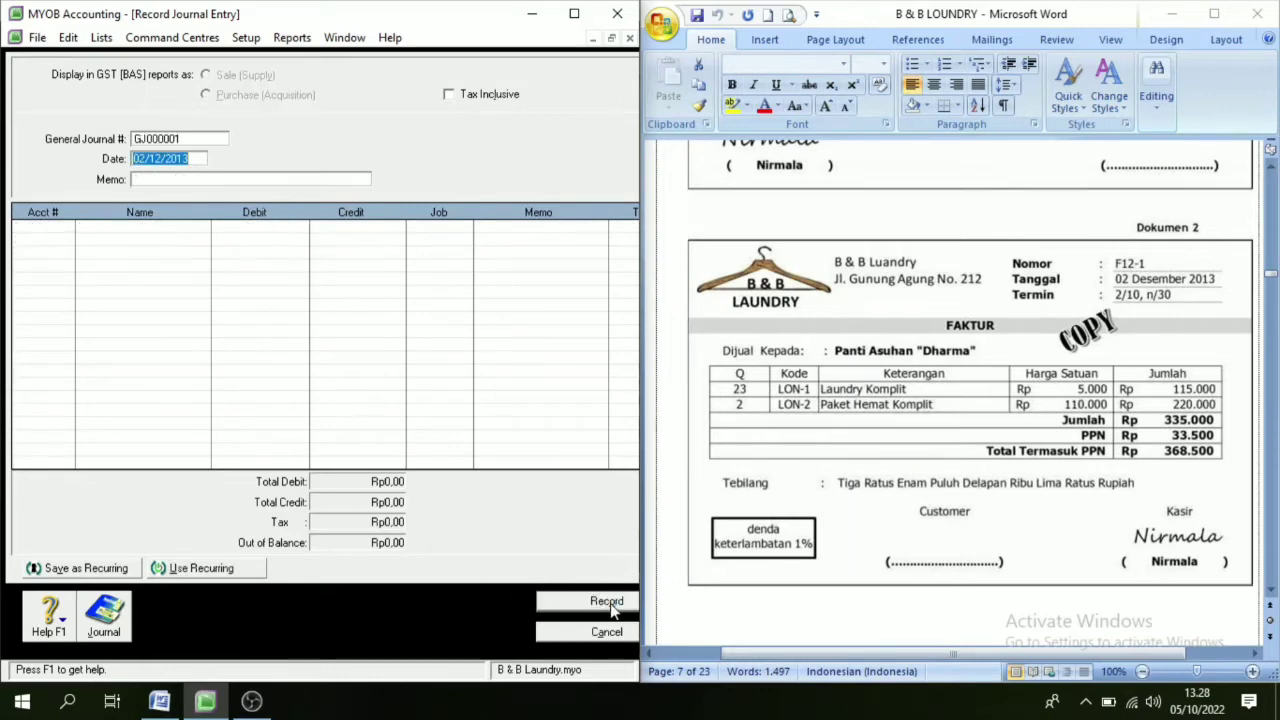
Examine Dokumen 3, the cash payment receipt for Toko Pasti Lengkap, in the transaction document
scroll(930, 462, down, 1)
scroll(930, 462, down, 12)
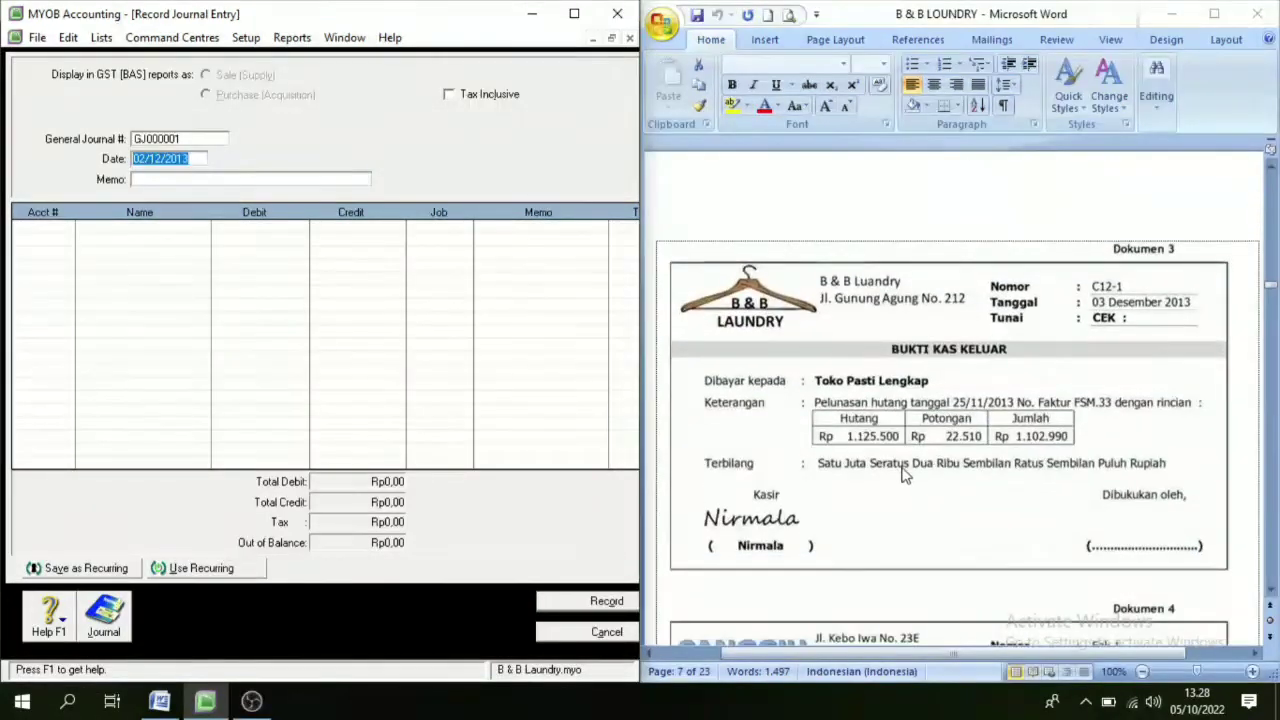
scroll(910, 468, down, 2)
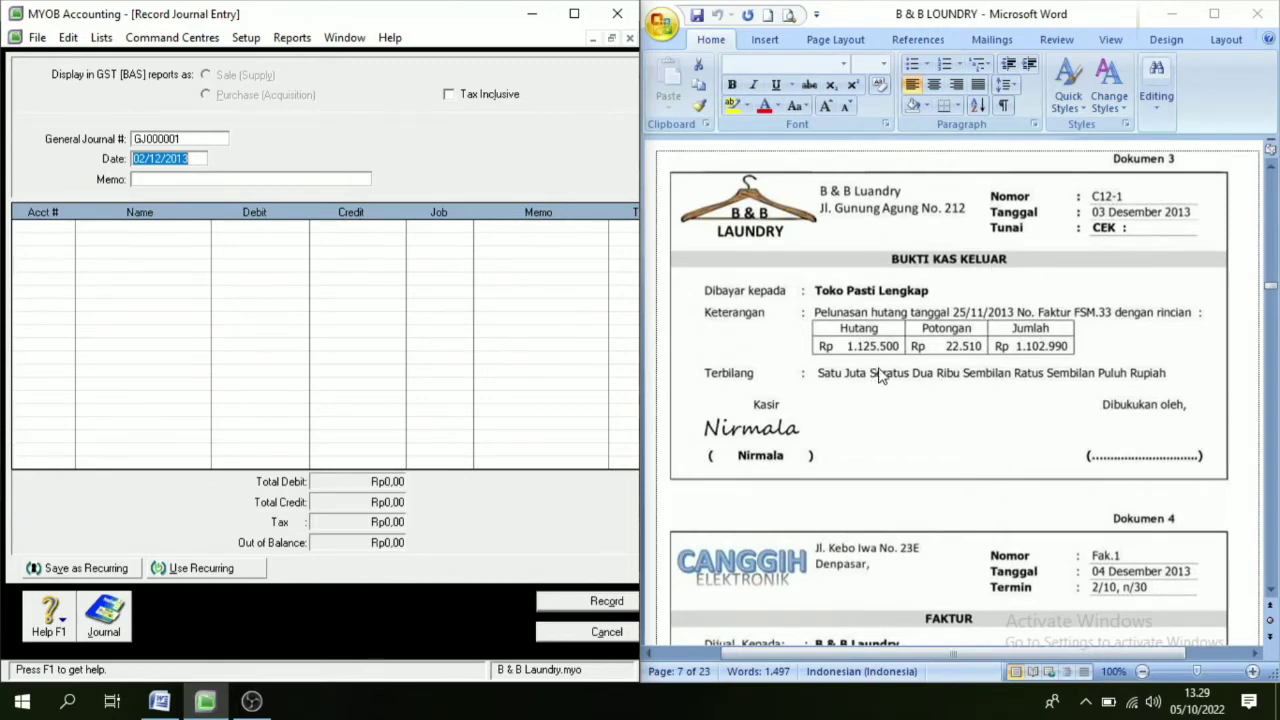
Fill in the new journal entry's header with number C12-1, date 03/12/2013 and memo "Pelunsn Hutng"
click(183, 141)
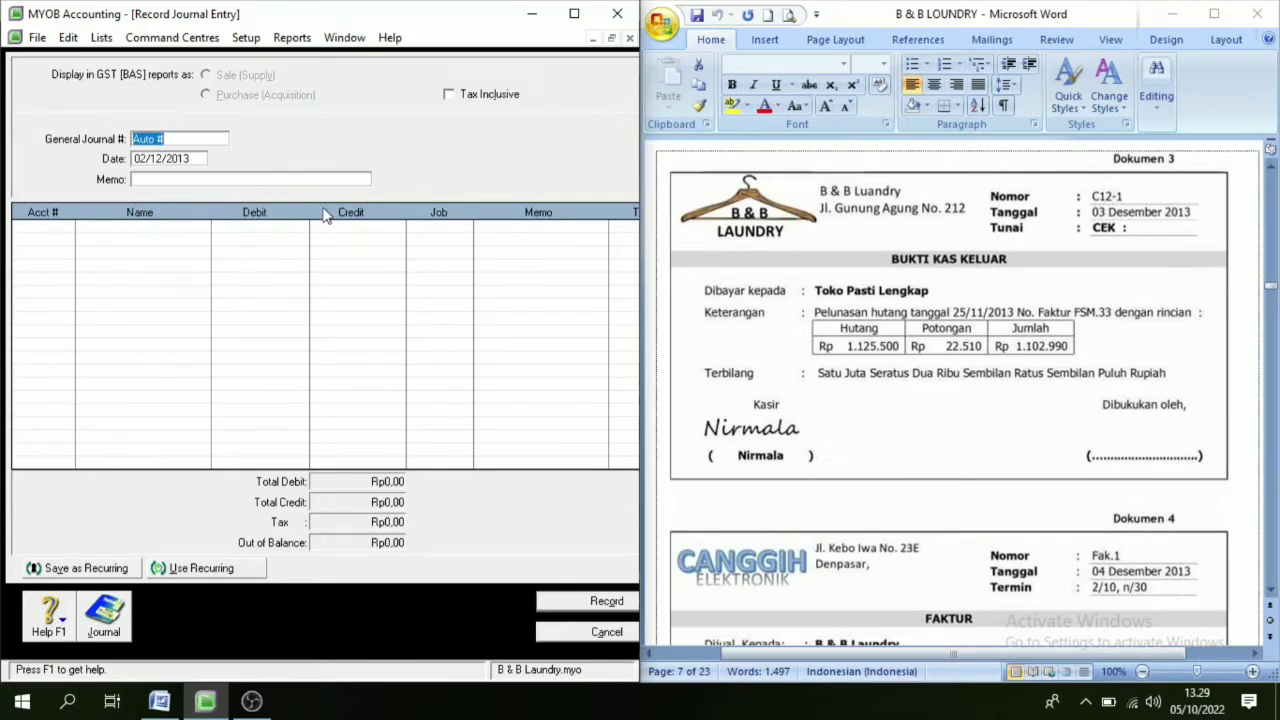
text(C12-11)
key(Tab)
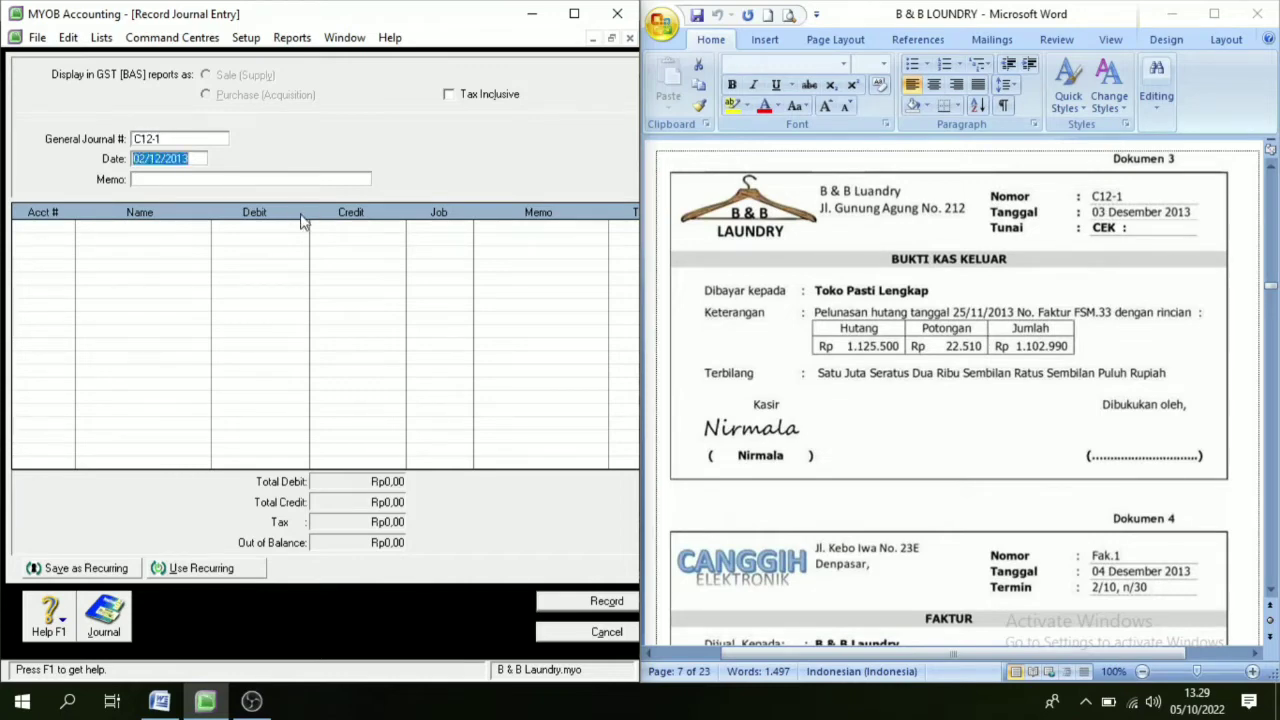
text(3/)
key(Tab)
text(Pe)
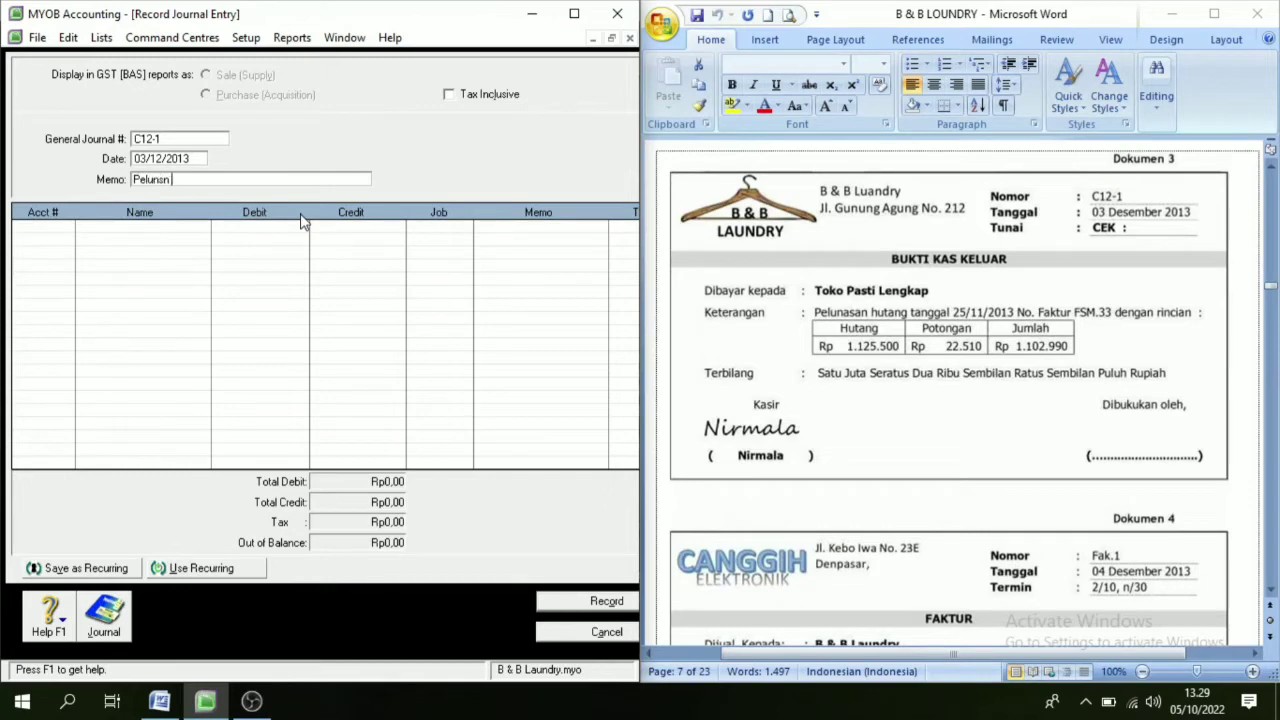
text(lunsn Hutng)
Assign account 2-1100 Account Payable to the first journal line and enter a debit of Rp1.125.500
click(58, 234)
click(66, 228)
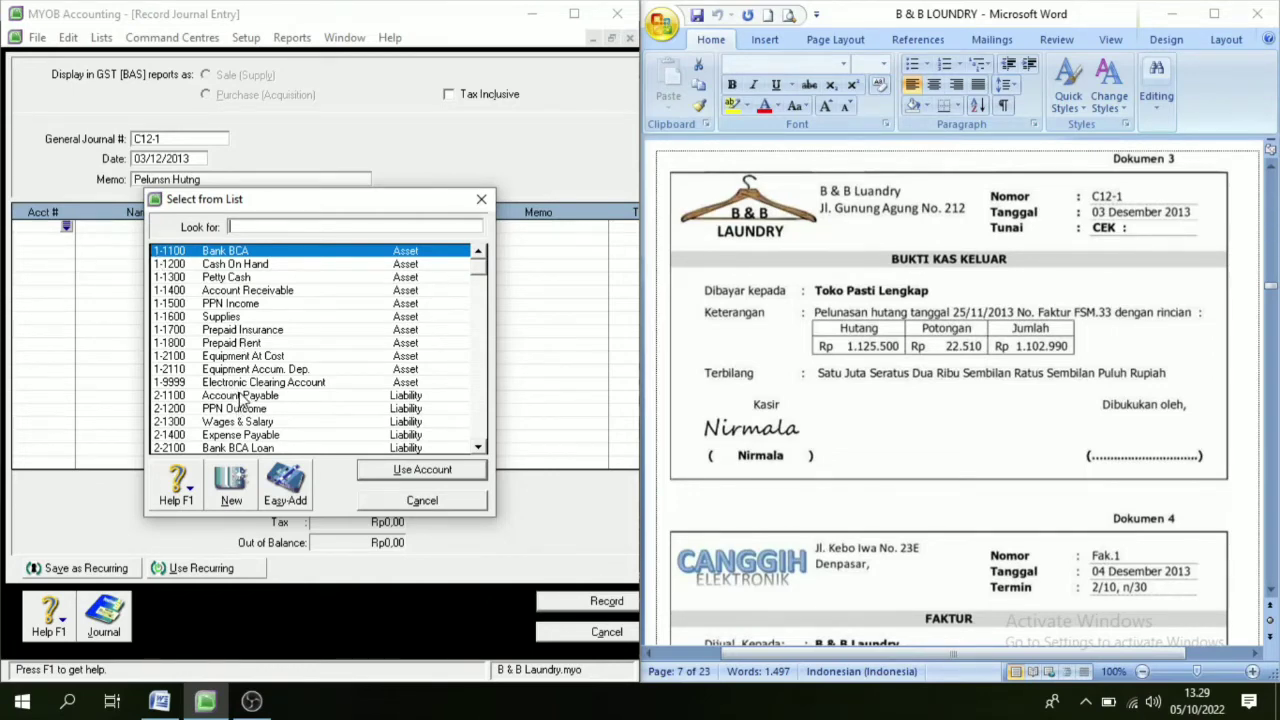
text(2-1100)
click(410, 471)
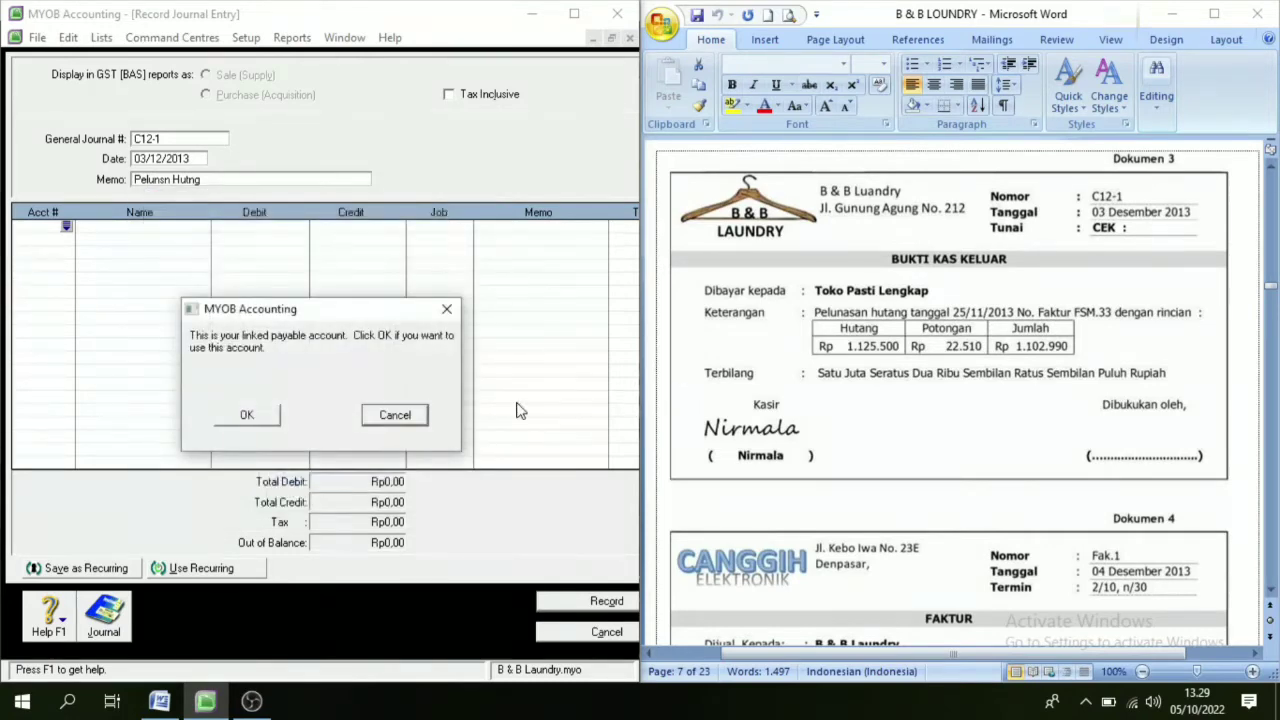
click(276, 420)
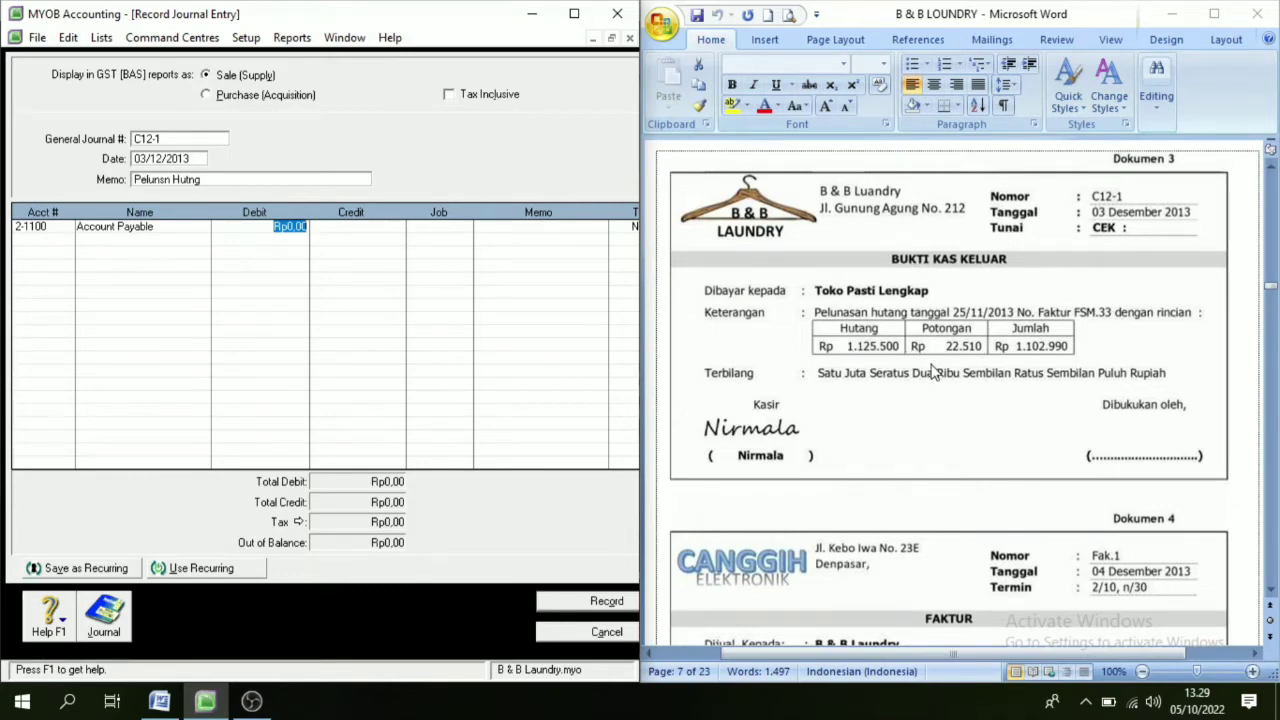
text(1125500)
key(Tab)
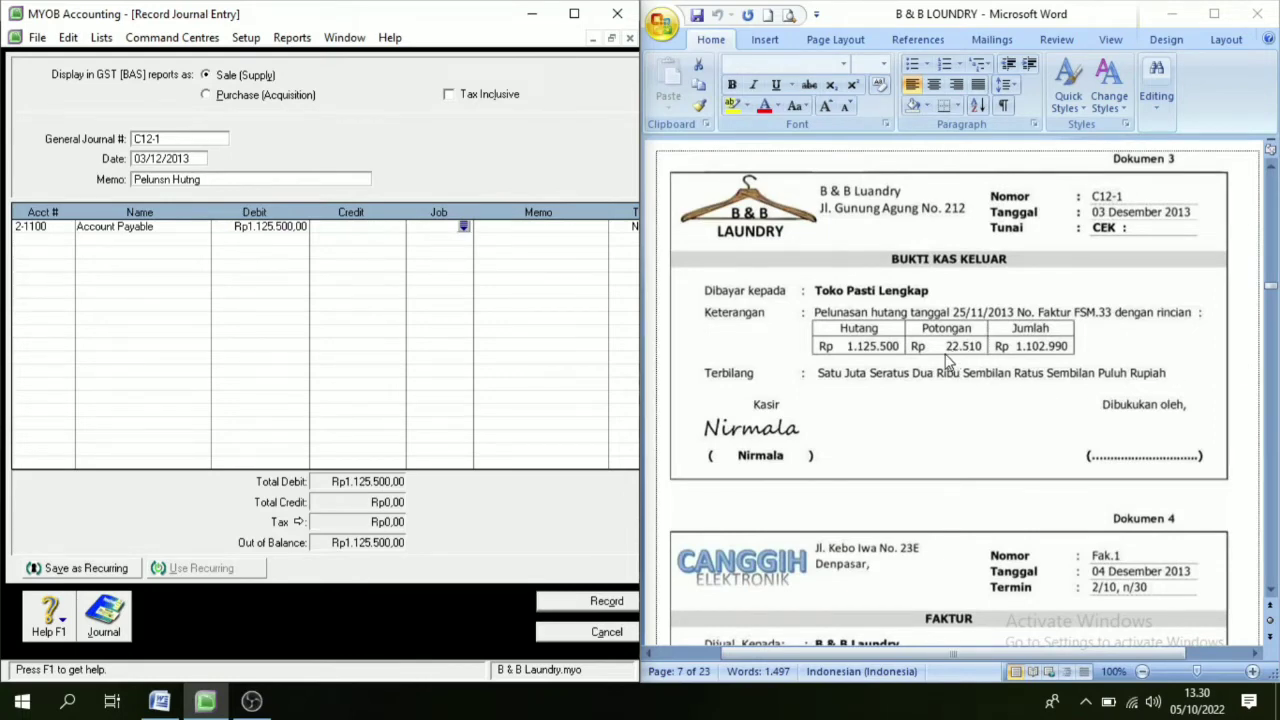
Assign account 5-1000 Purchase Discount to the second journal line and enter a debit of Rp22.510
click(45, 240)
click(66, 241)
scroll(268, 400, down, 10)
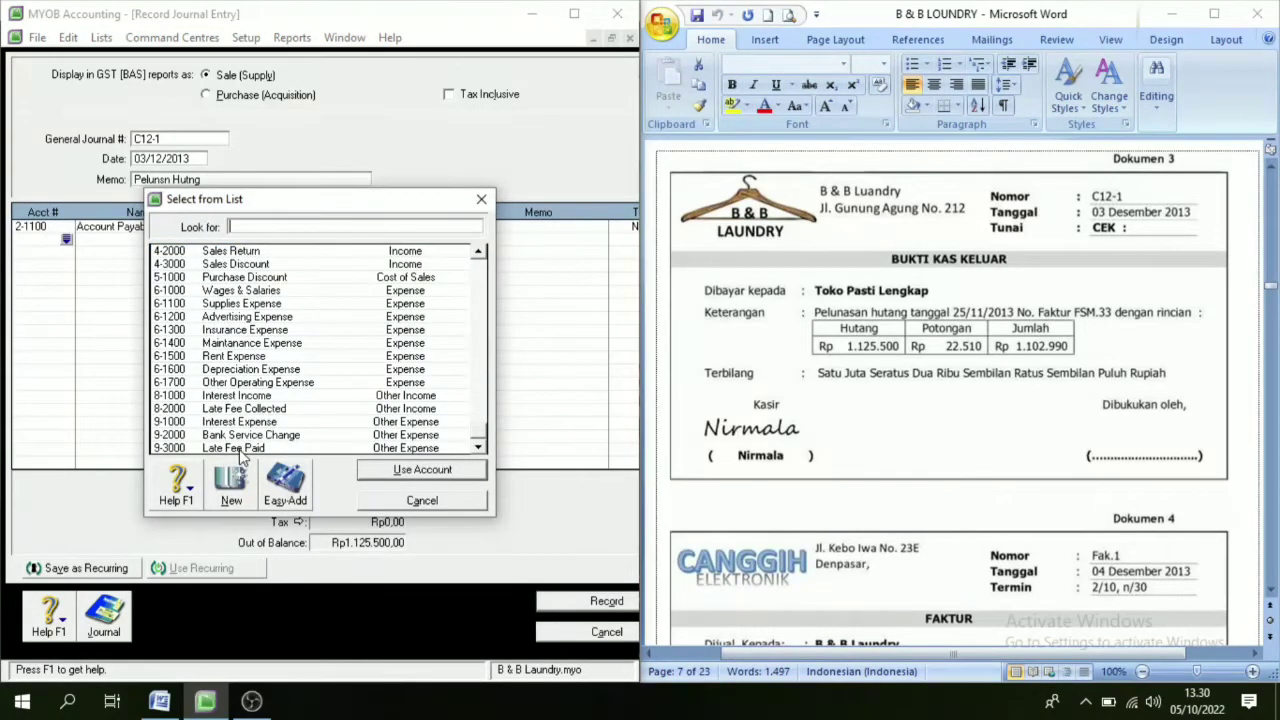
scroll(224, 398, up, 3)
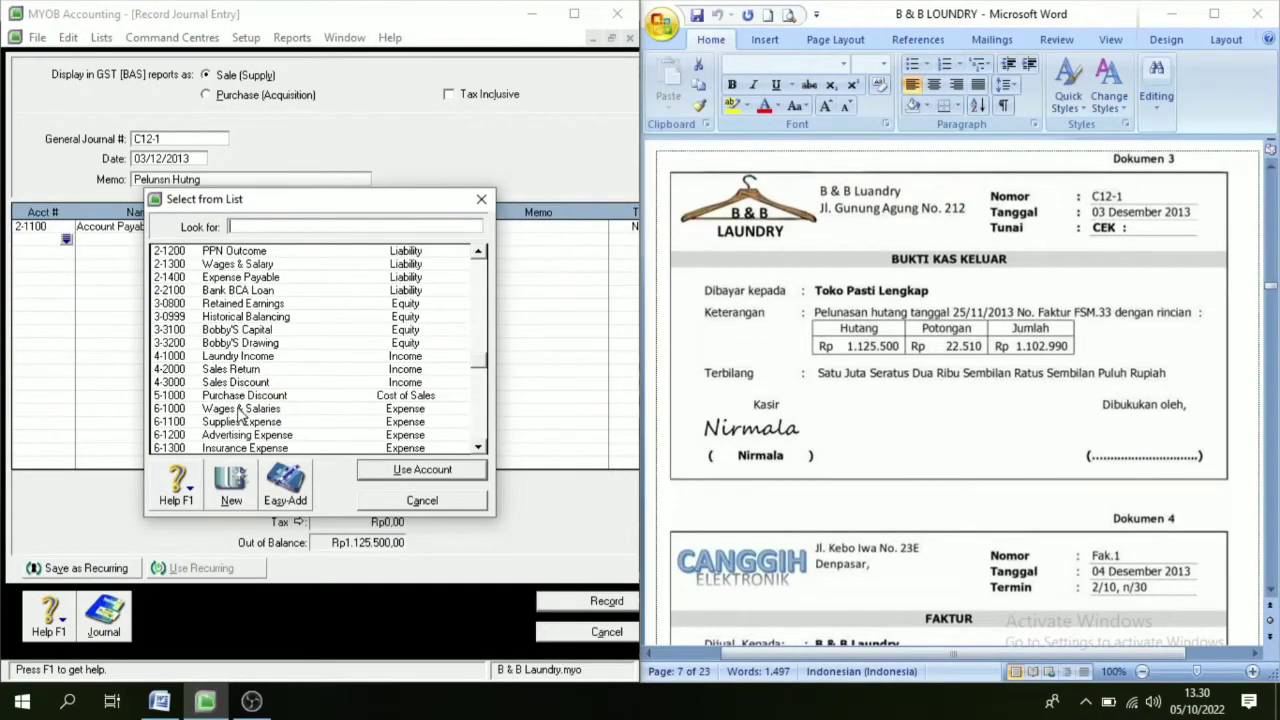
click(244, 397)
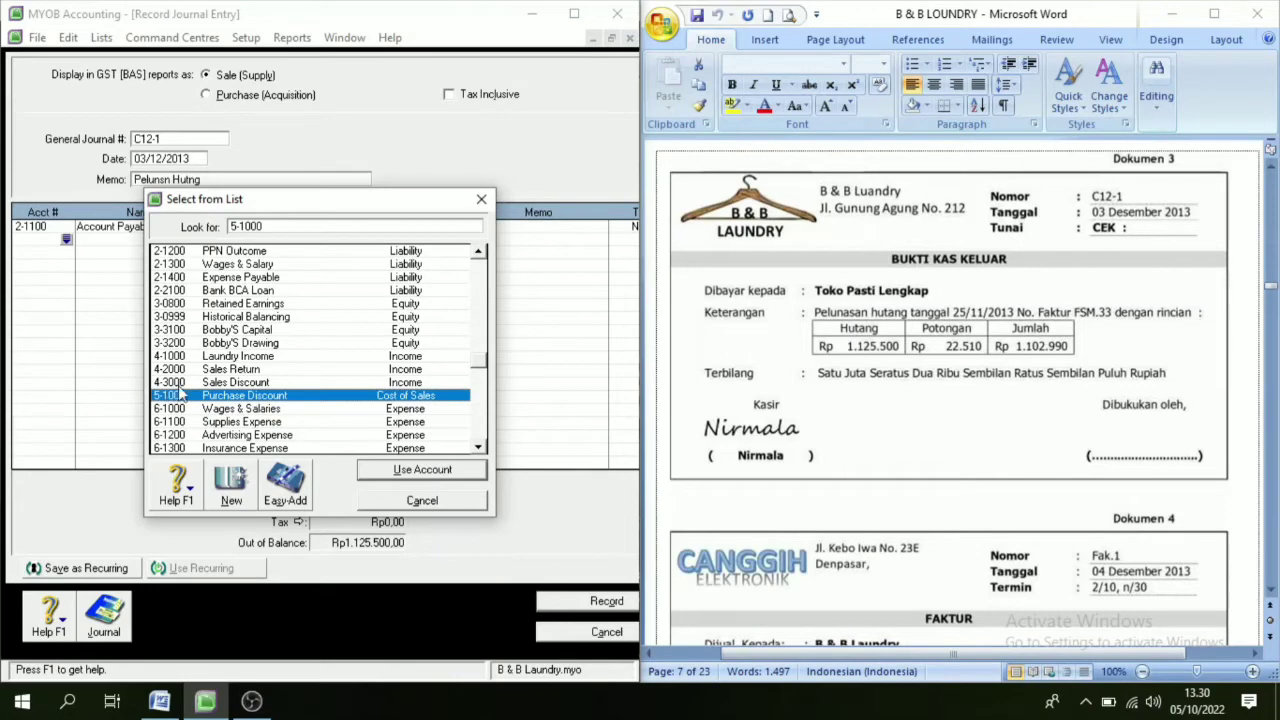
click(424, 471)
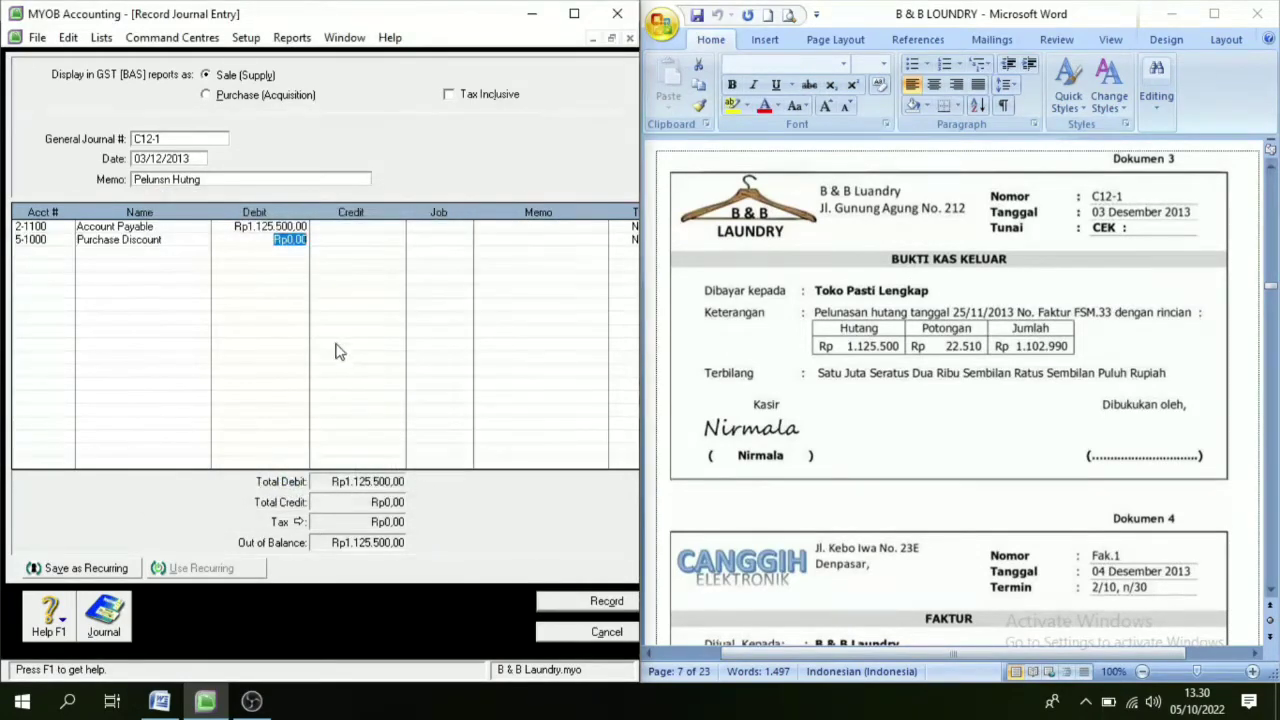
text(22.51)
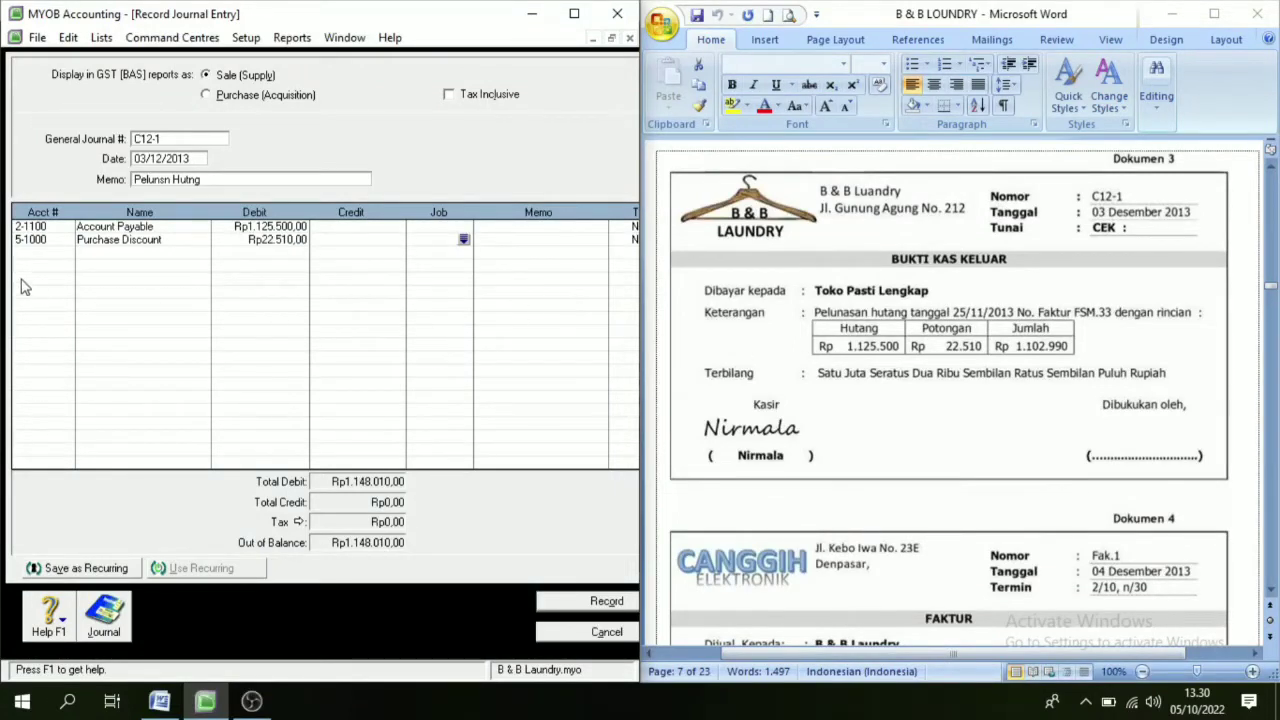
Check the Pengeluaran Kas rules in the Word document and assign account 1-1100 Bank BCA to the third journal line
click(30, 252)
key(Return)
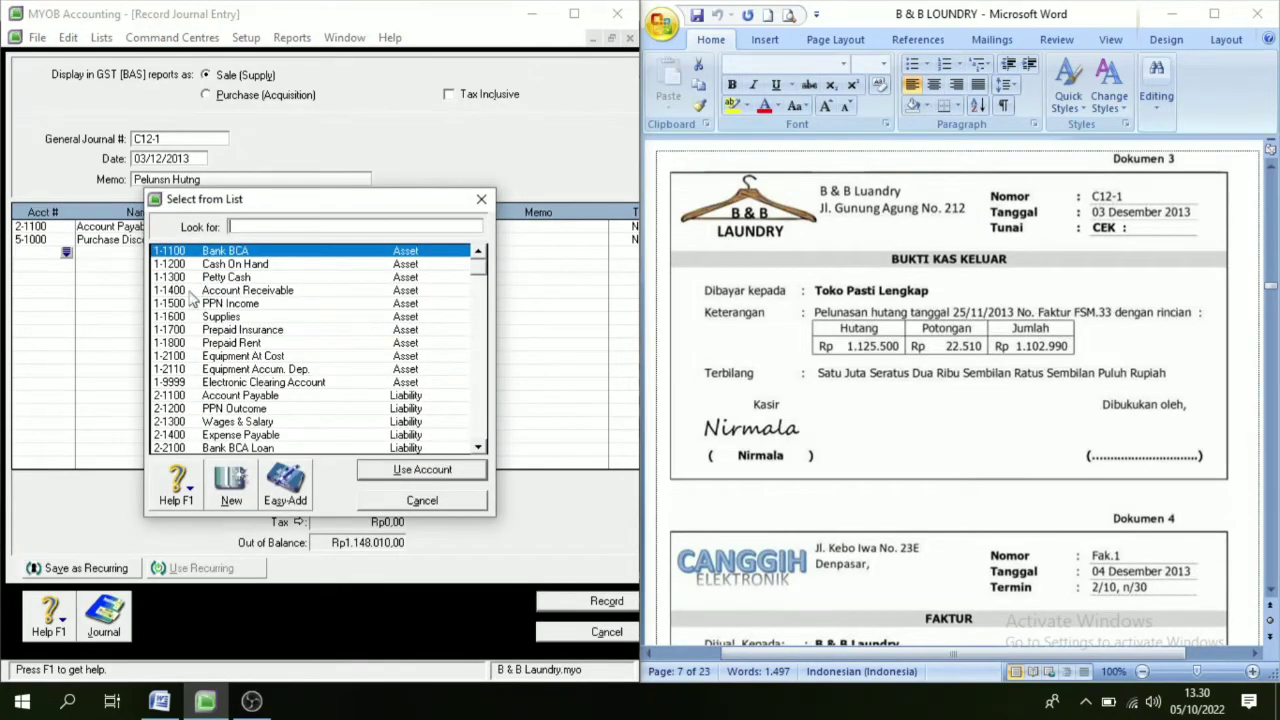
scroll(1000, 360, down, 15)
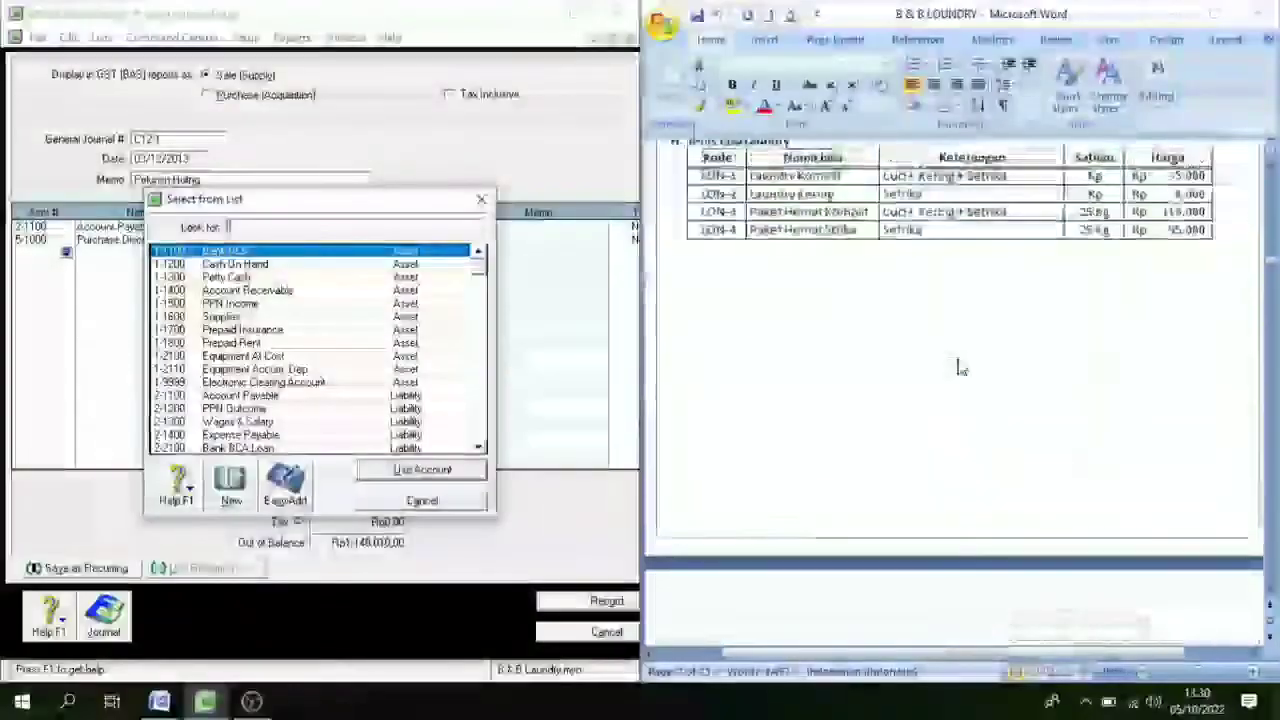
scroll(950, 365, down, 20)
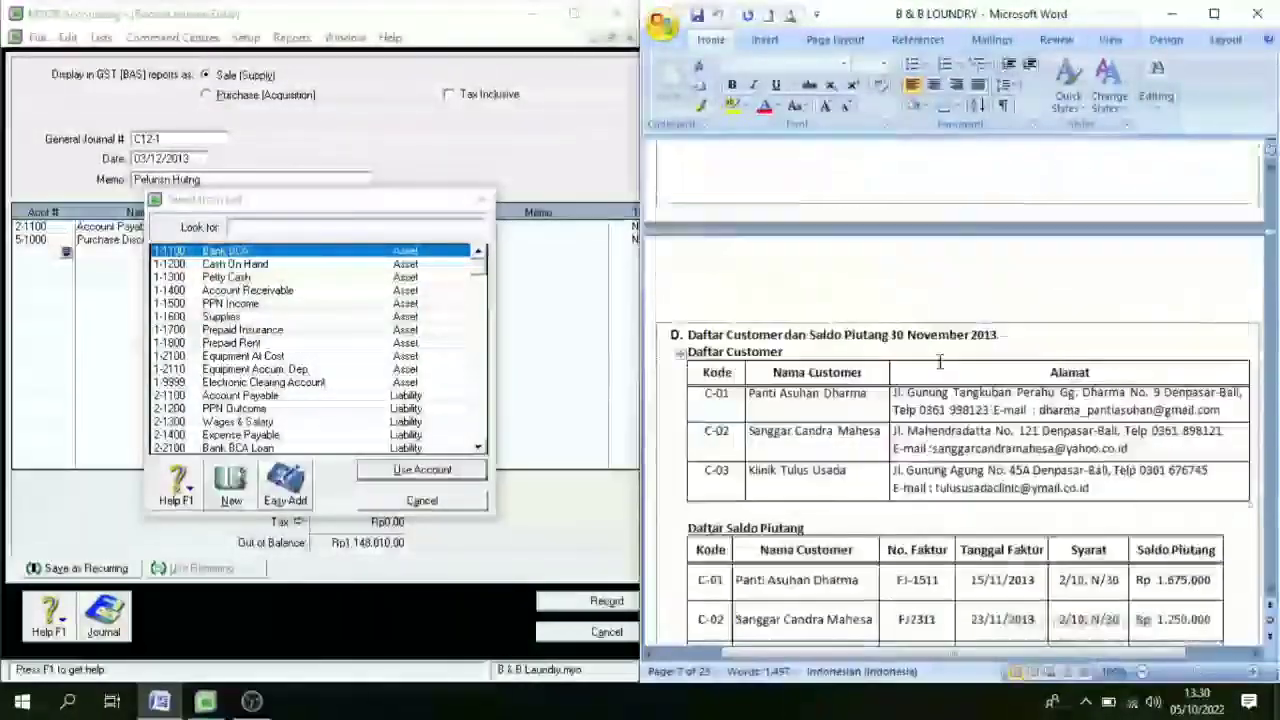
scroll(940, 362, up, 10)
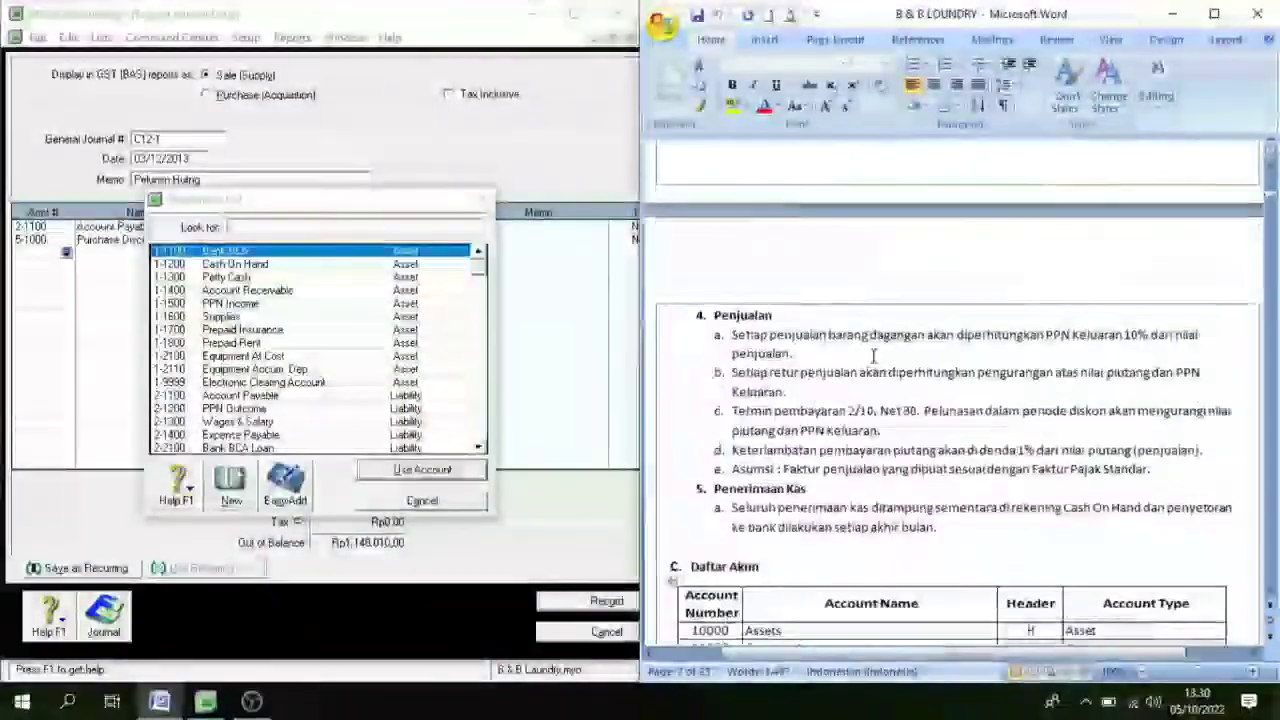
scroll(890, 370, up, 5)
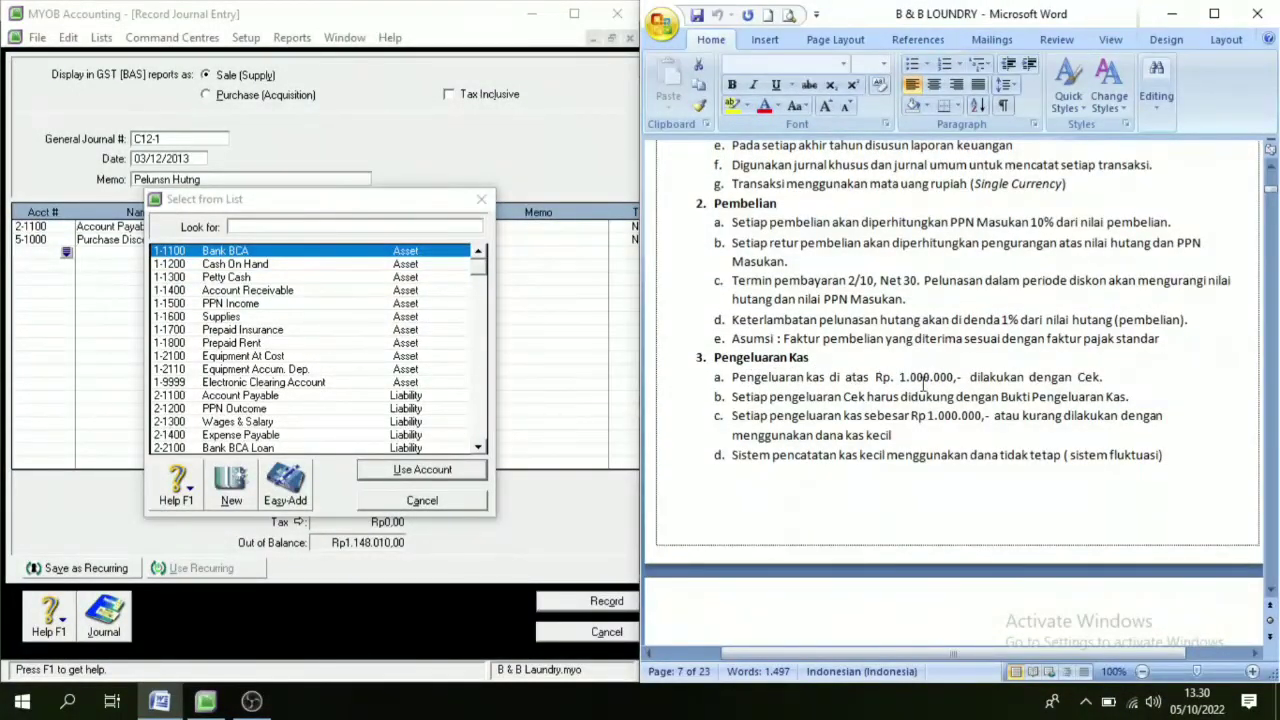
scroll(1100, 380, down, 15)
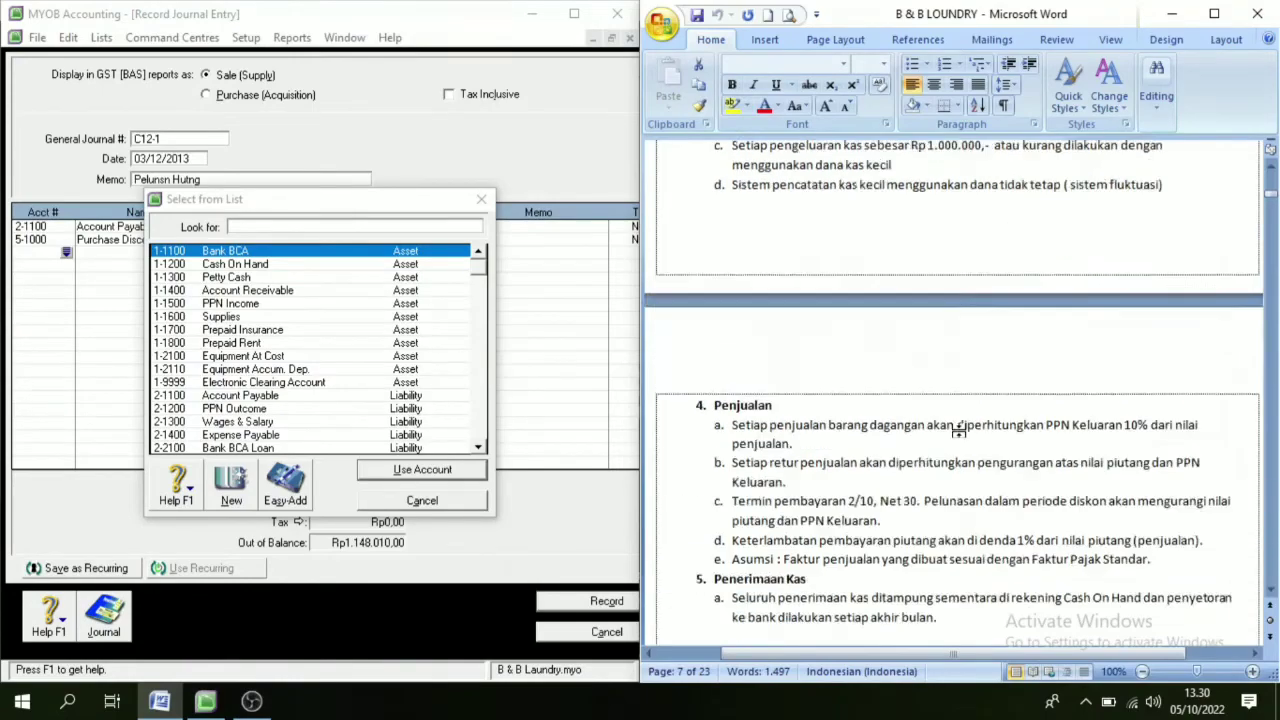
scroll(942, 476, down, 15)
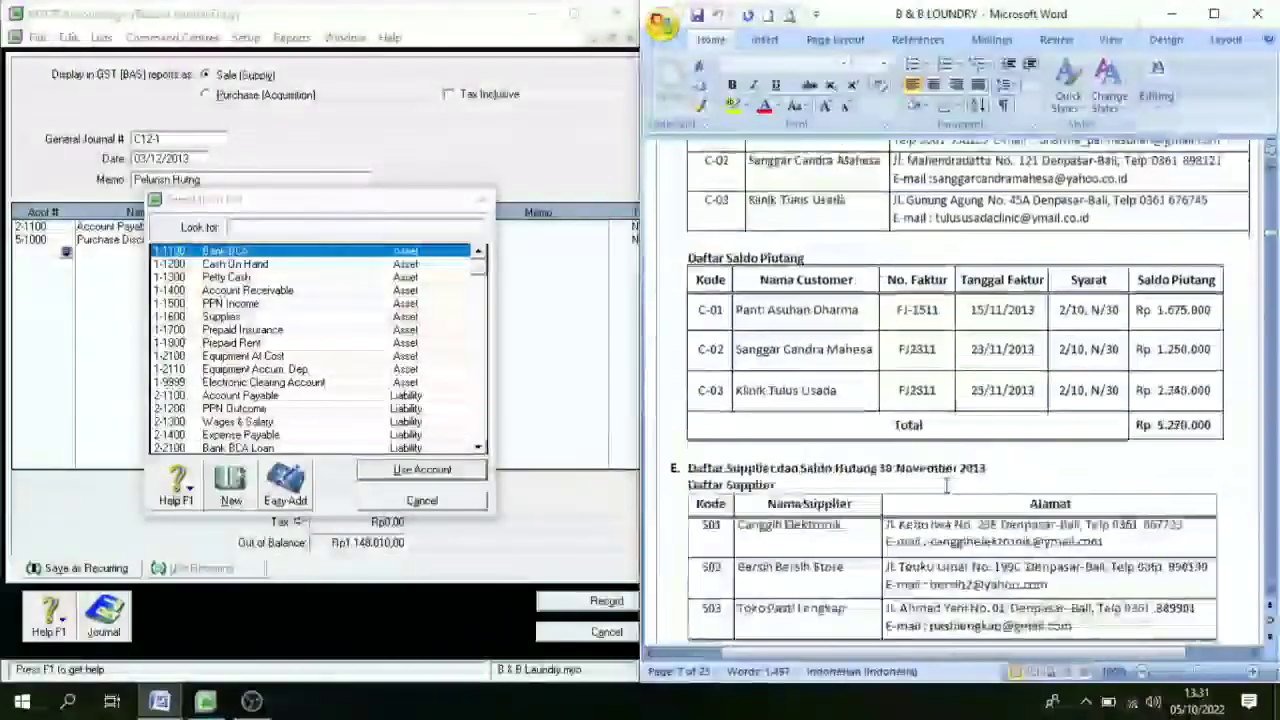
scroll(937, 492, down, 5)
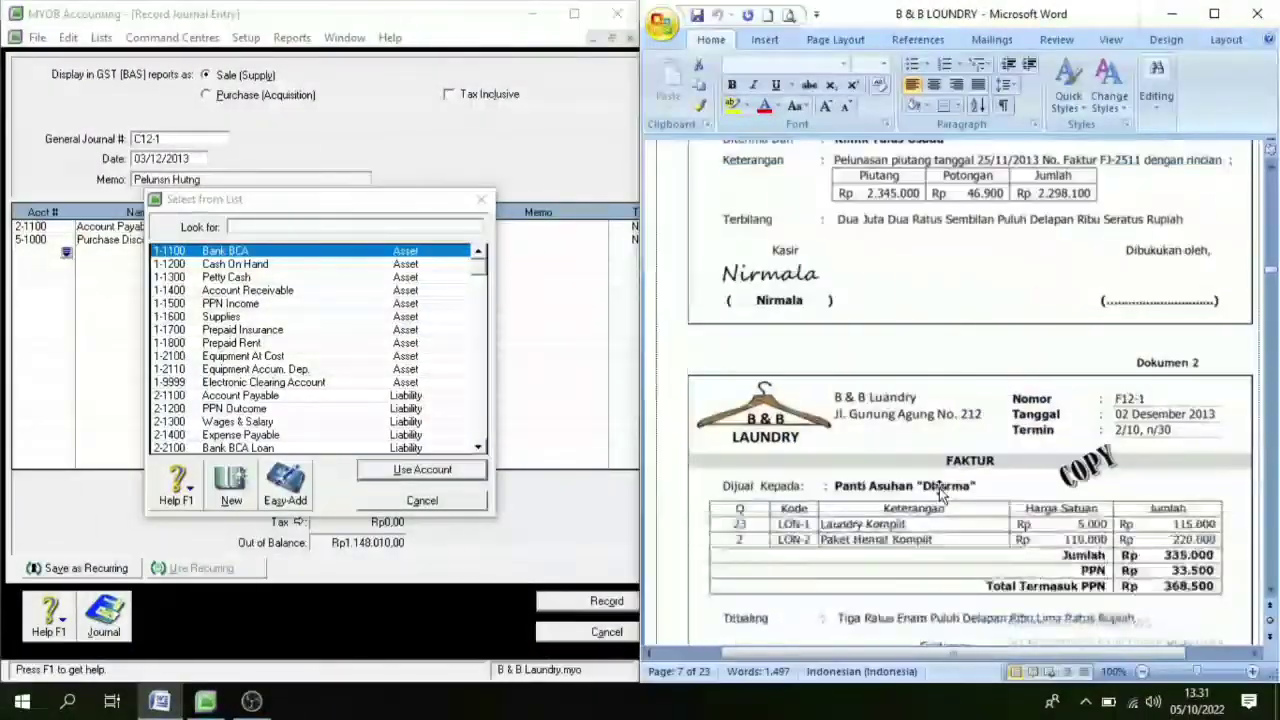
scroll(930, 495, down, 15)
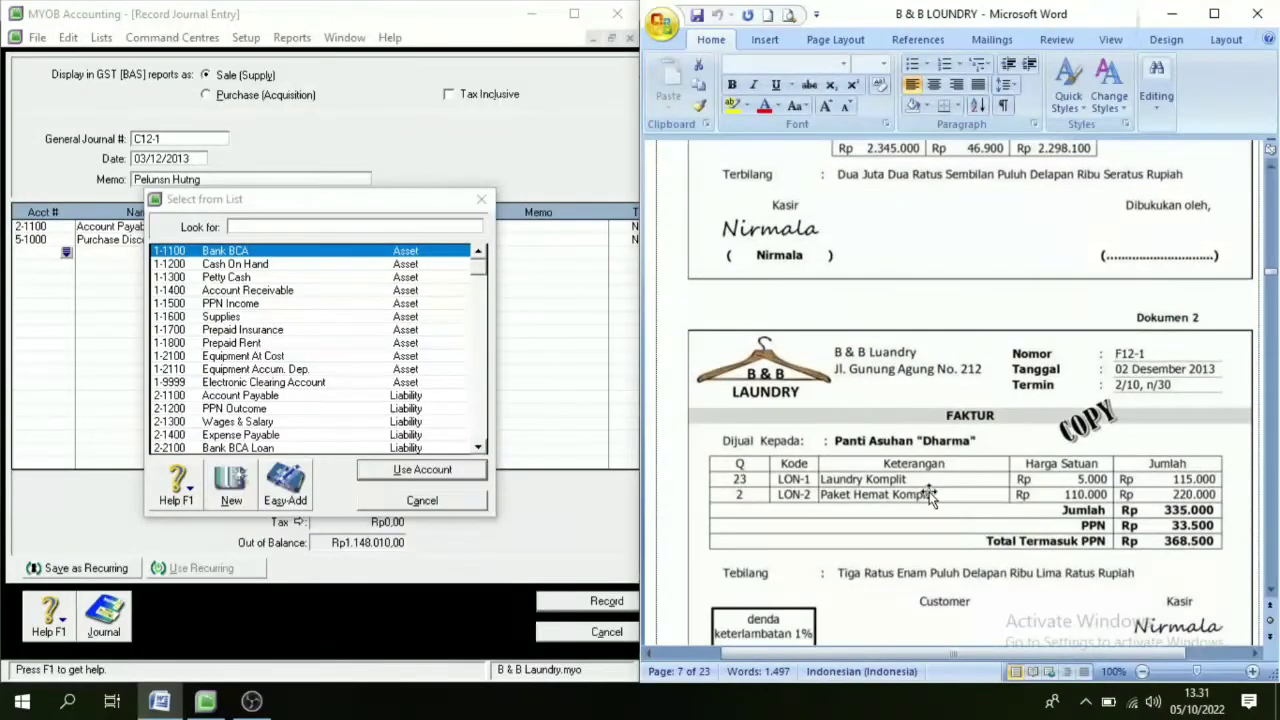
scroll(953, 493, up, 6)
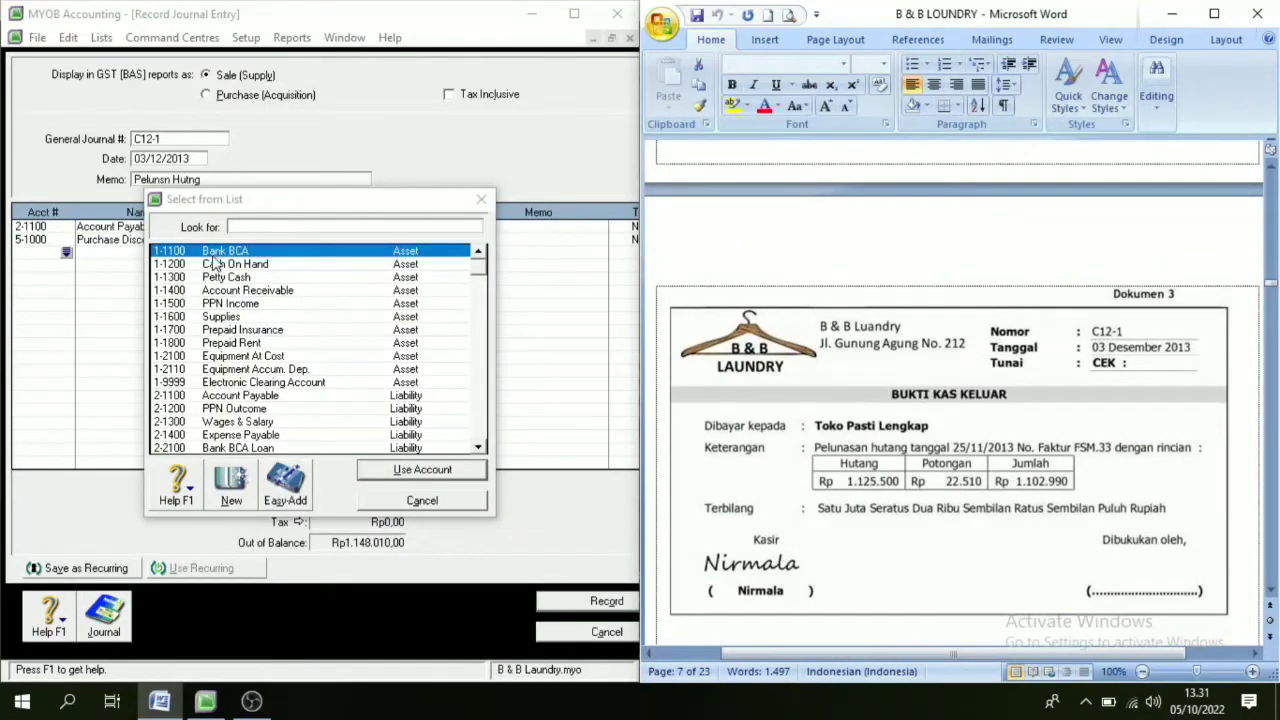
click(421, 470)
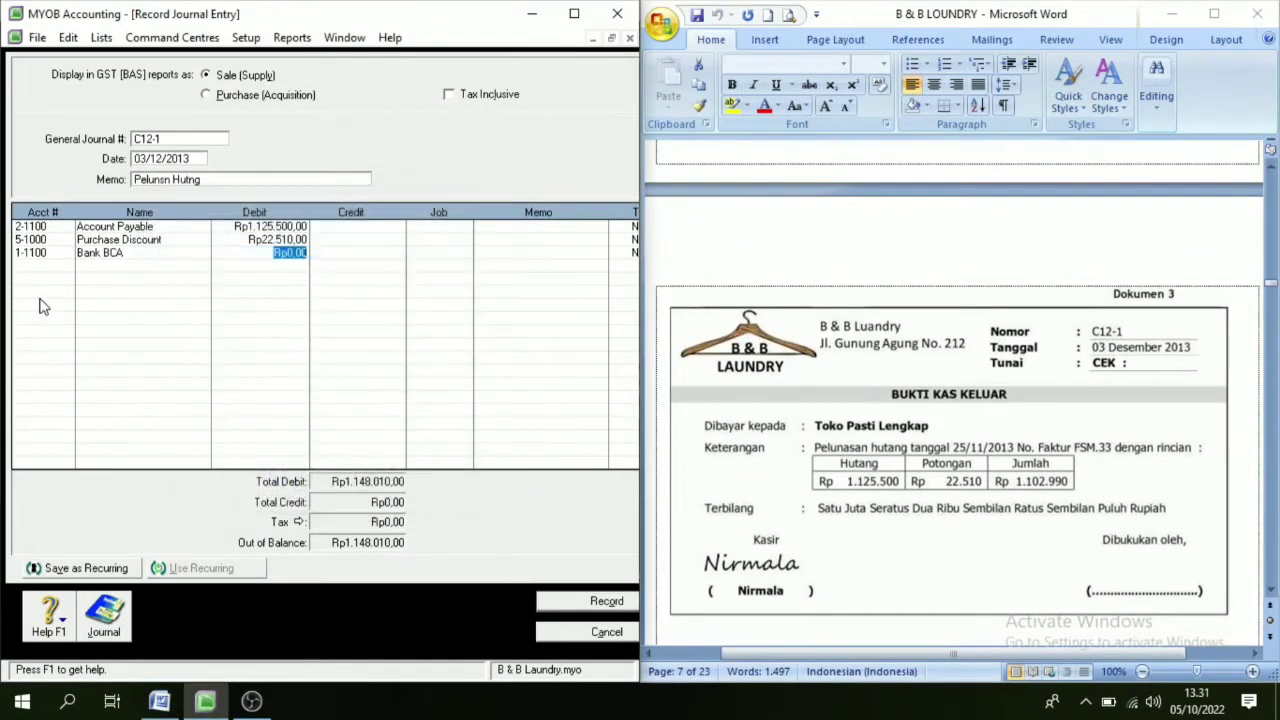
key(Tab)
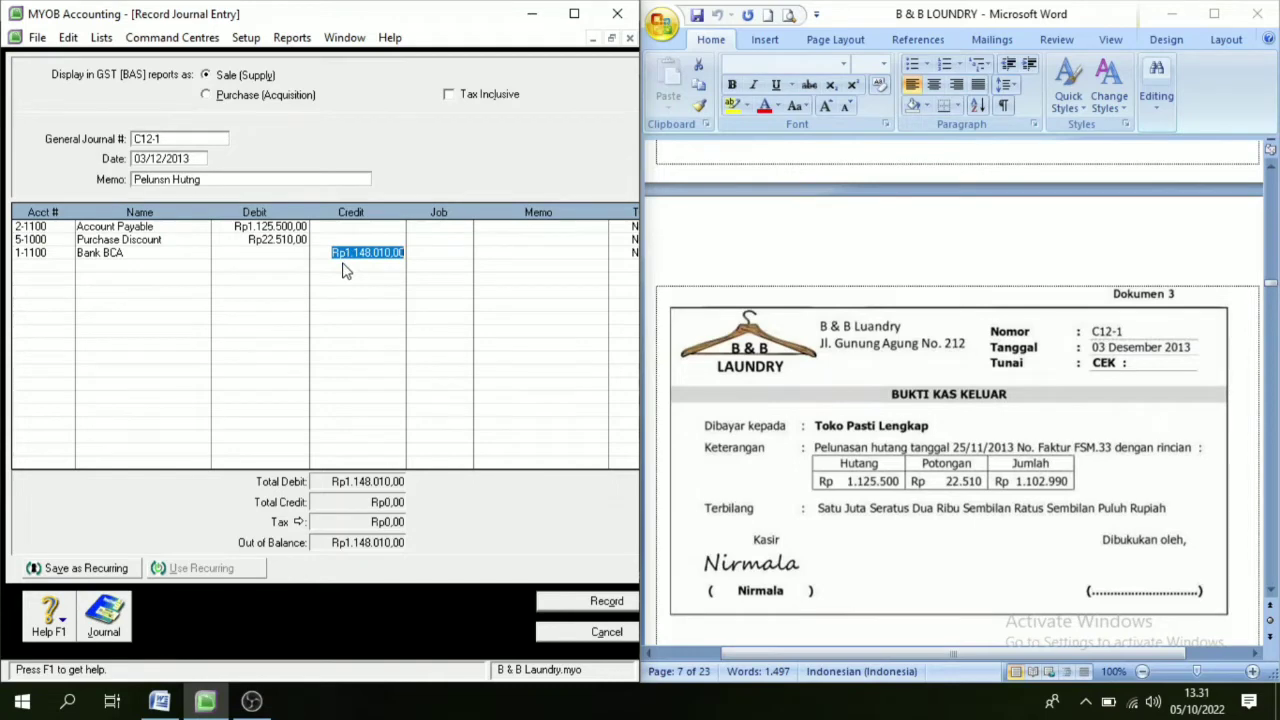
Clear the debit amount on the Purchase Discount line and enter a credit of Rp22.510 instead
click(283, 241)
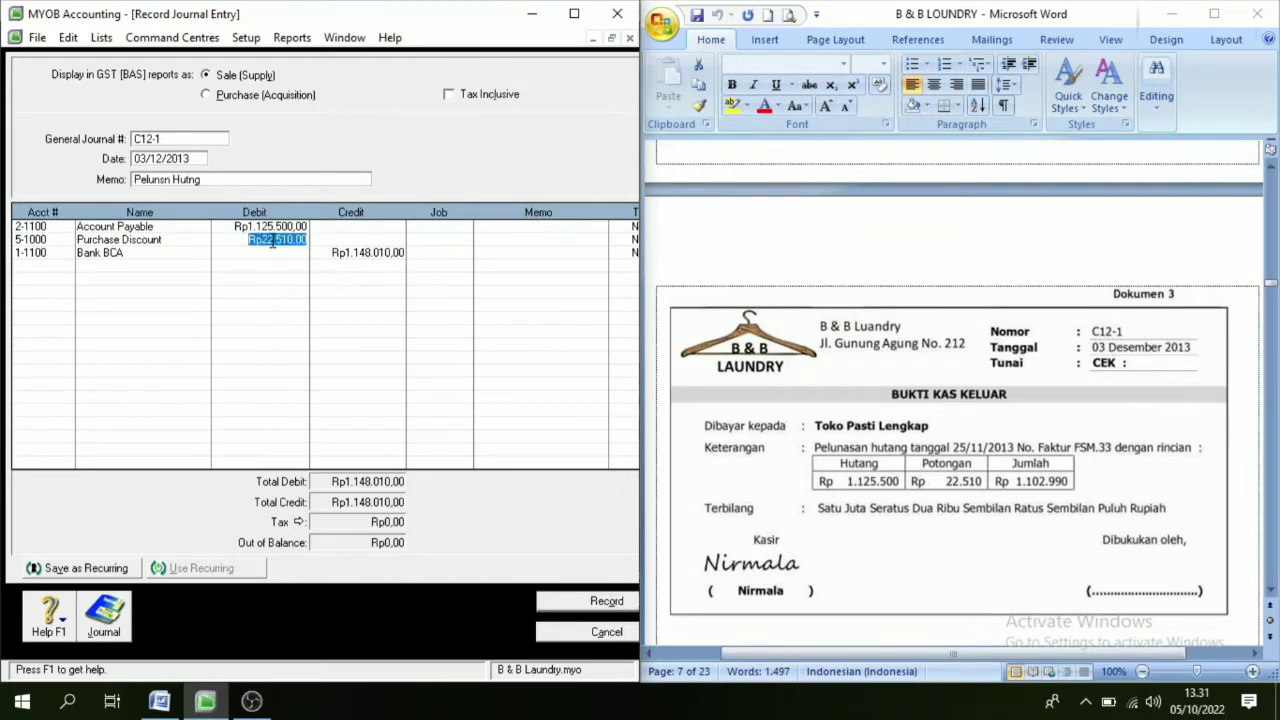
key(Delete)
key(Tab)
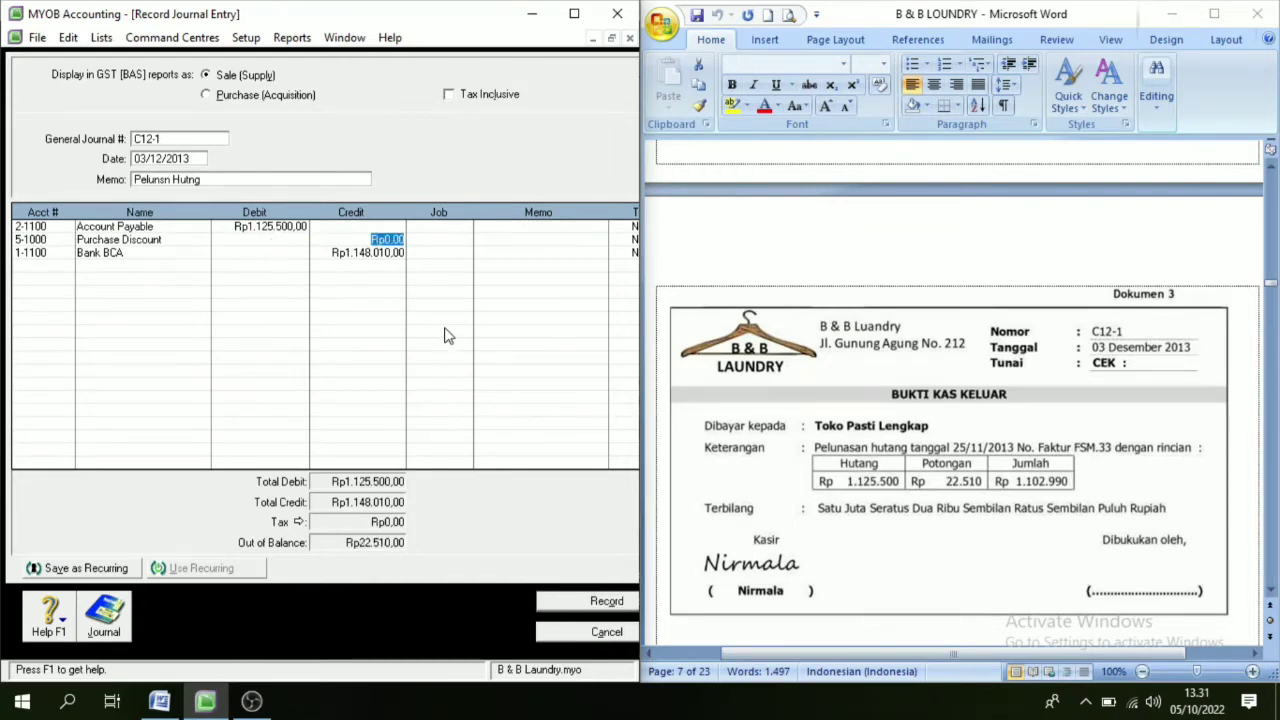
text(22510)
key(Tab)
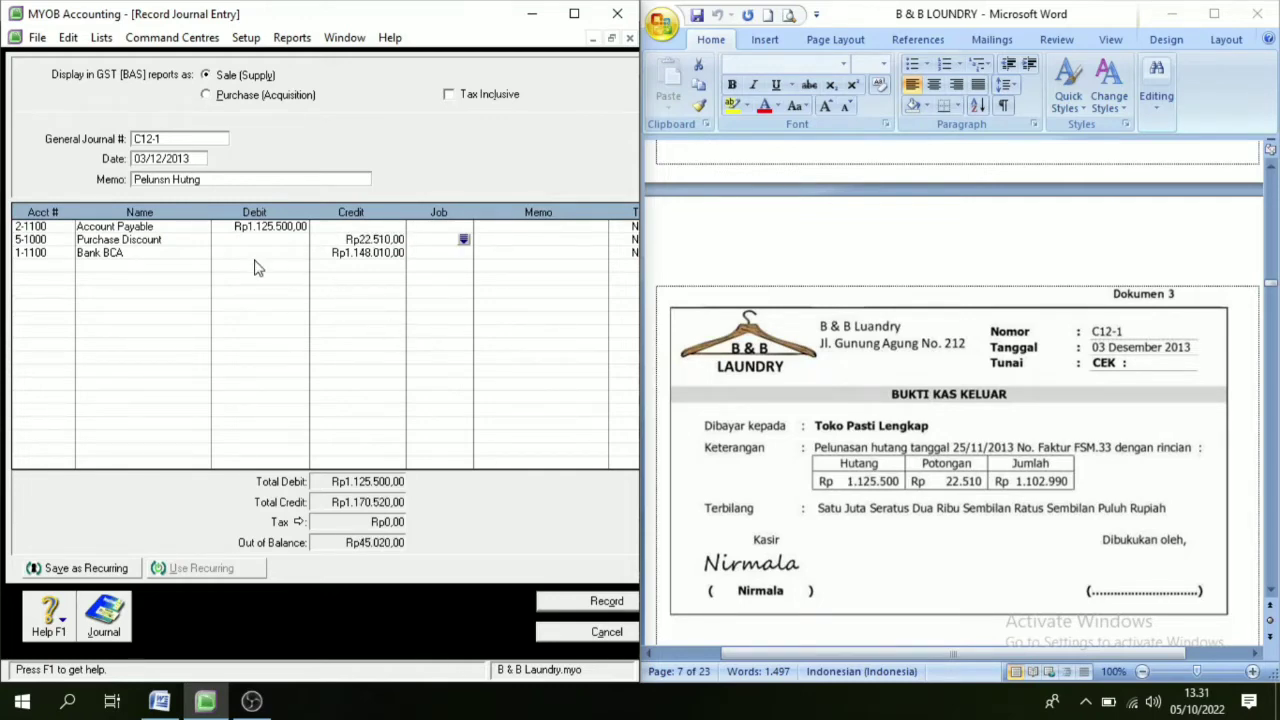
Set the Bank BCA line's credit to Rp1.102.990 and record the journal entry
click(45, 253)
key(Tab)
key(Tab)
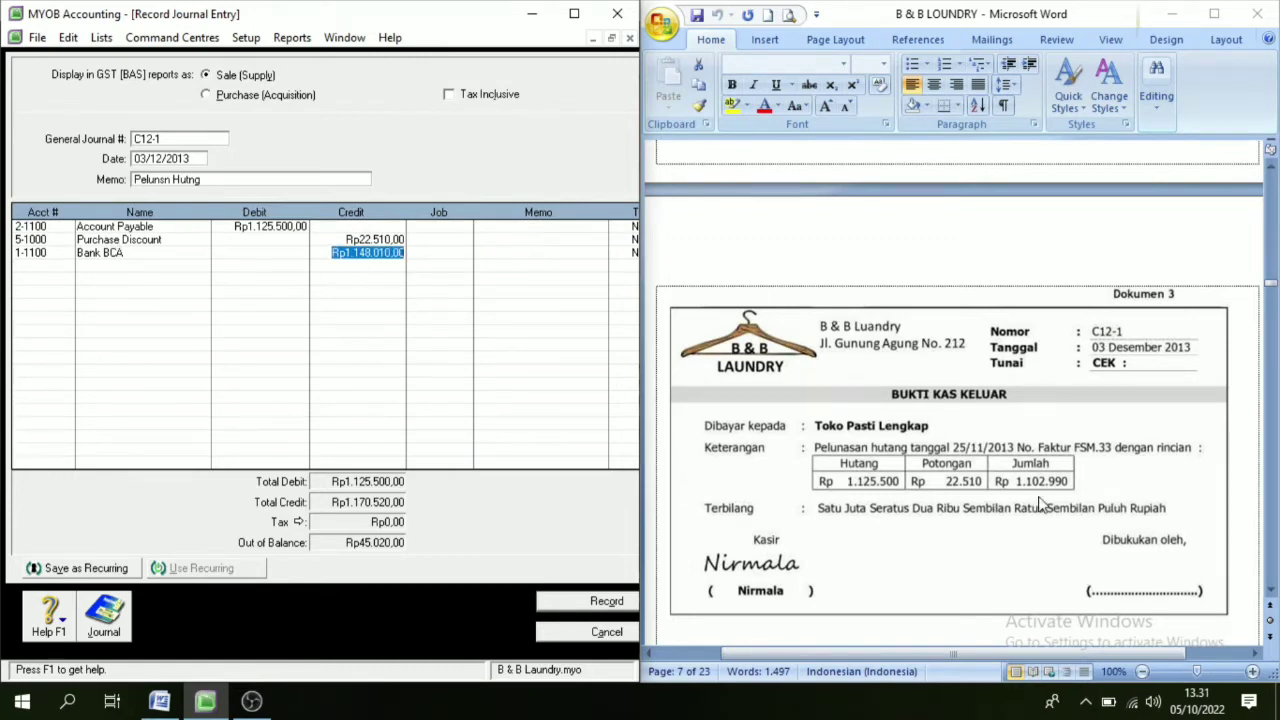
text(1102990)
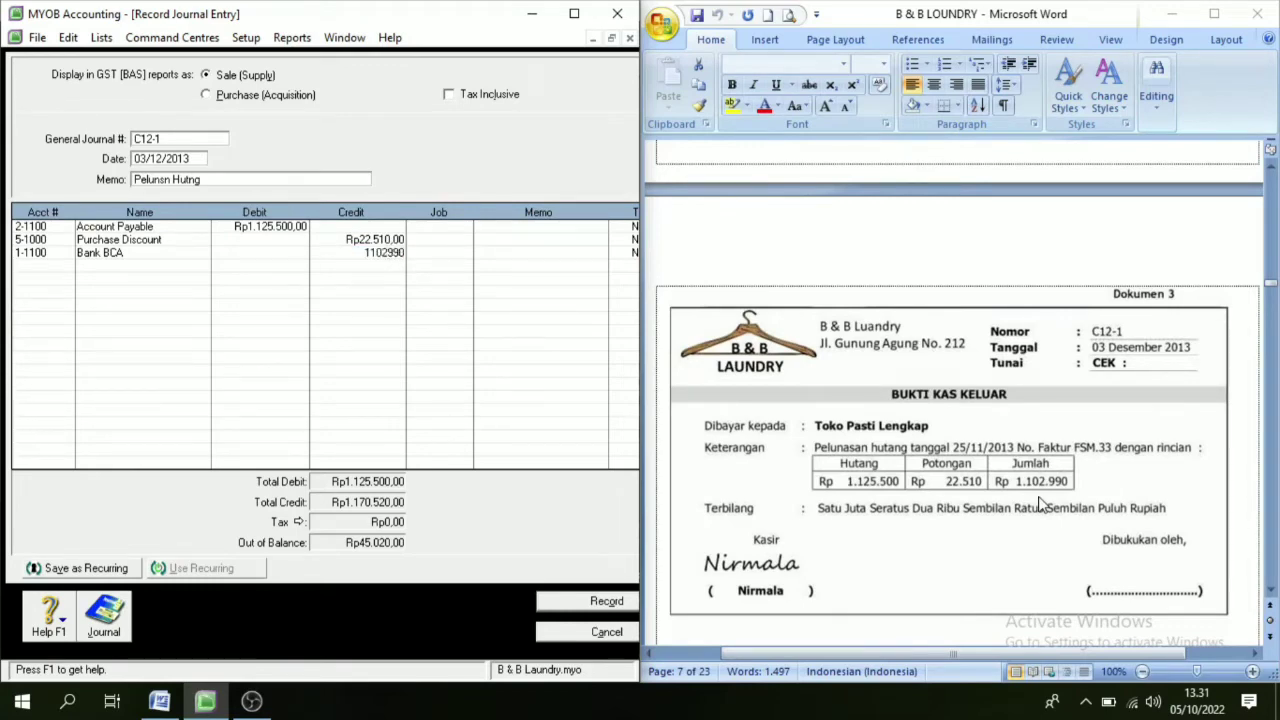
key(Tab)
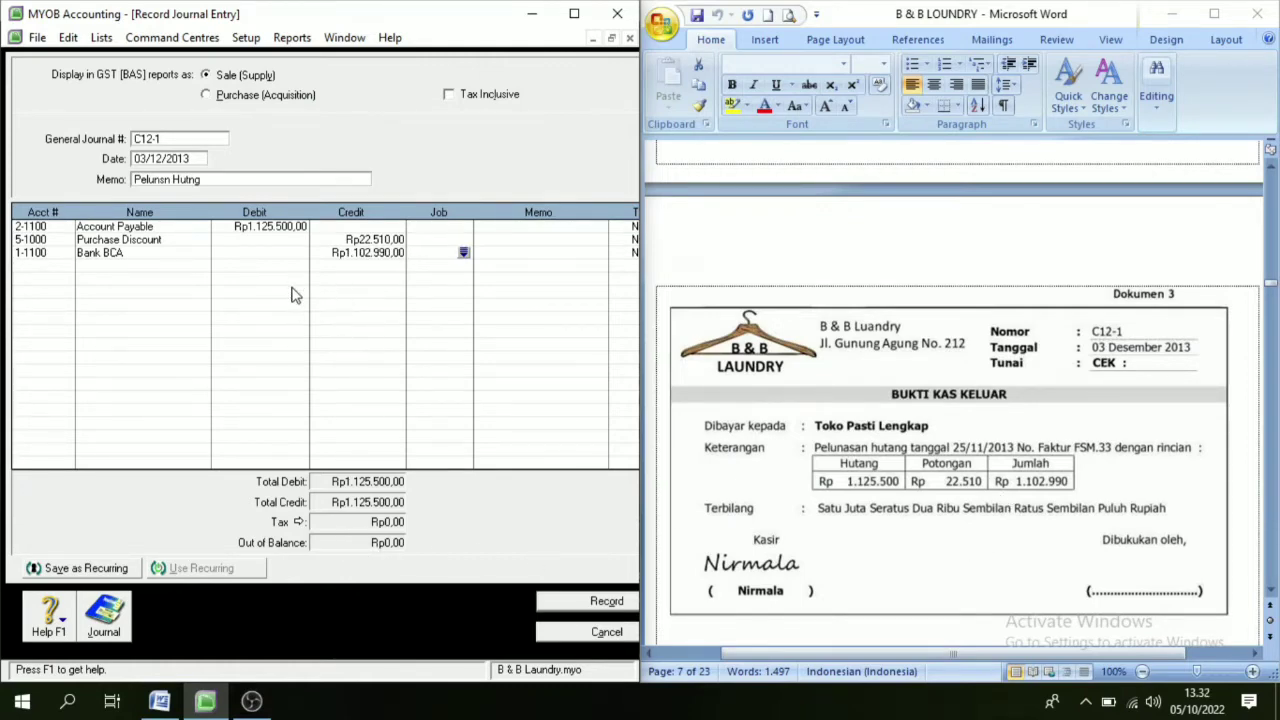
click(583, 610)
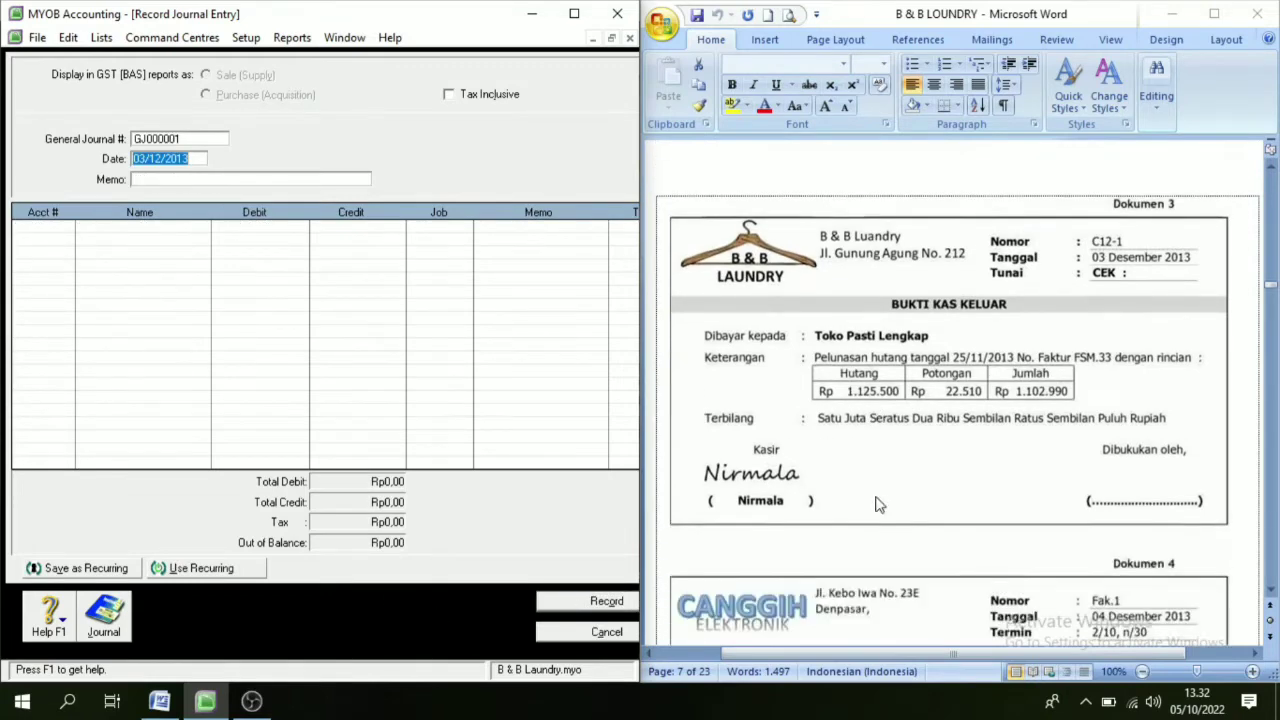
Examine Dokumen 4, the Canggih Elektronik invoice, and compare it with the sales invoice in Dokumen 2
scroll(877, 507, down, 5)
scroll(877, 507, down, 1)
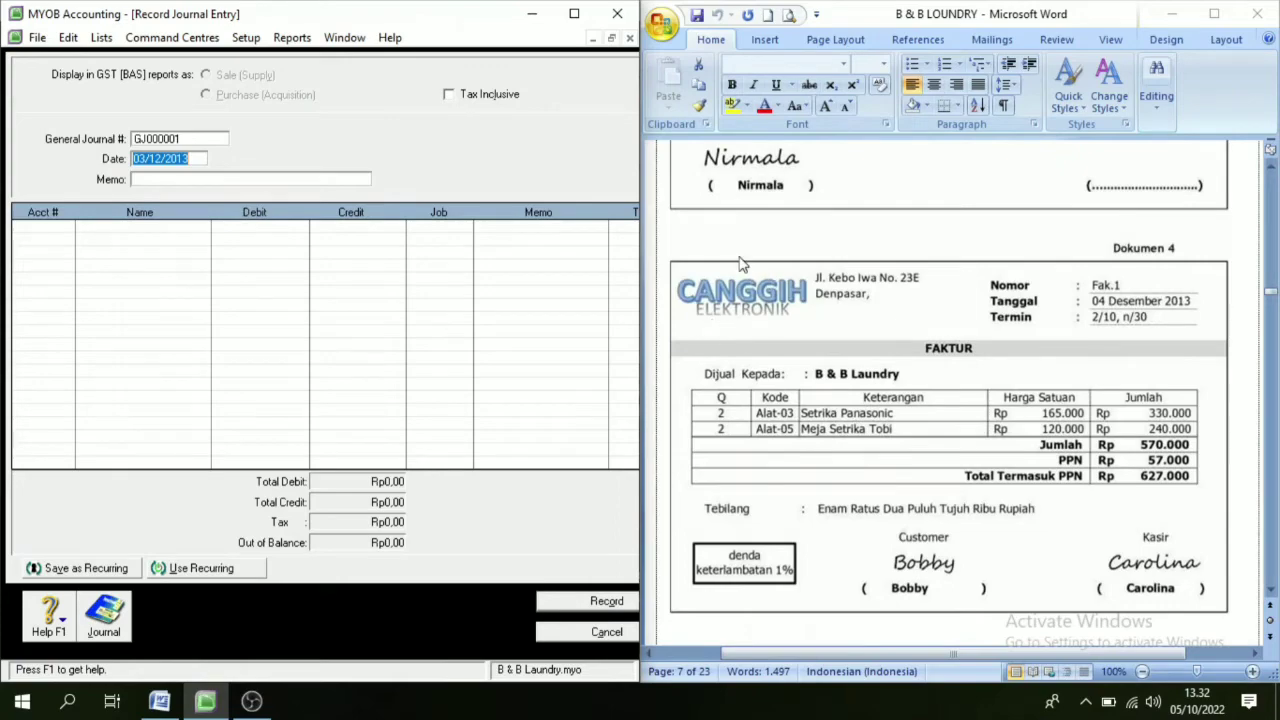
scroll(740, 263, up, 20)
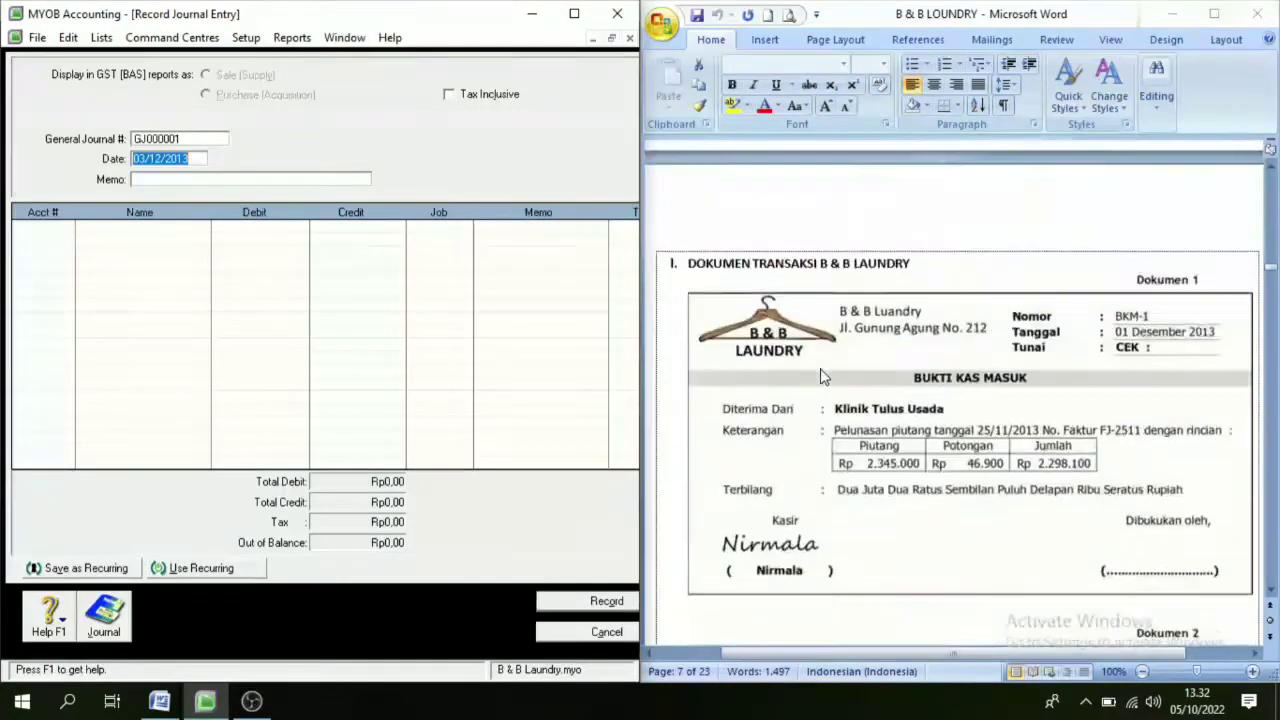
scroll(820, 375, up, 10)
scroll(843, 406, down, 12)
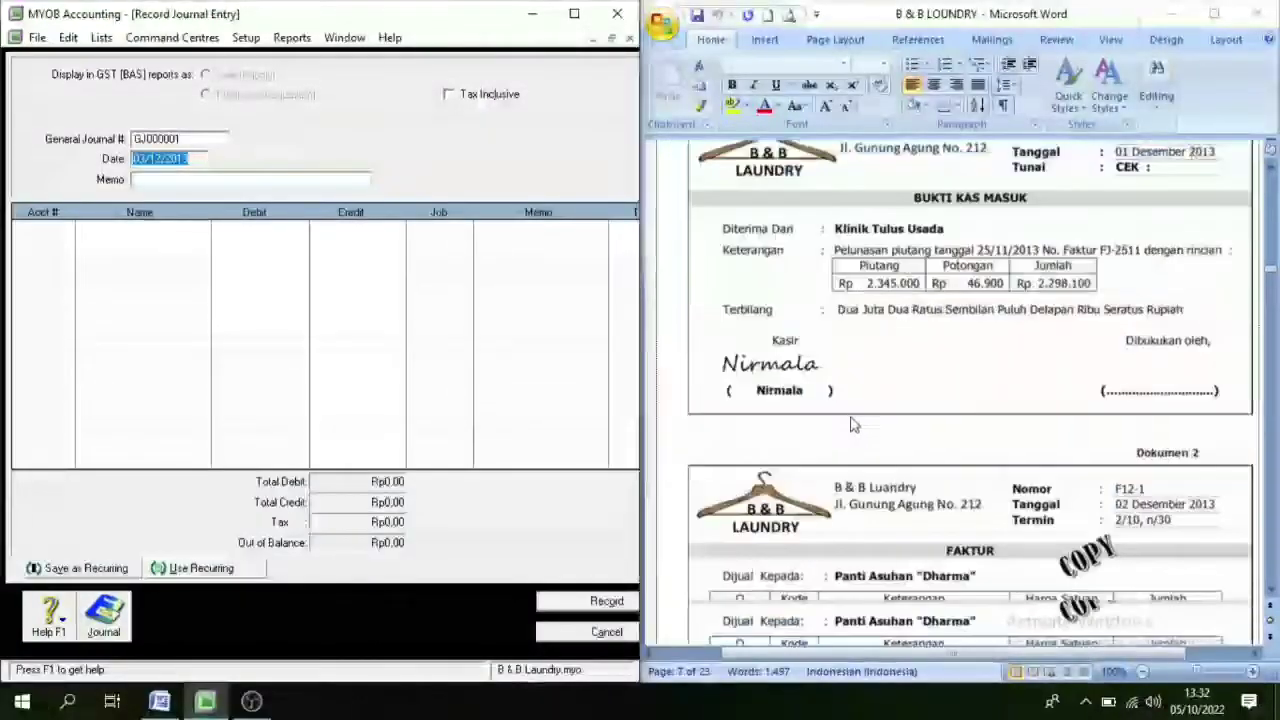
scroll(852, 424, down, 3)
scroll(862, 428, down, 1)
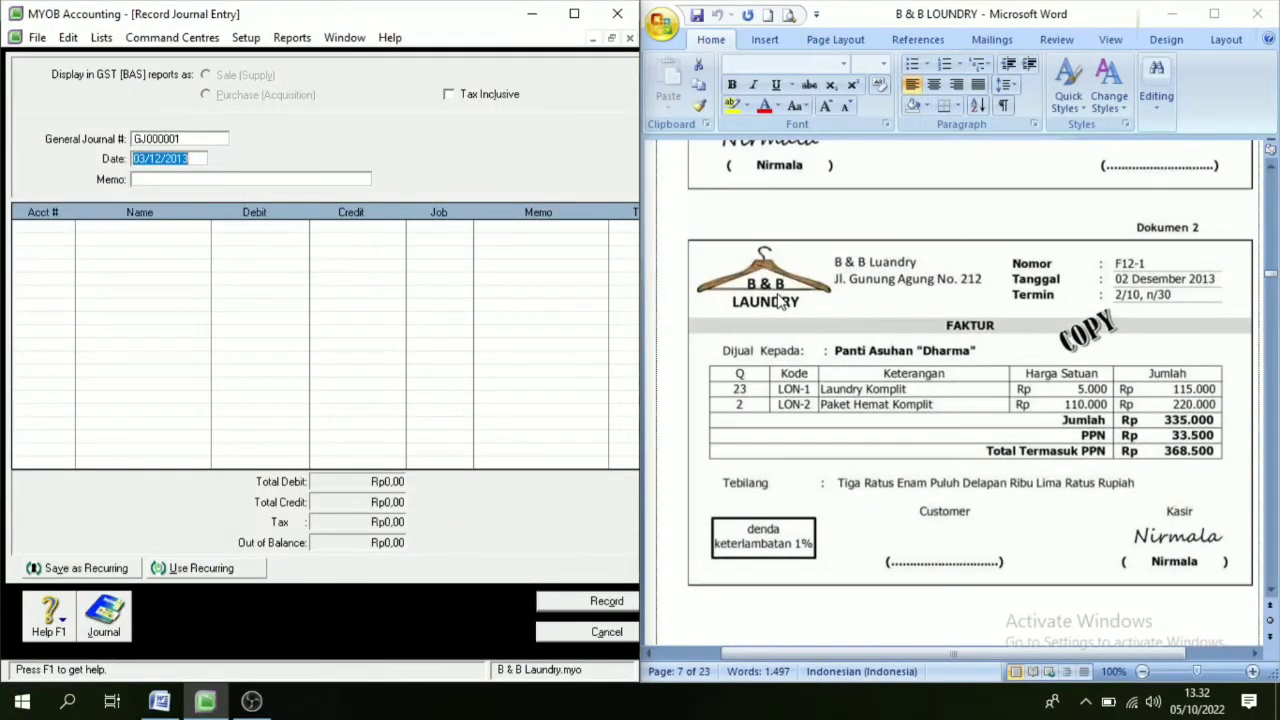
Fill in the journal header for Dokumen 4 with number Fk.1, date 04/12/2013 and memo "Pembelin Perltn"
scroll(951, 347, down, 5)
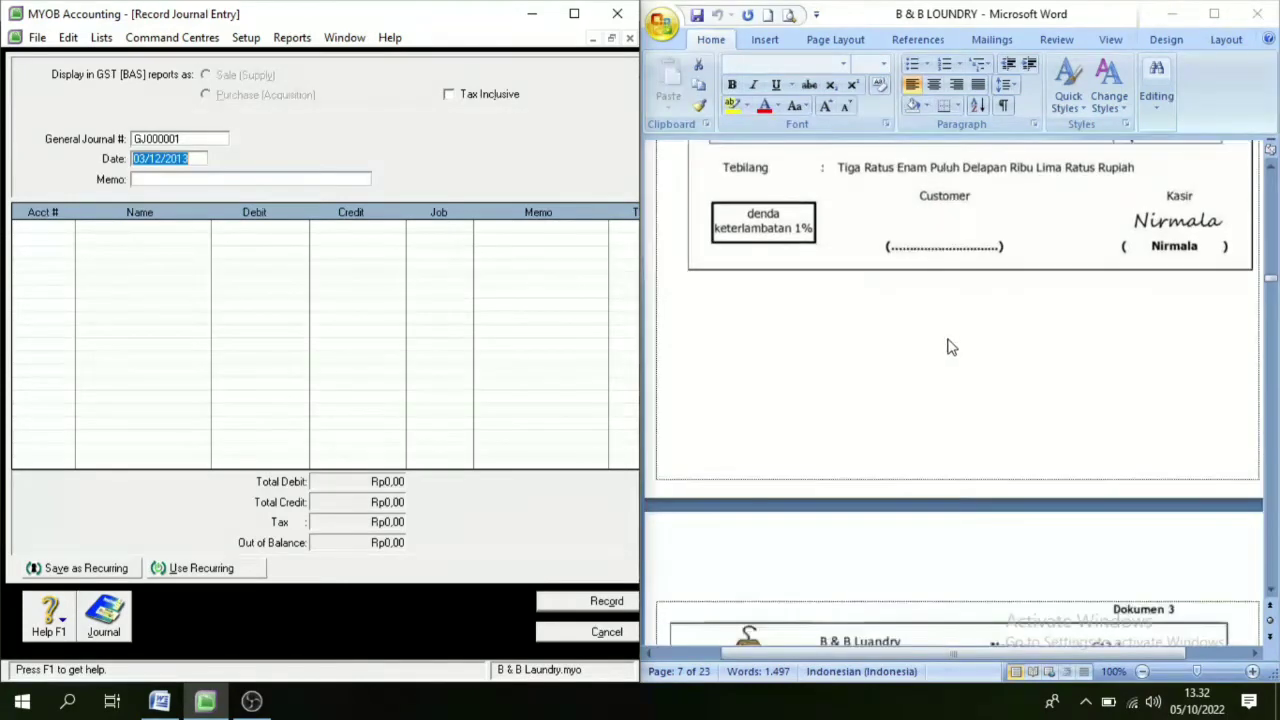
scroll(951, 347, down, 10)
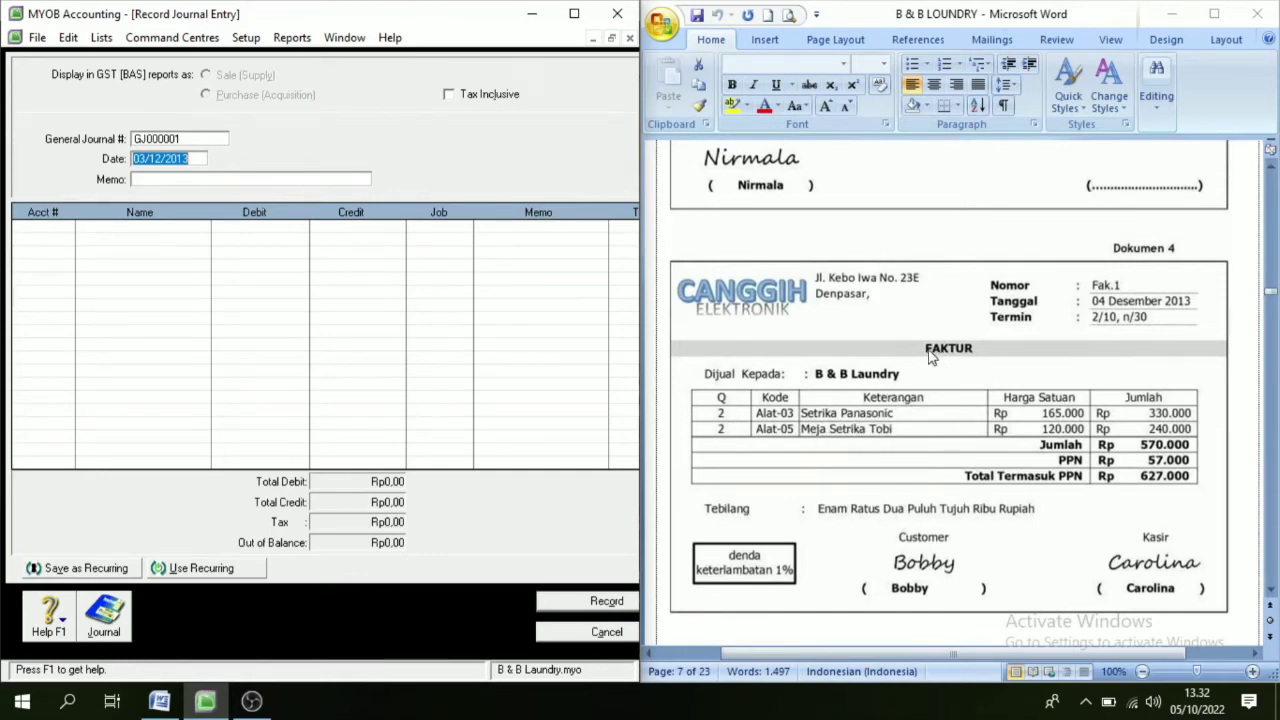
scroll(864, 430, down, 1)
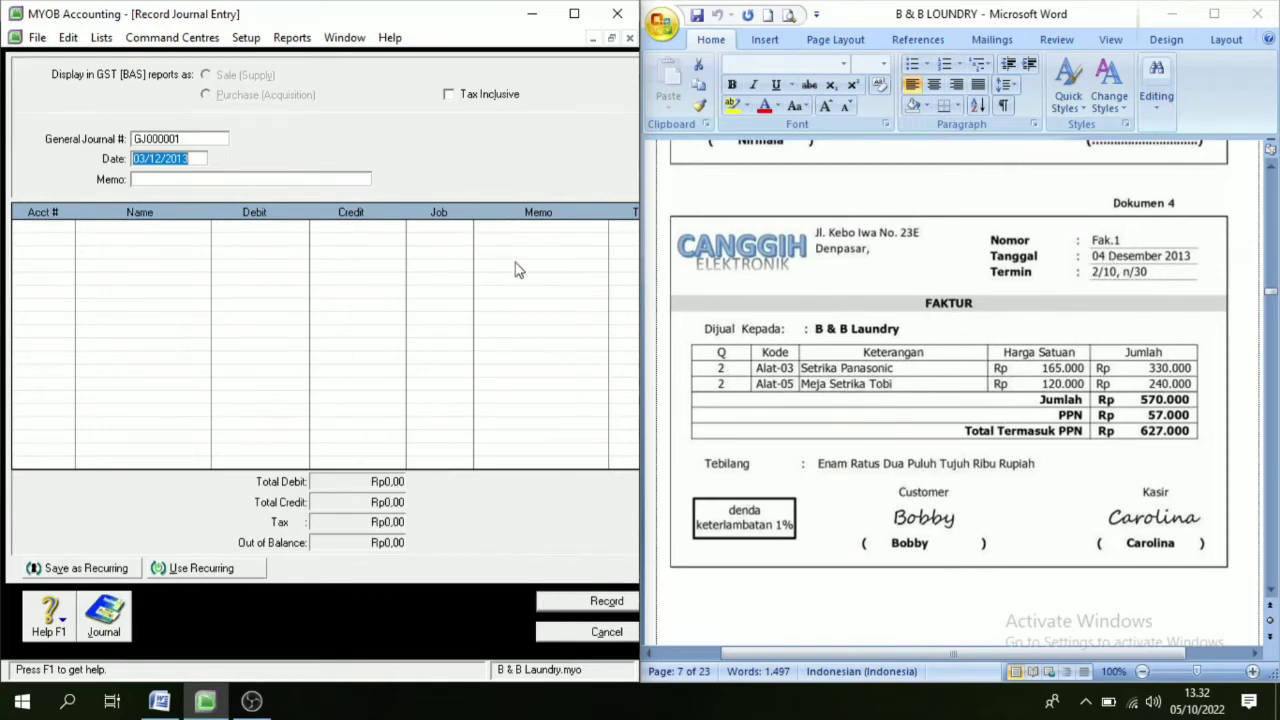
click(185, 148)
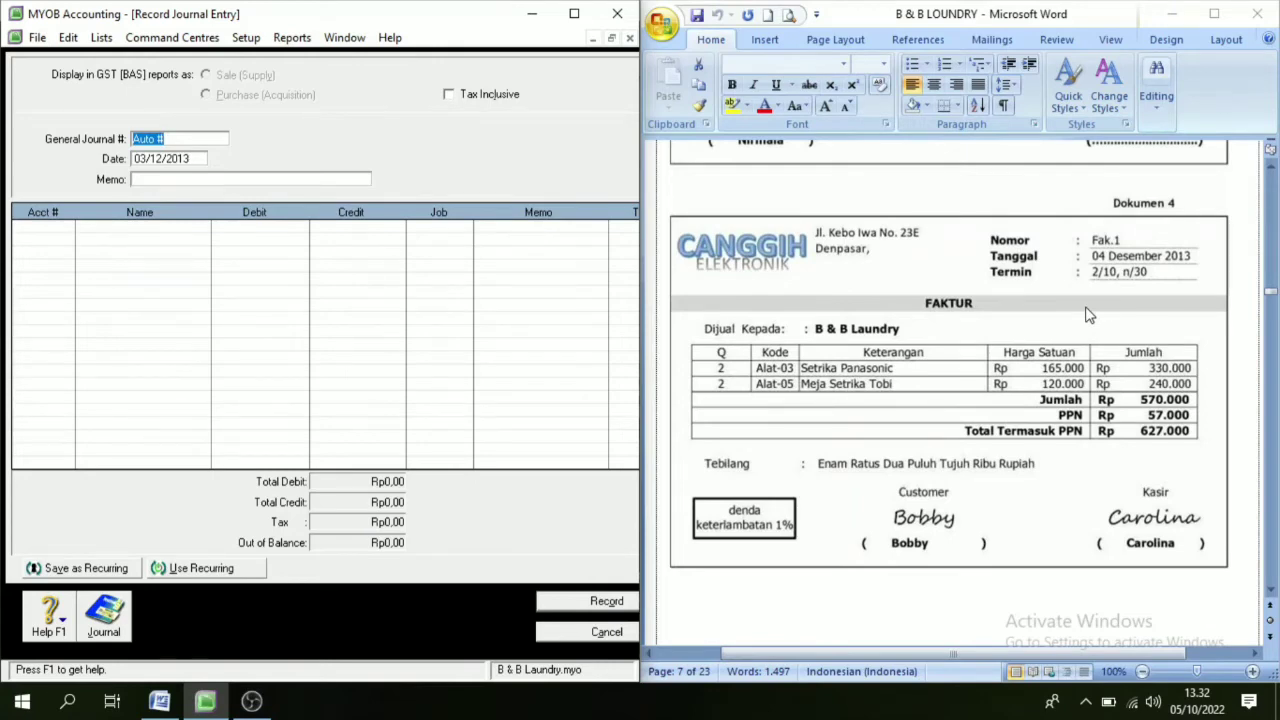
text(Fk.1)
key(Tab)
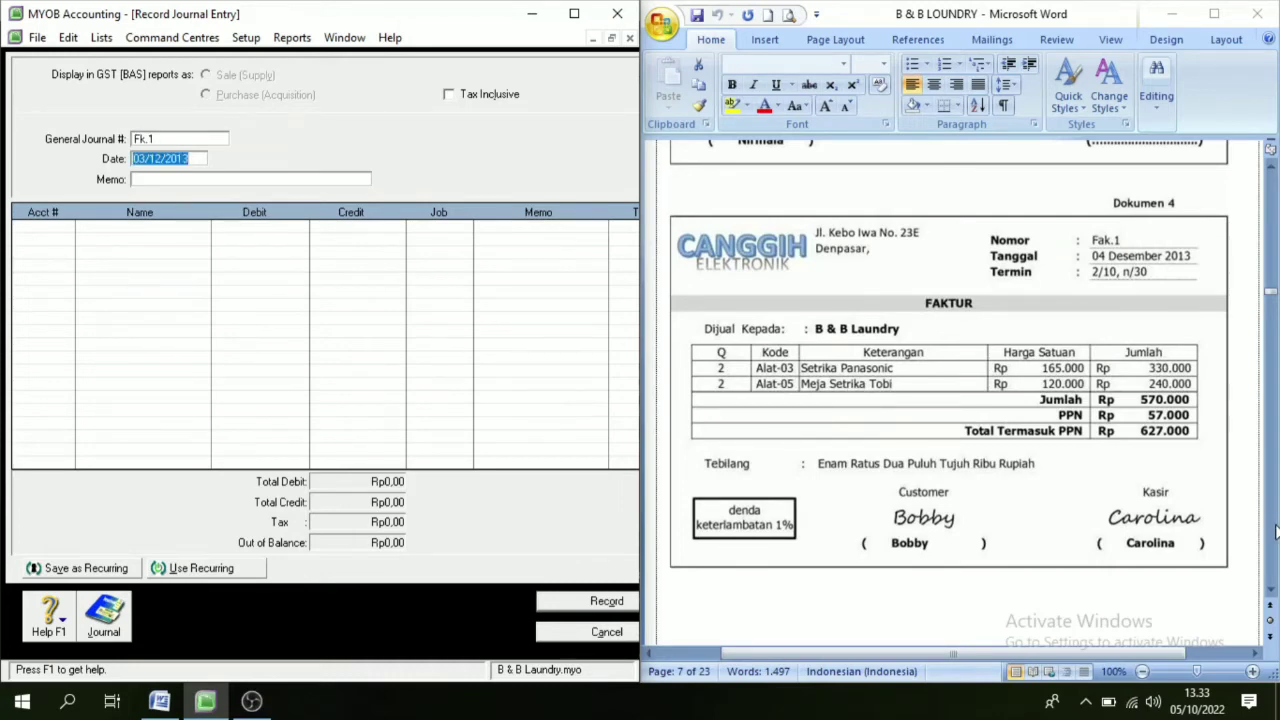
text(4)
key(Tab)
text(Pemb)
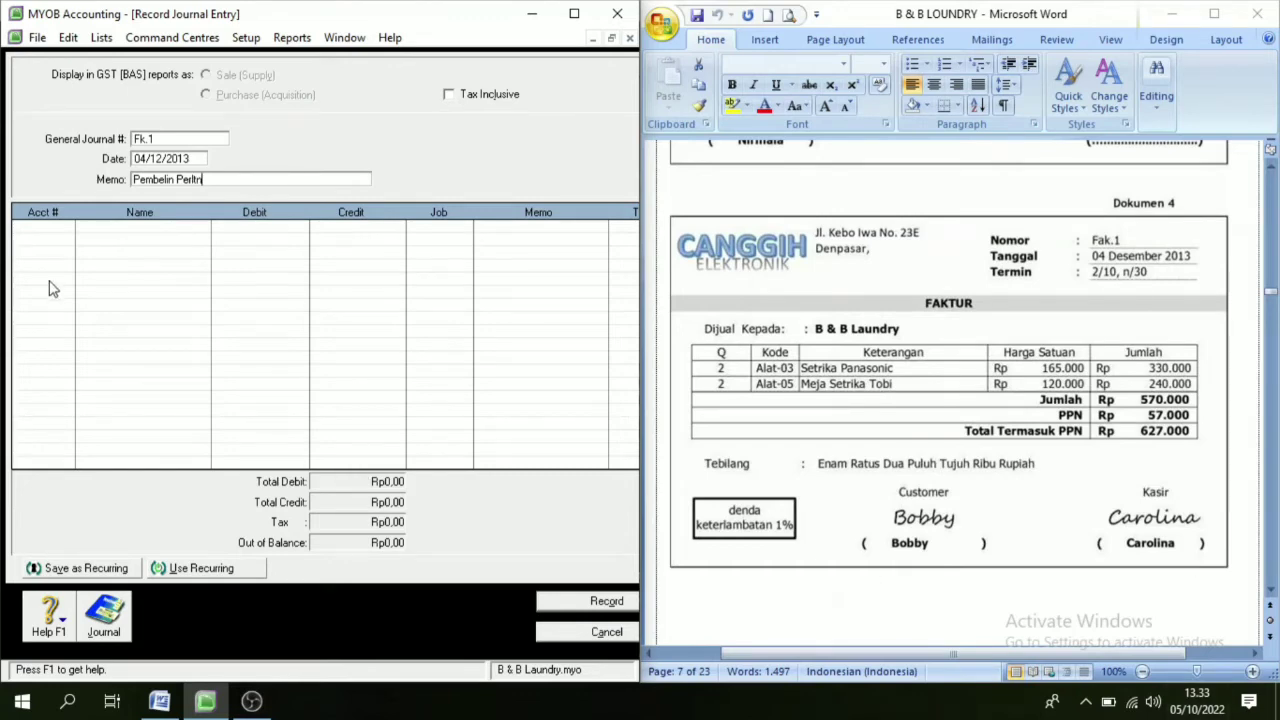
Assign account 1-2100 Equipment At Cost to the first journal line and debit it Rp570.000
click(58, 228)
click(65, 228)
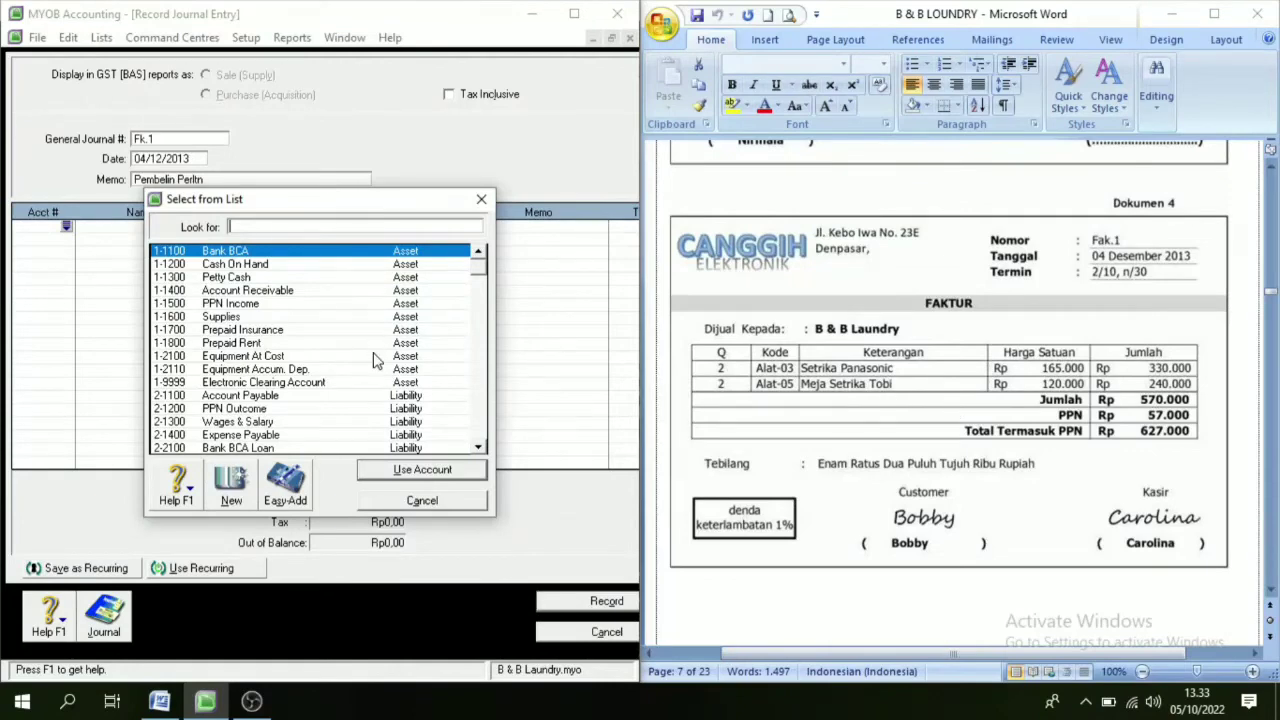
scroll(240, 348, down, 1)
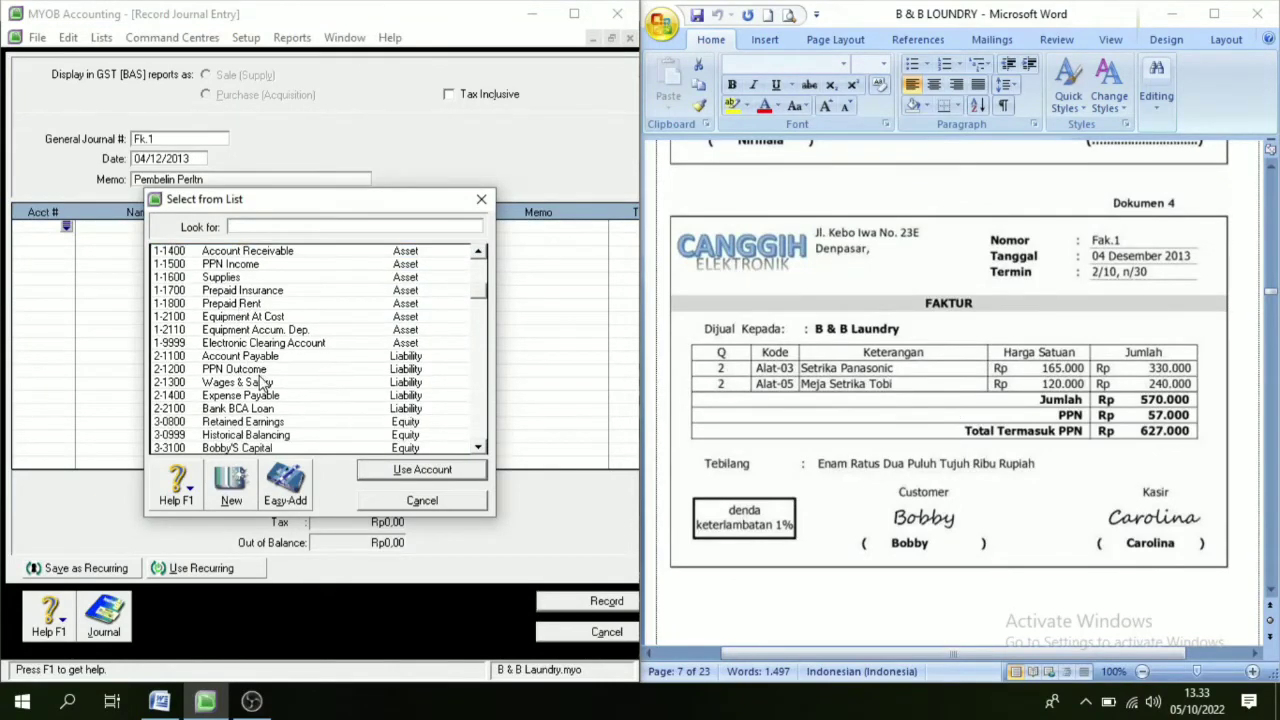
scroll(261, 388, down, 1)
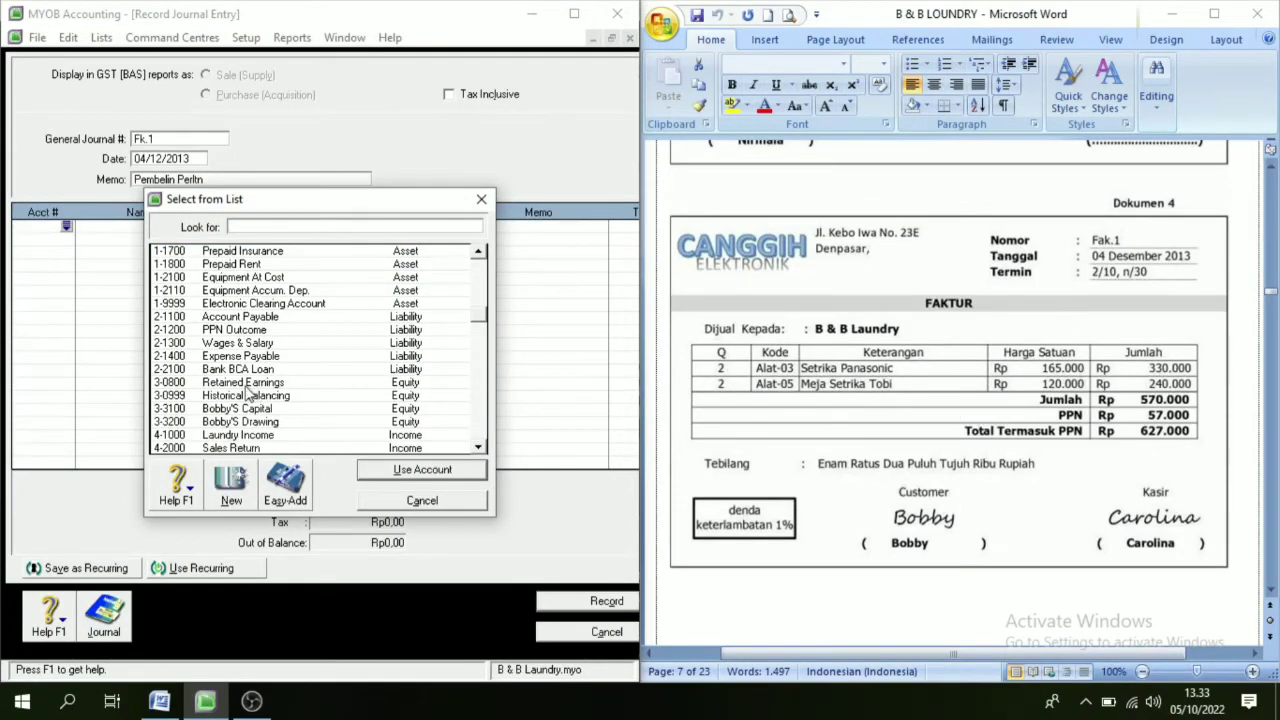
click(240, 278)
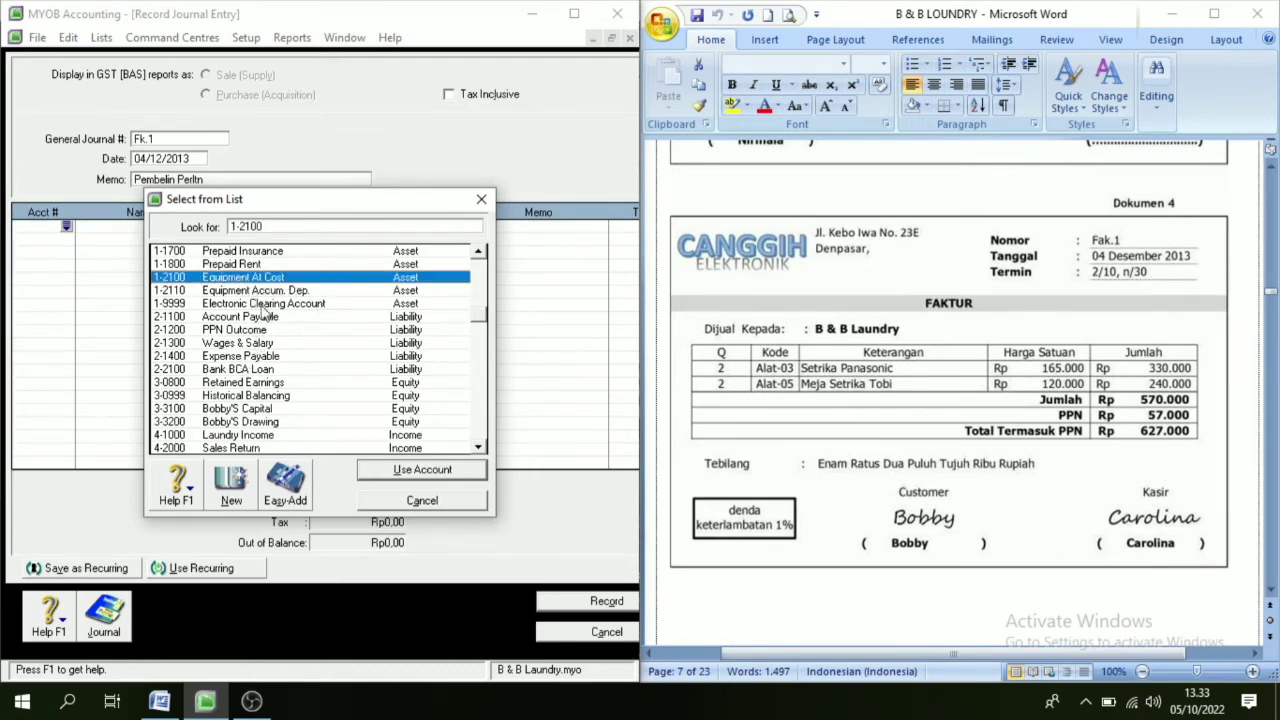
click(422, 470)
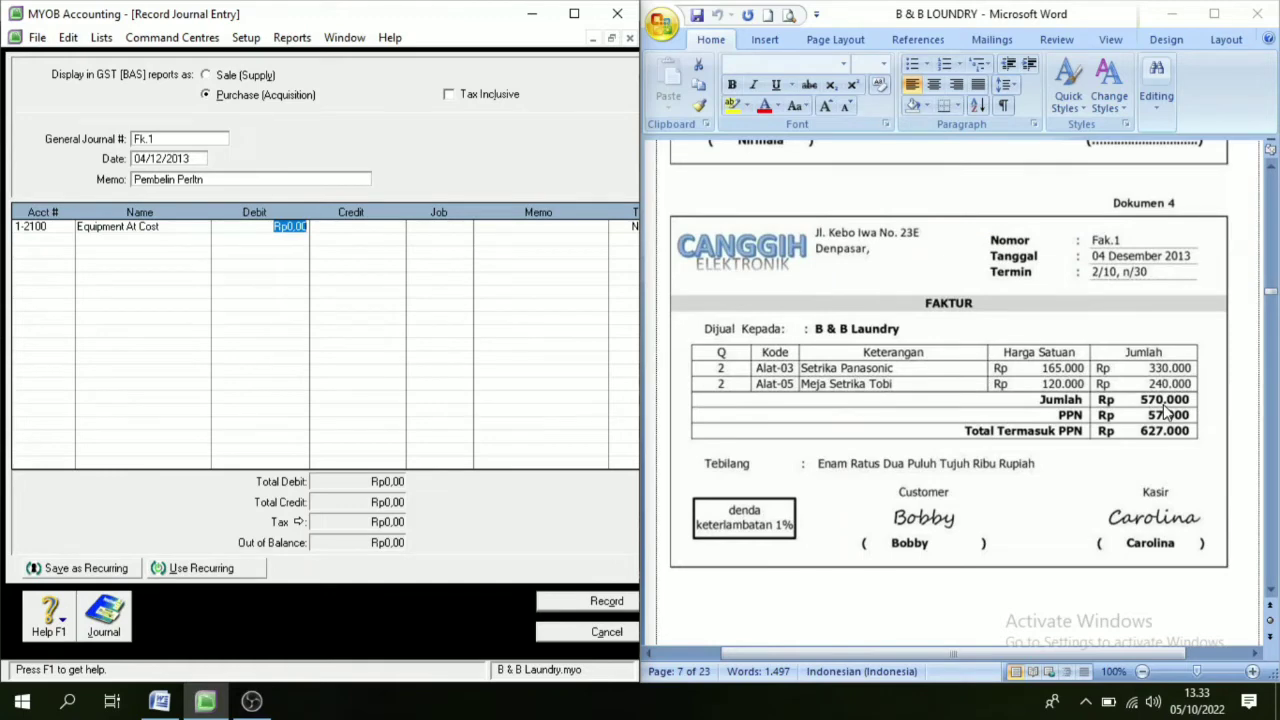
text(570.000)
key(Tab)
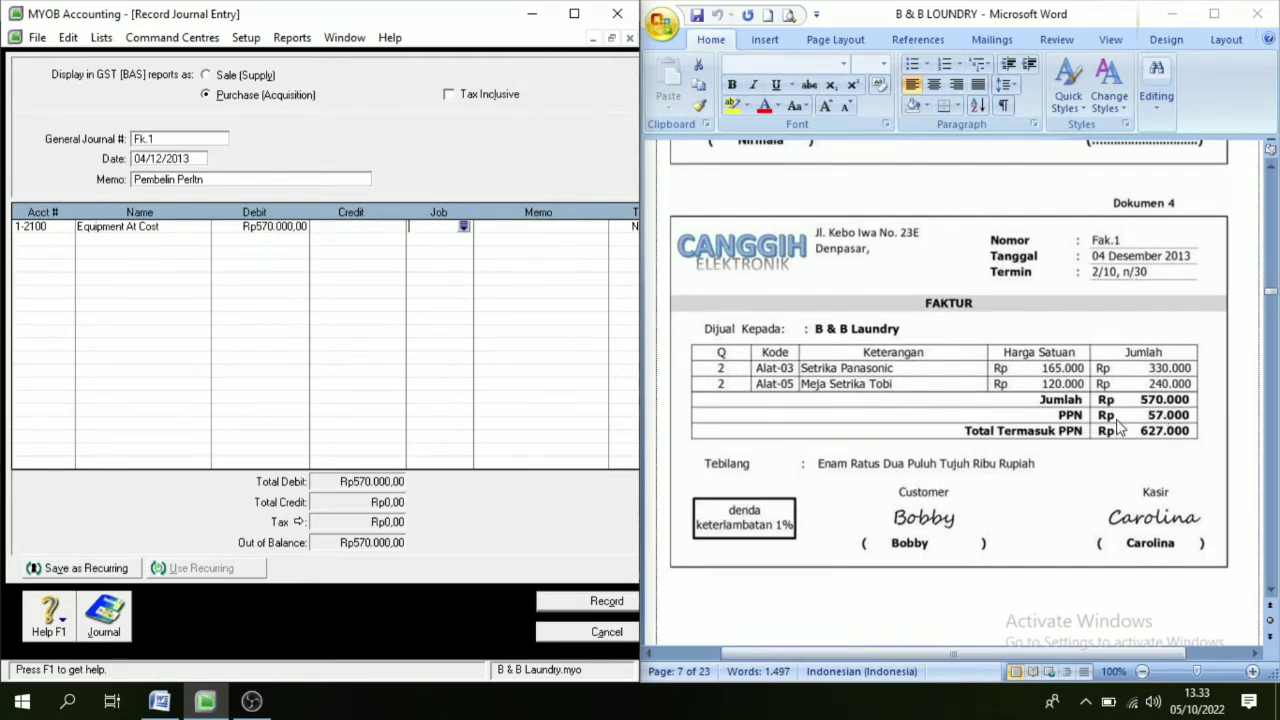
Add account 1-1500 PPN Income on the second journal line with a debit of Rp57.000
click(48, 241)
click(66, 239)
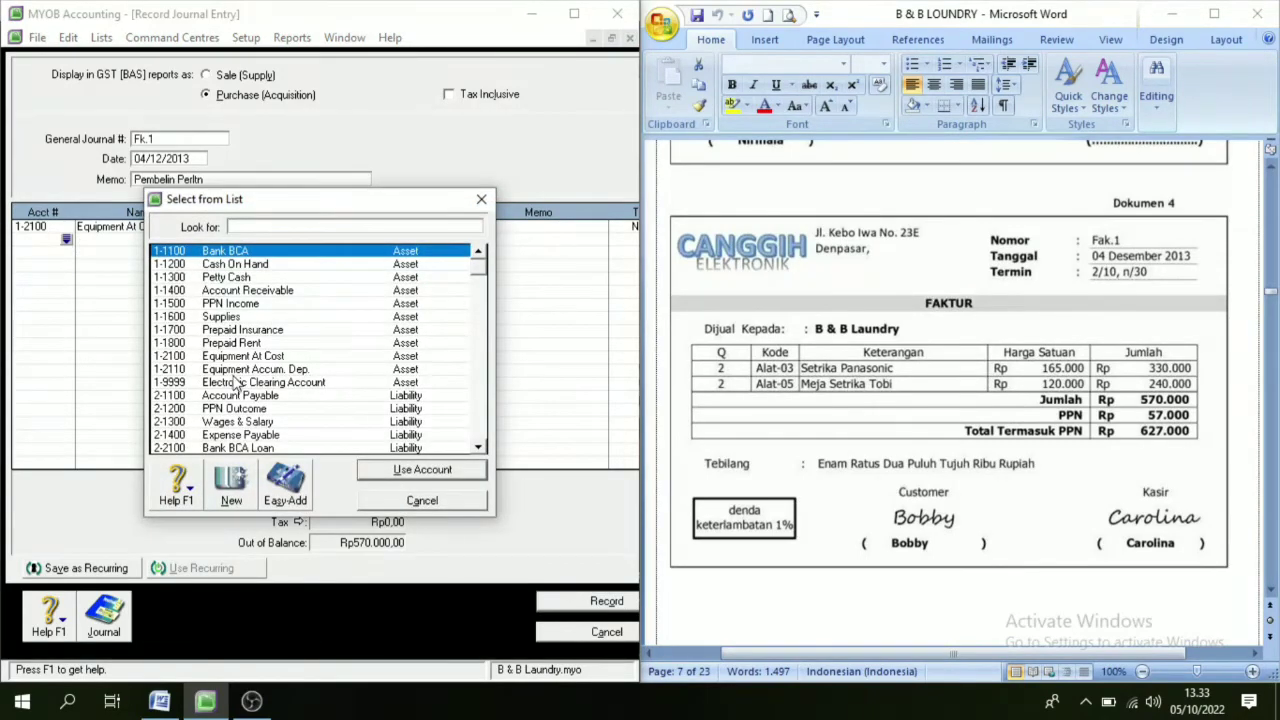
click(232, 304)
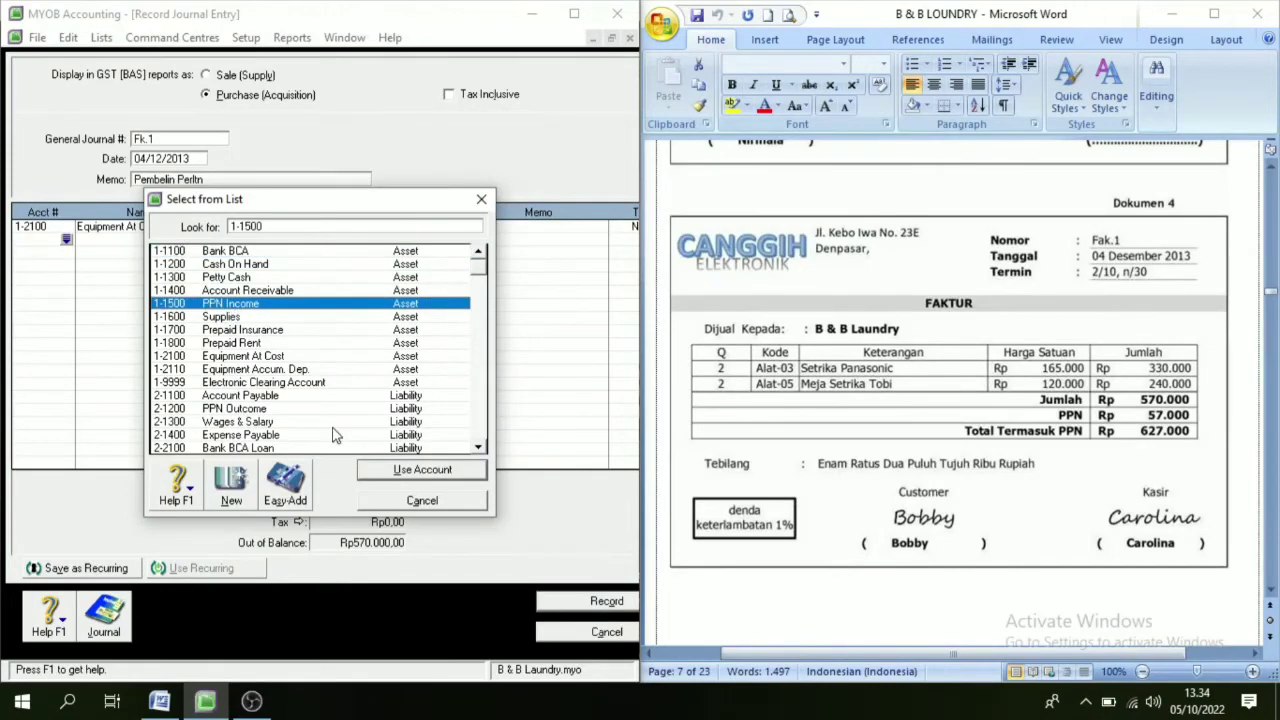
click(395, 470)
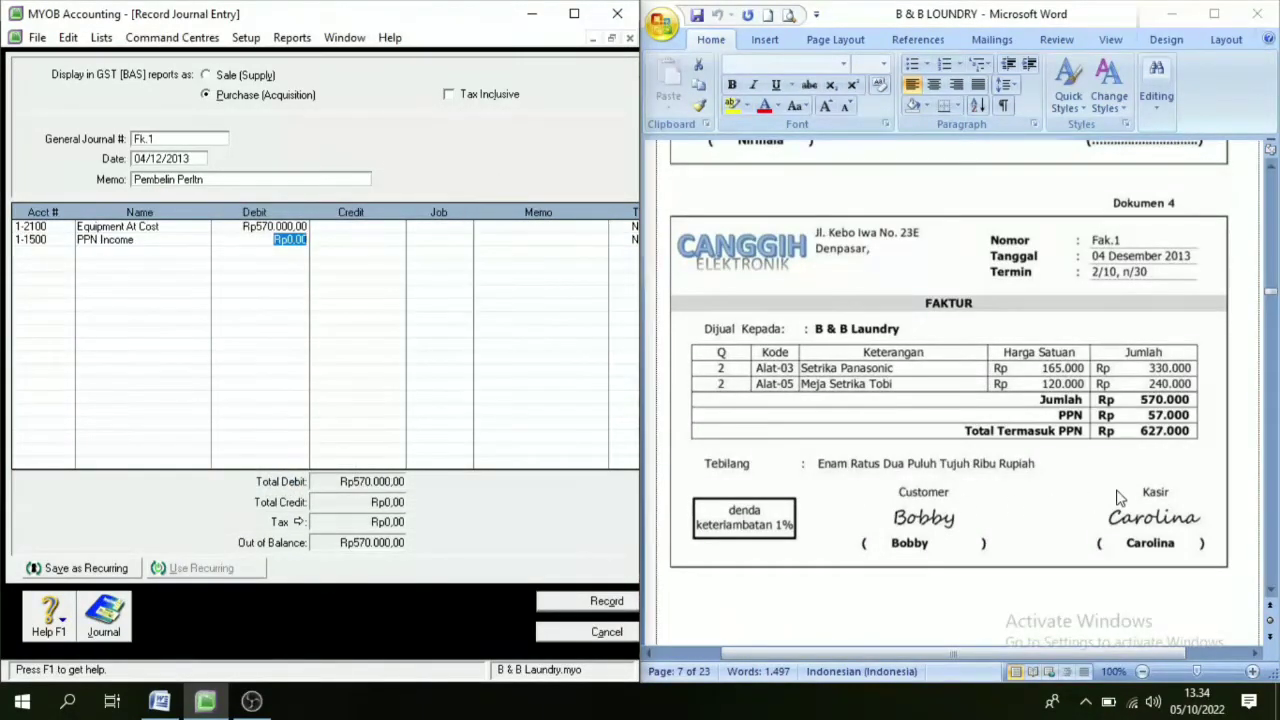
text(57)
key(Tab)
key(Tab)
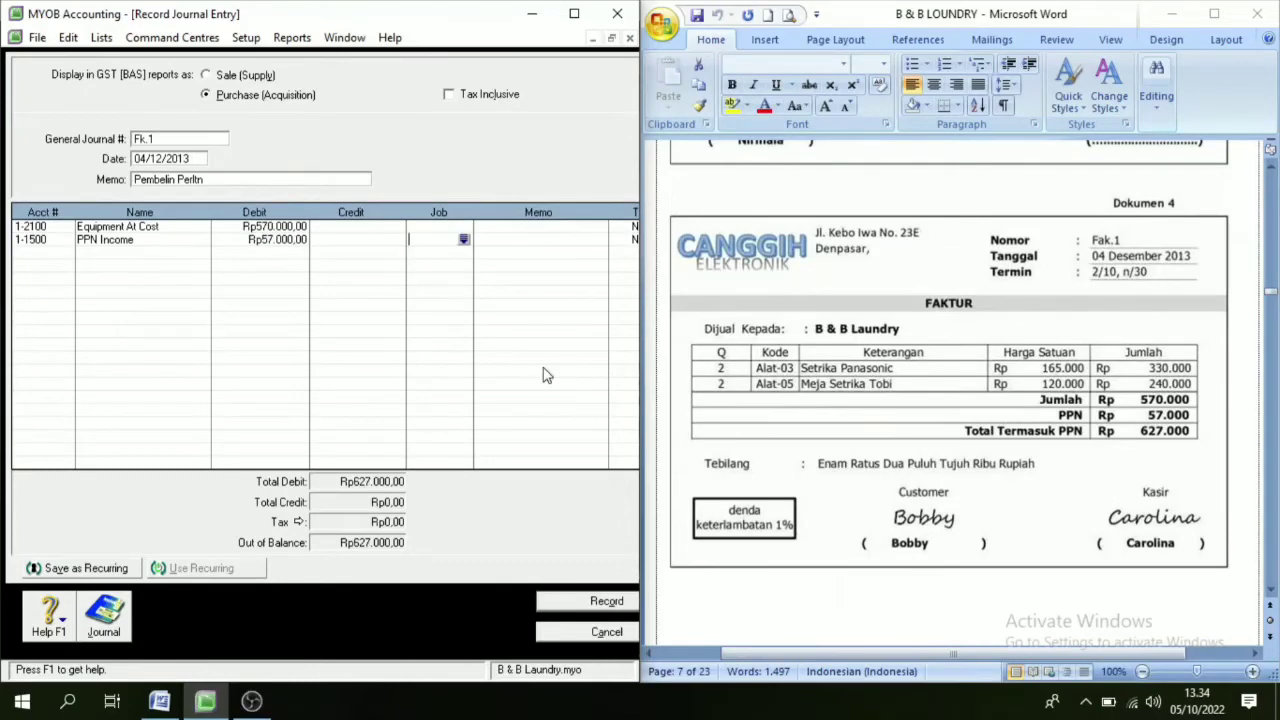
Add the linked account 2-1100 Account Payable with a credit of Rp627.000 on the third line and record the journal entry
click(58, 255)
click(66, 254)
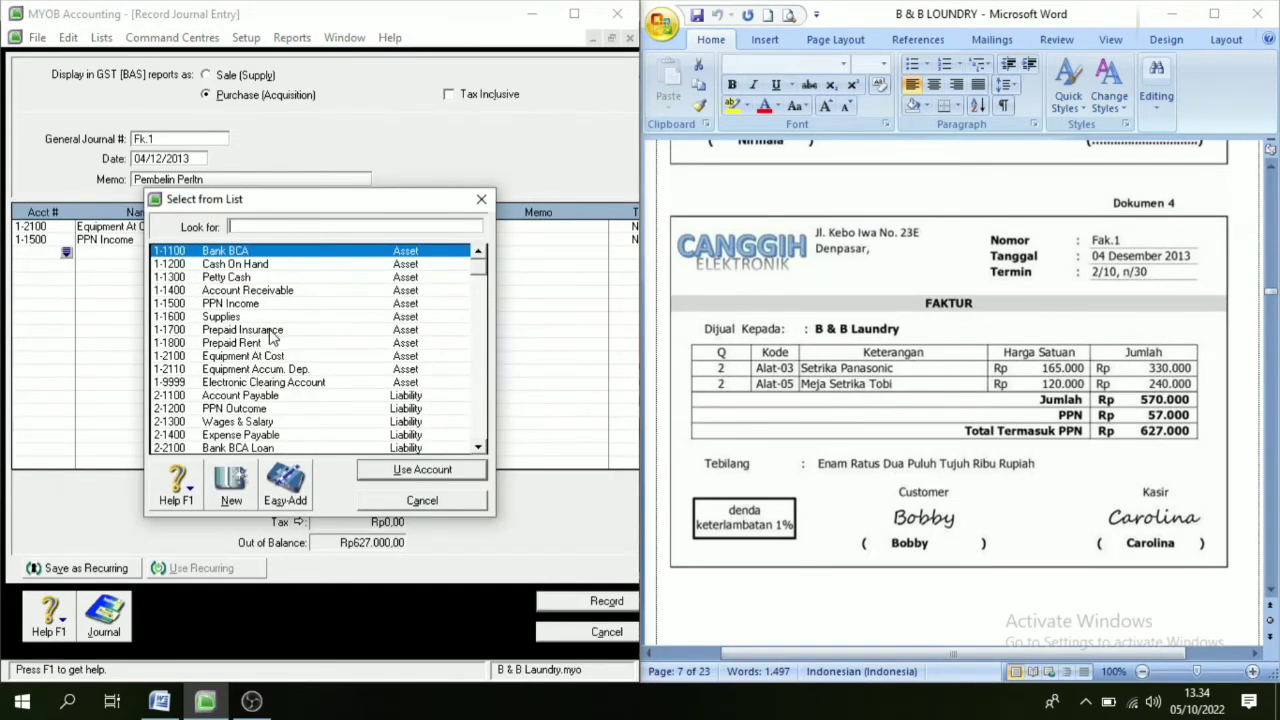
scroll(260, 408, down, 1)
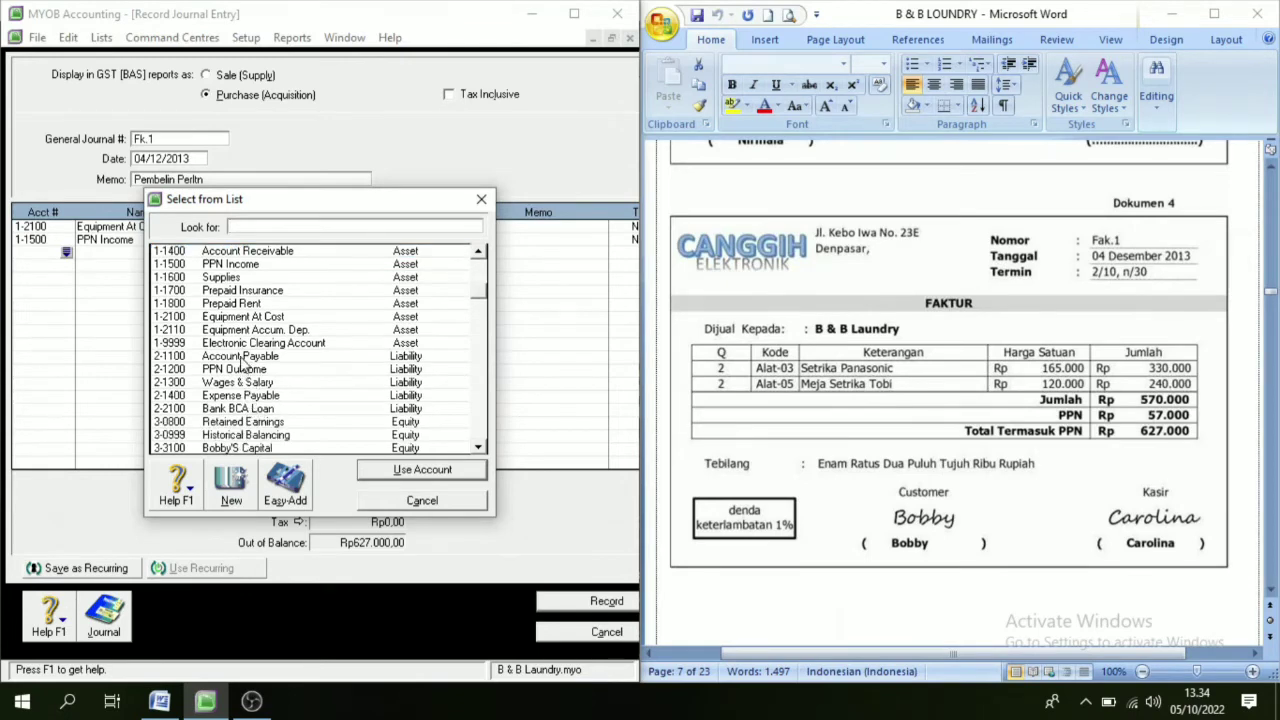
text(2-1100)
click(416, 472)
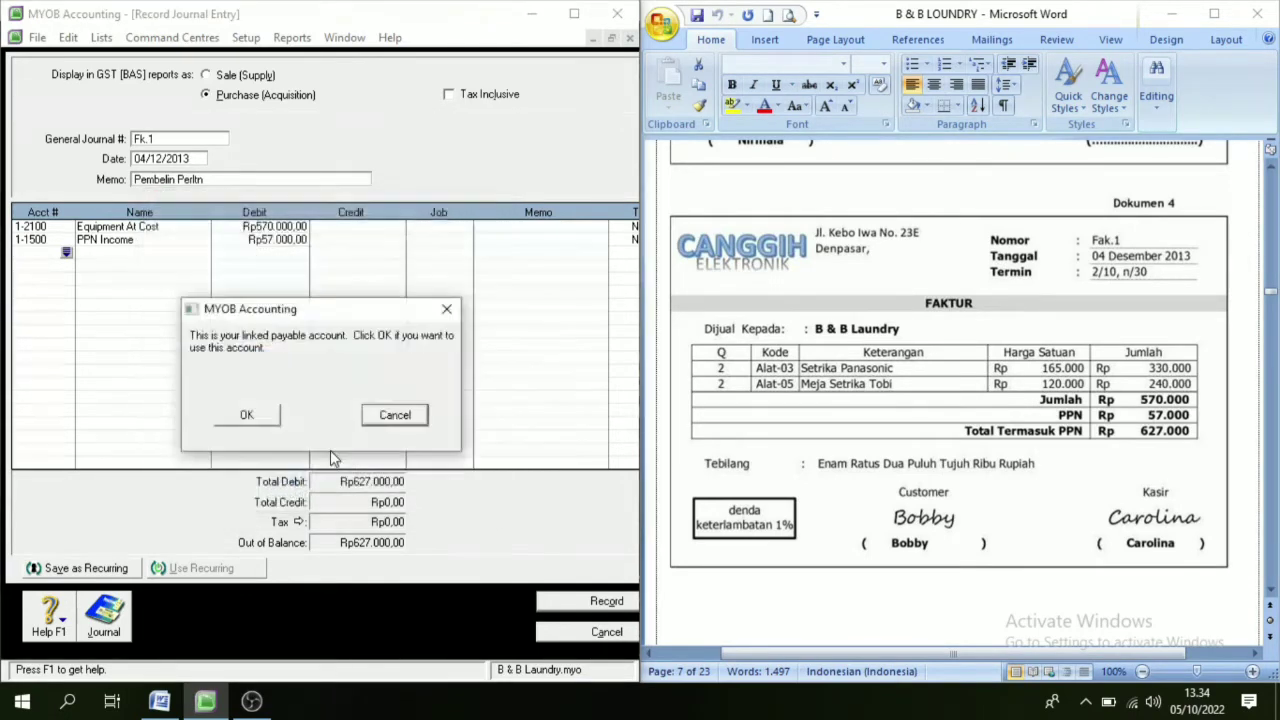
click(257, 420)
key(Tab)
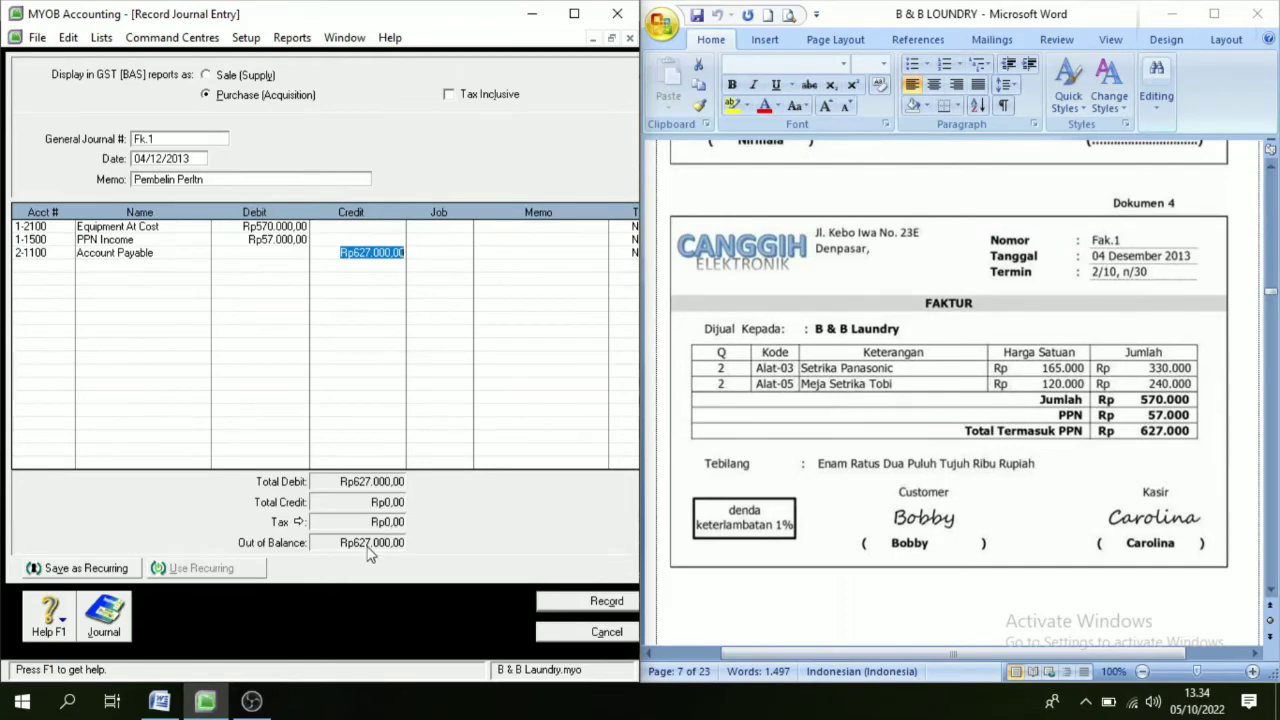
key(Tab)
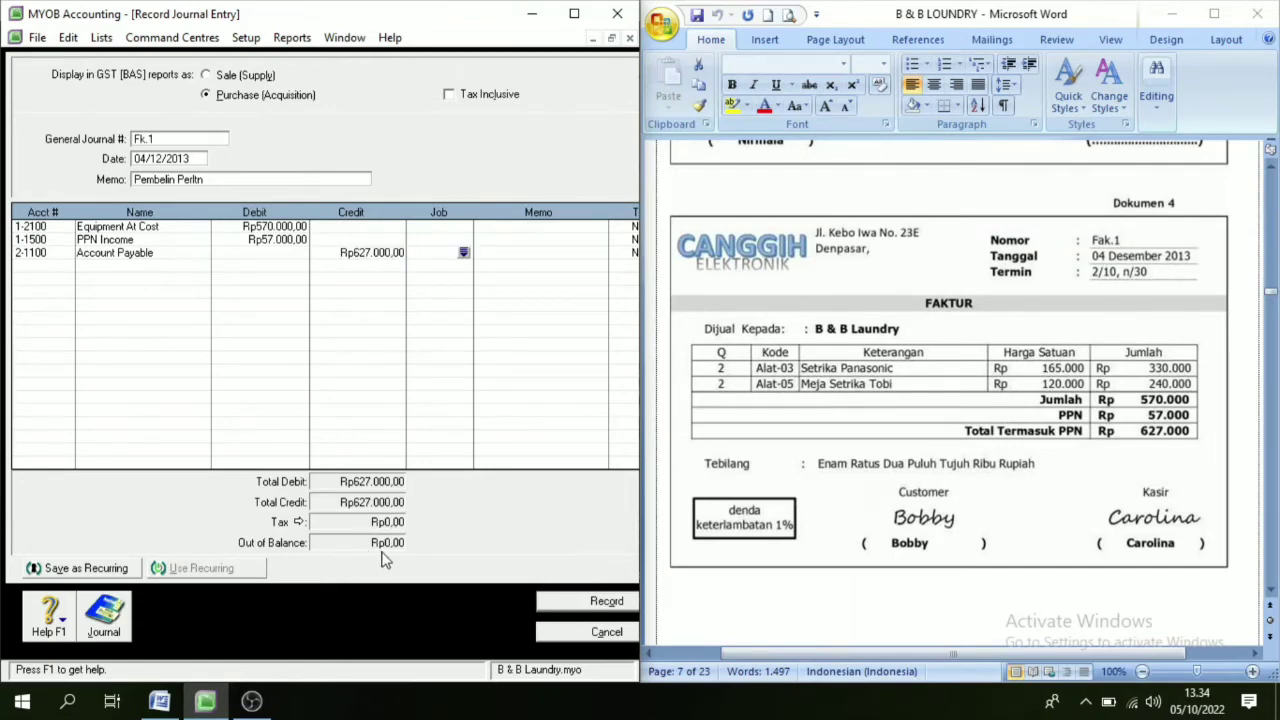
click(590, 607)
Fill in the journal header for the Dokumen 5 petty cash voucher with number VKK-1, date 05/12/2013 and memo "Pembyrn Hutng Gji"
scroll(1083, 410, down, 5)
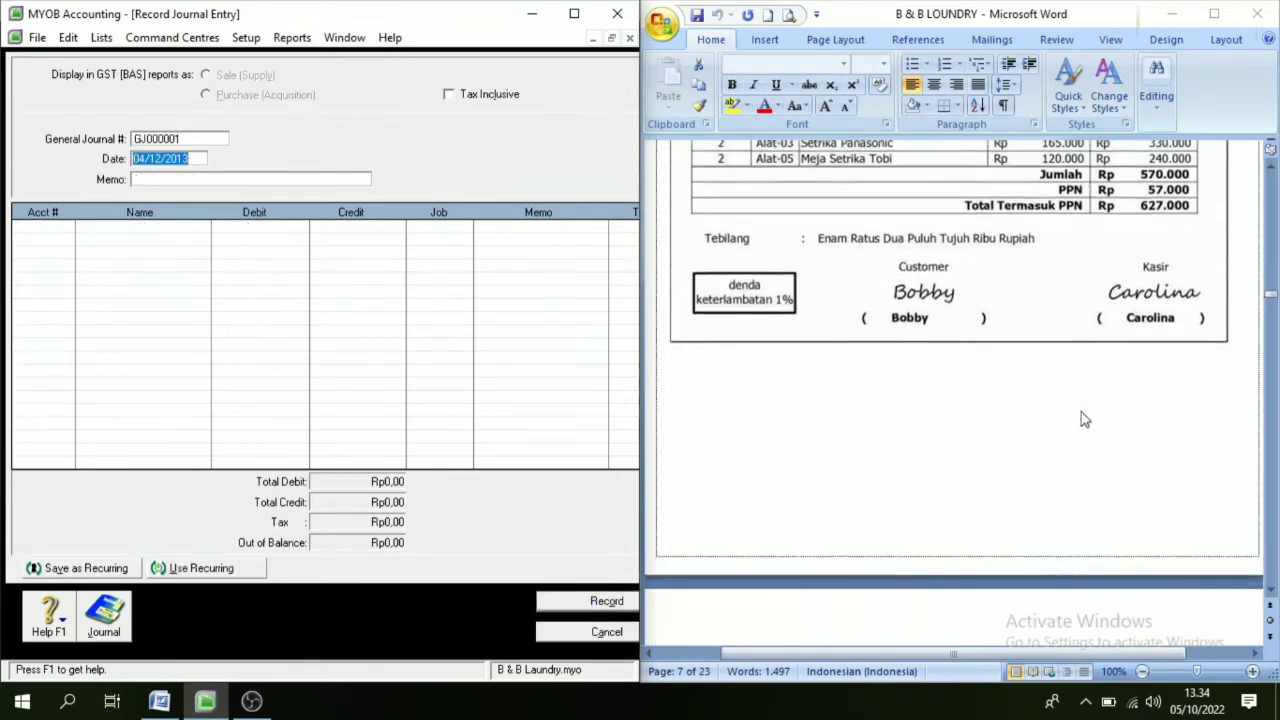
scroll(1083, 420, down, 9)
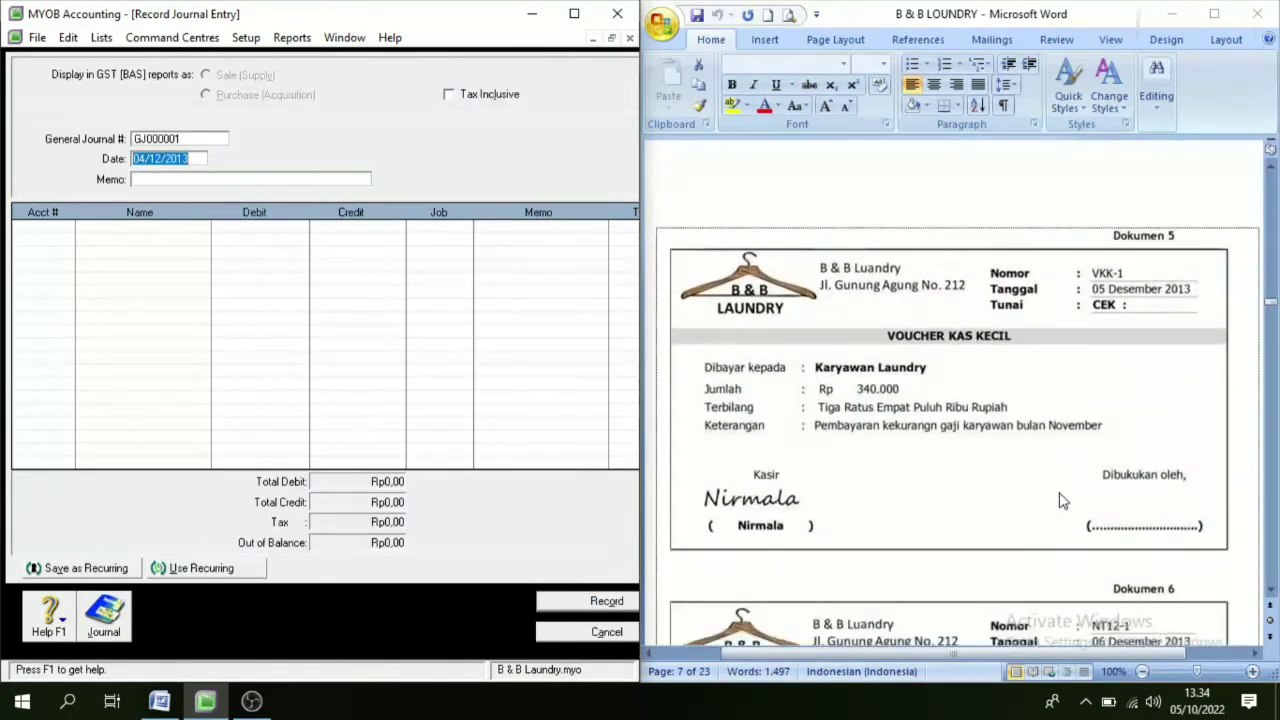
scroll(1035, 492, down, 1)
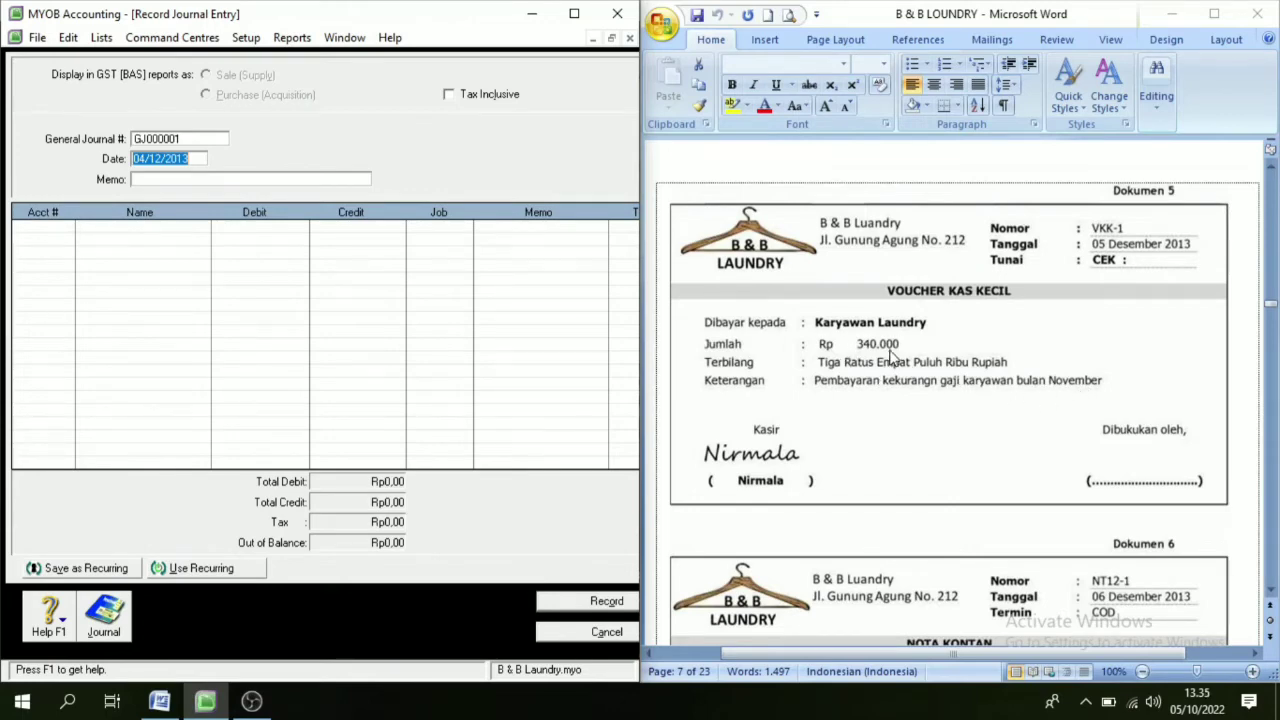
click(191, 139)
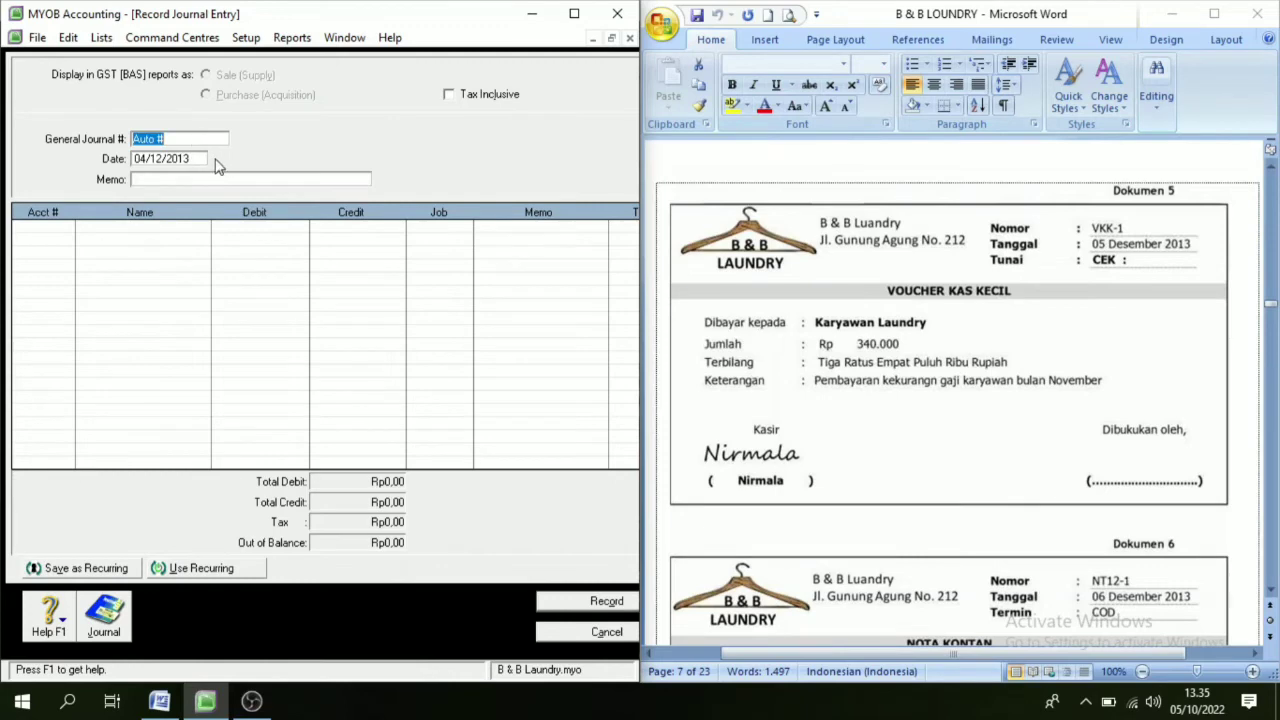
text(VKK-1)
key(Tab)
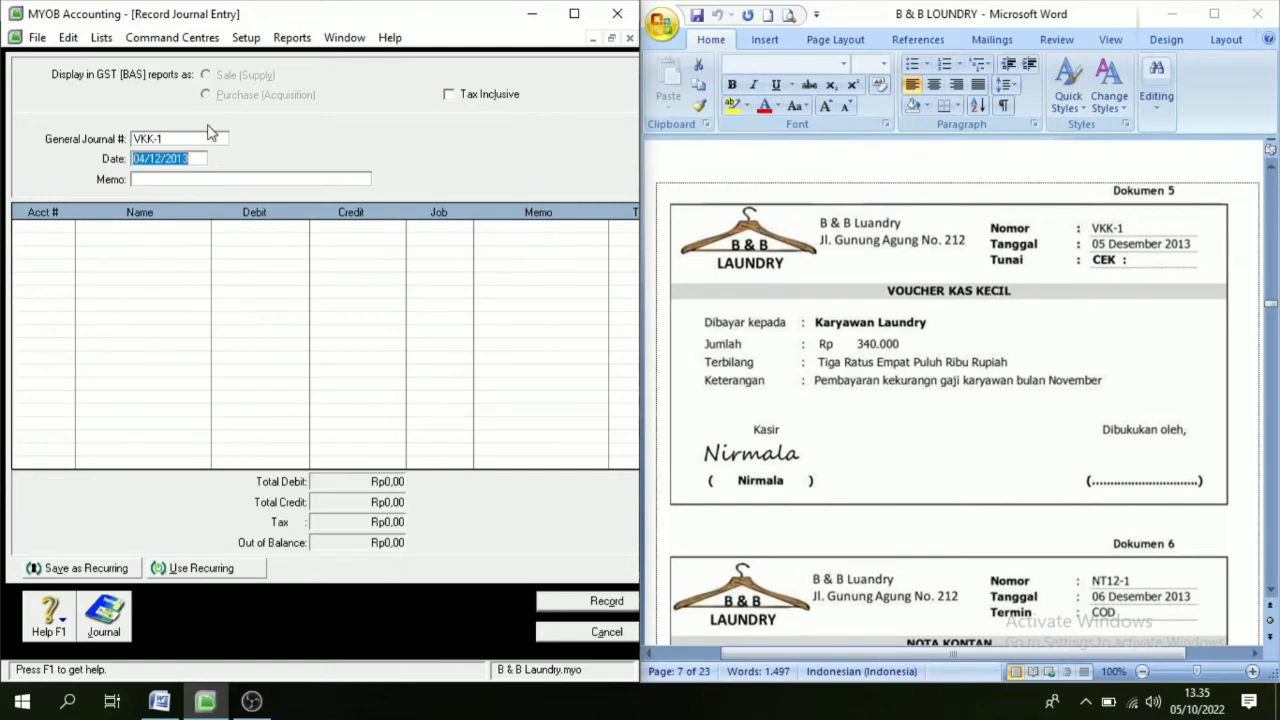
text(5/)
key(Tab)
text(Pemby)
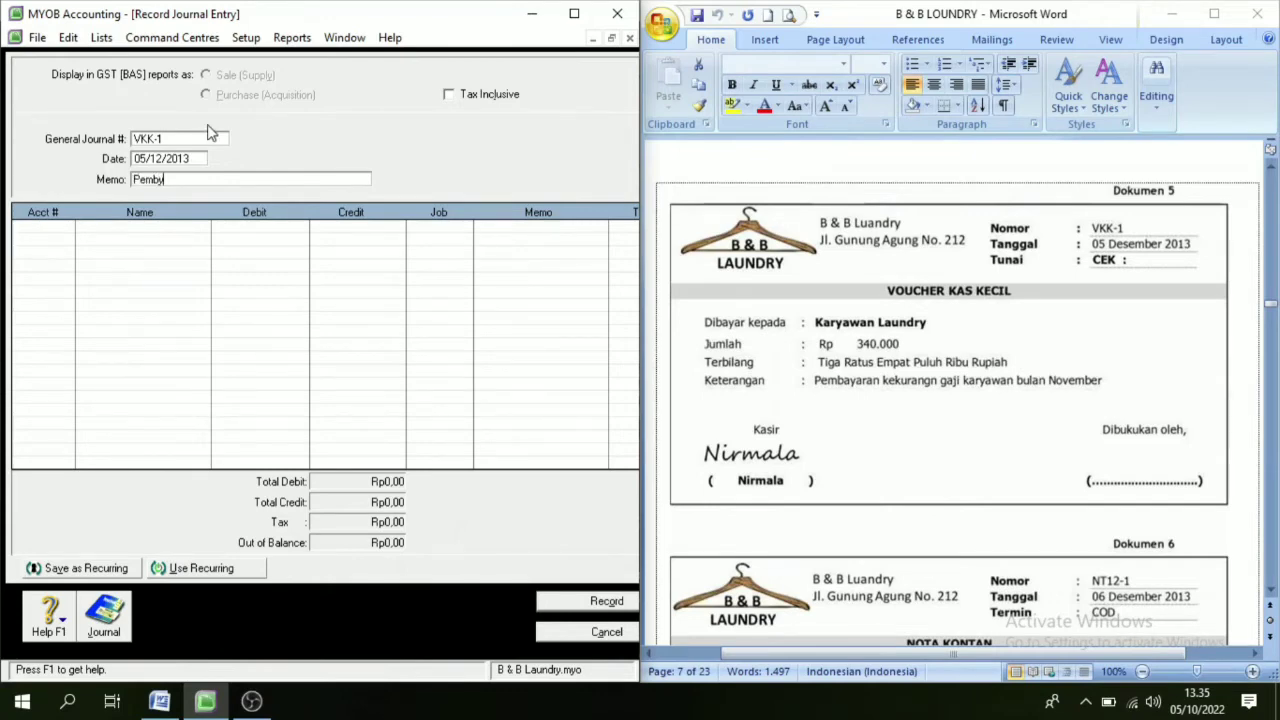
text(m)
key(Tab)
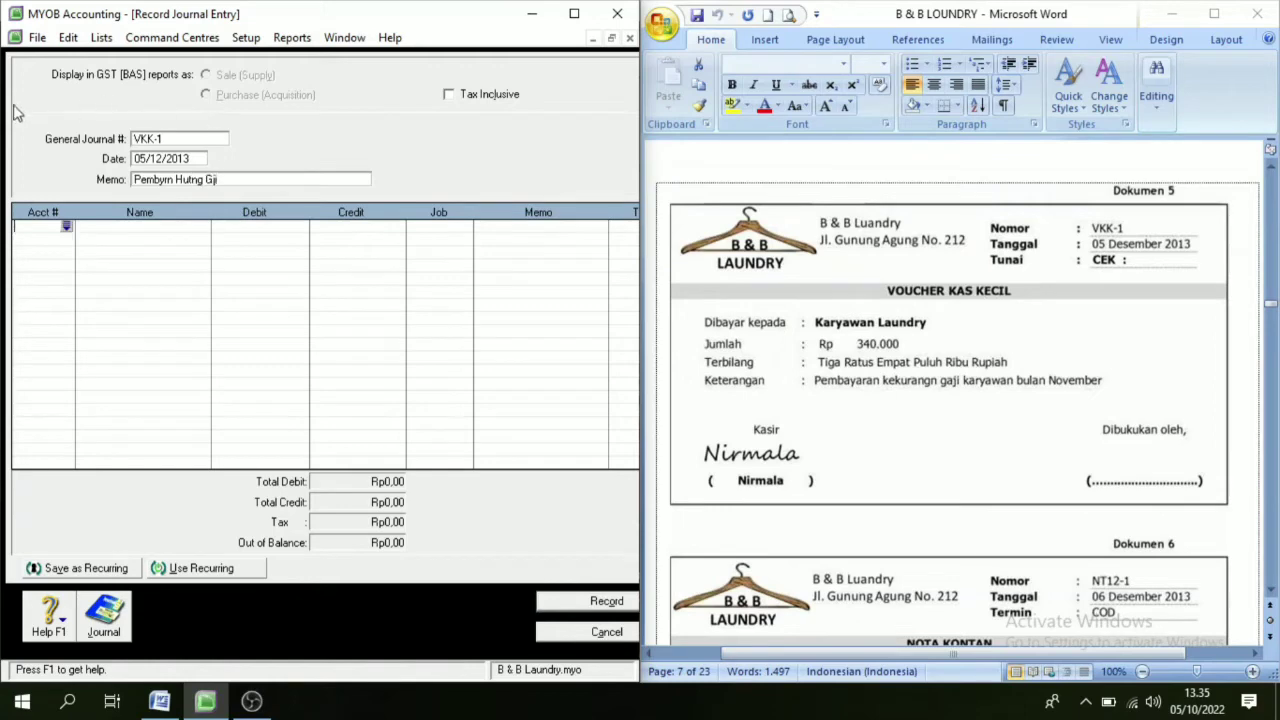
Assign account 2-1400 Expense Payable to the first journal line and debit it Rp340.000
click(67, 228)
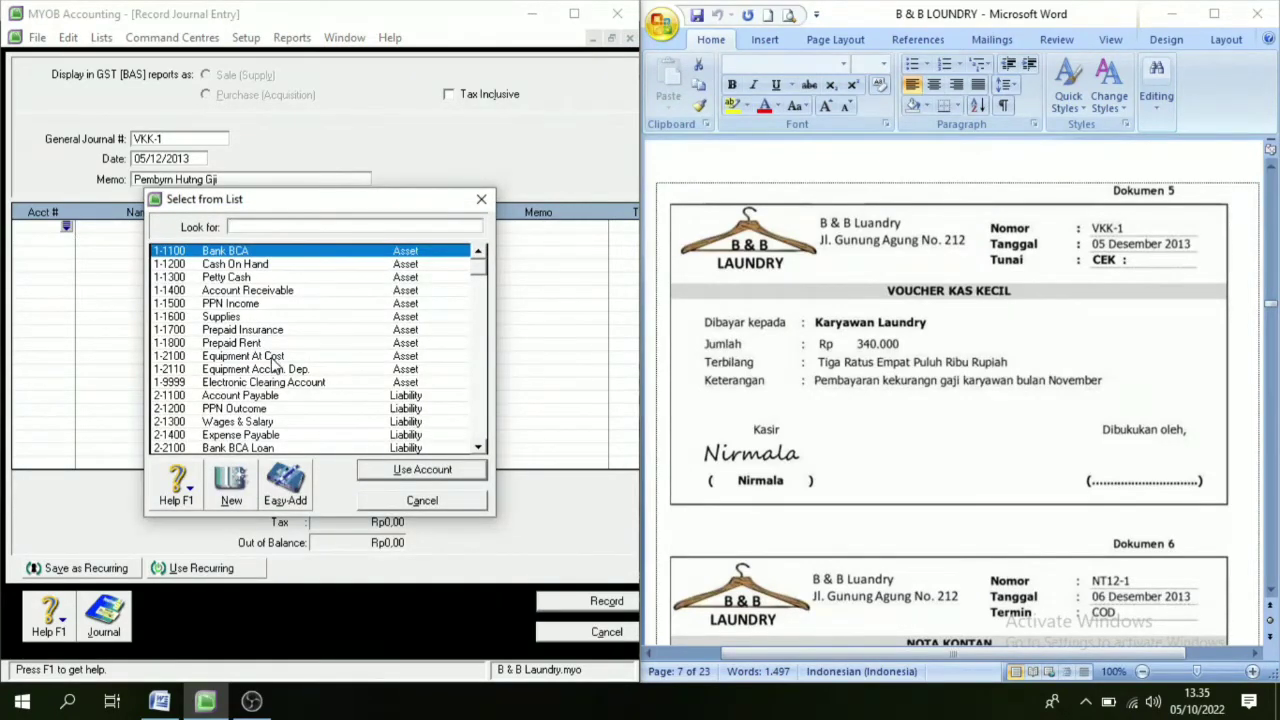
scroll(258, 405, down, 1)
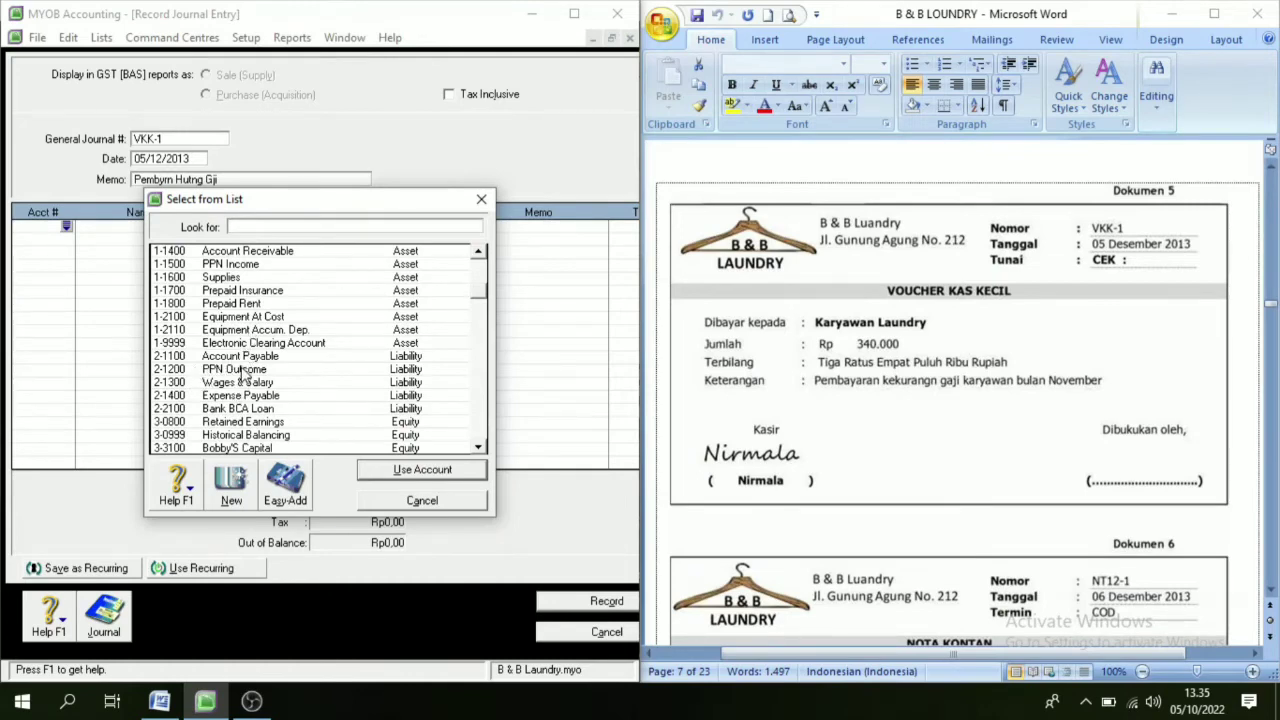
click(236, 398)
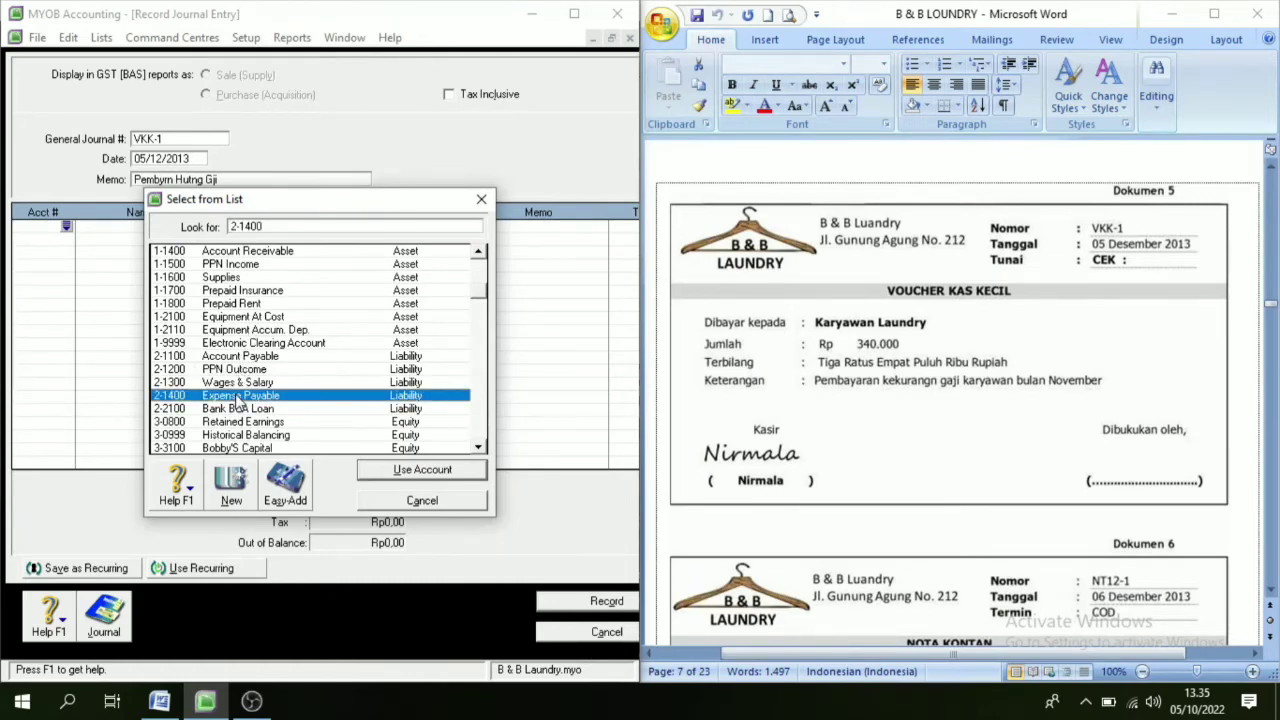
click(398, 478)
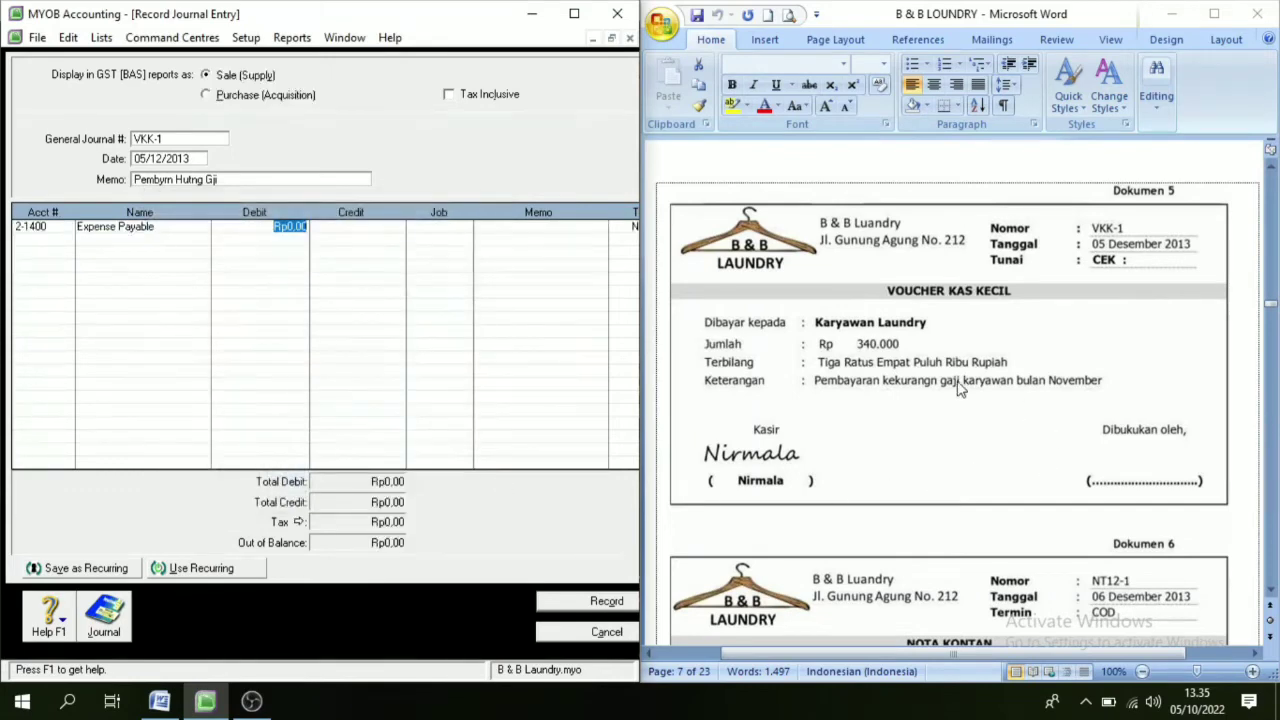
text(340.000)
key(Tab)
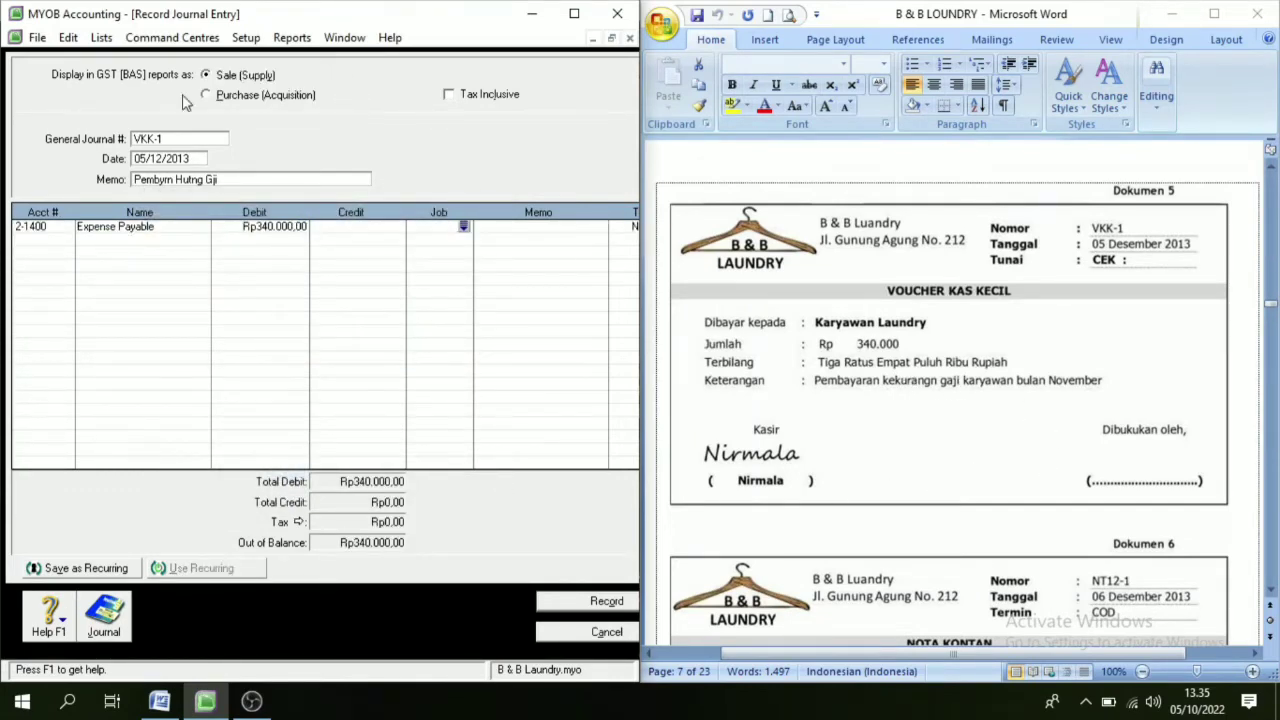
Add account 1-1300 Petty Cash on the second journal line with a credit of Rp340.000 and record the journal entry
click(58, 241)
click(66, 239)
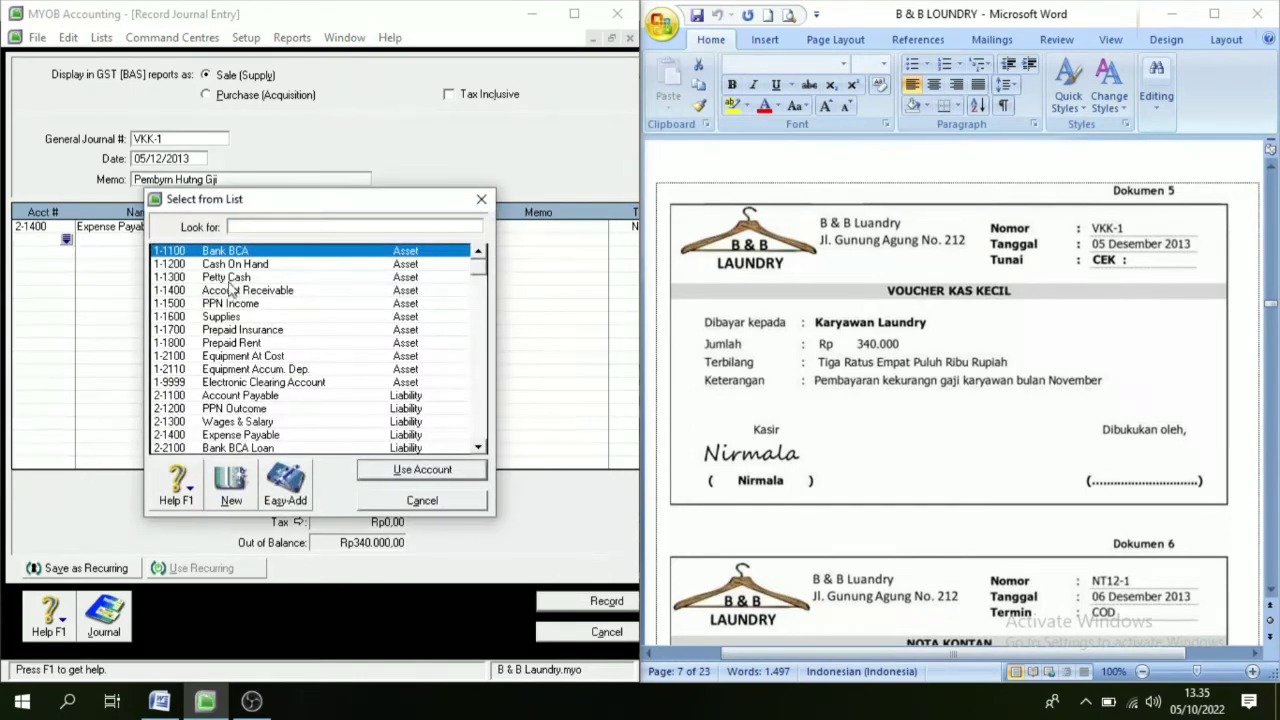
text(1-1300)
click(408, 472)
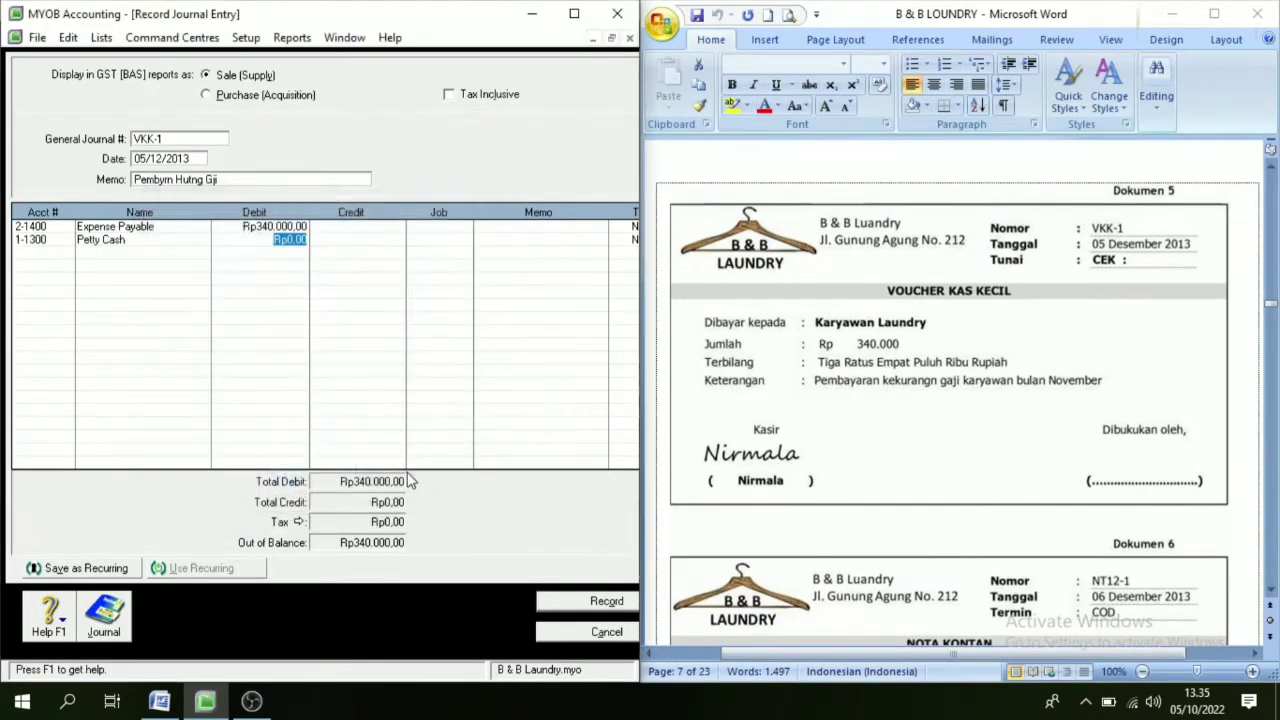
key(Tab)
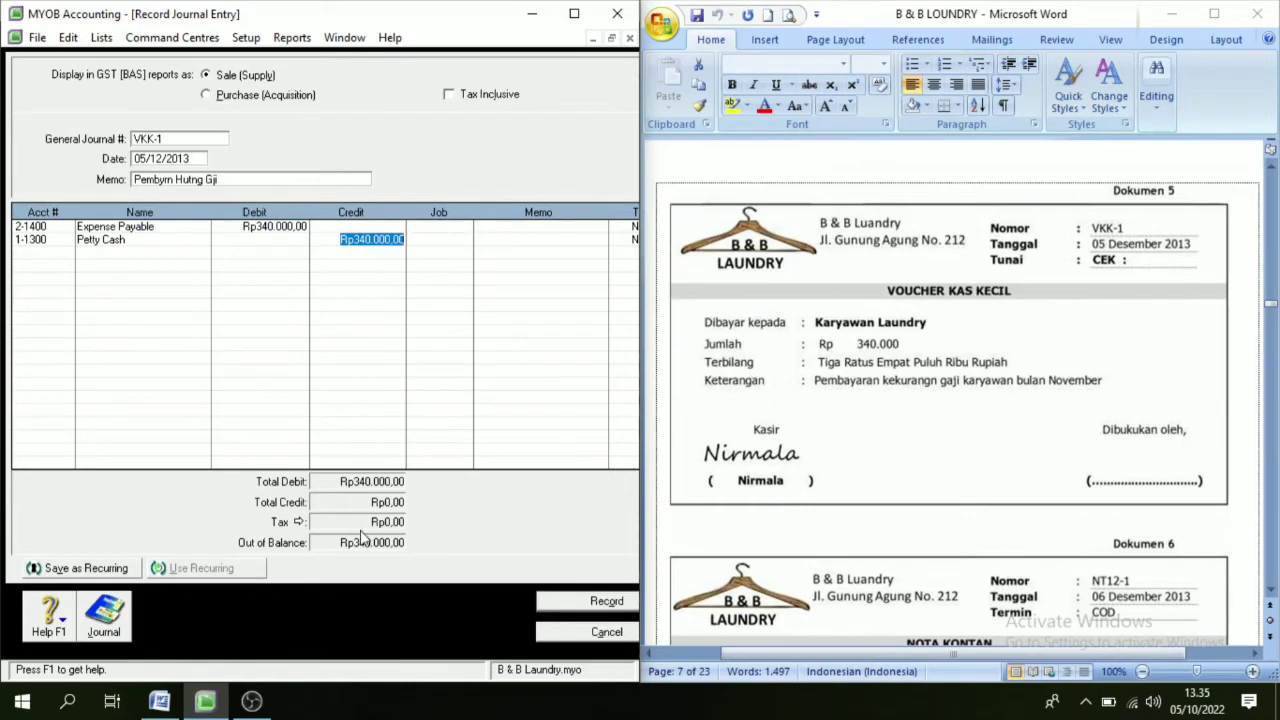
key(Tab)
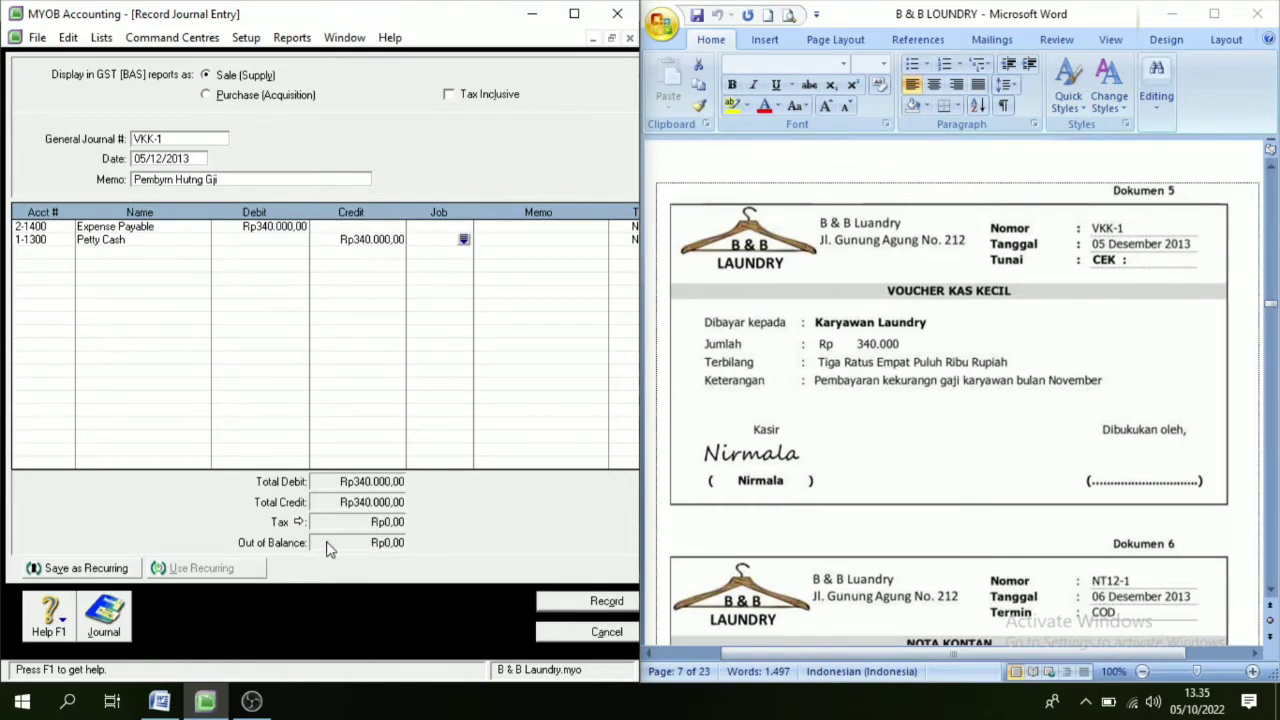
click(588, 604)
Fill in the journal header for the Dokumen 6 cash sales note with number NT12-1, date 06/12/2013 and memo "Penjuln Tuni"
scroll(1065, 480, down, 5)
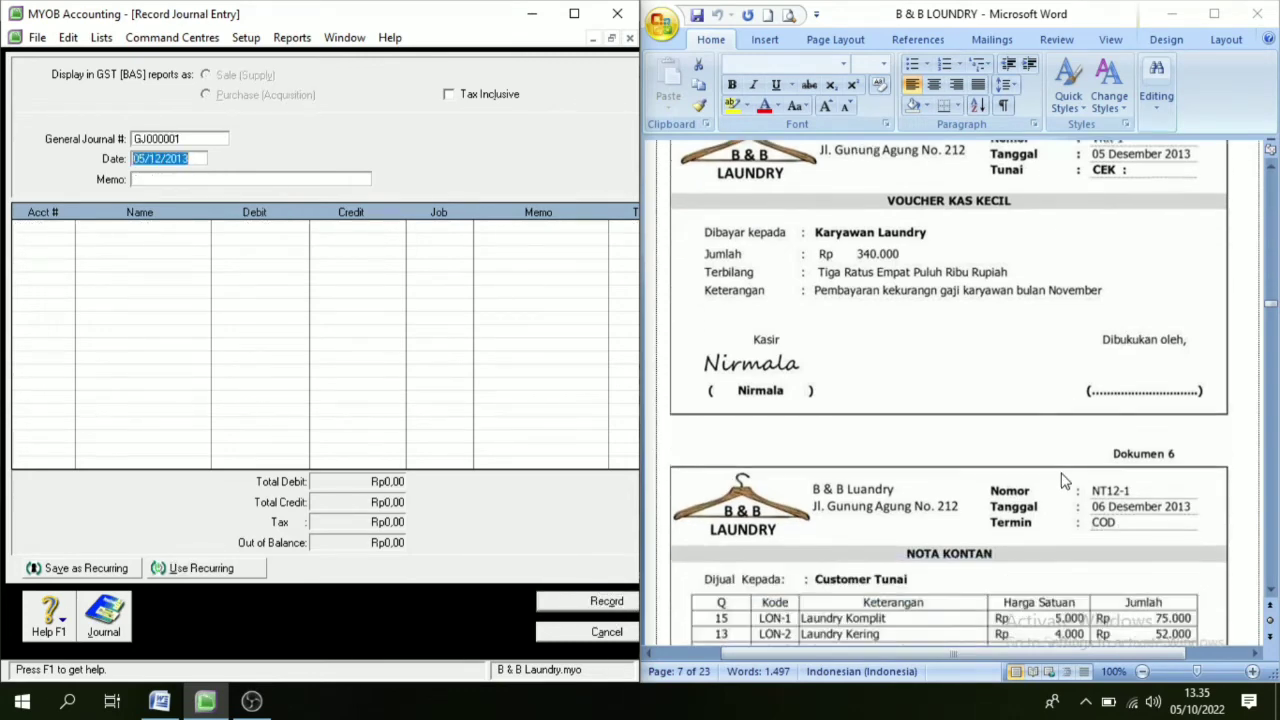
scroll(1015, 472, down, 2)
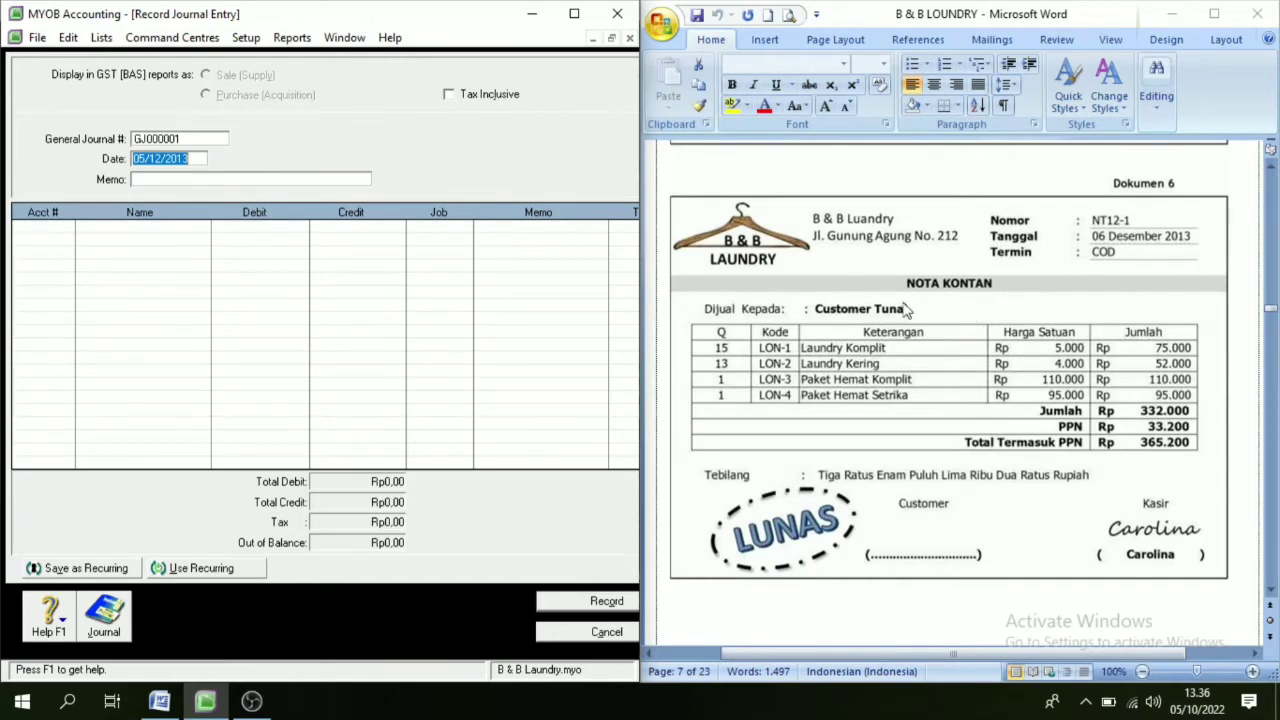
click(186, 138)
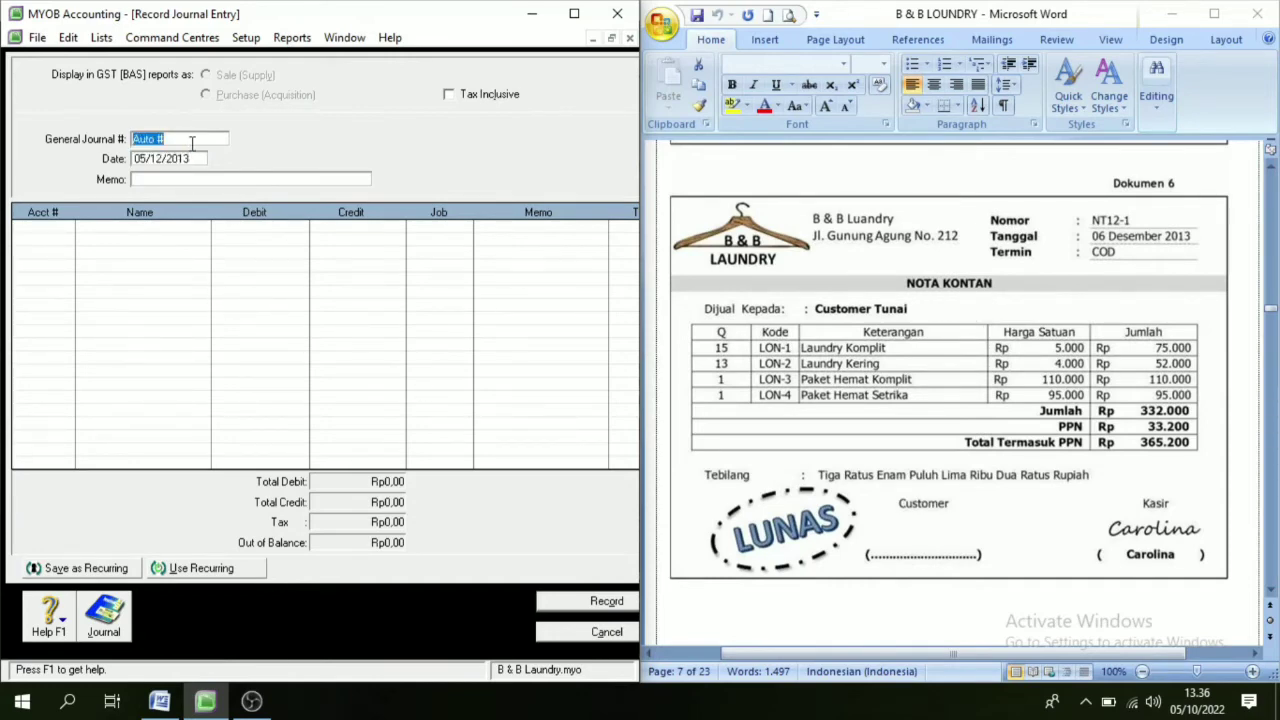
text(NT12-1)
key(Tab)
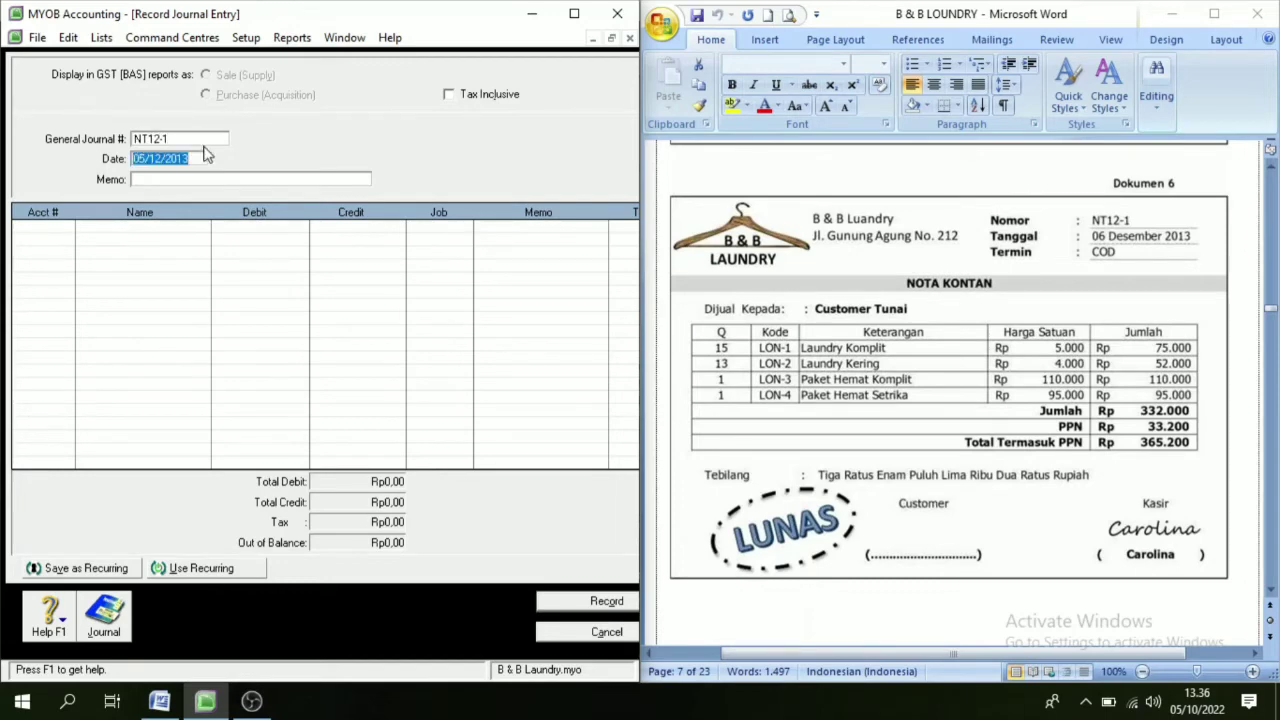
text(6/12/2013)
key(Tab)
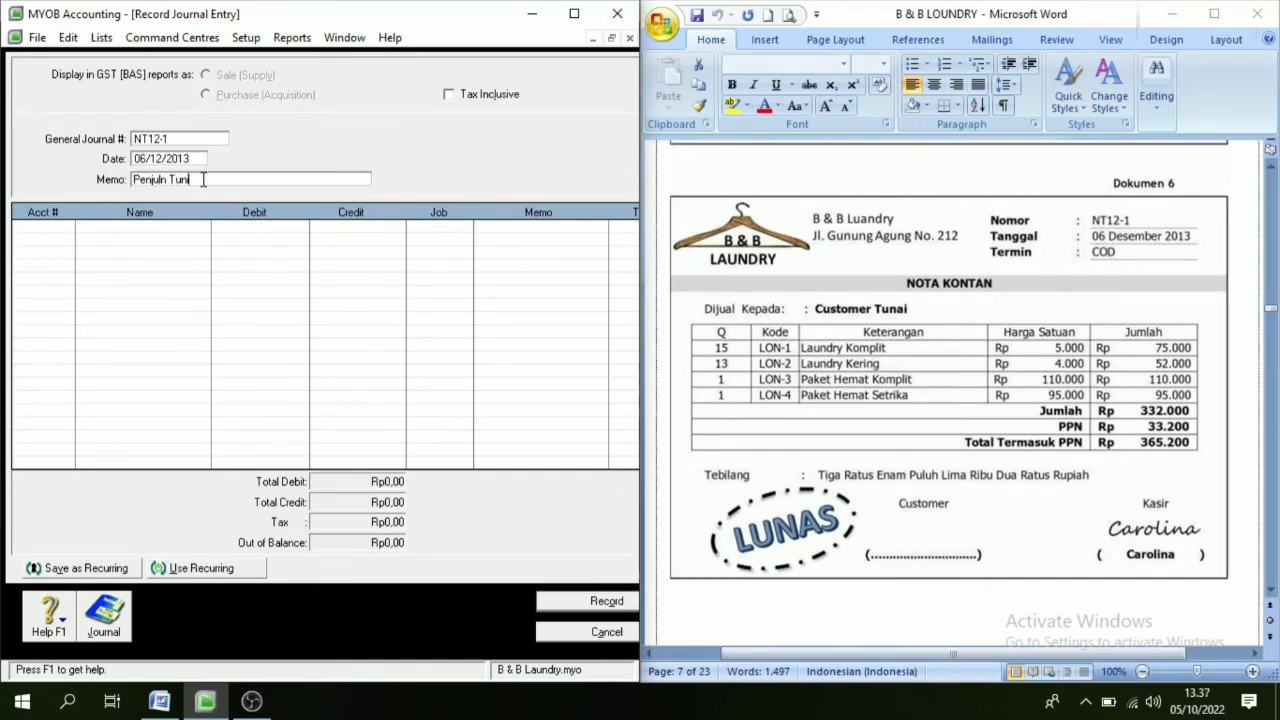
Assign account 1-1200 Cash On Hand to the first journal line and debit it Rp365.200
click(41, 230)
click(67, 229)
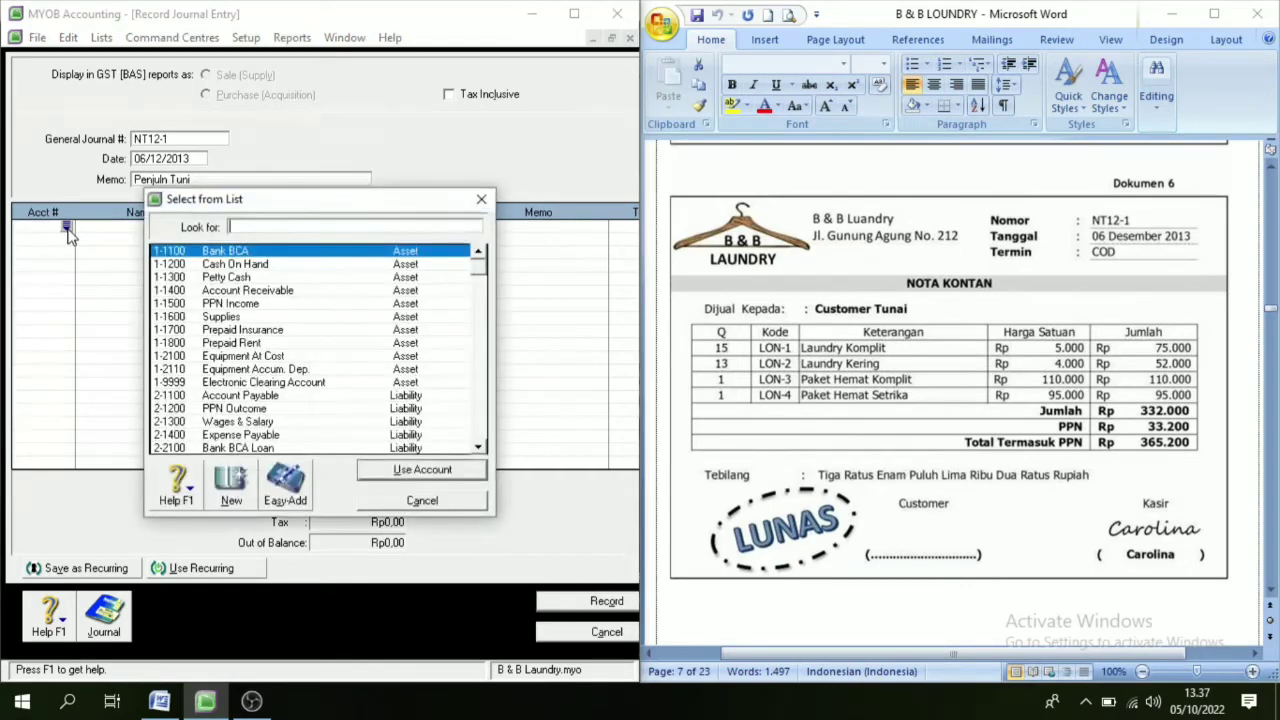
click(246, 266)
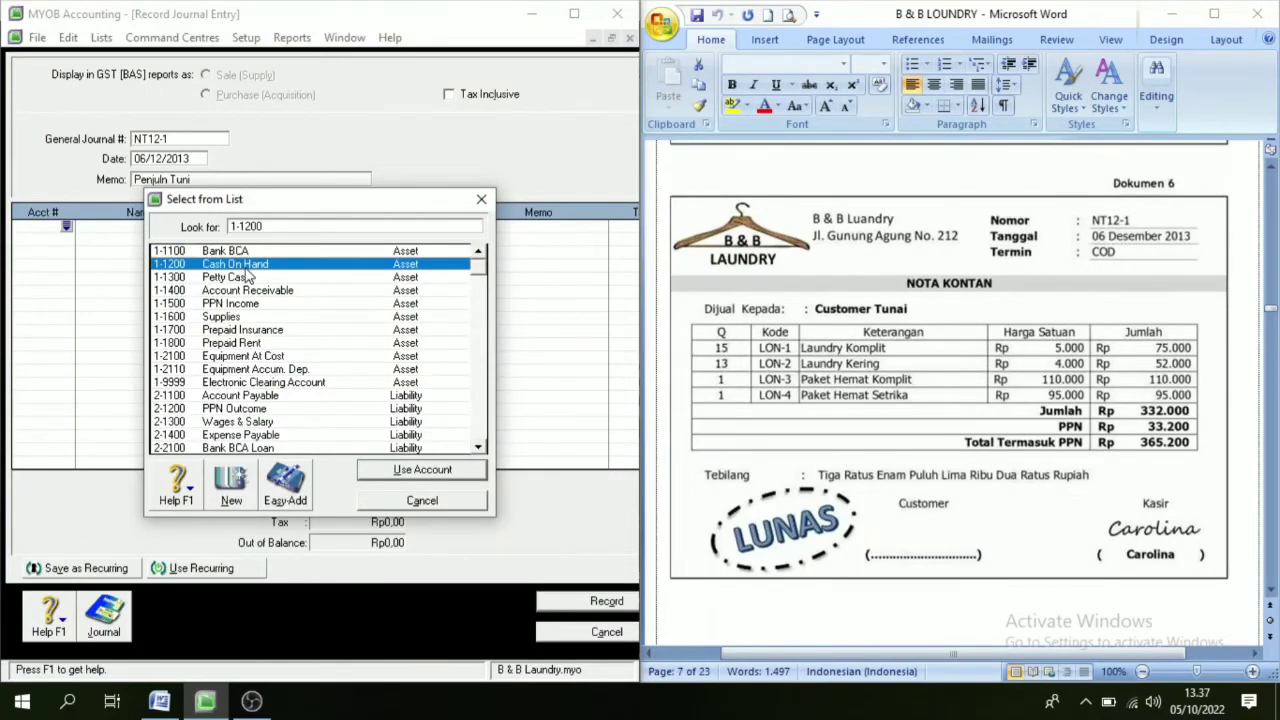
click(403, 469)
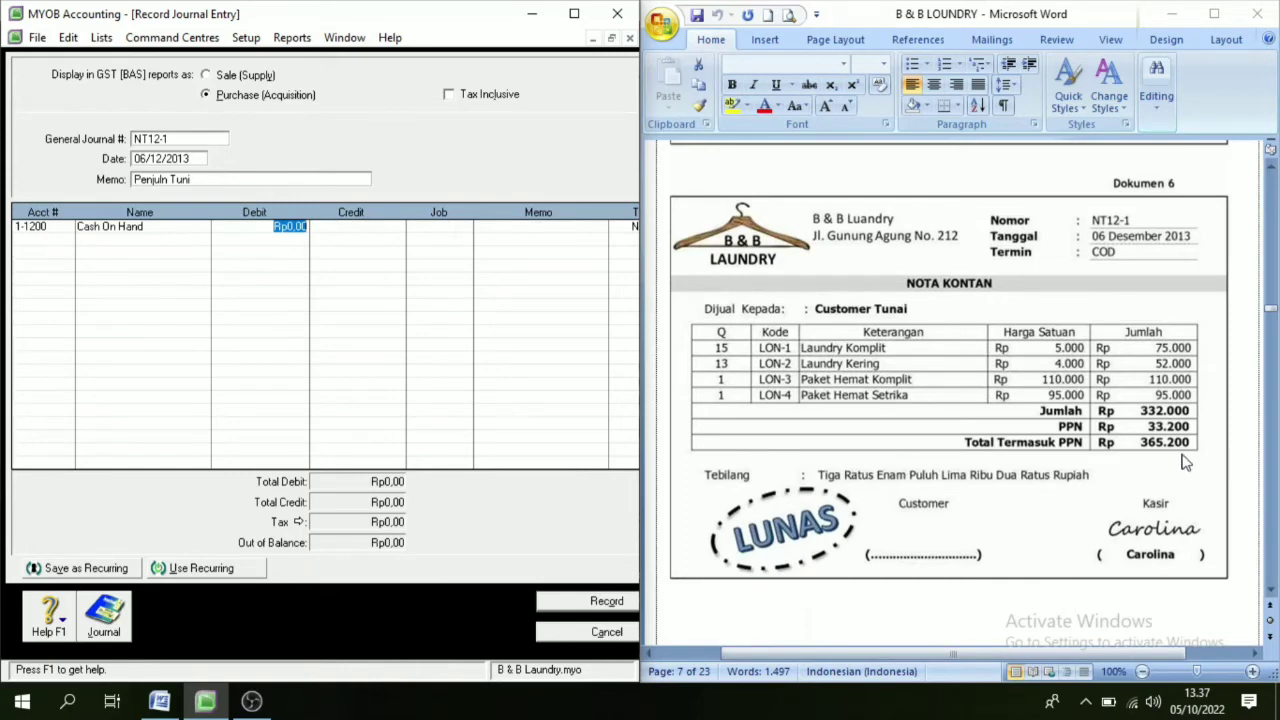
text(365.20)
key(Tab)
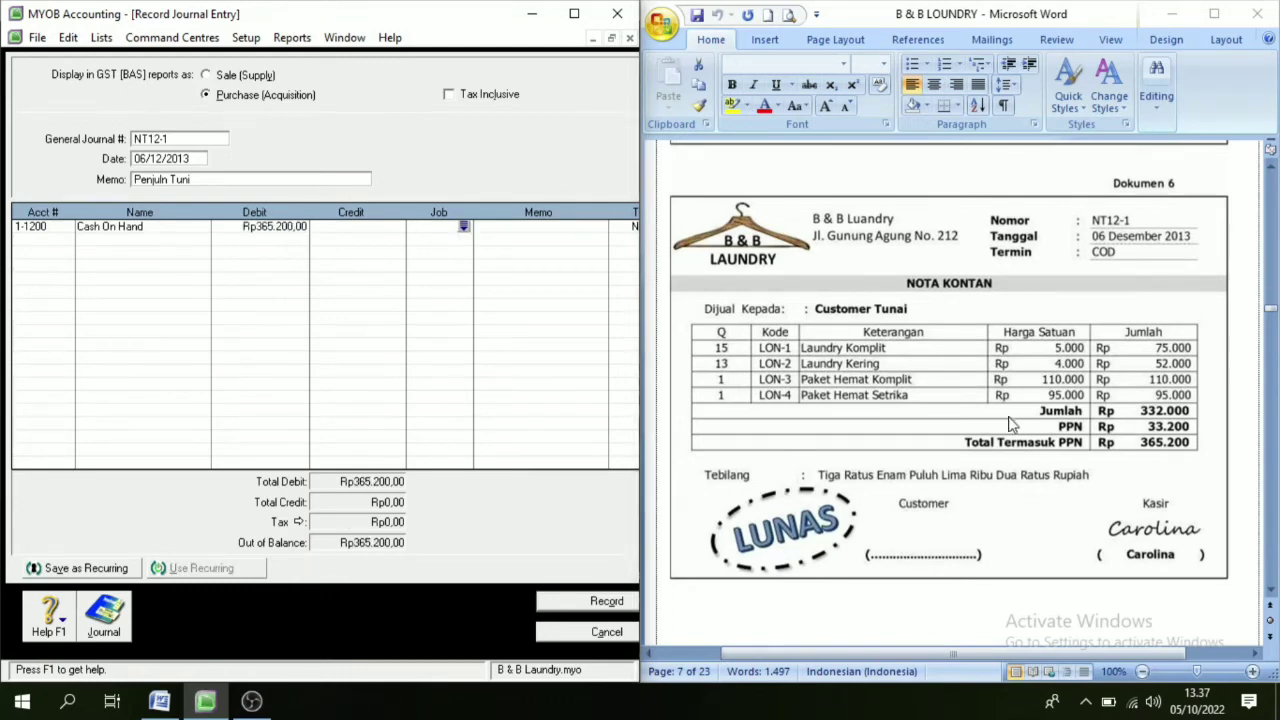
Add account 4-1000 Laundry Income on the second journal line with a credit of Rp332.000
click(49, 240)
click(67, 242)
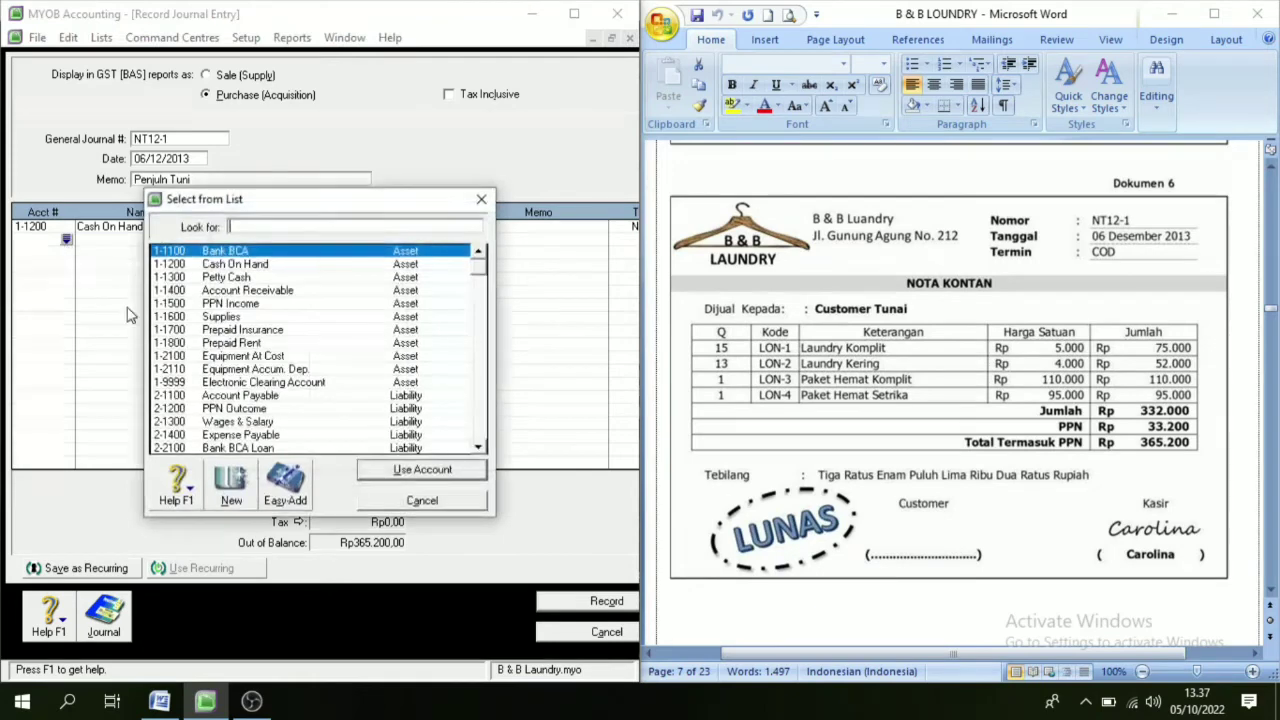
scroll(231, 437, down, 2)
click(233, 437)
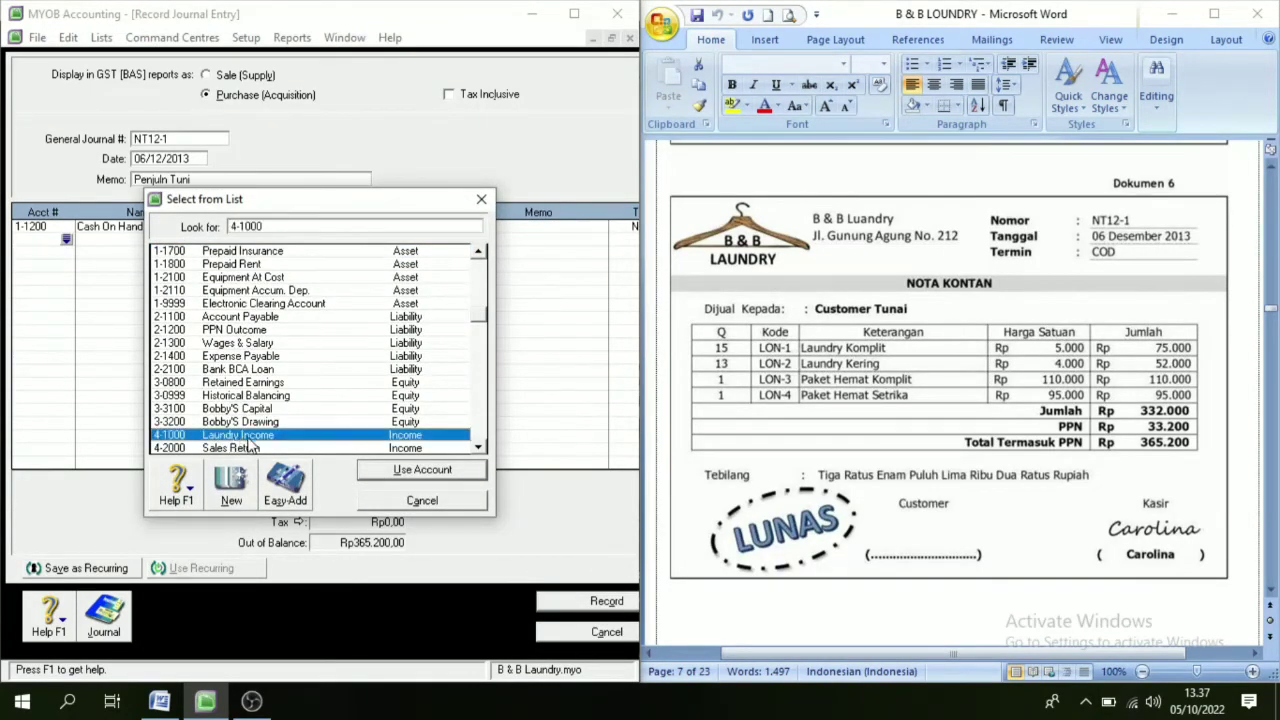
click(408, 470)
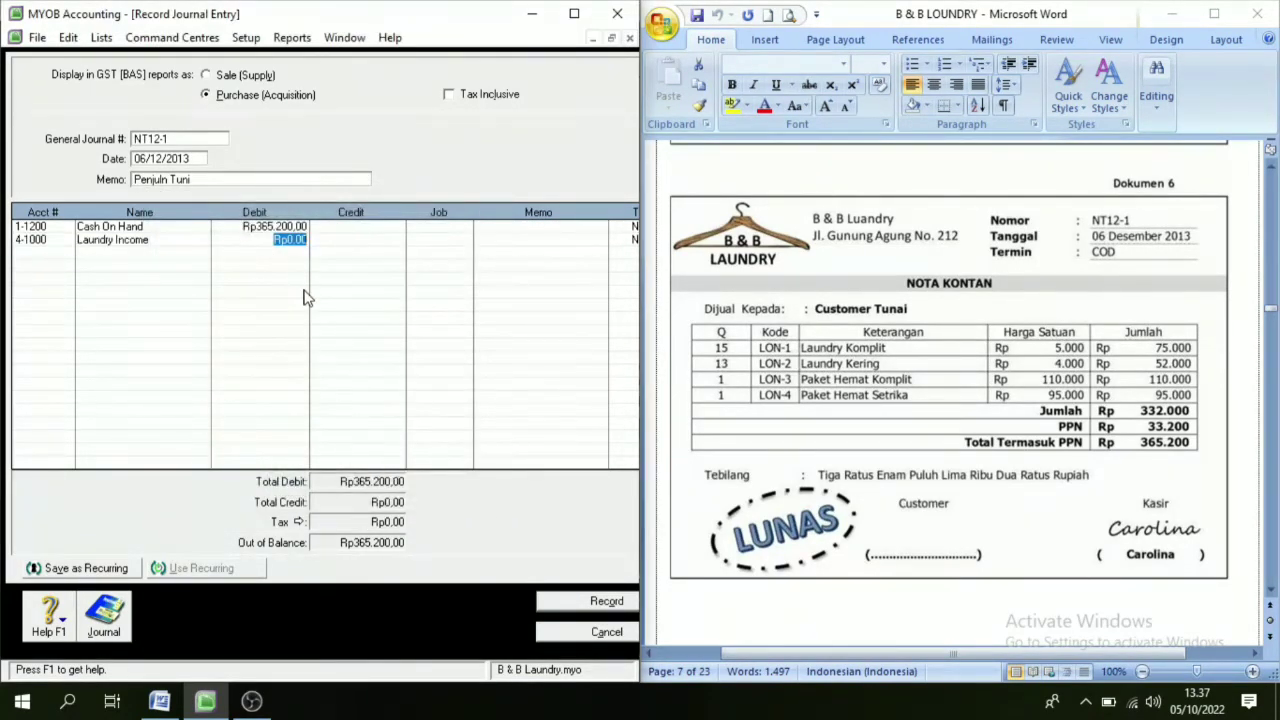
key(Tab)
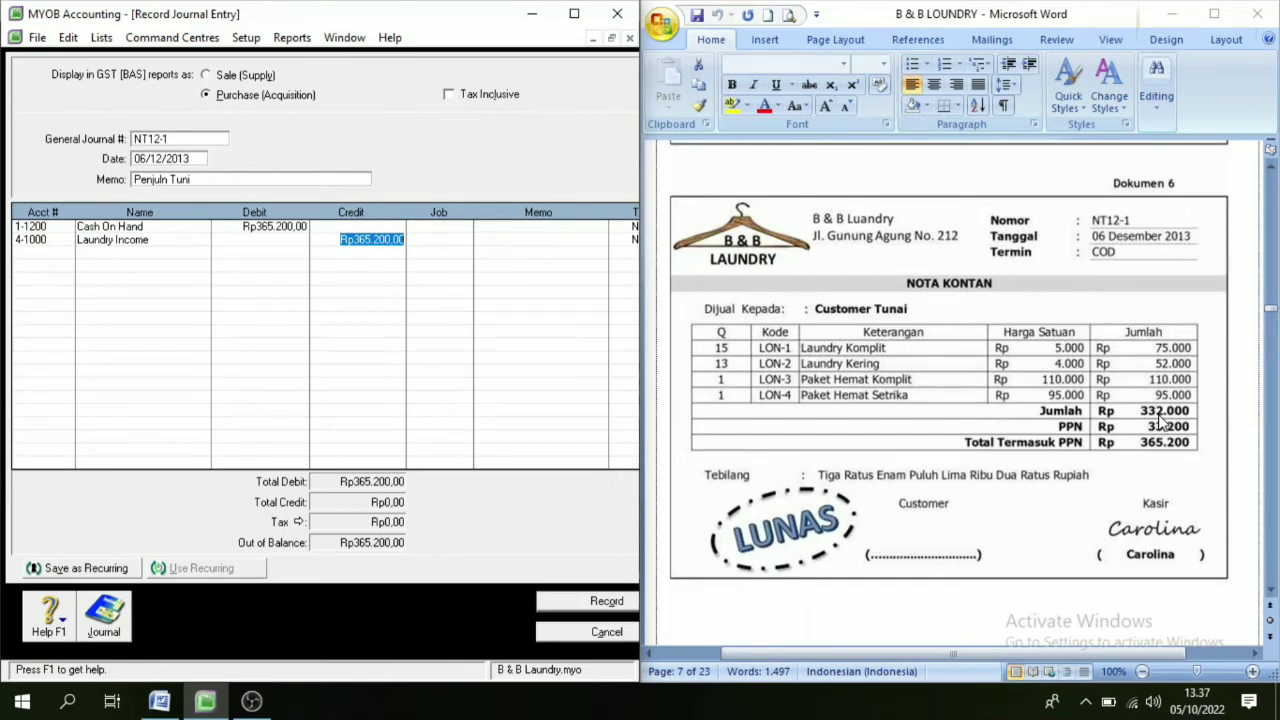
text(332.000)
key(Tab)
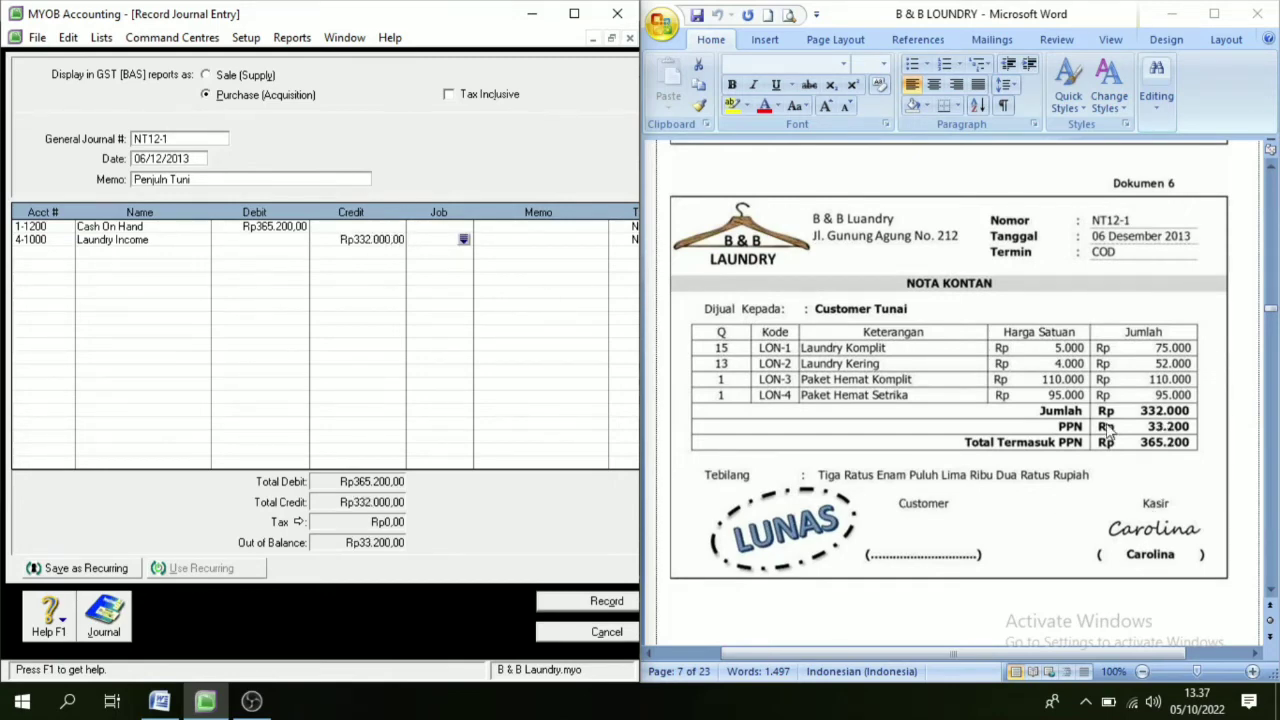
Add account 2-1200 PPN Outcome on the third journal line with a credit of Rp33.200 and record the journal entry
click(57, 252)
click(66, 252)
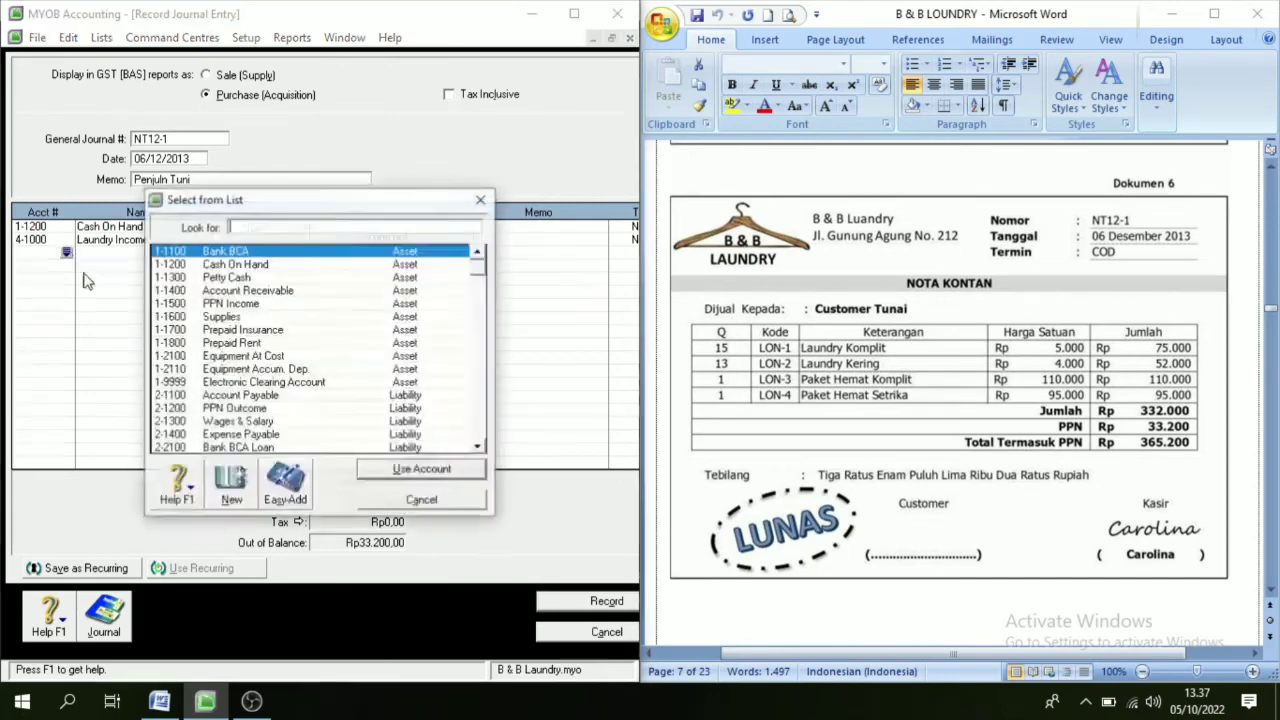
text(2-1200)
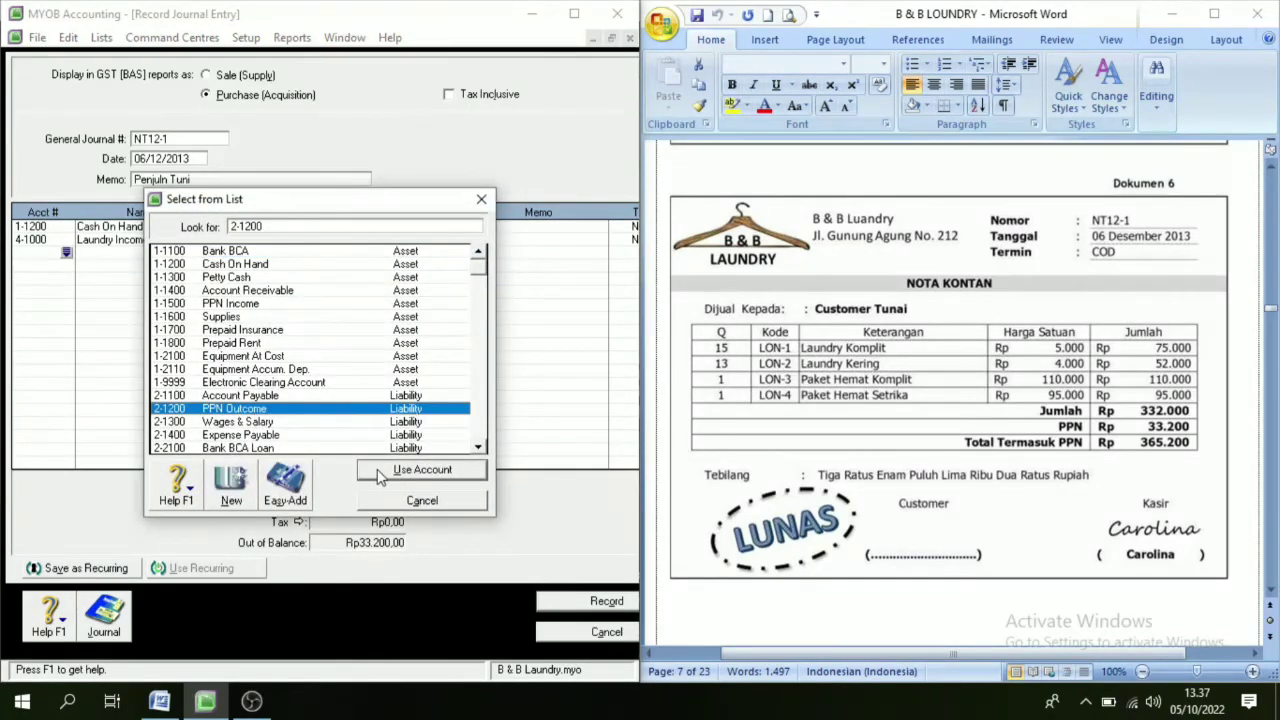
click(380, 477)
key(Tab)
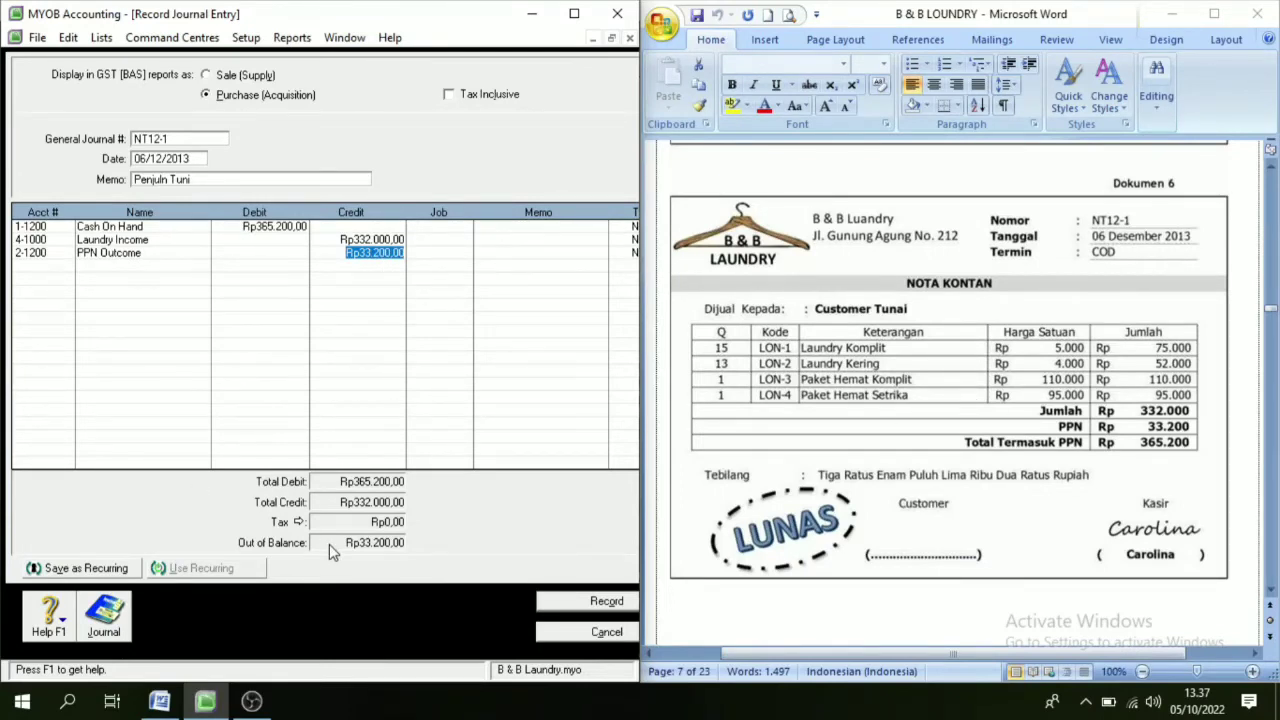
key(Tab)
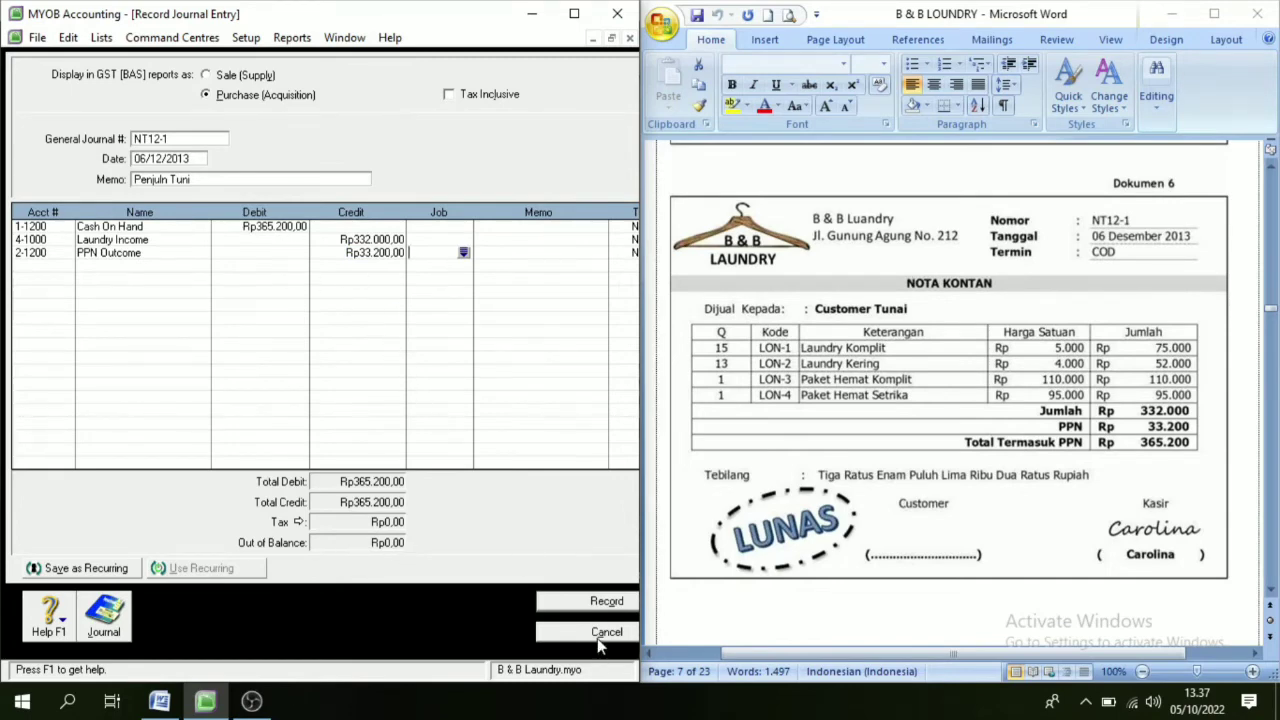
click(592, 603)
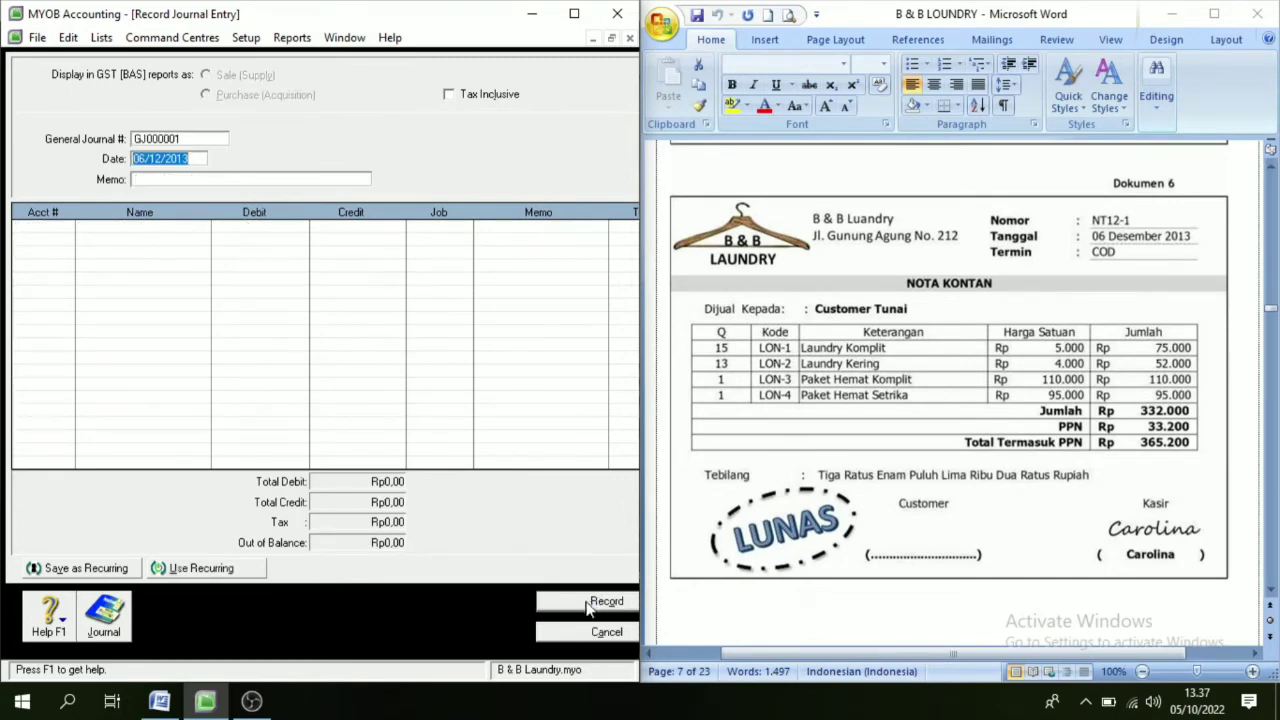
Fill in the journal header for the Dokumen 7 petty cash voucher with number VKK-2, date 07/12/2013 and memo "Pembutn Brosur"
scroll(955, 545, down, 1)
scroll(955, 545, down, 10)
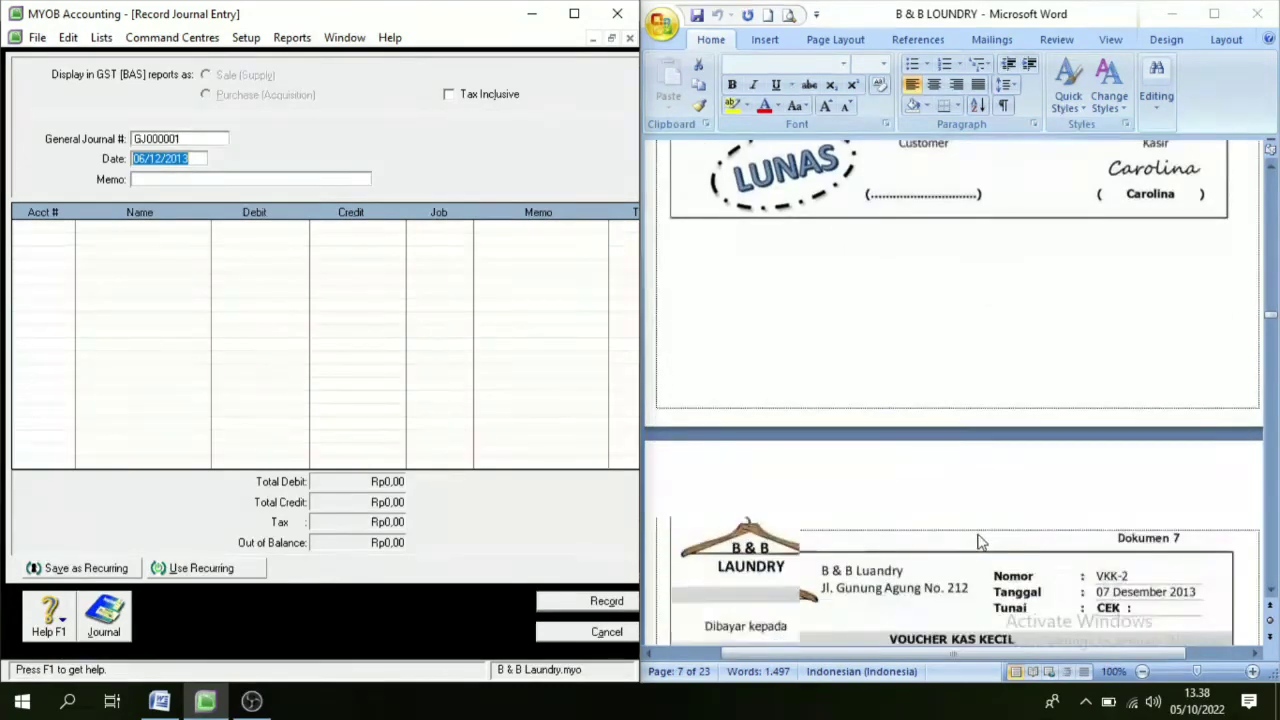
scroll(959, 530, down, 3)
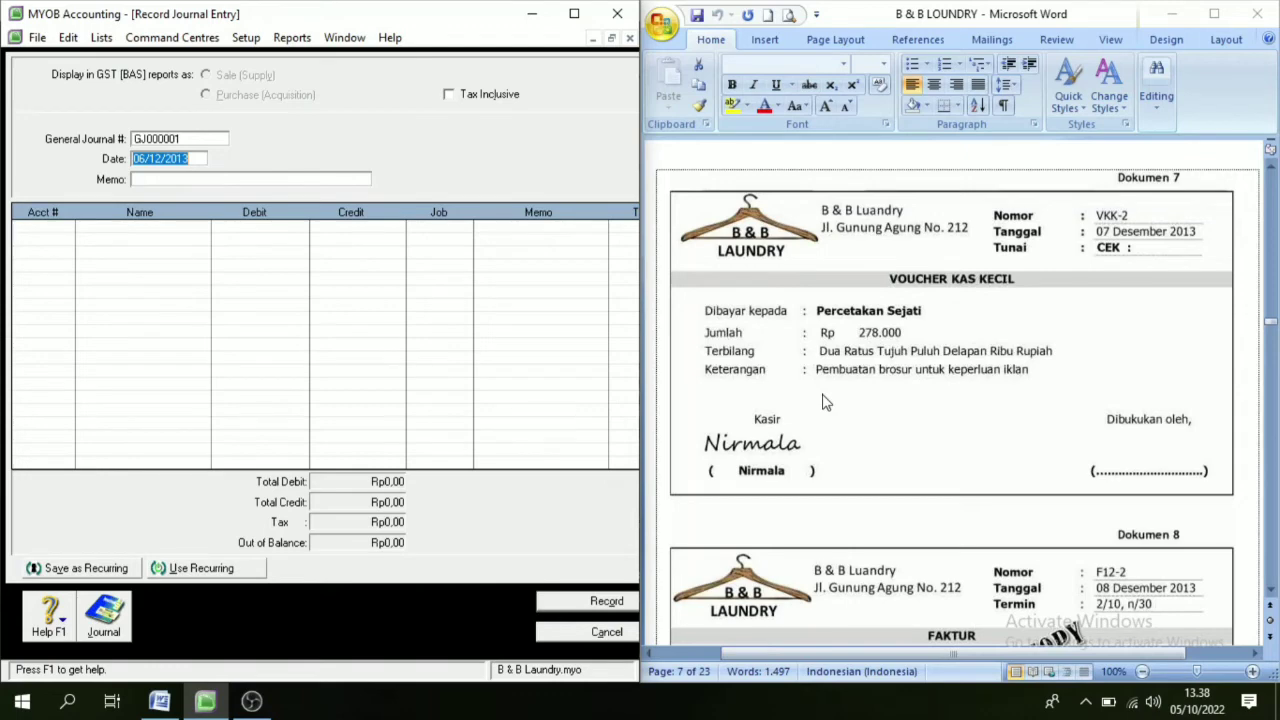
click(193, 138)
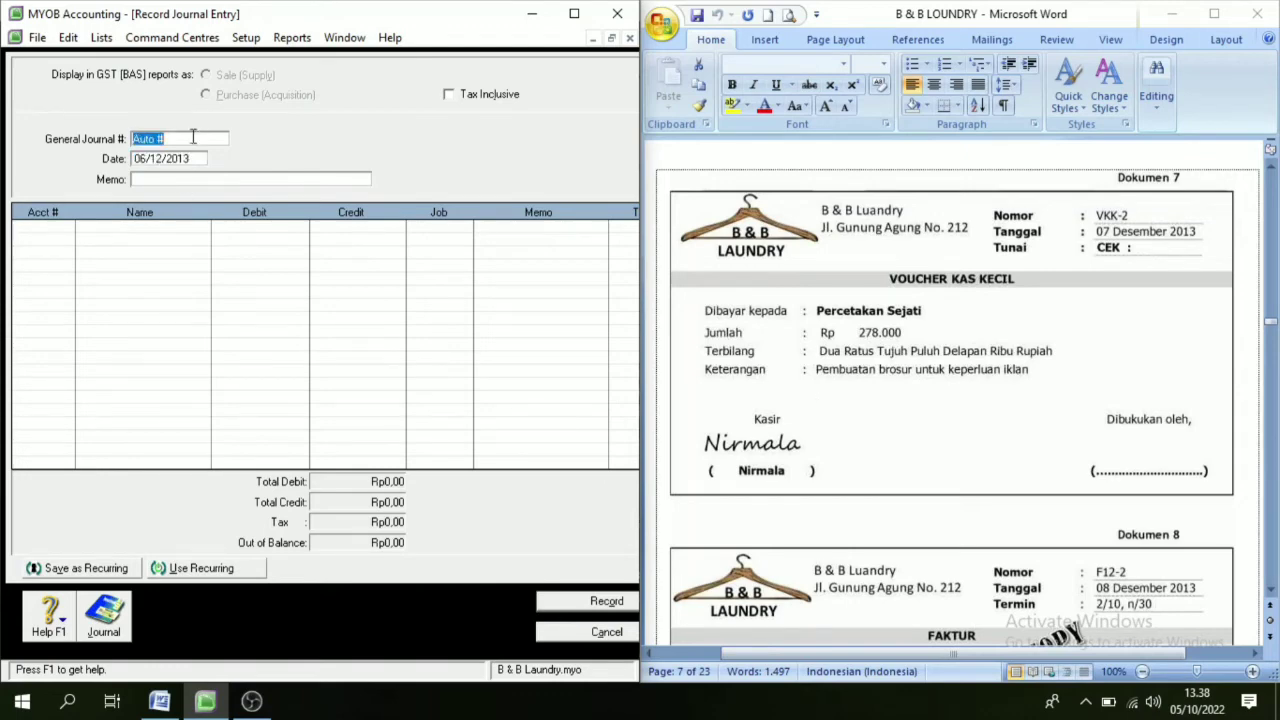
text(VKK-2)
key(Tab)
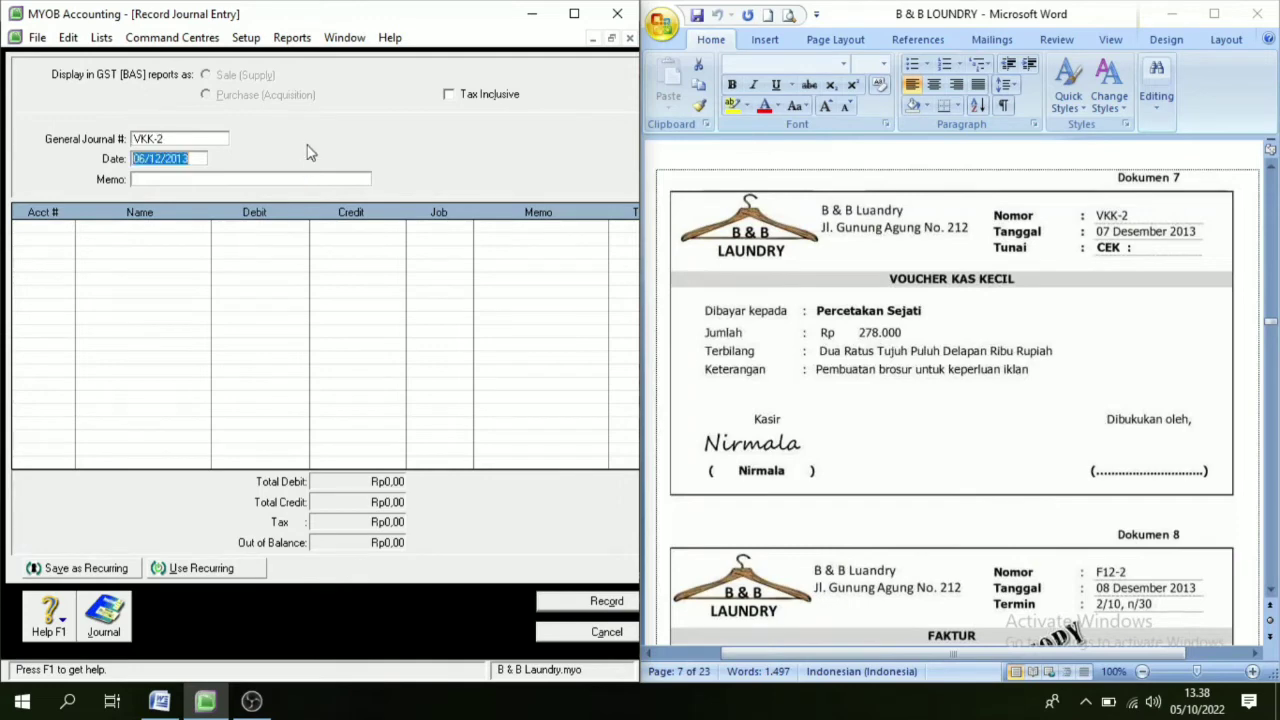
text(7)
key(Tab)
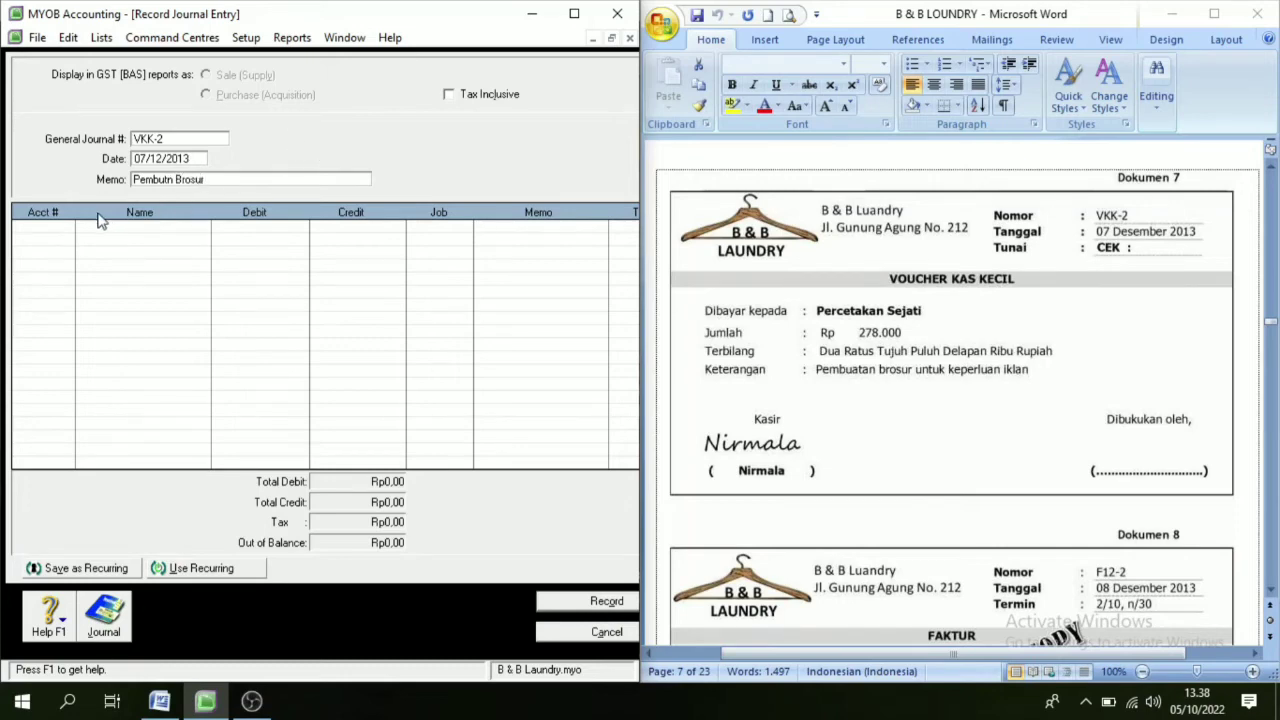
Assign account 6-1200 Advertising Expense to the first journal line and debit it Rp278.000
click(62, 228)
click(66, 229)
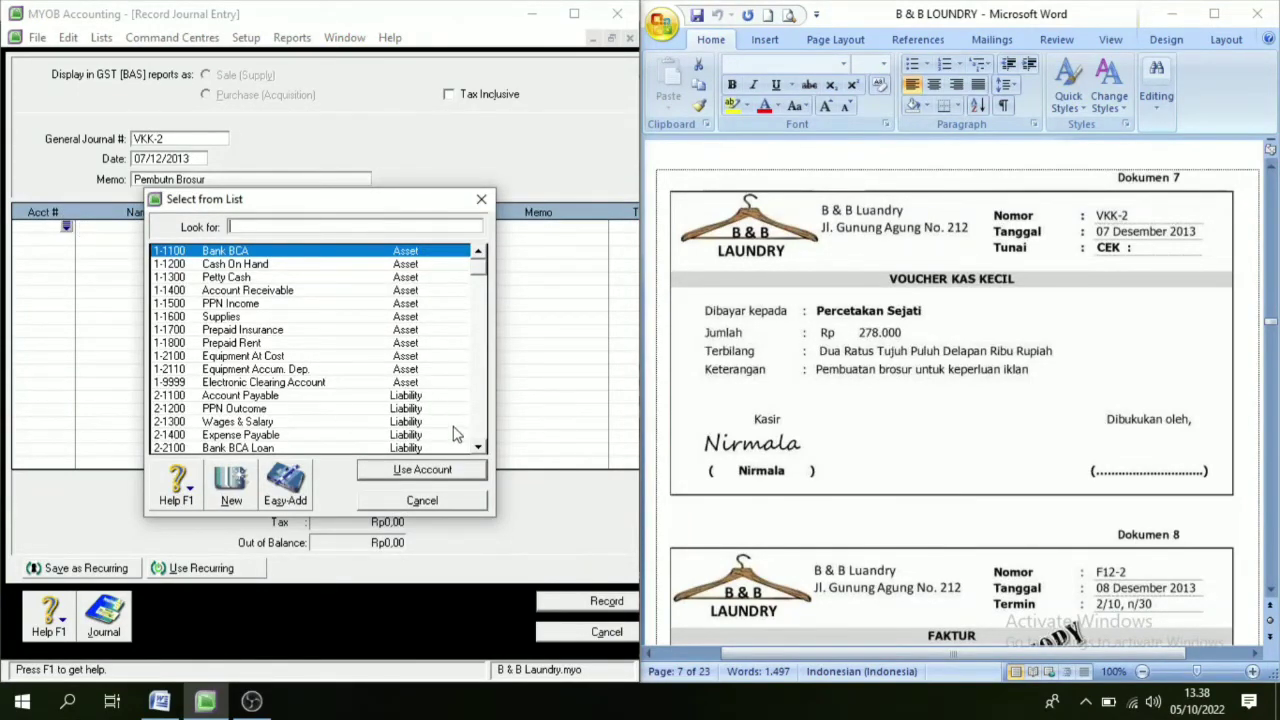
click(482, 446)
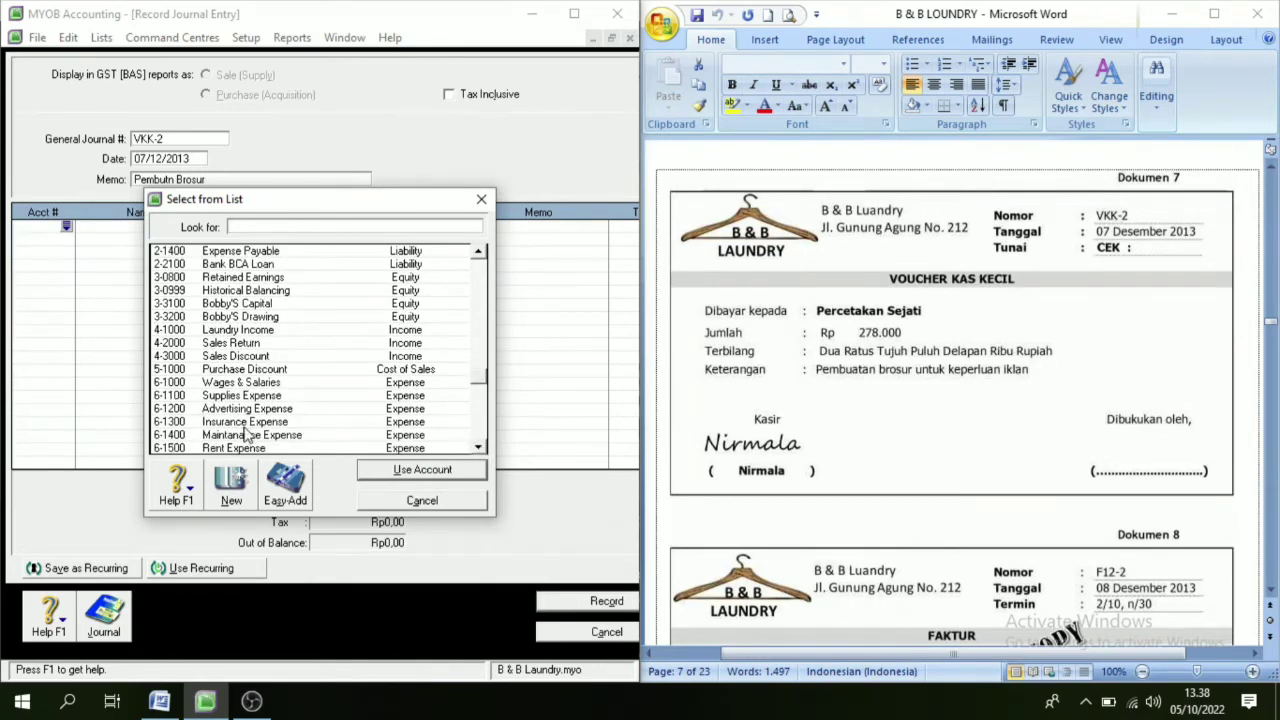
click(214, 415)
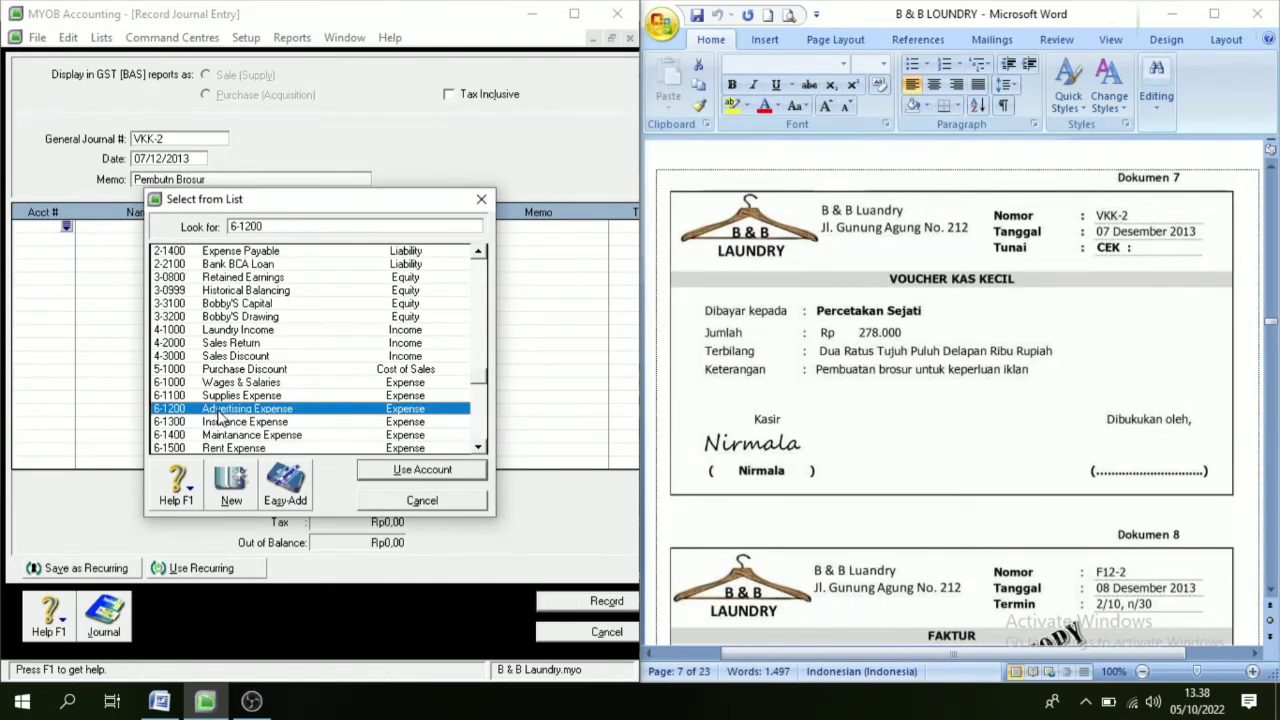
click(424, 472)
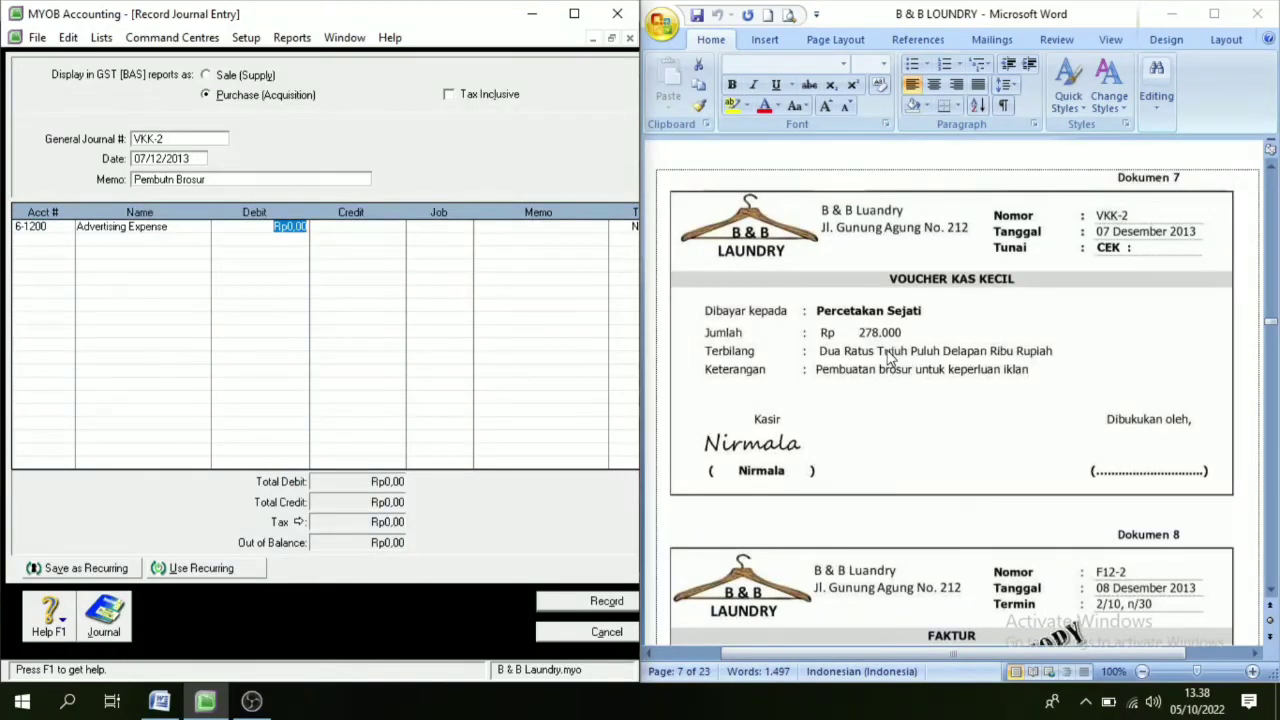
text(278000)
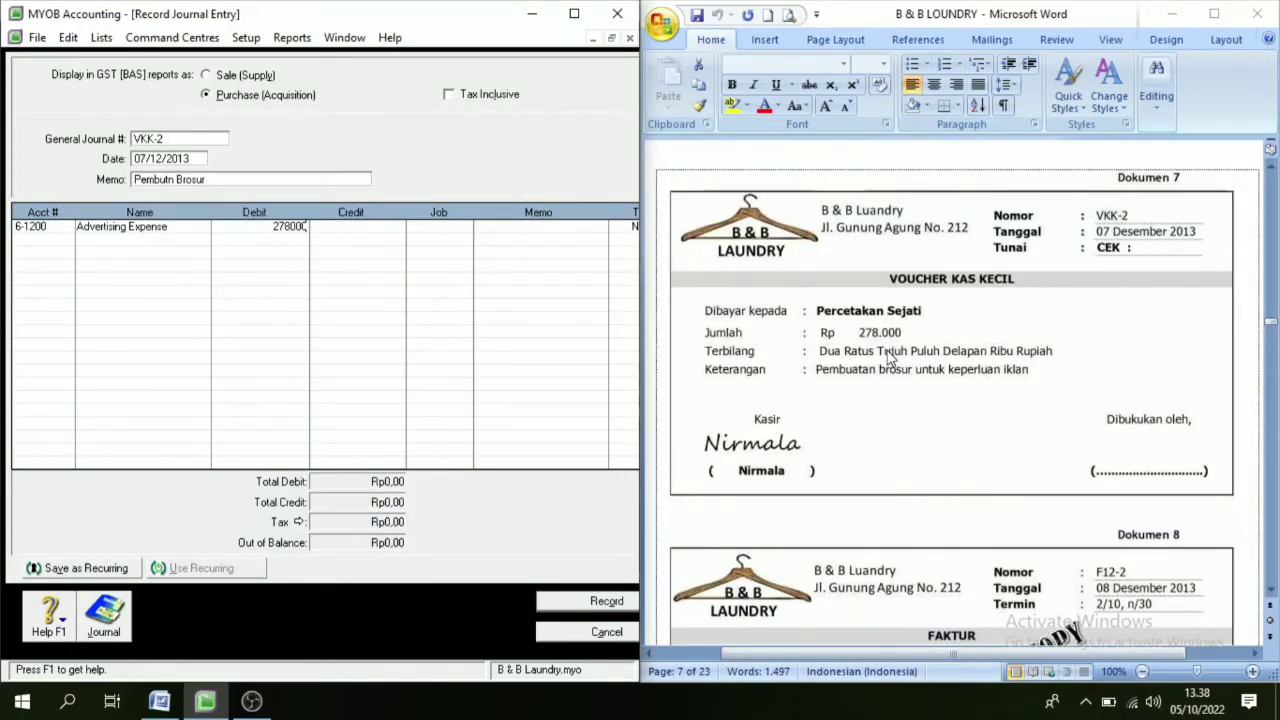
key(Tab)
Add account 1-1300 Petty Cash on the second journal line with a credit of Rp278.000 and record the journal entry
click(46, 239)
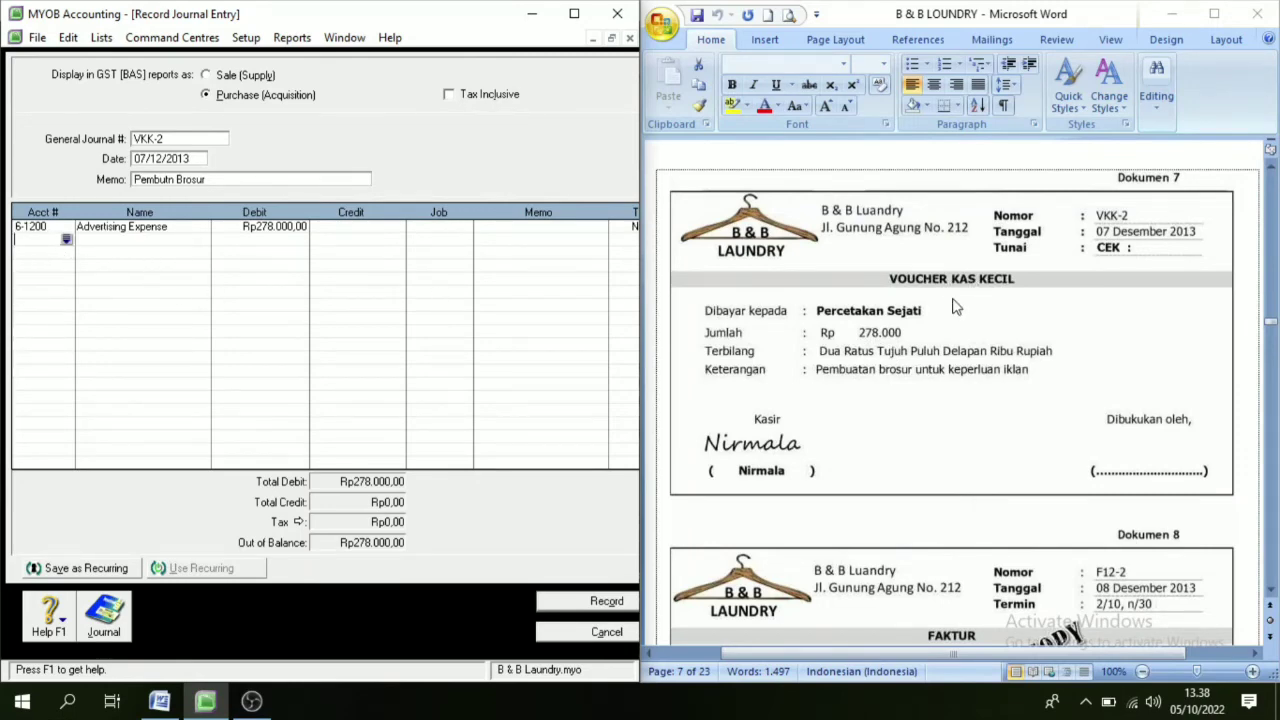
click(67, 240)
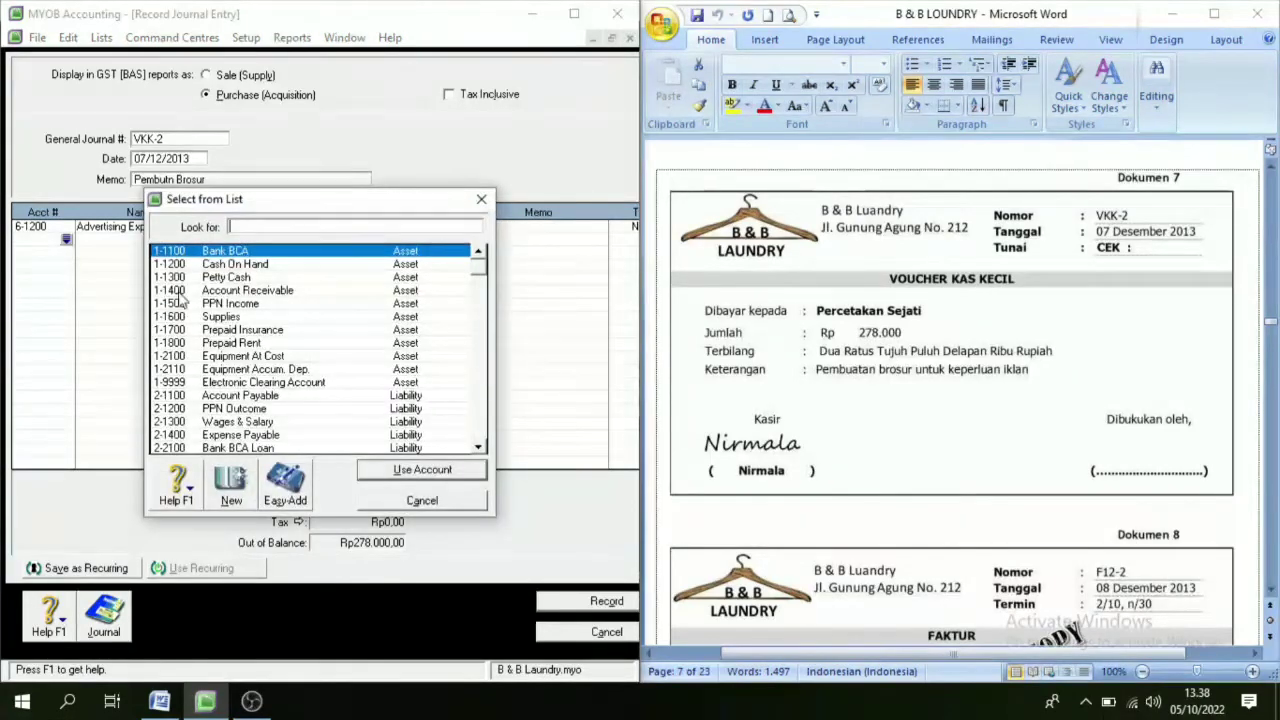
click(240, 277)
click(424, 472)
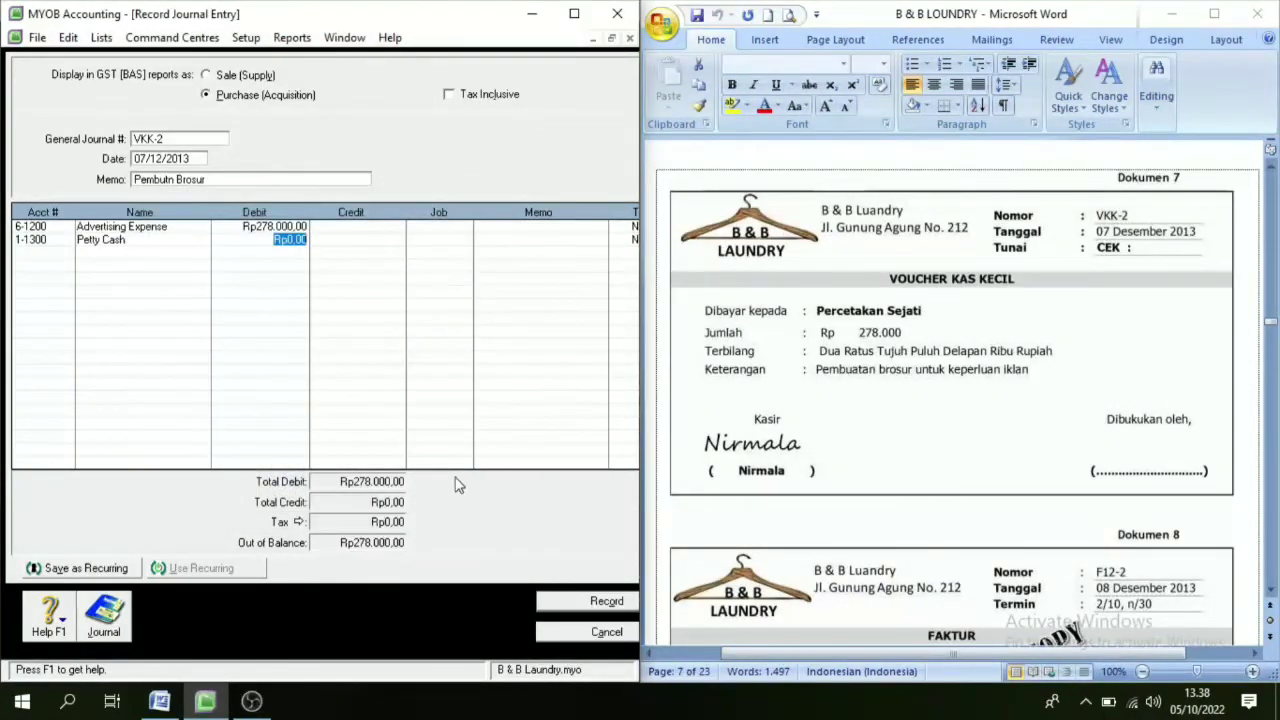
key(Tab)
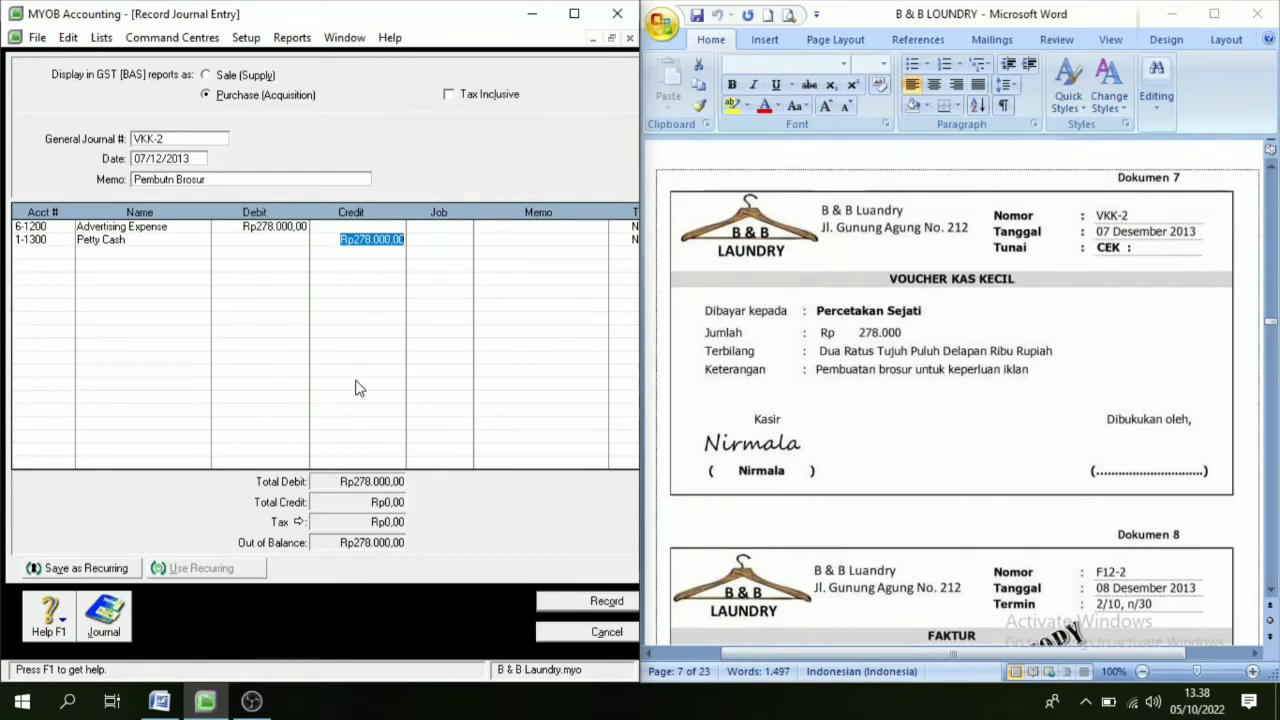
key(Tab)
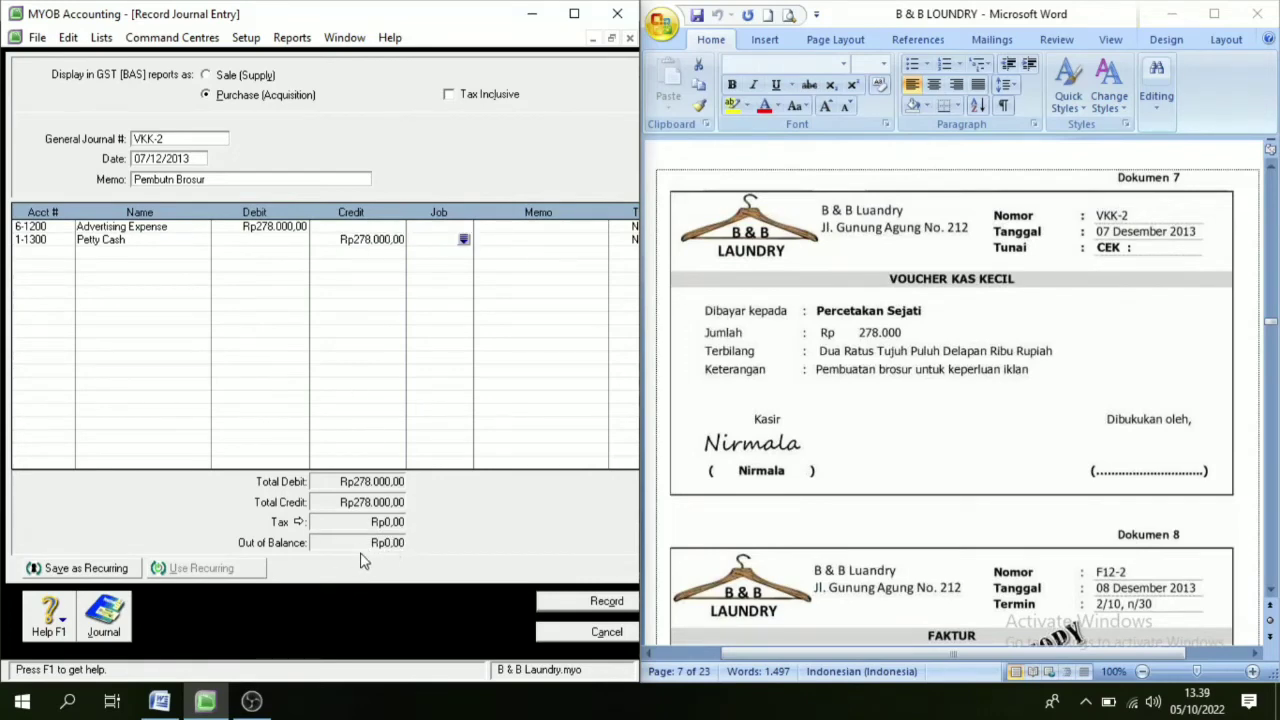
click(582, 611)
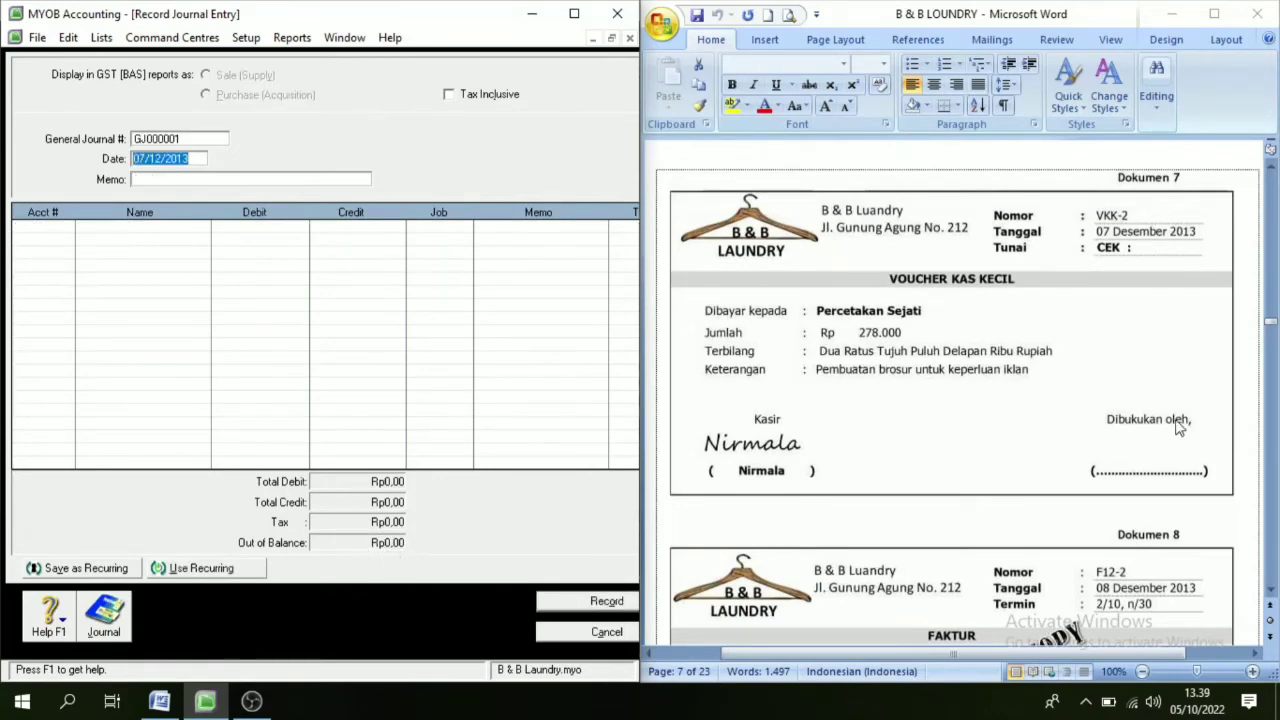
Fill in the journal header for the Dokumen 8 invoice with number F12-2, date 08/12/2013 and memo "Penjuln Js Kredit"
scroll(1177, 425, down, 6)
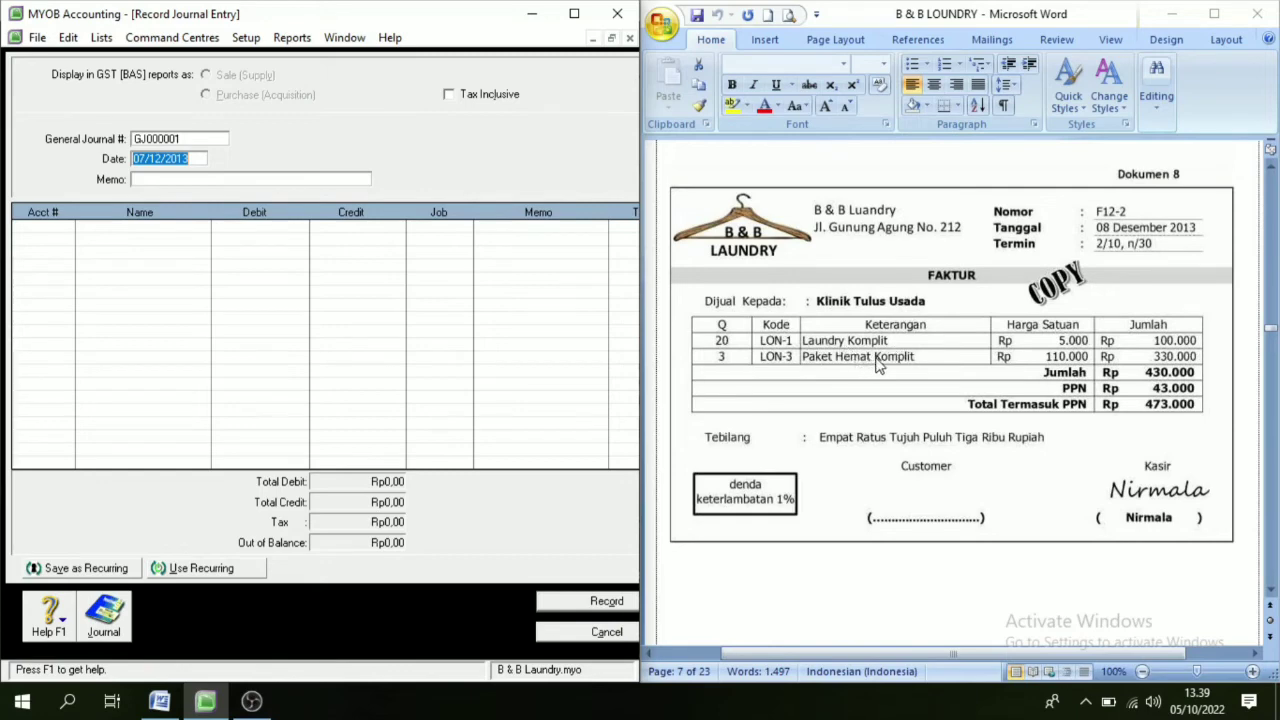
click(193, 139)
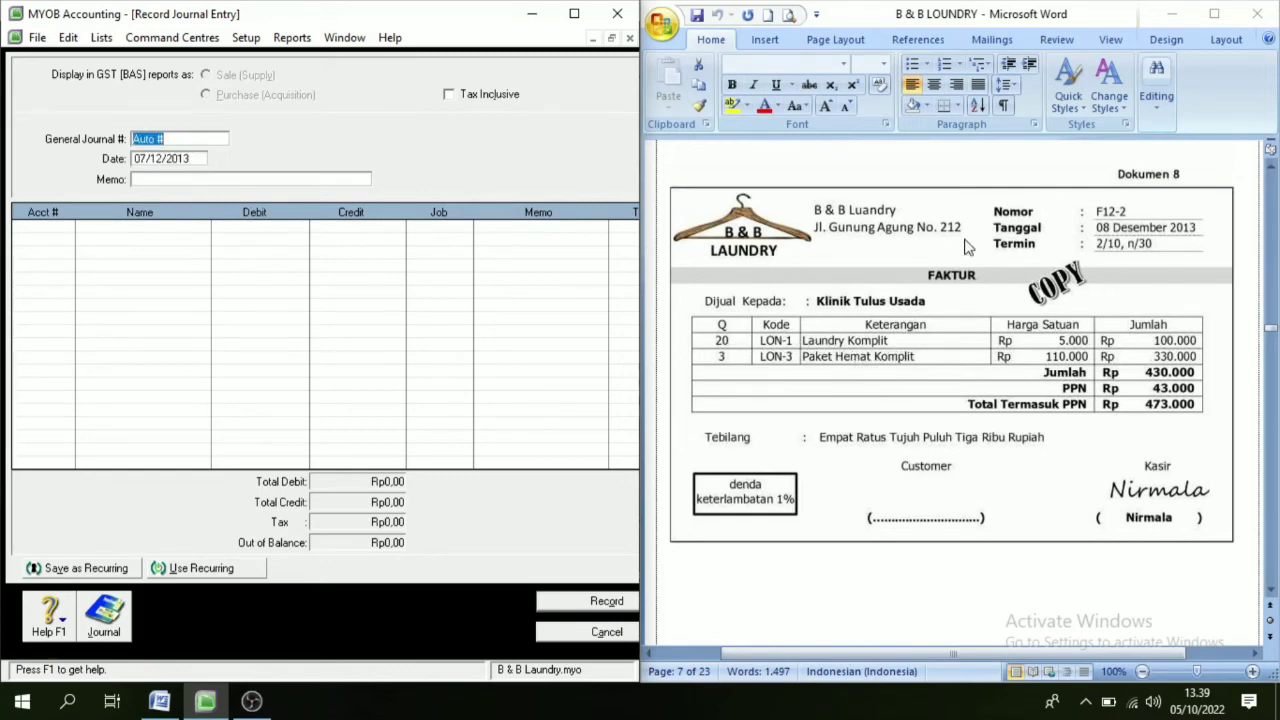
text(F12-2)
key(Tab)
text(8)
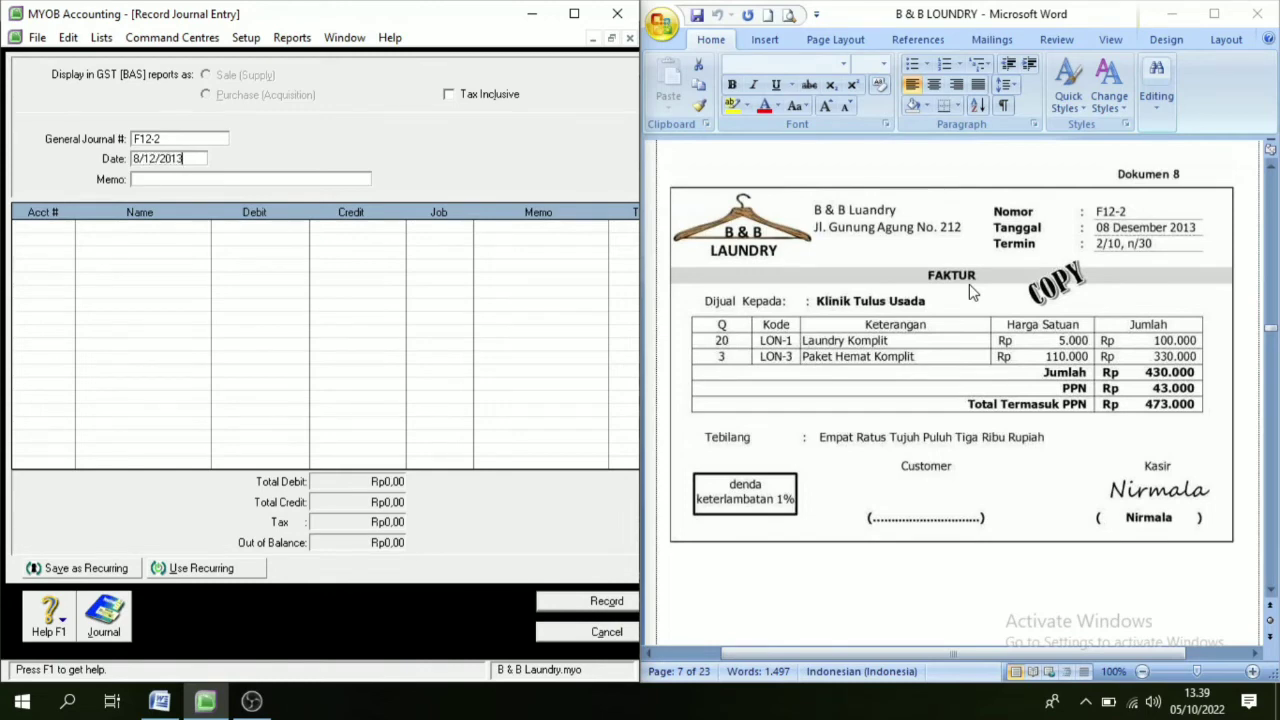
text(/12/2013)
key(Tab)
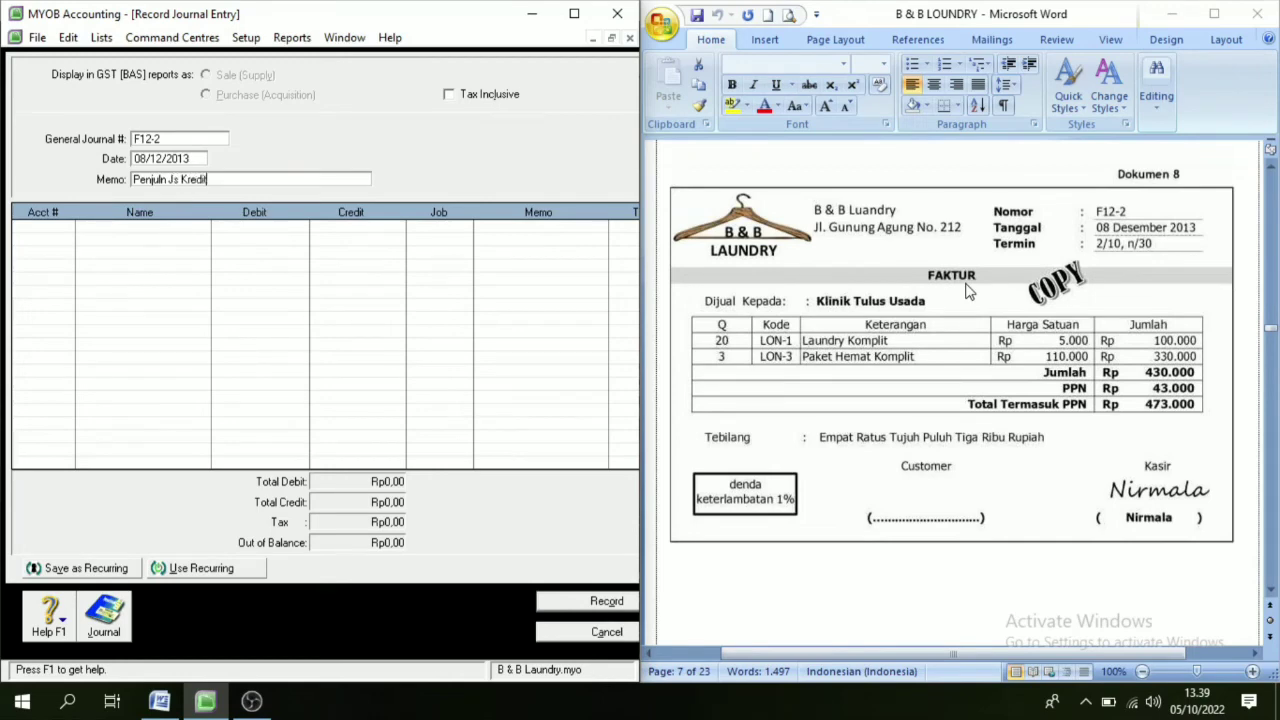
Assign account 1-1400 Account Receivable to the first journal line and debit it Rp473.000
click(53, 226)
click(66, 228)
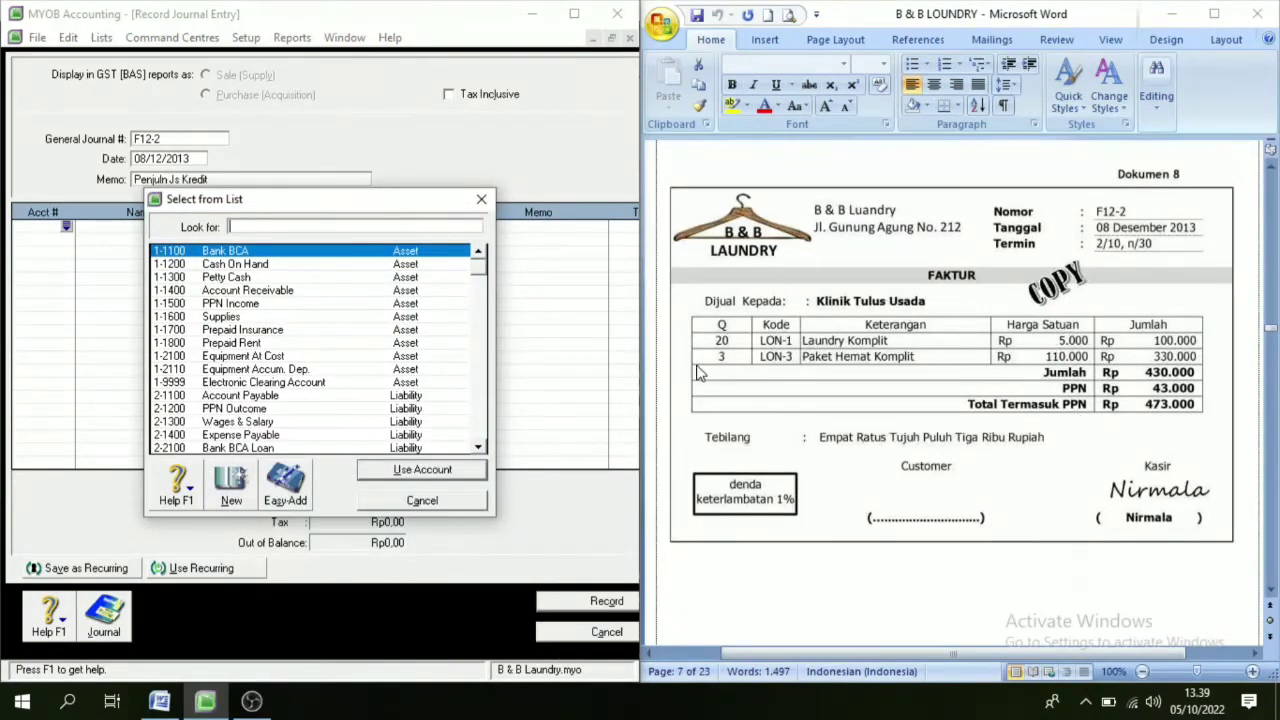
click(236, 290)
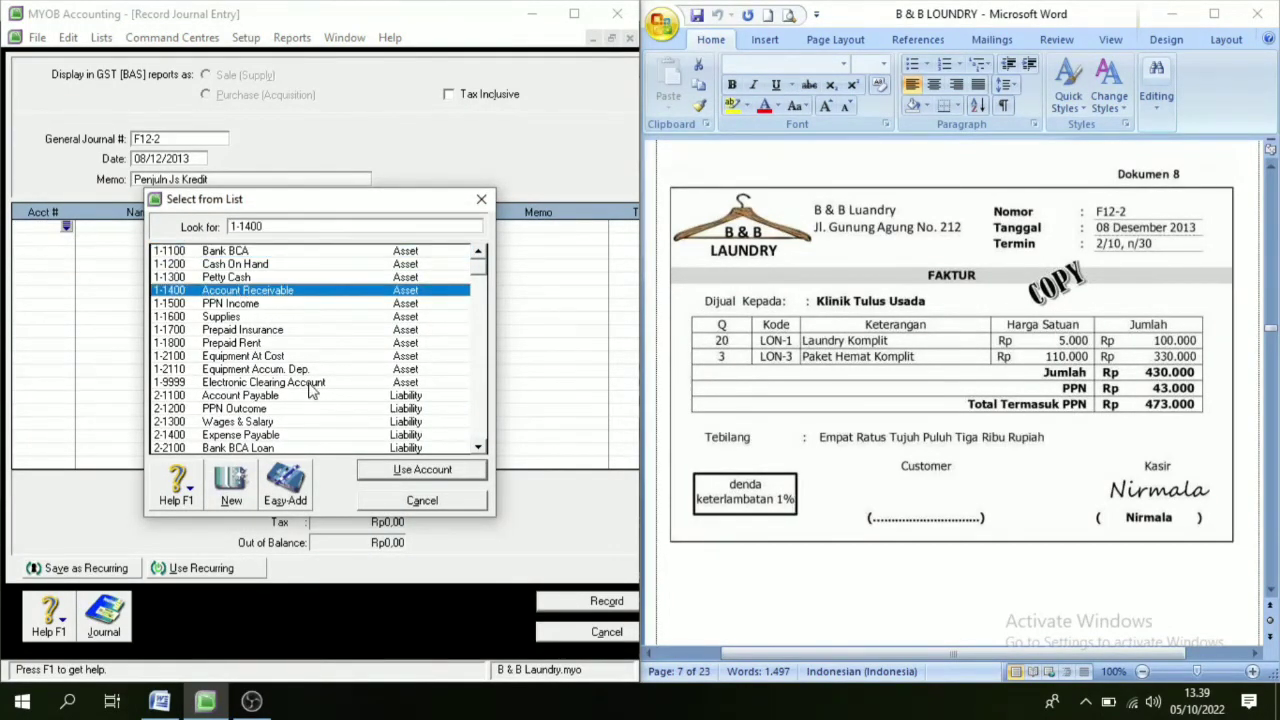
click(422, 469)
click(238, 418)
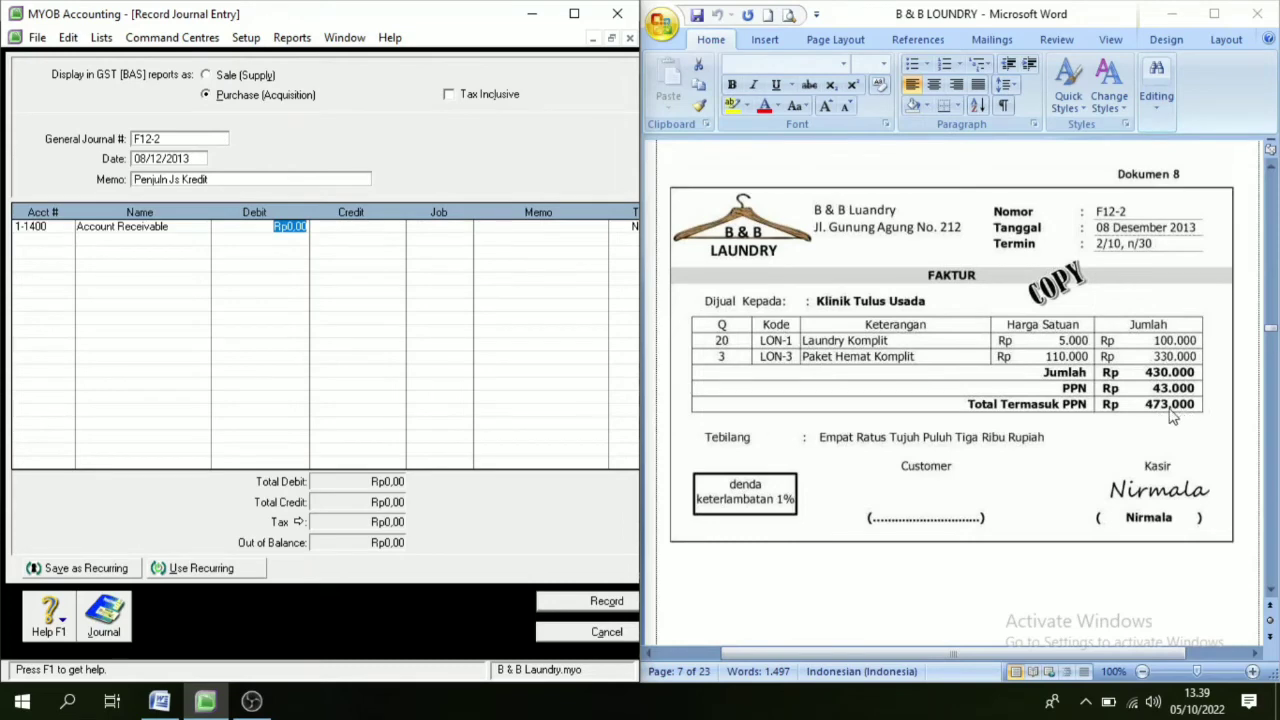
text(473000)
key(Tab)
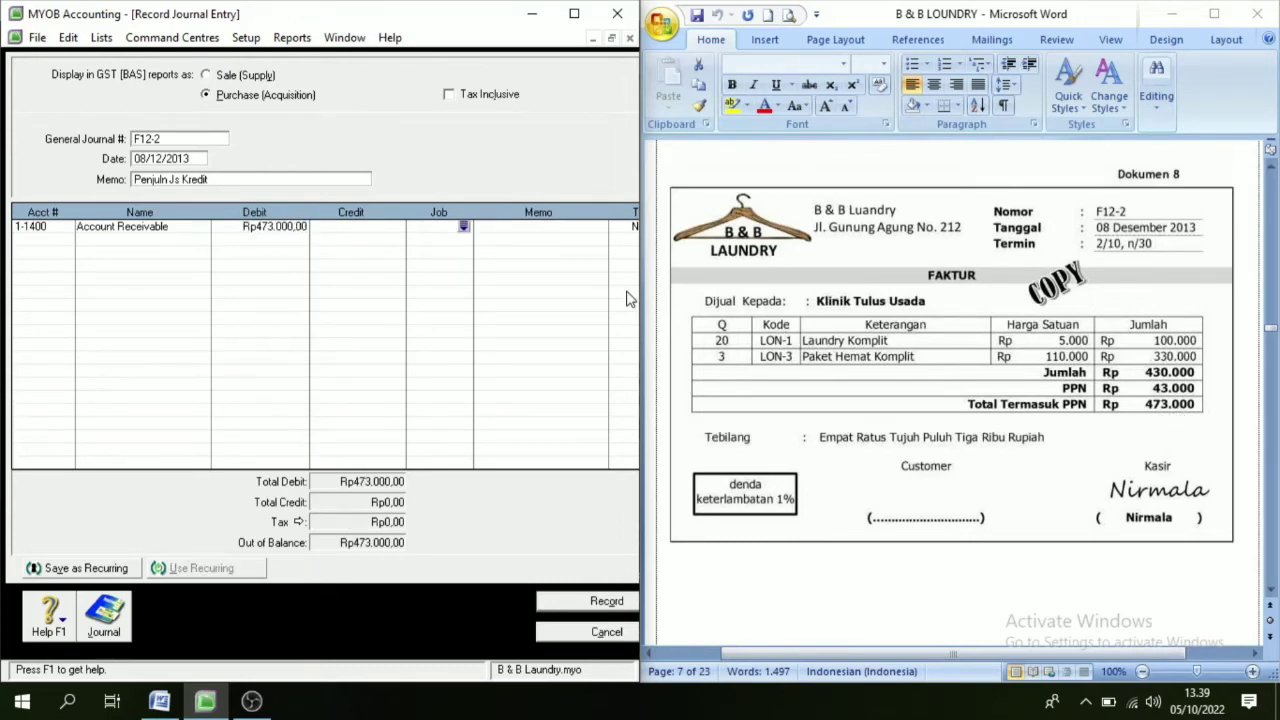
Add account 4-1000 Laundry Income on the second journal line with a credit of Rp430.000
click(43, 240)
click(66, 241)
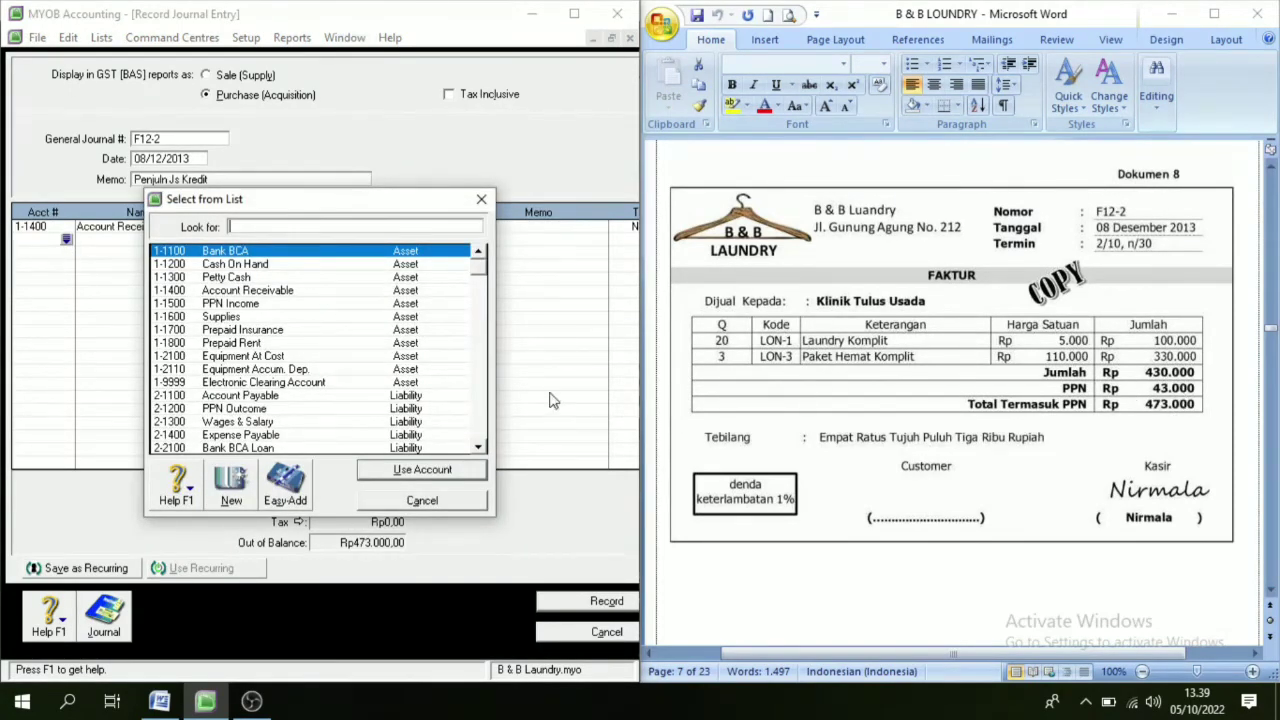
scroll(258, 438, down, 2)
click(255, 436)
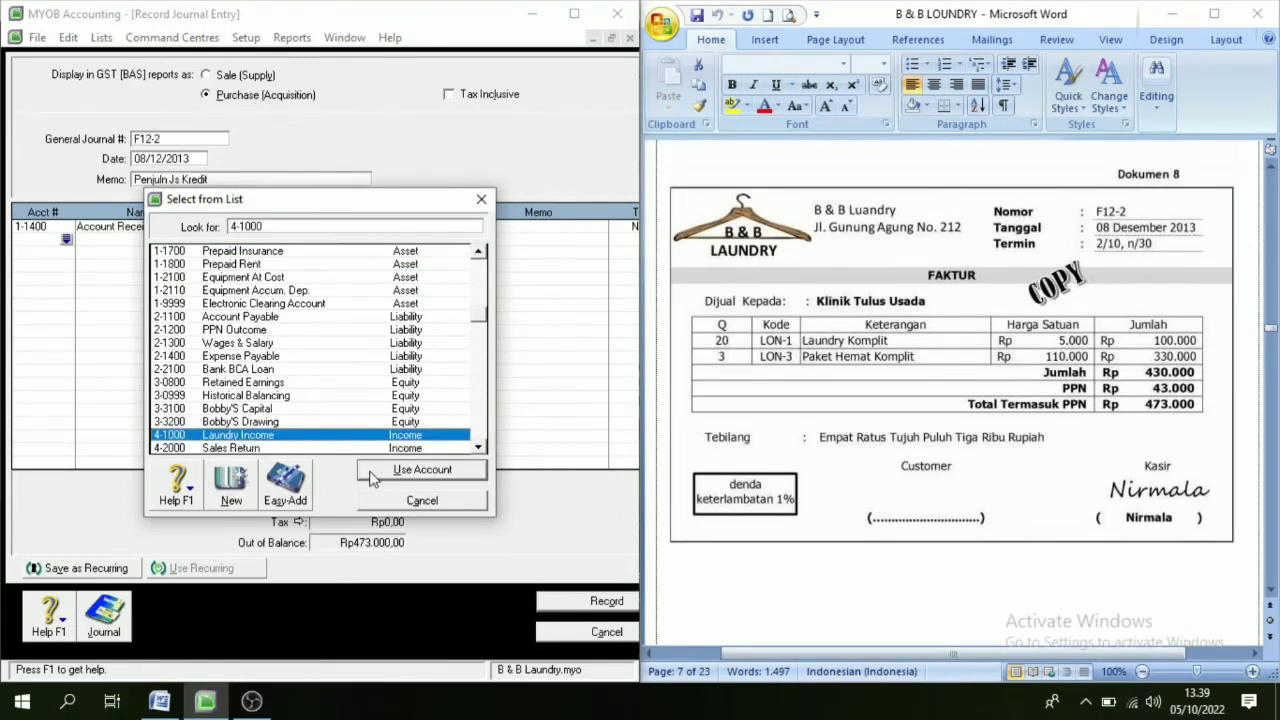
click(378, 478)
key(Tab)
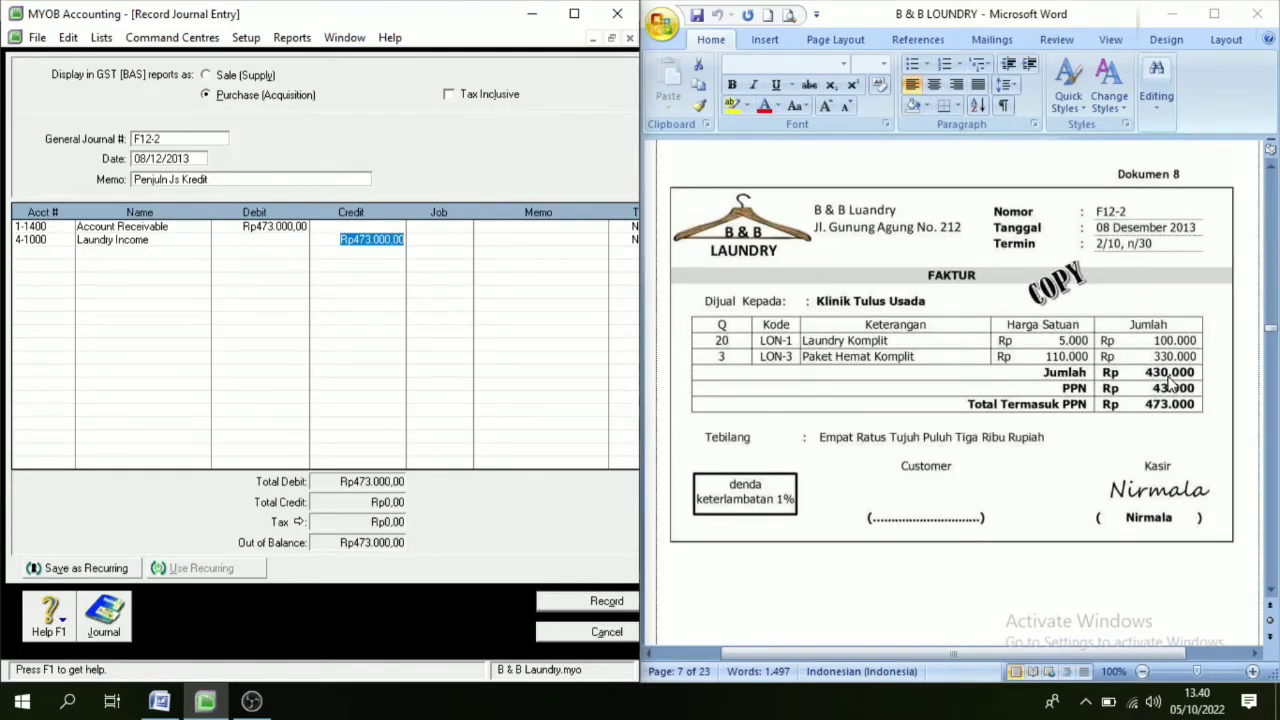
text(430.000)
key(Tab)
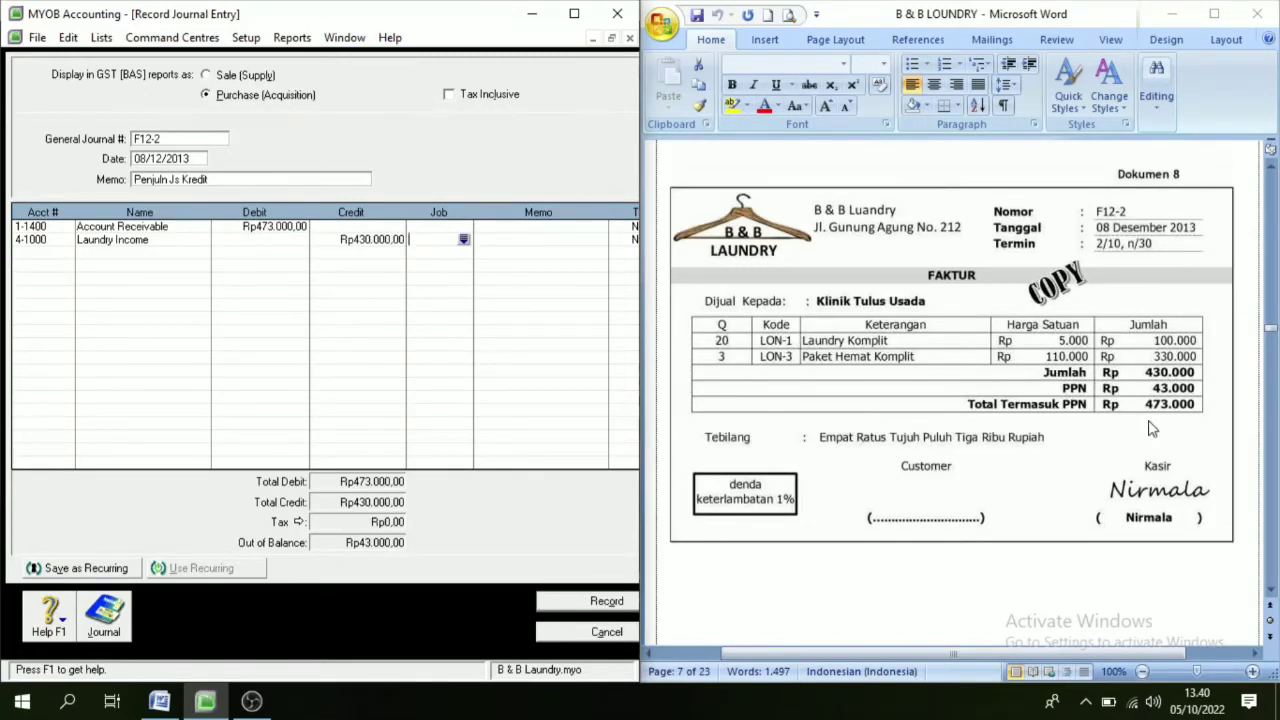
Add account 2-1200 PPN Outcome on the third journal line with a credit of Rp43.000 and record the journal entry
click(62, 254)
click(66, 252)
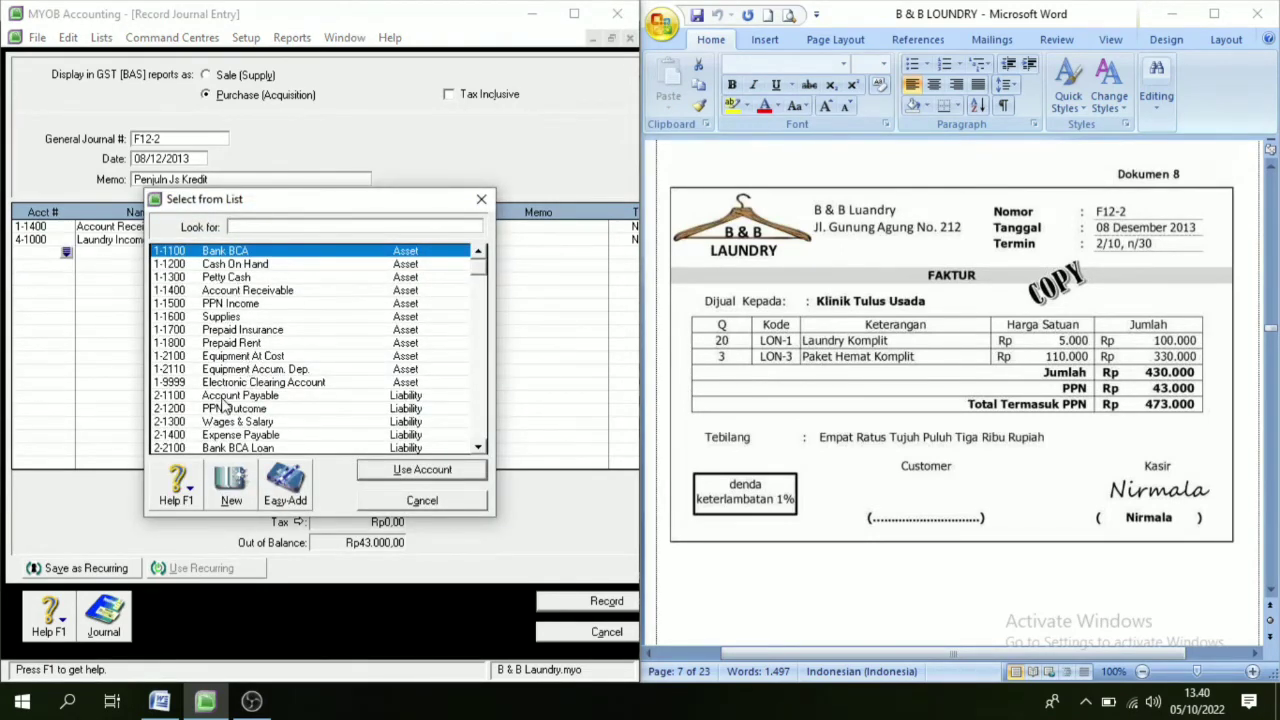
click(234, 408)
click(426, 470)
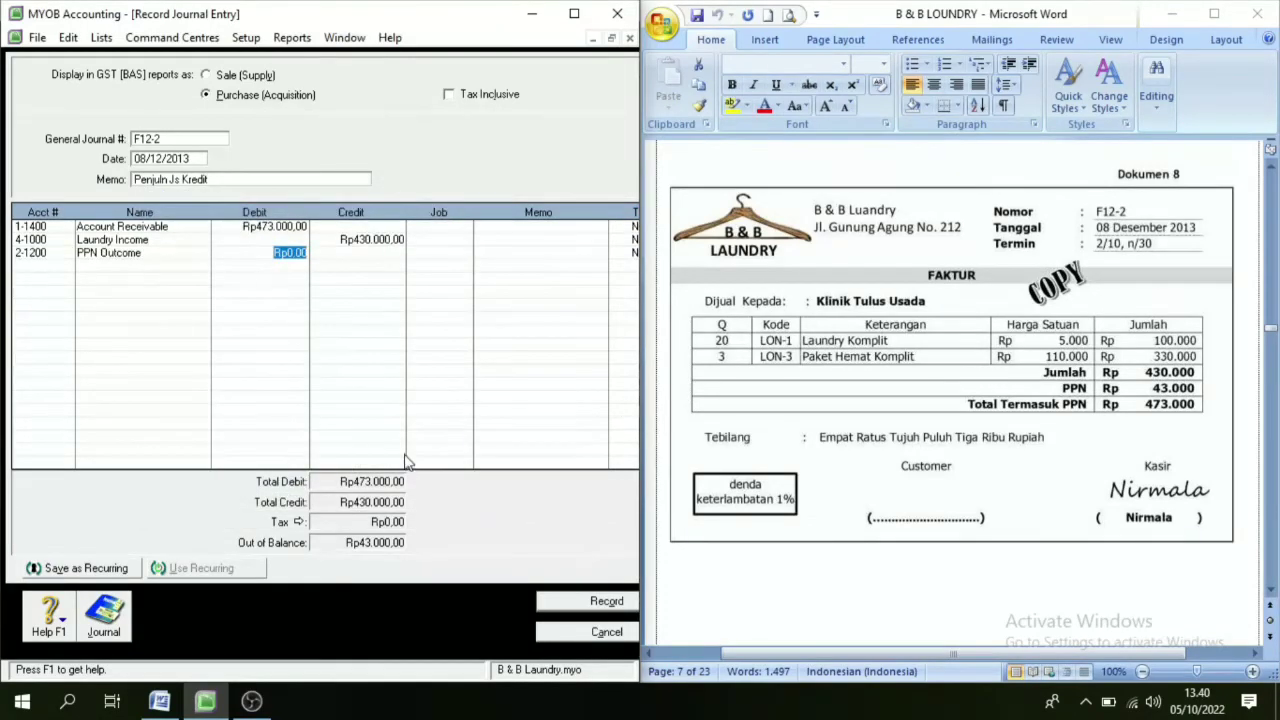
key(Tab)
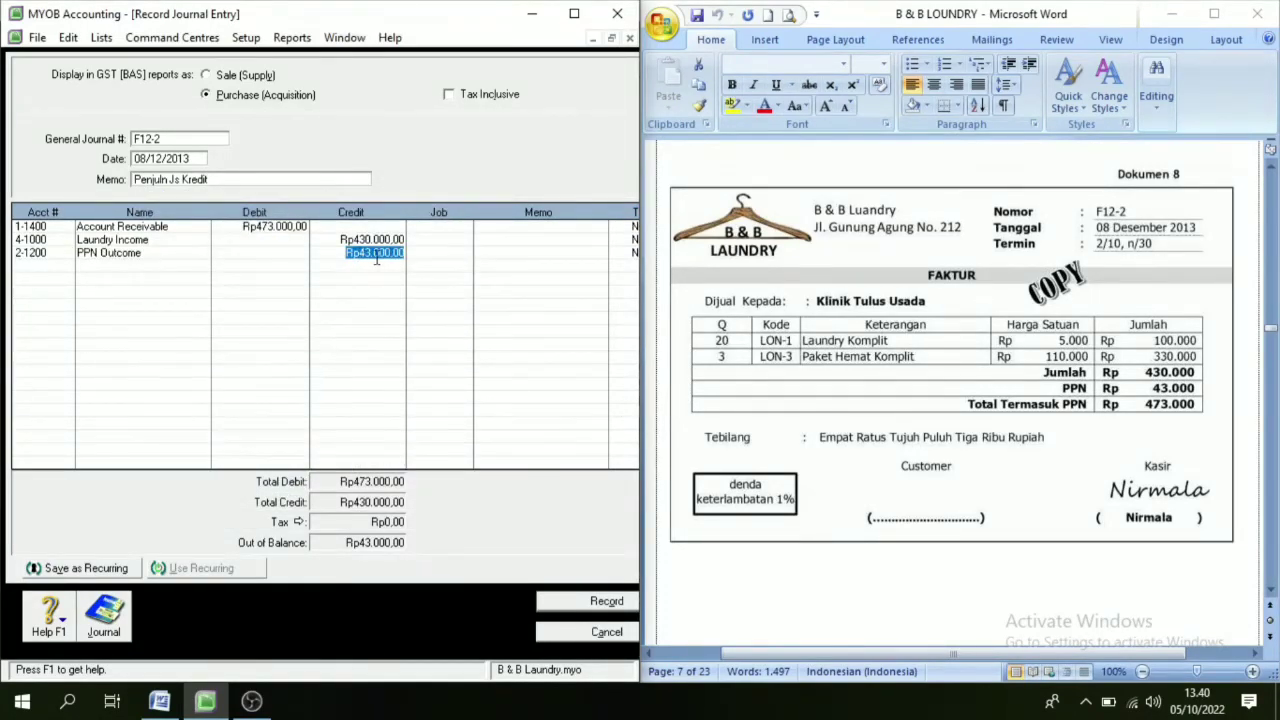
key(Tab)
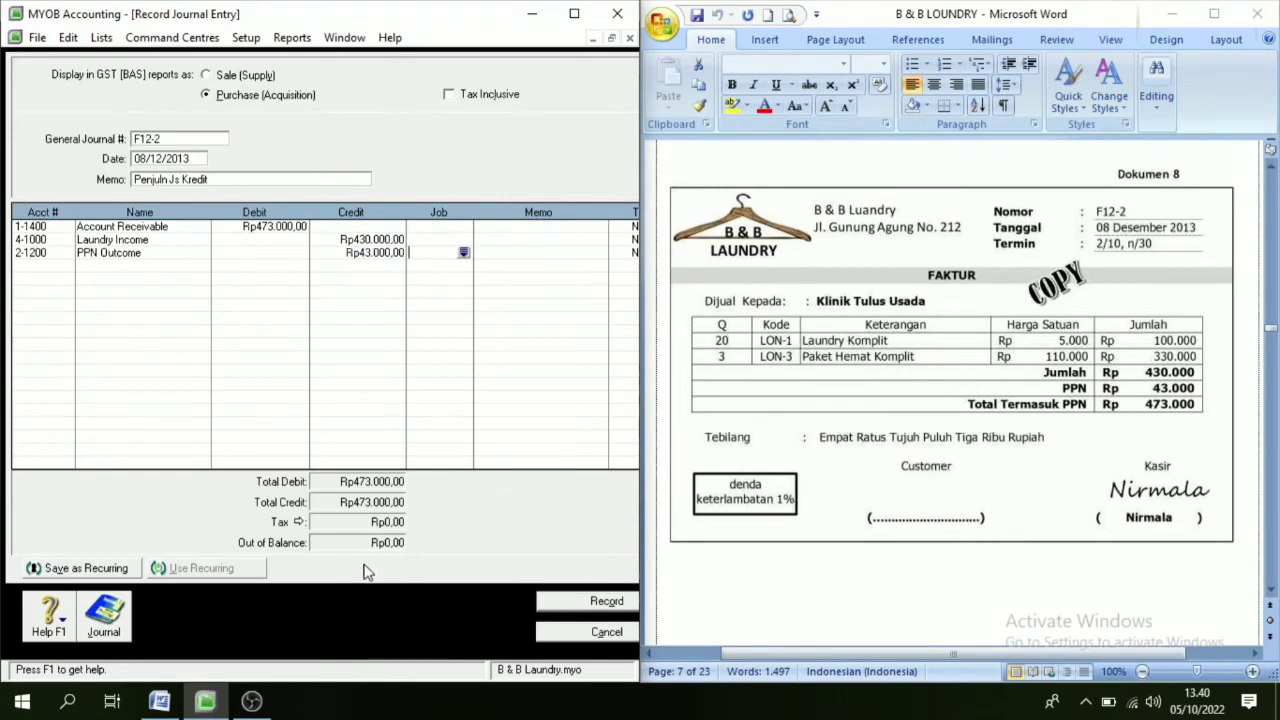
click(604, 603)
Fill in the journal header for the Dokumen 9 cash note with number KT-024, date 09/12/2013 and memo "Pemelin Perlengkpn Tuni"
scroll(1005, 455, down, 5)
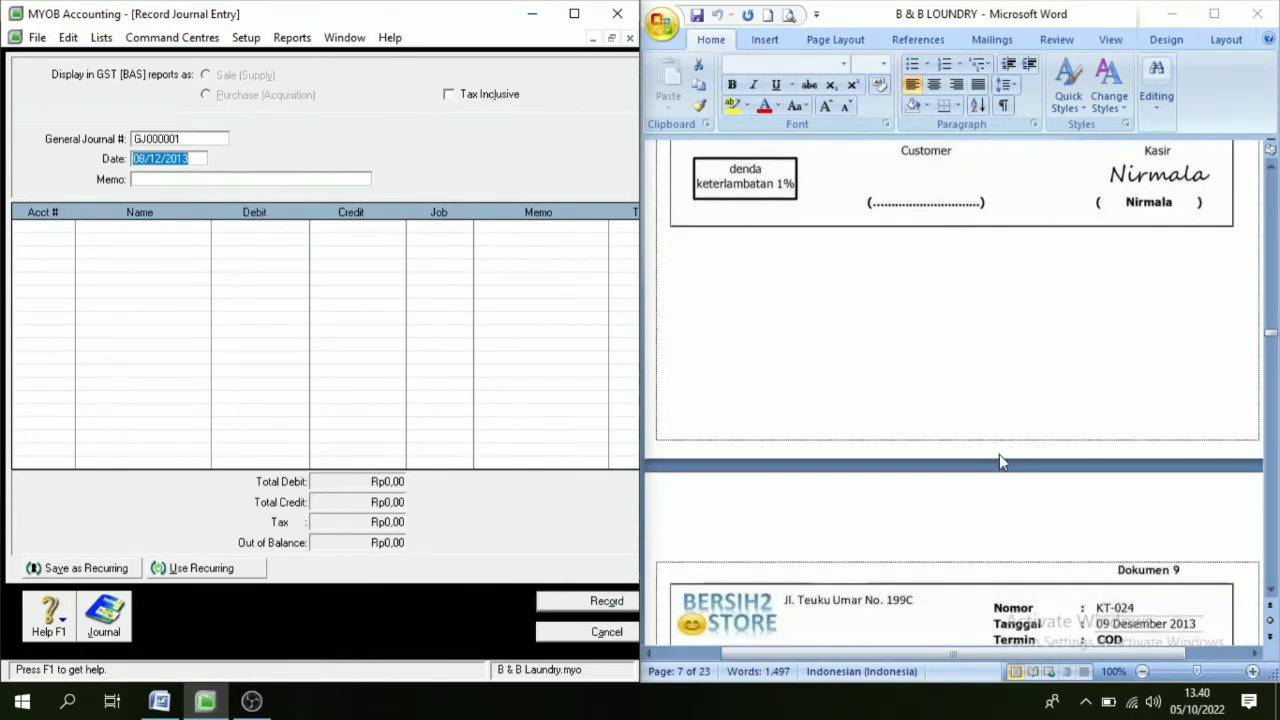
scroll(999, 462, down, 6)
scroll(990, 456, down, 2)
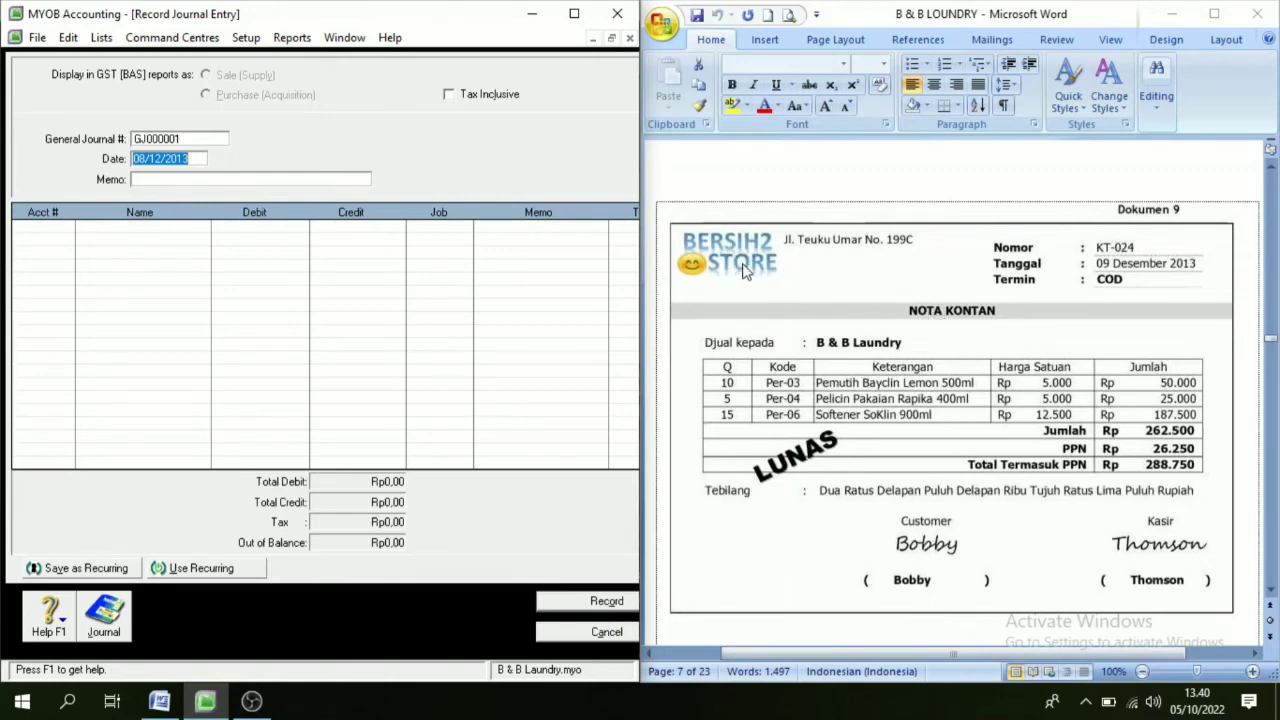
scroll(973, 330, up, 1)
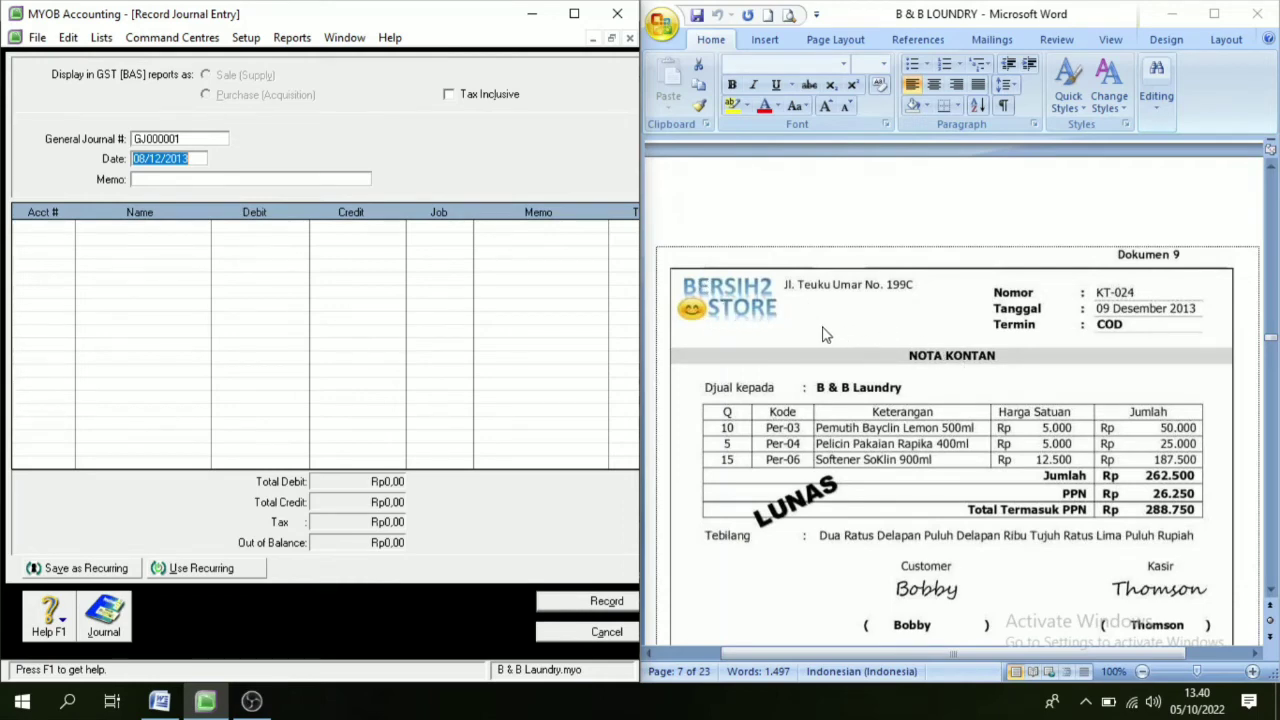
scroll(838, 348, down, 2)
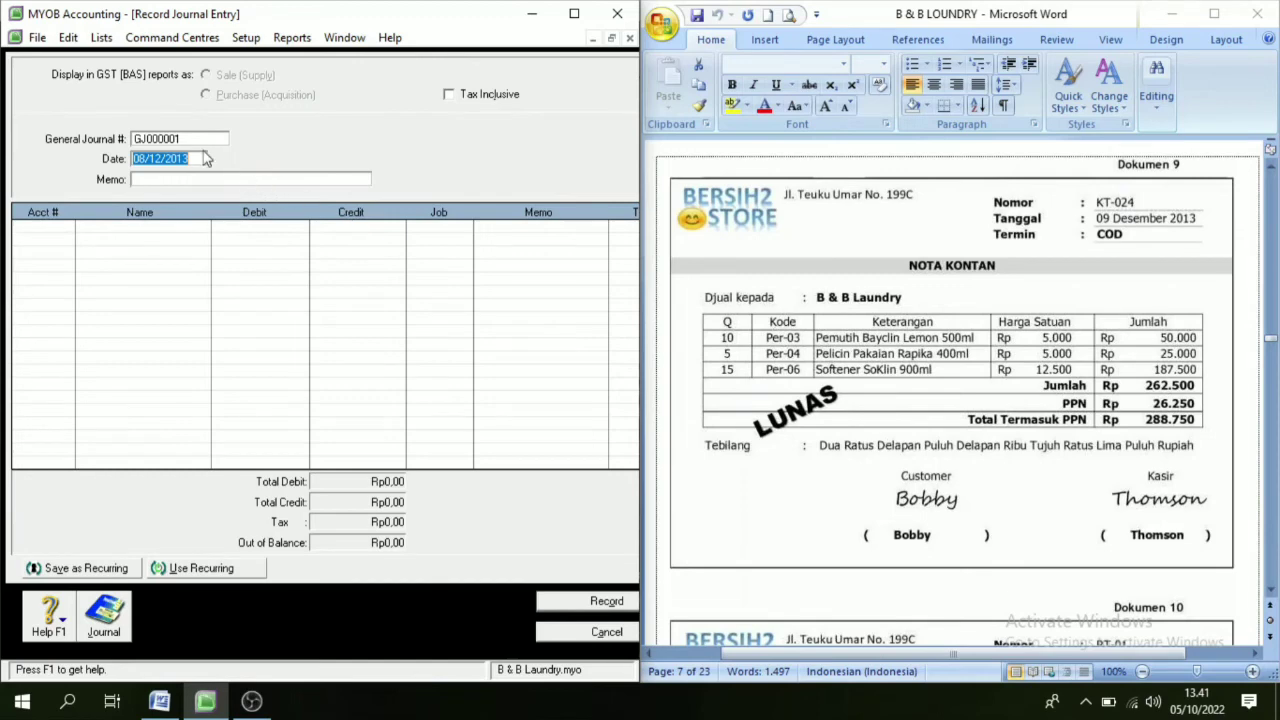
key(shift+Tab)
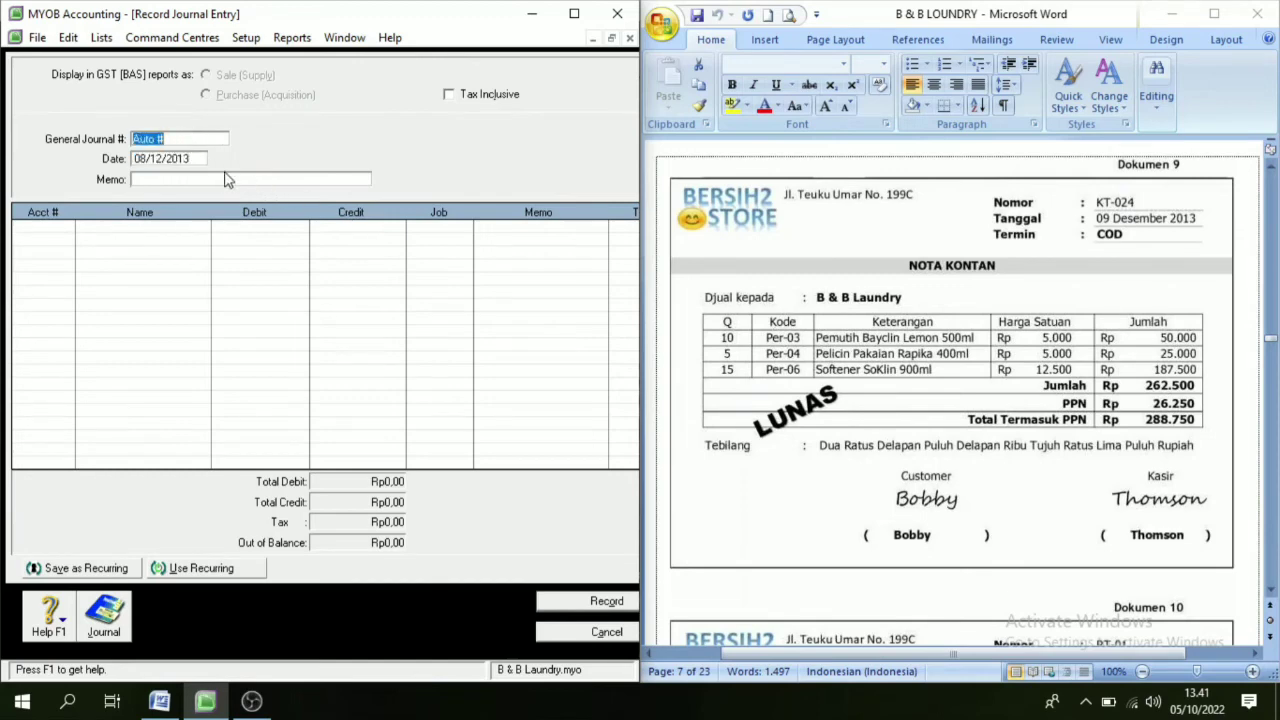
text(KT-024)
key(Tab)
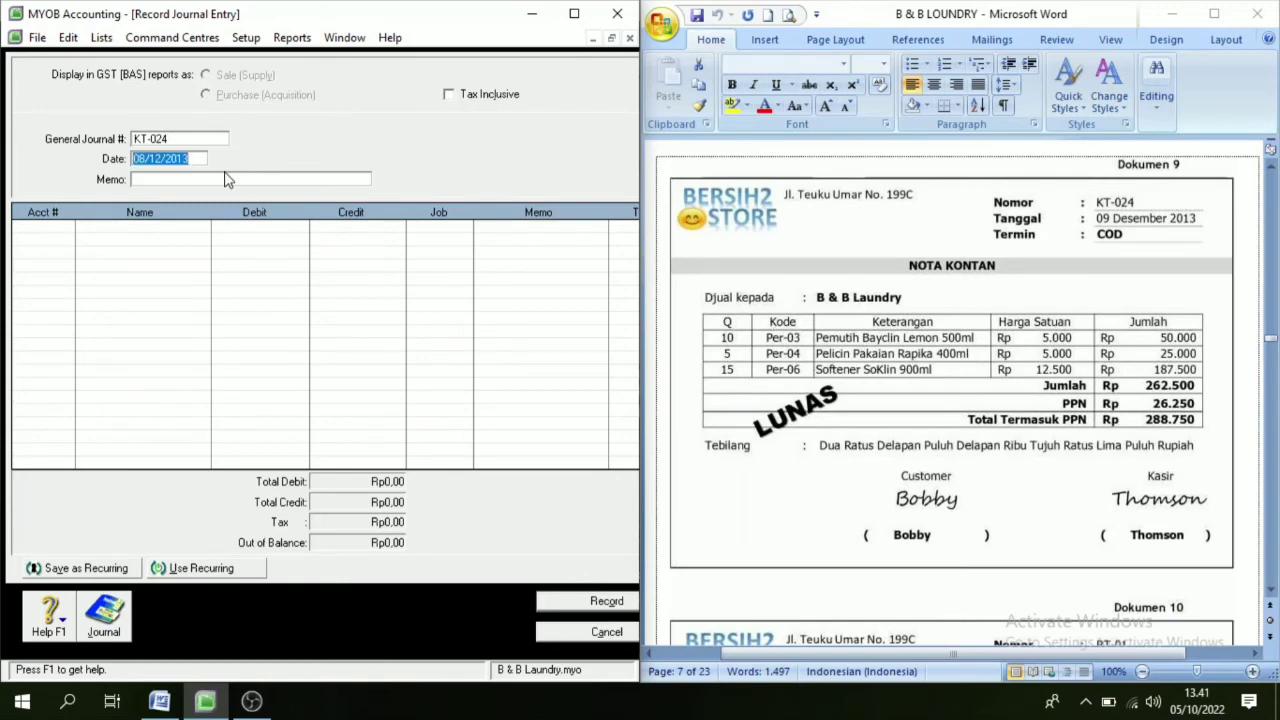
text(9/12/2013)
key(Tab)
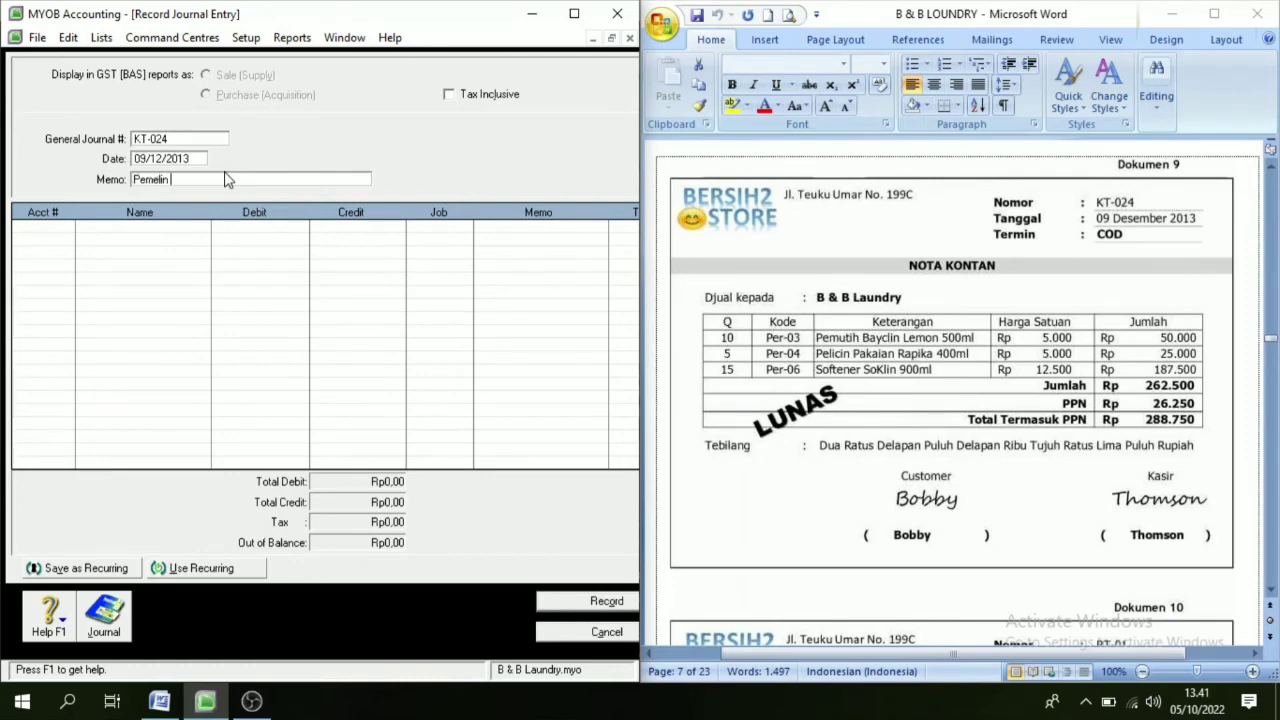
text(Pemelin Perlengkpn Tuni)
Assign account 1-1600 Supplies to the first journal line and debit it Rp262.500
click(66, 228)
click(66, 227)
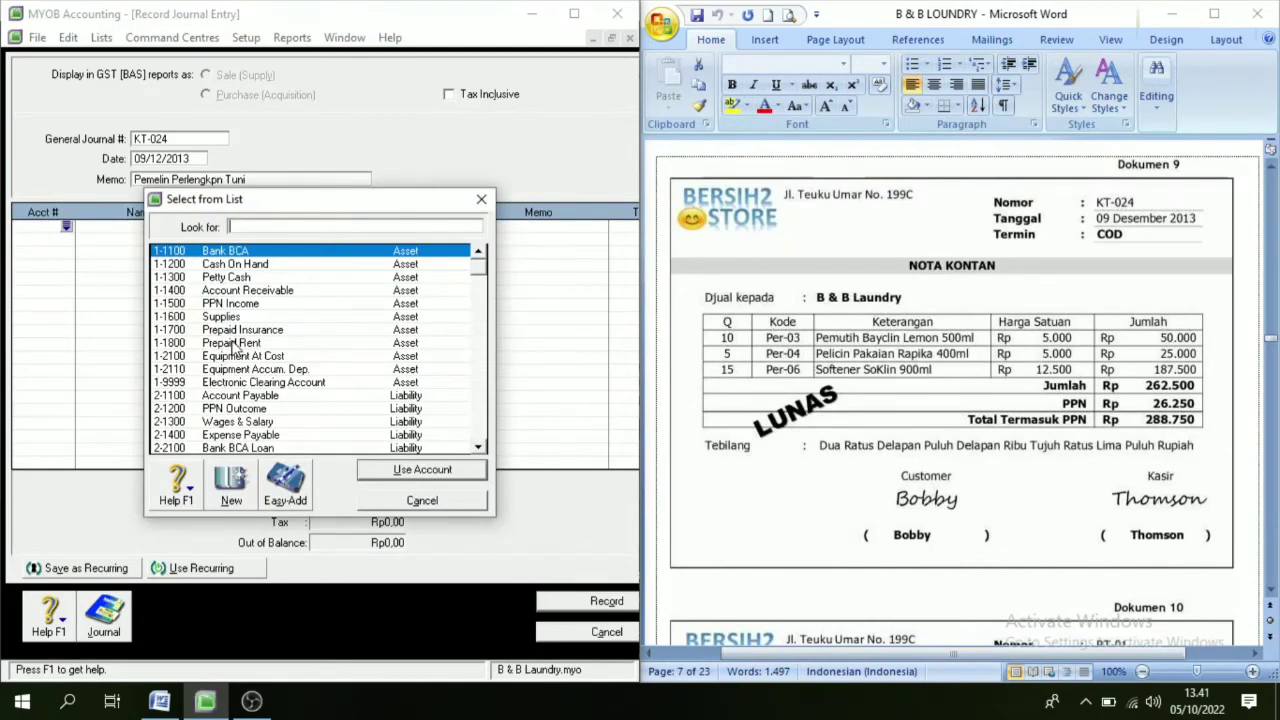
text(1-1600)
click(408, 470)
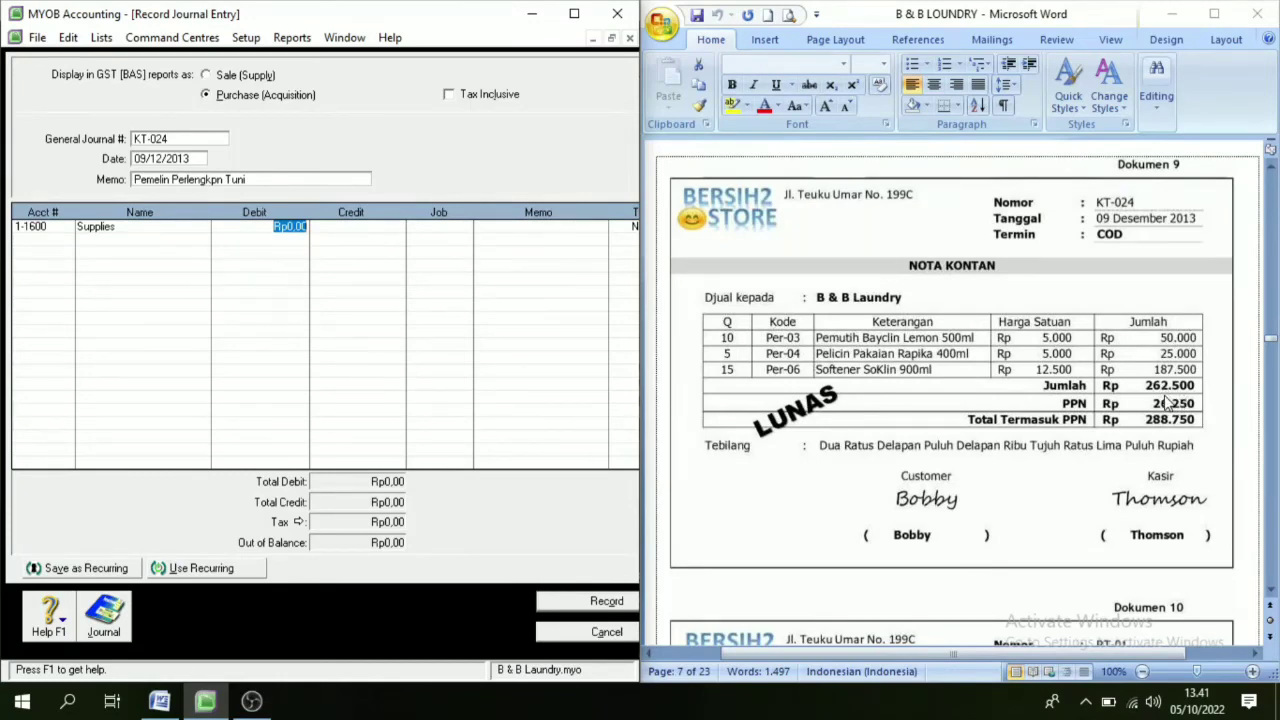
text(262.500)
key(Tab)
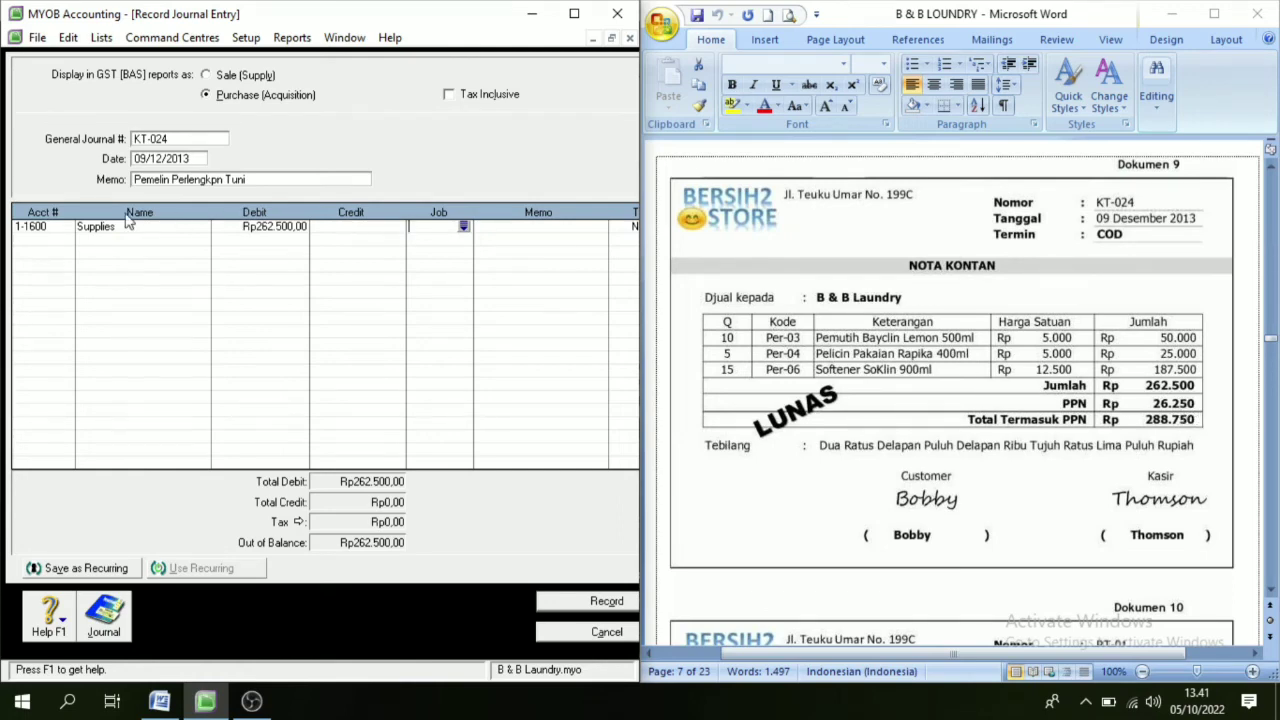
Add account 1-1500 PPN Income on the second journal line with a debit of Rp26.250
click(51, 238)
click(66, 240)
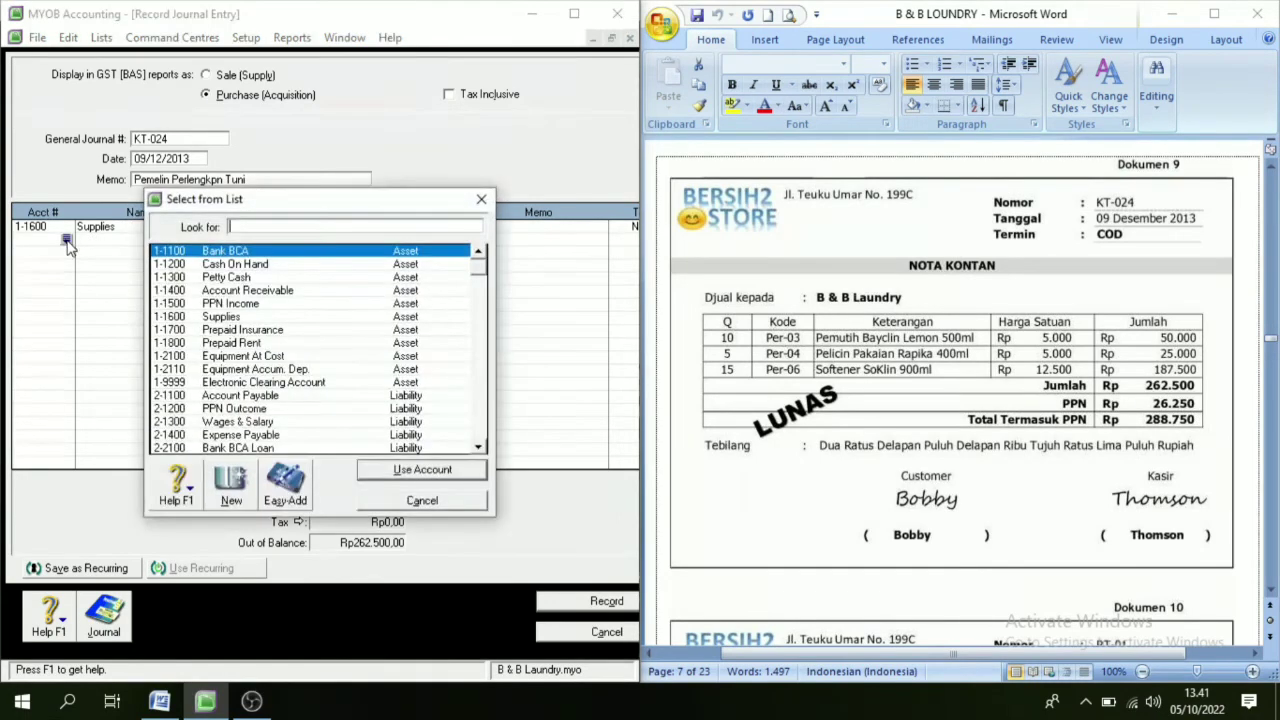
text(1-1500)
key(Return)
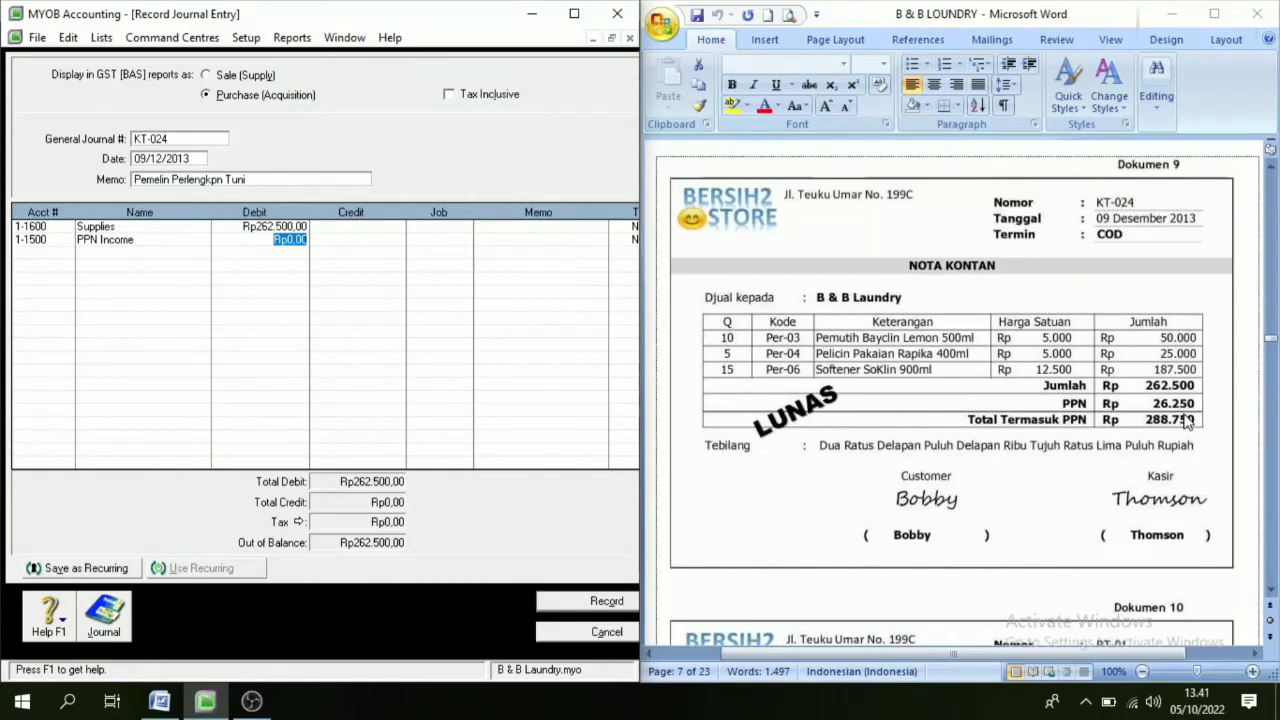
text(26.25)
key(Tab)
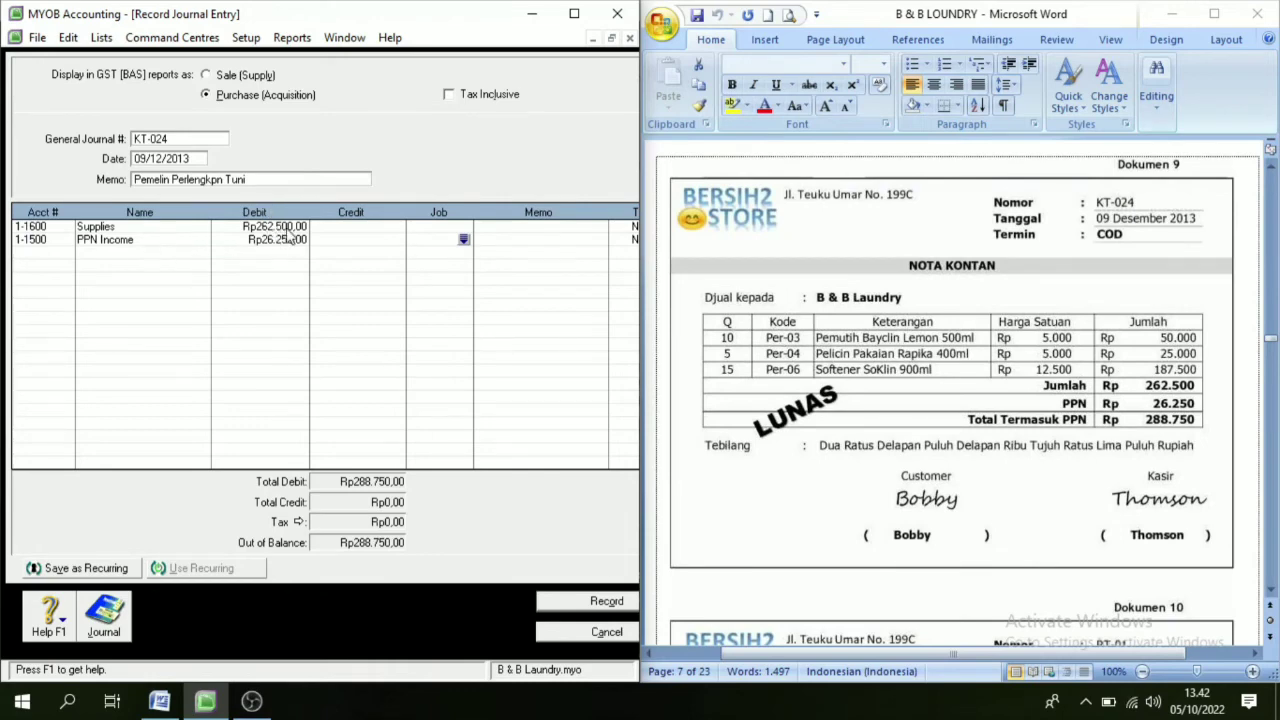
Add account 1-1200 Cash On Hand on the third journal line with a credit of Rp288.750 and record the KT-024 entry
click(67, 253)
click(66, 253)
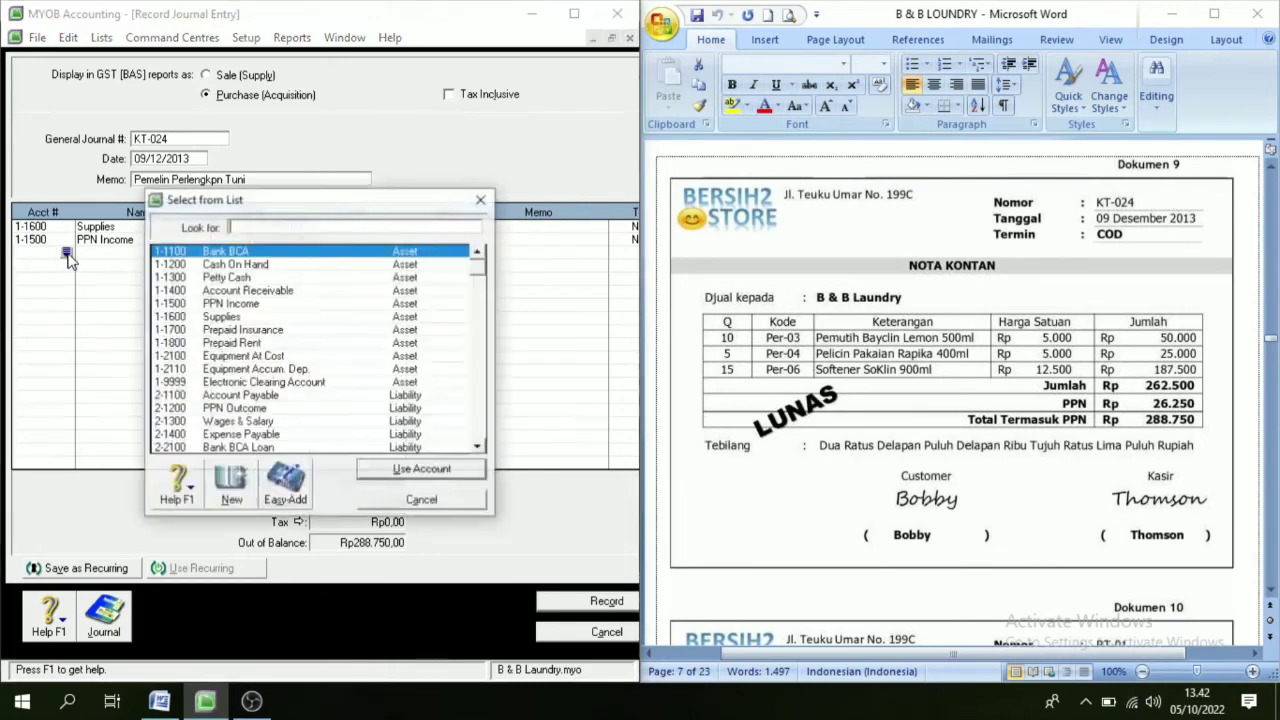
click(220, 265)
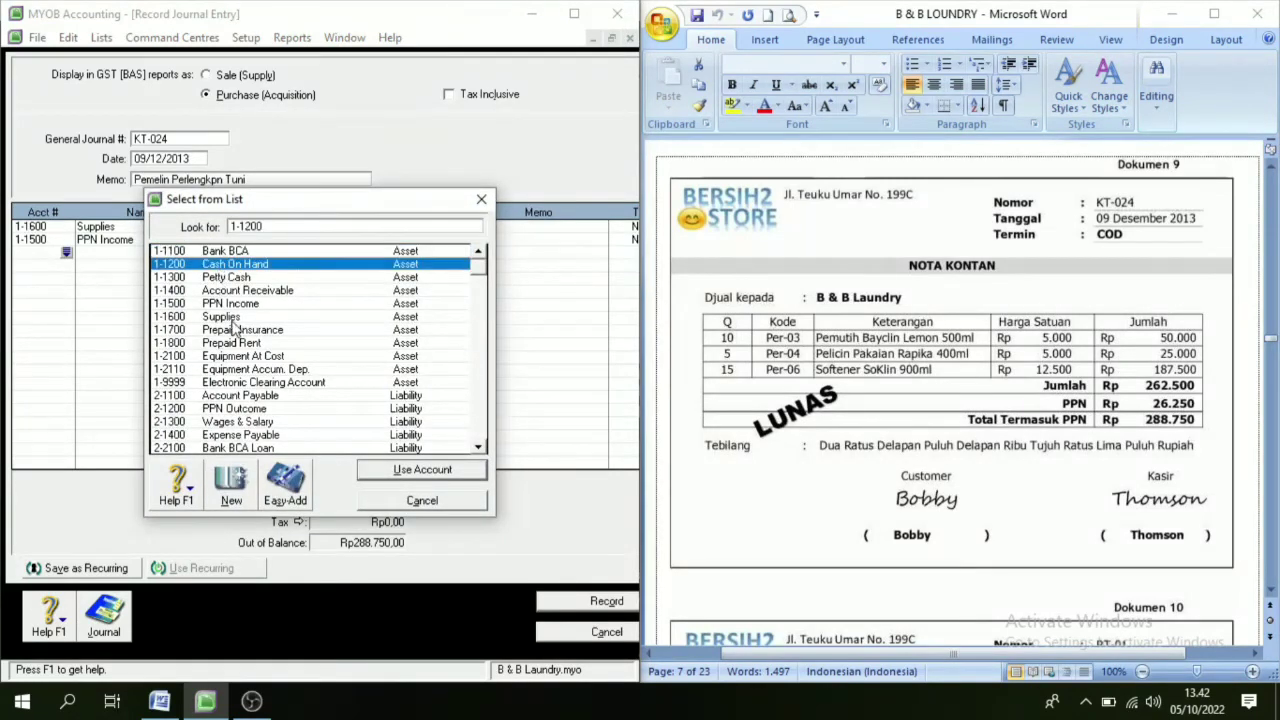
click(422, 470)
key(Tab)
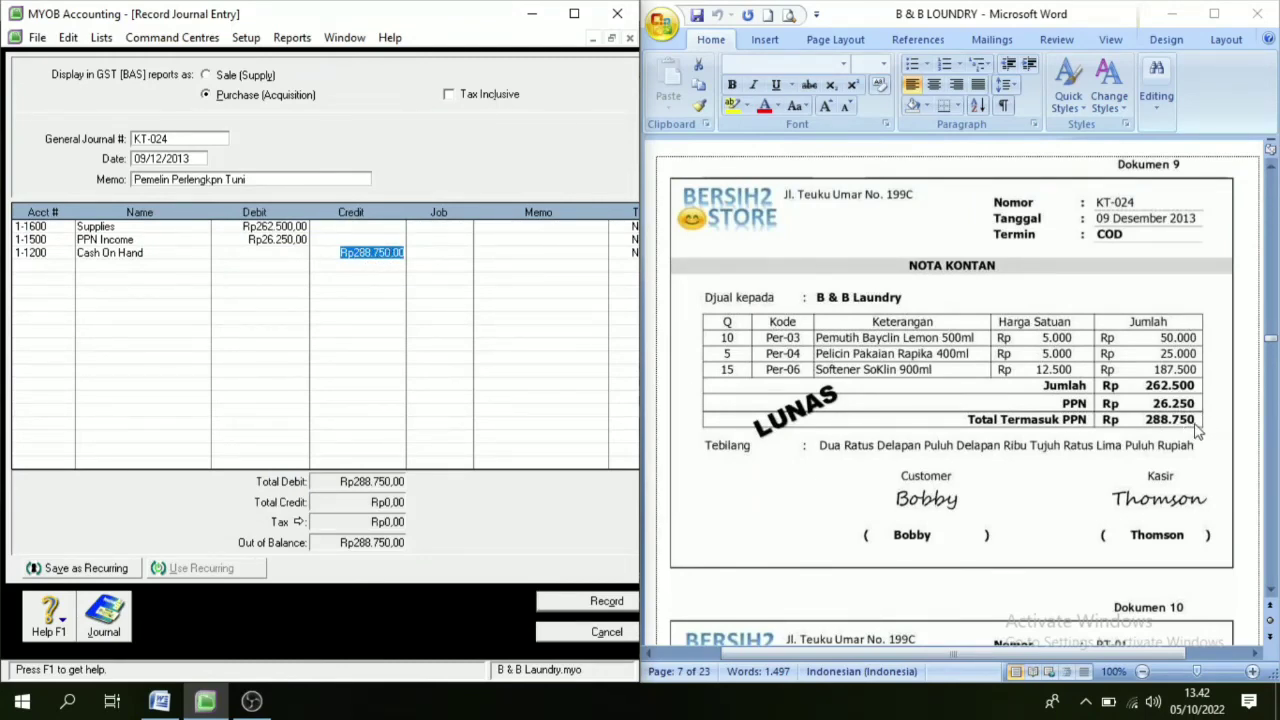
key(Tab)
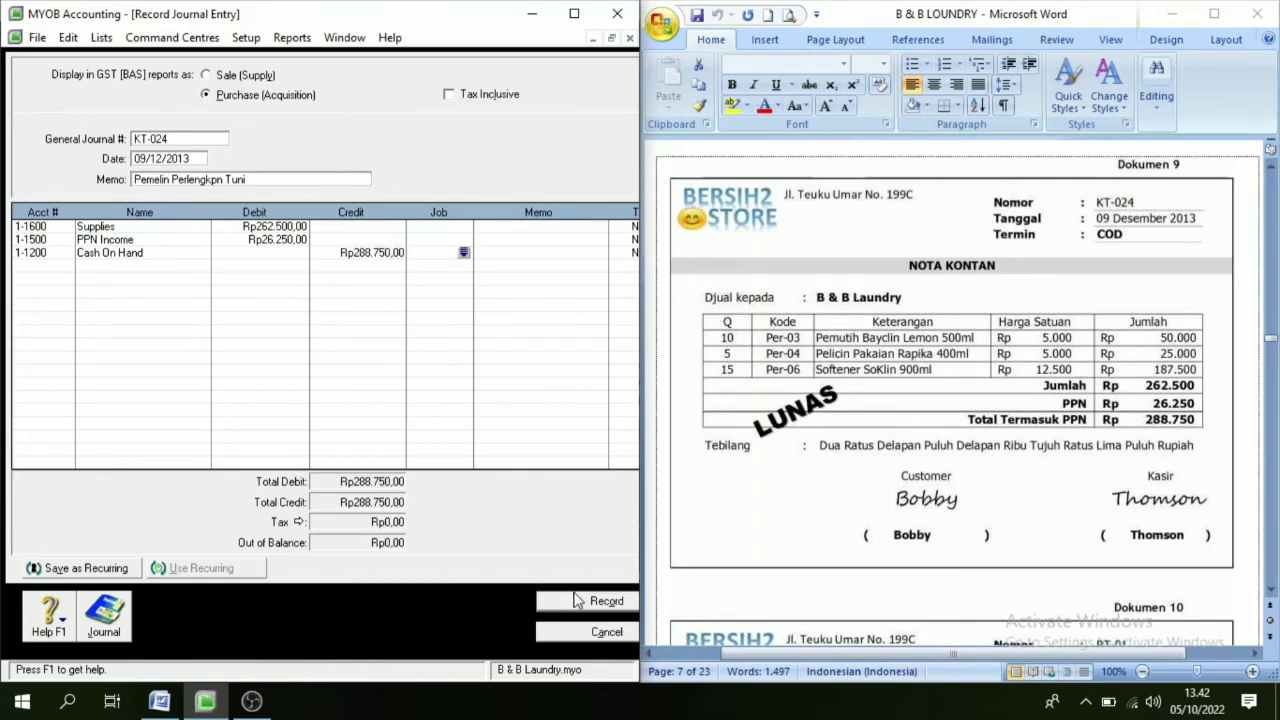
click(606, 601)
Fill in the journal header for the Dokumen 10 credit note with number RT-01, date 10/12/2013 and memo "Retur Pembelin"
scroll(1135, 470, down, 5)
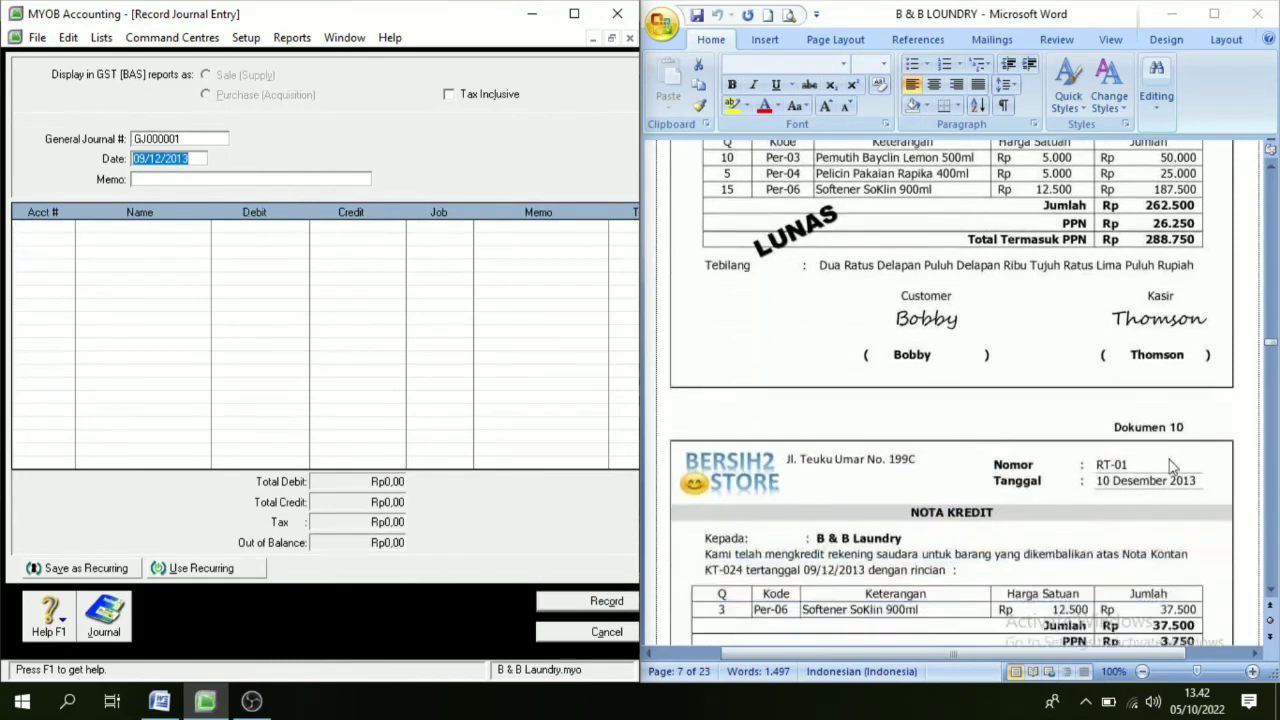
scroll(1135, 470, down, 5)
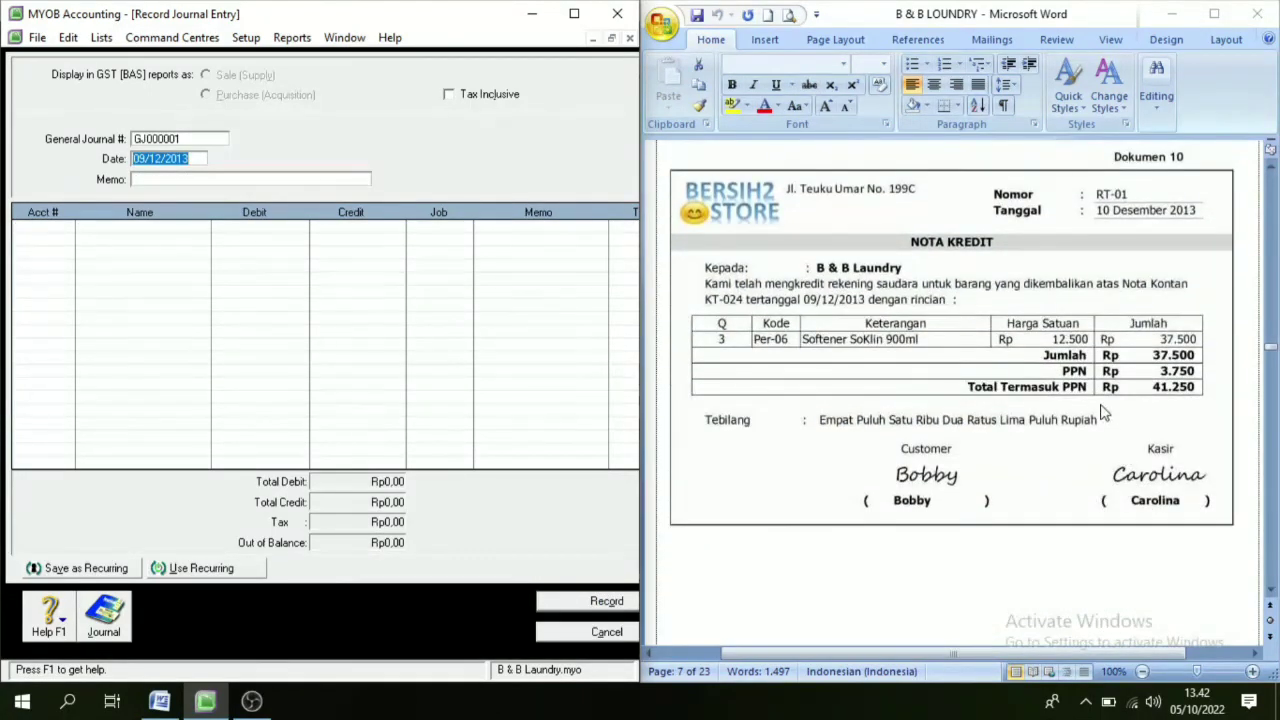
scroll(1105, 412, up, 1)
scroll(1085, 403, up, 7)
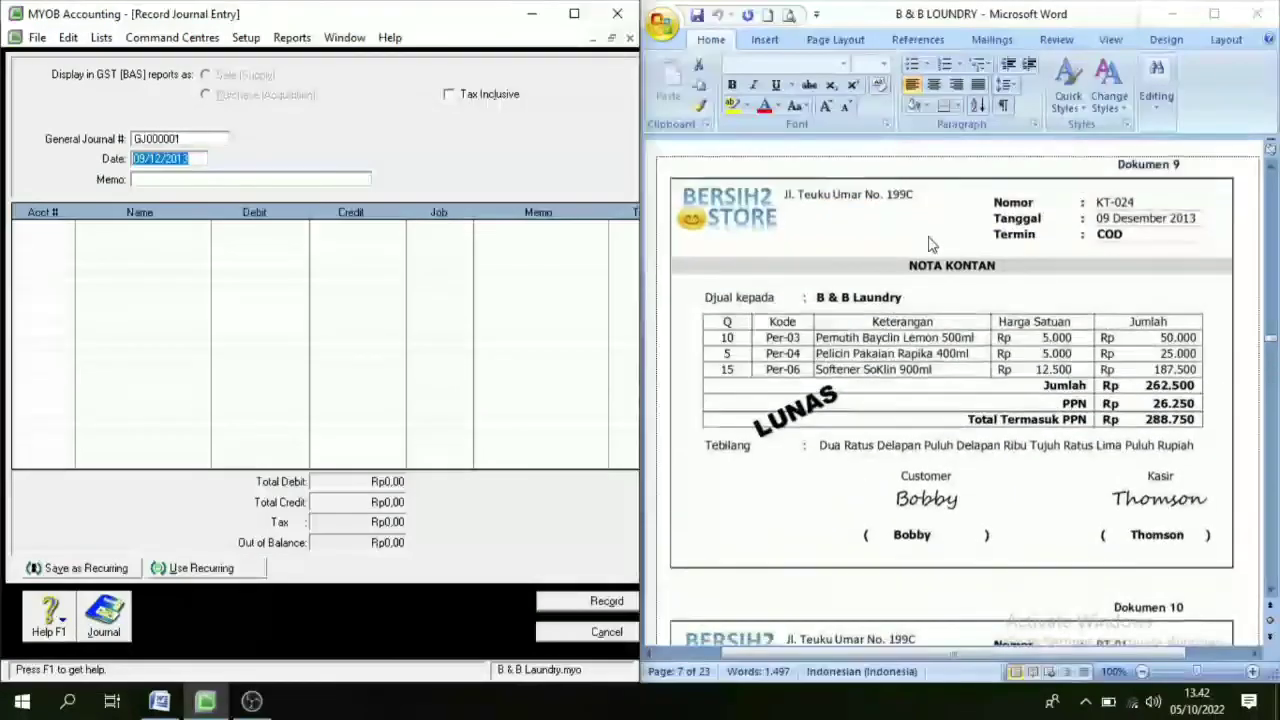
scroll(960, 455, down, 4)
scroll(960, 455, down, 5)
scroll(940, 428, up, 3)
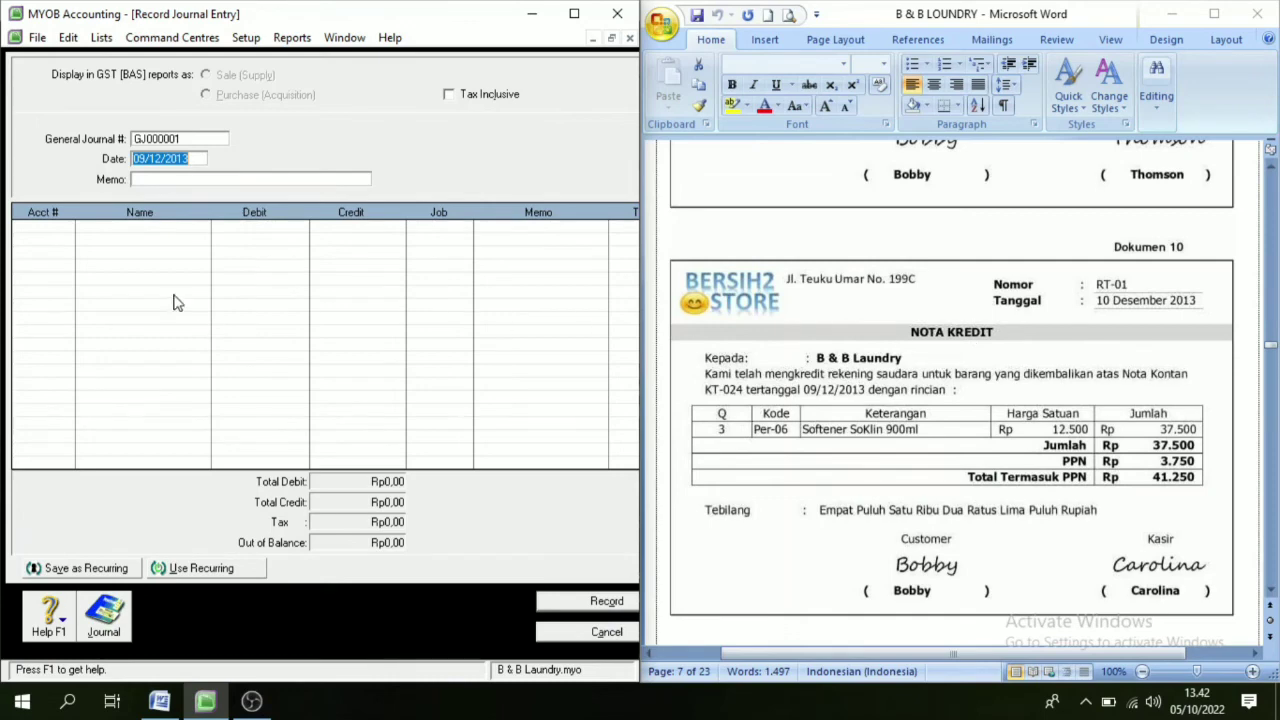
click(185, 139)
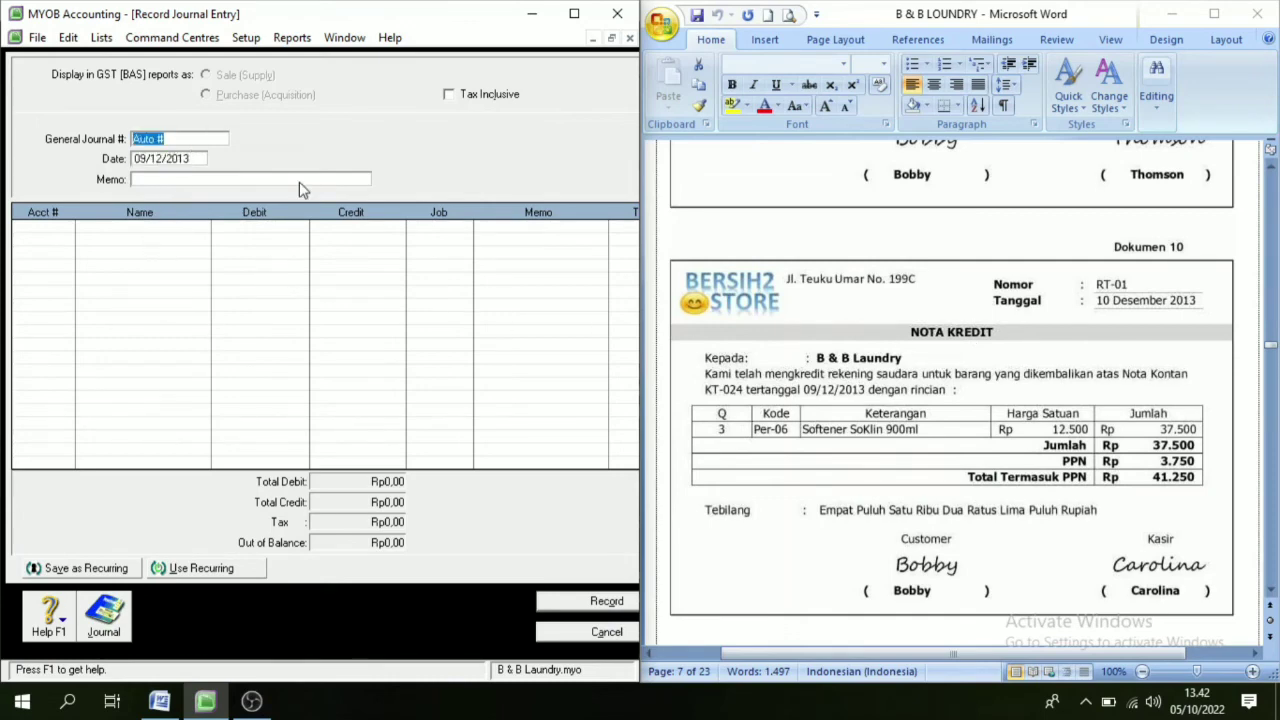
text(RT-01)
key(Tab)
text(10)
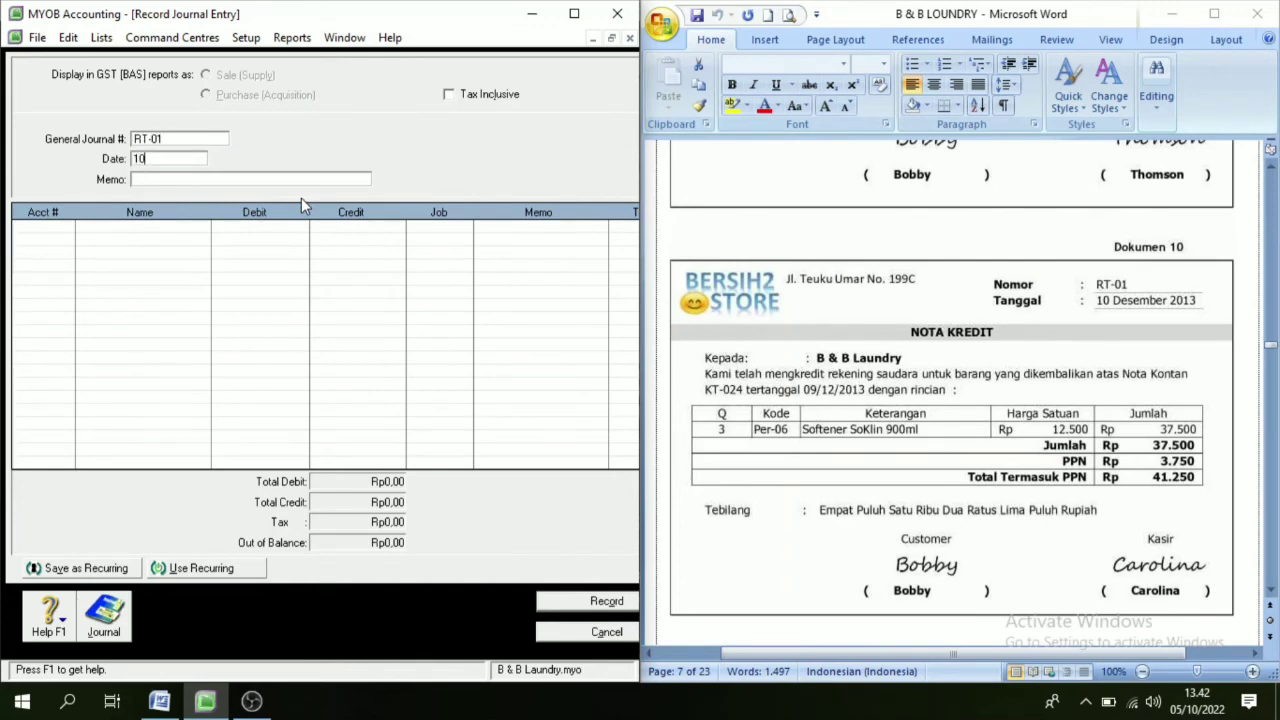
text(/12/2013)
key(Tab)
text(Retur Pembelin)
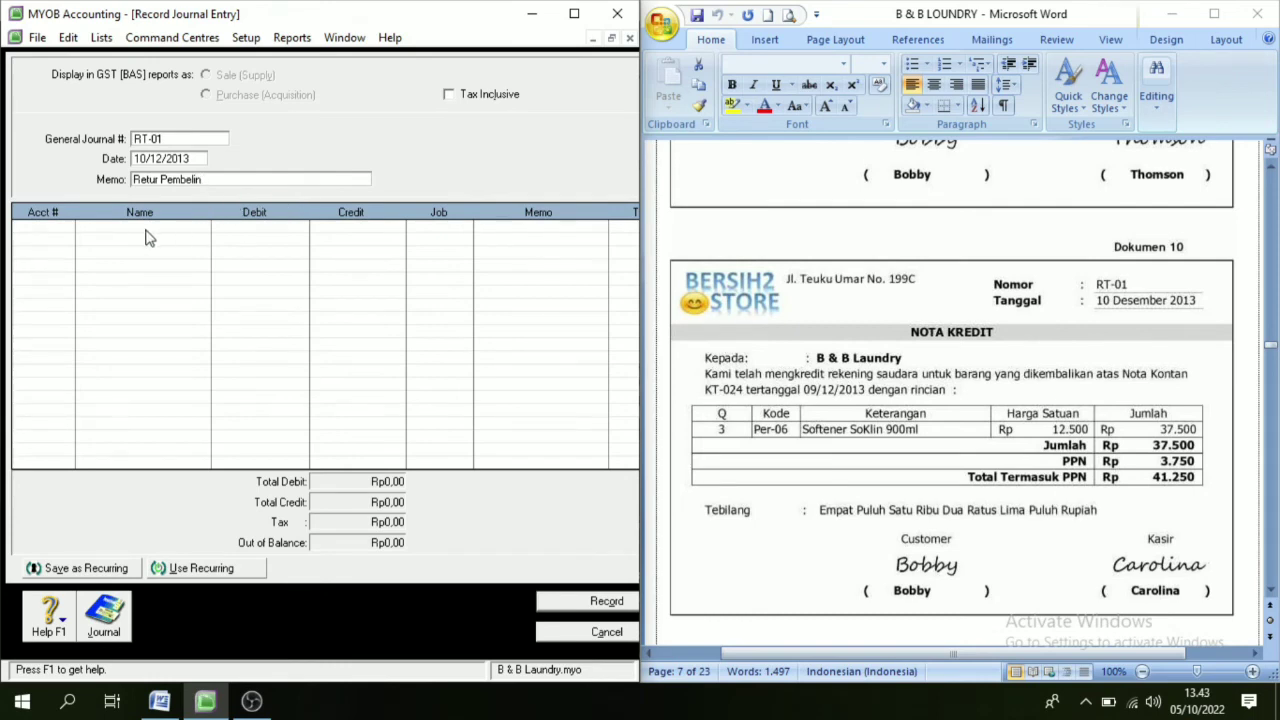
click(55, 227)
click(66, 228)
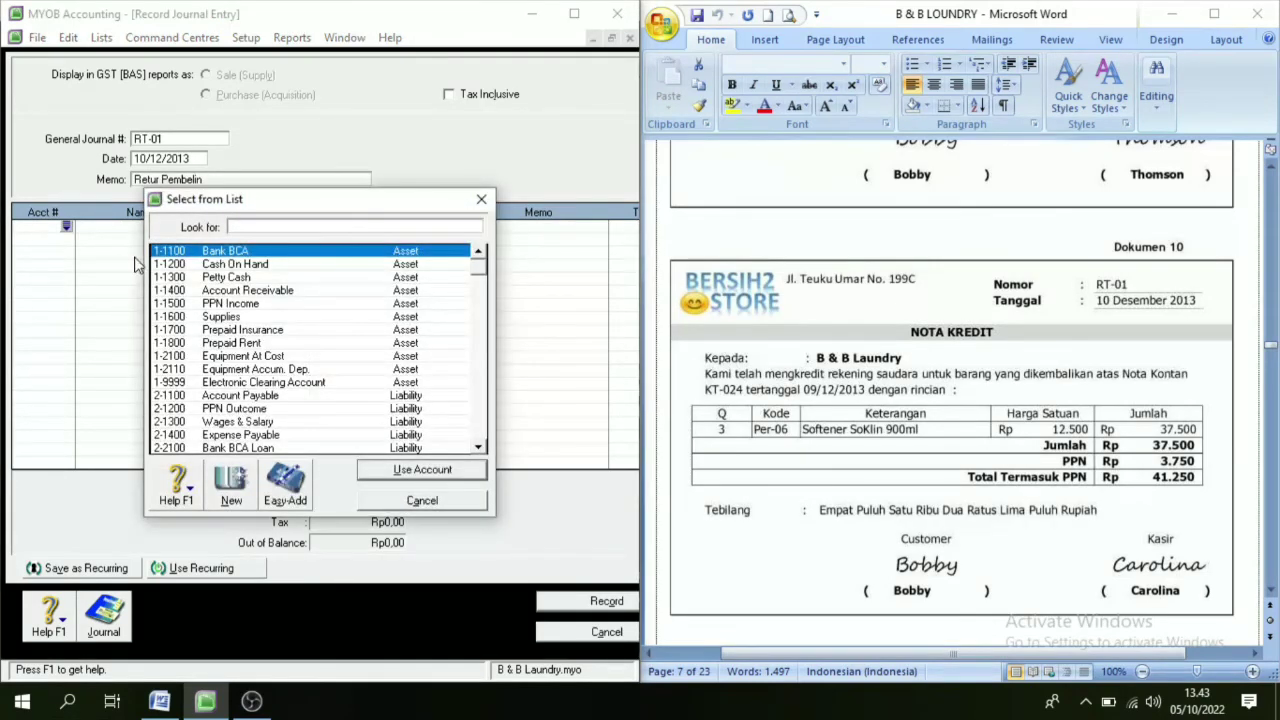
click(268, 398)
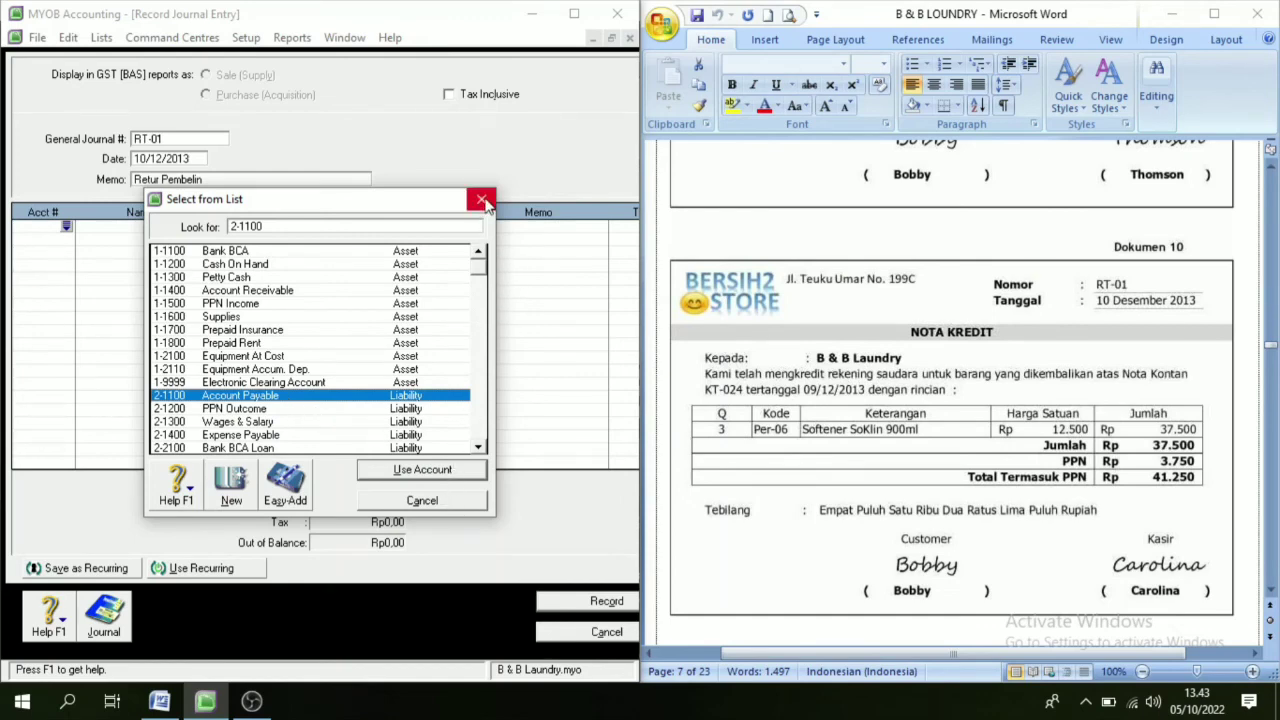
scroll(833, 365, up, 5)
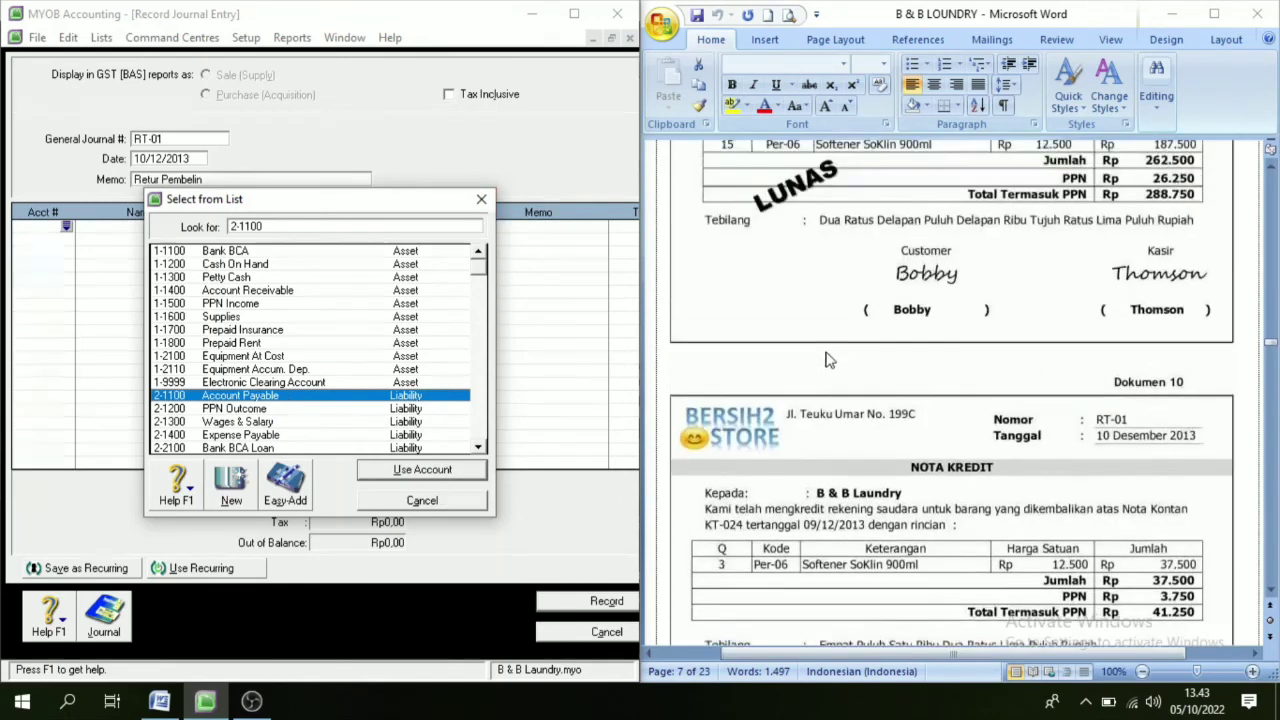
scroll(833, 365, up, 1)
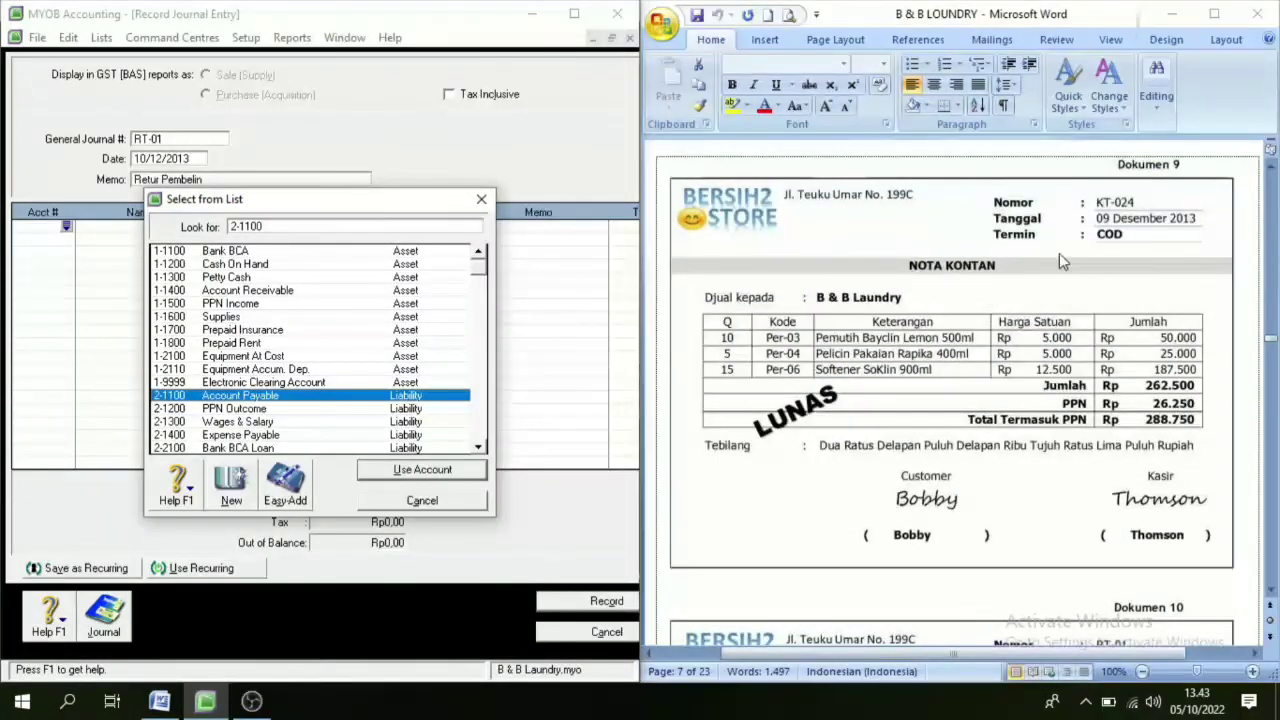
scroll(1000, 360, down, 4)
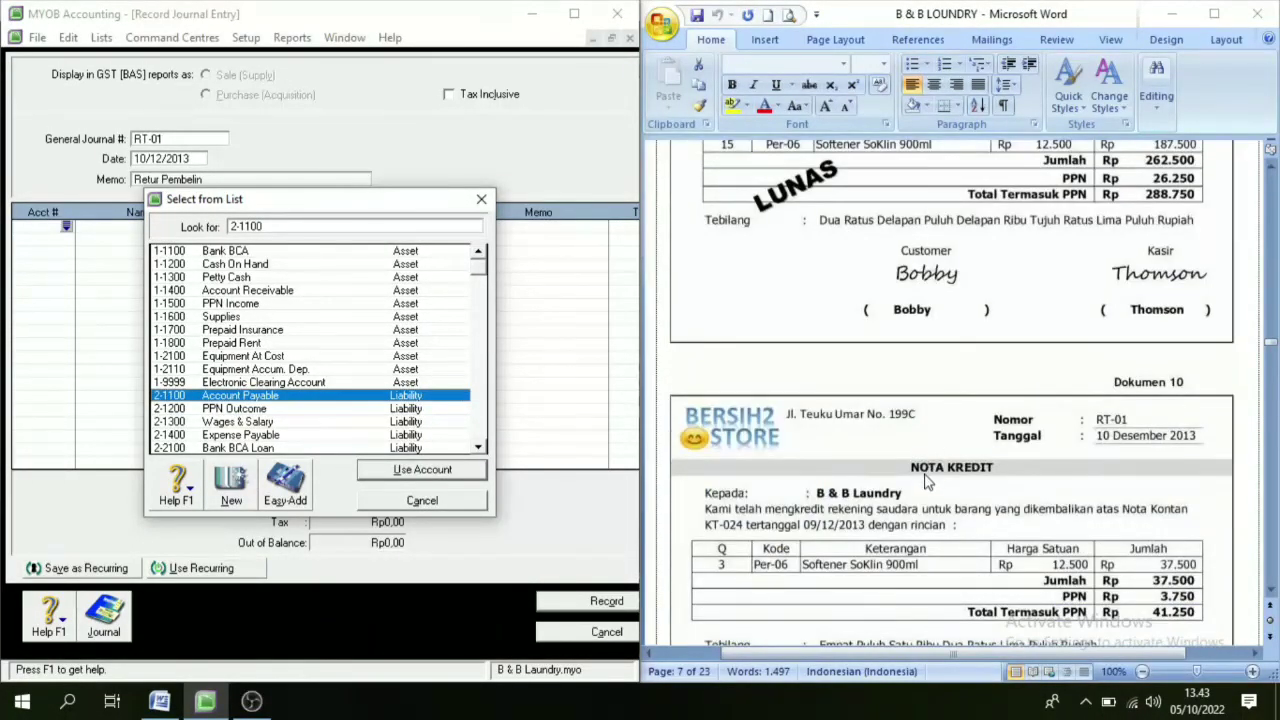
scroll(905, 515, down, 2)
scroll(898, 524, down, 1)
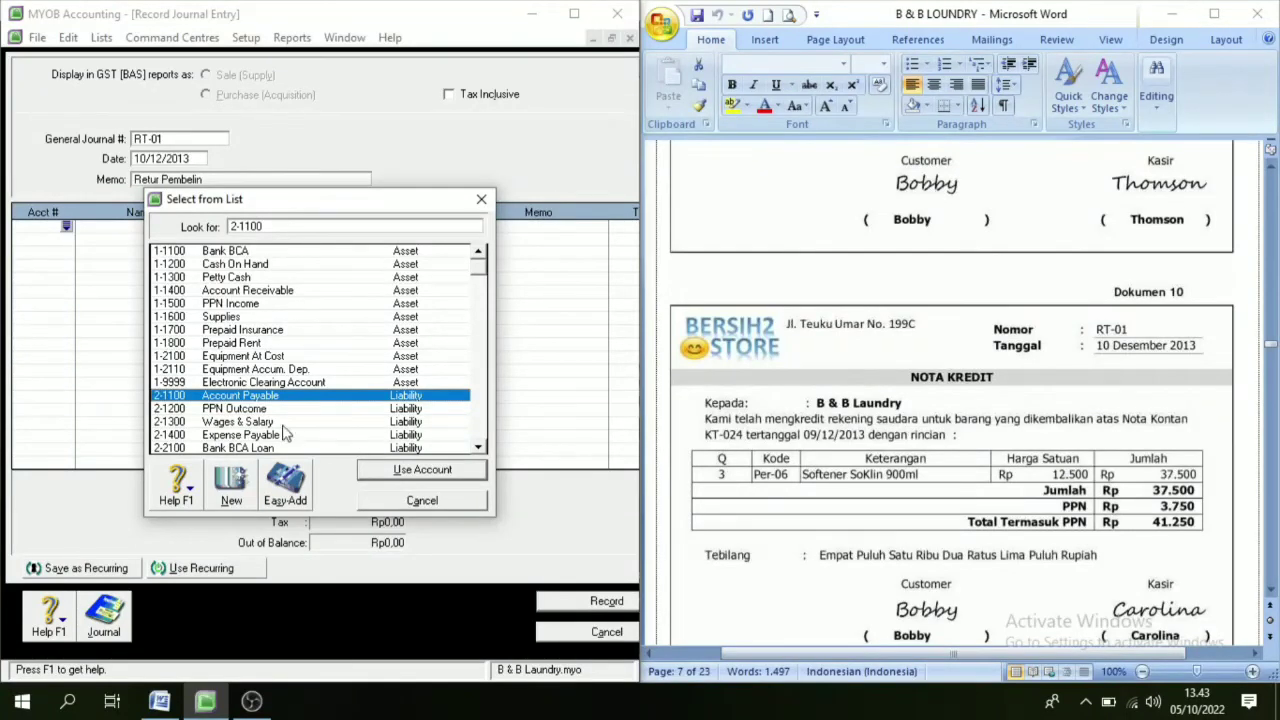
click(421, 501)
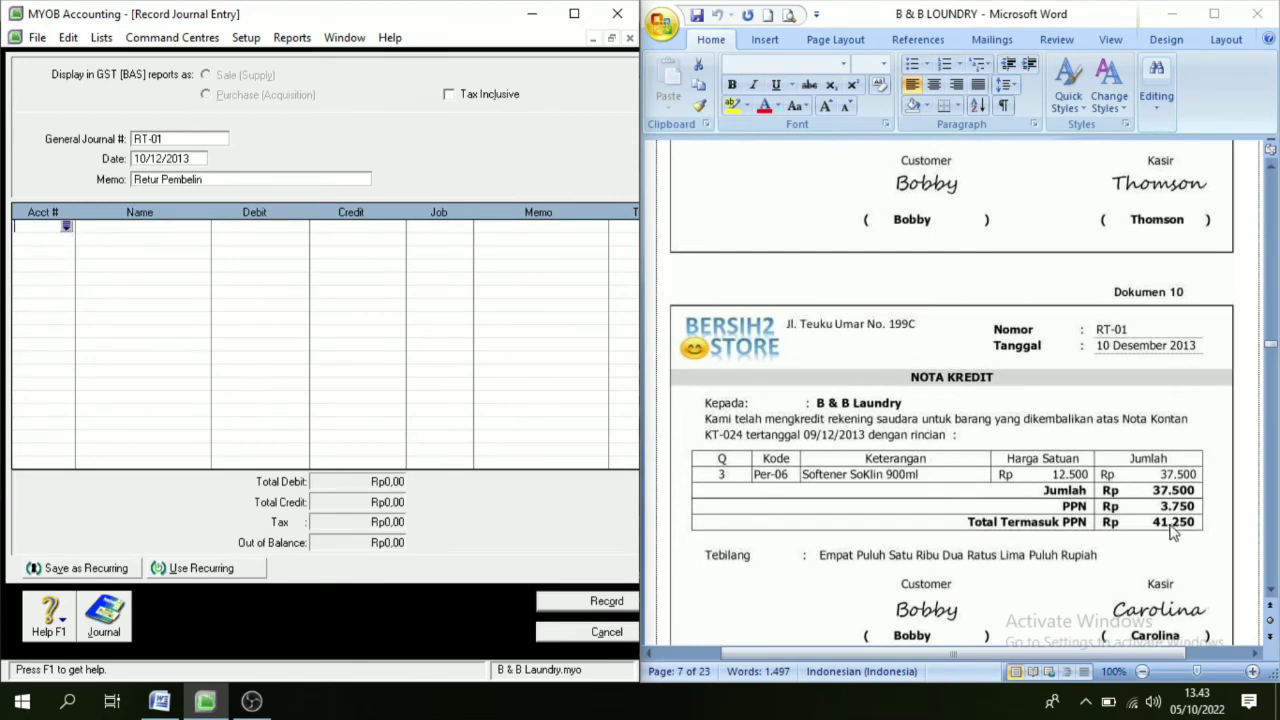
Assign account 1-1200 Cash On Hand to the first journal line and debit it Rp41.250
click(66, 226)
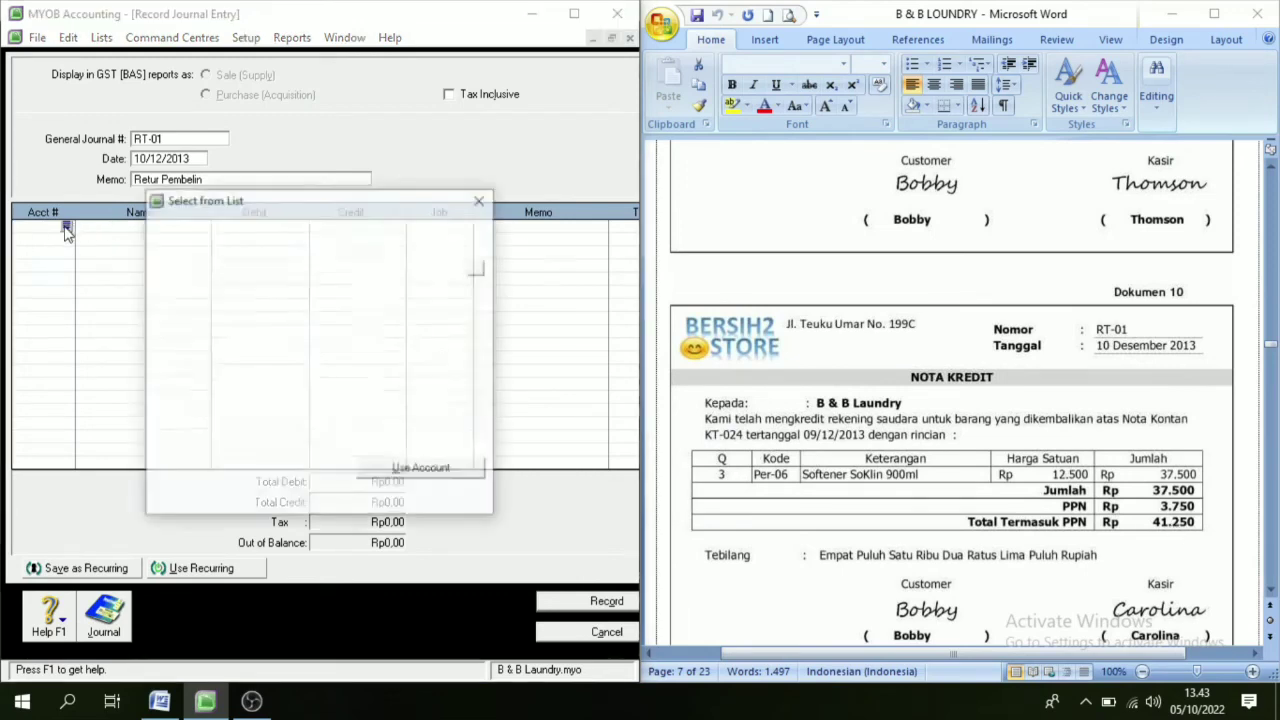
click(222, 264)
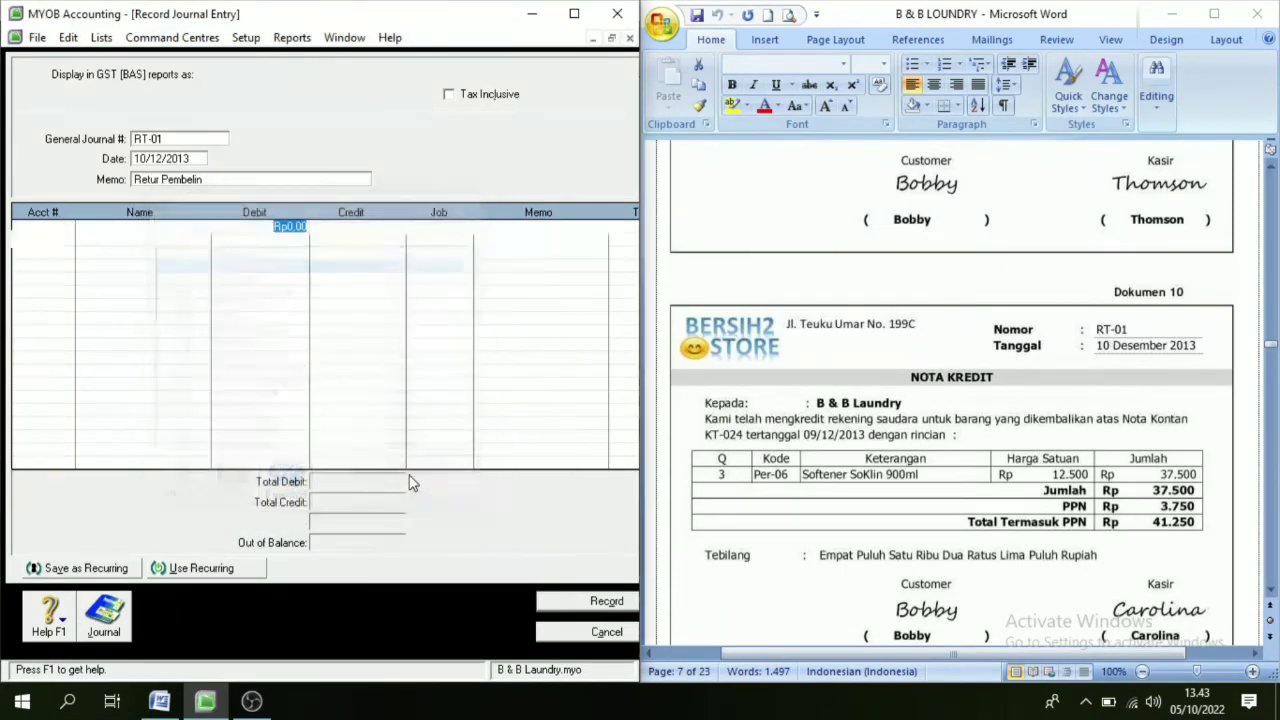
click(408, 472)
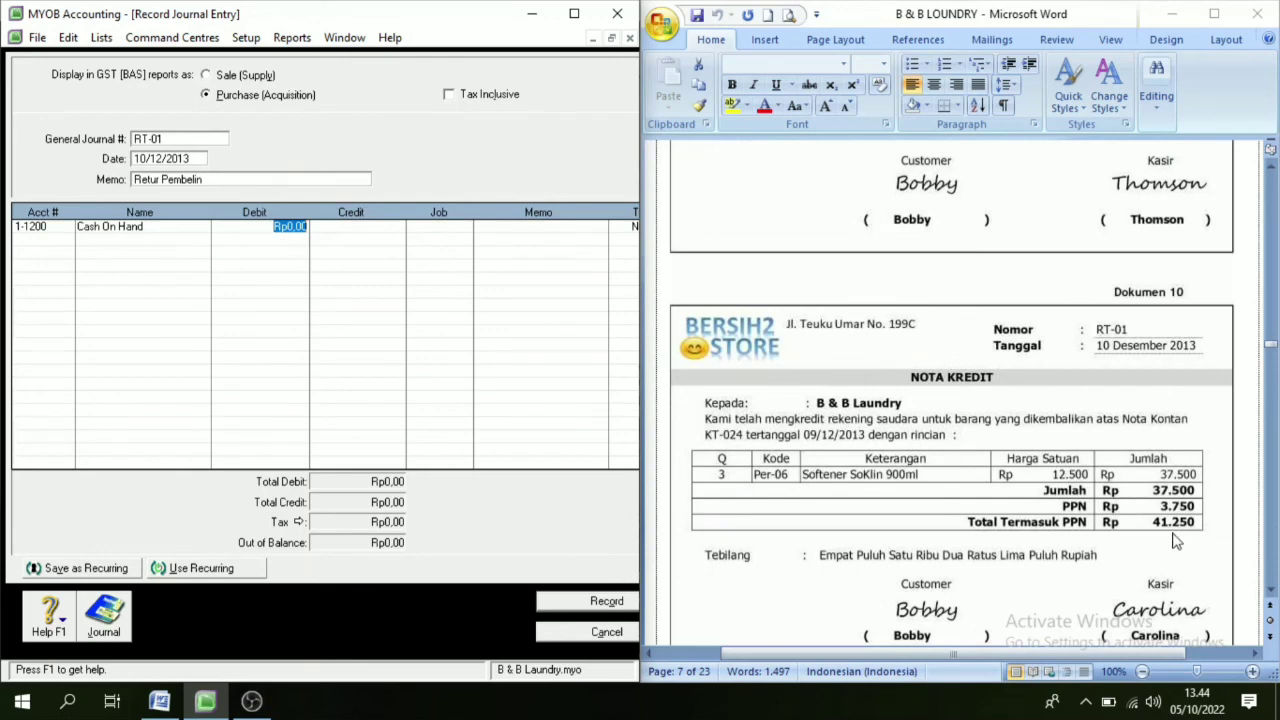
text(41.)
text(250)
key(Tab)
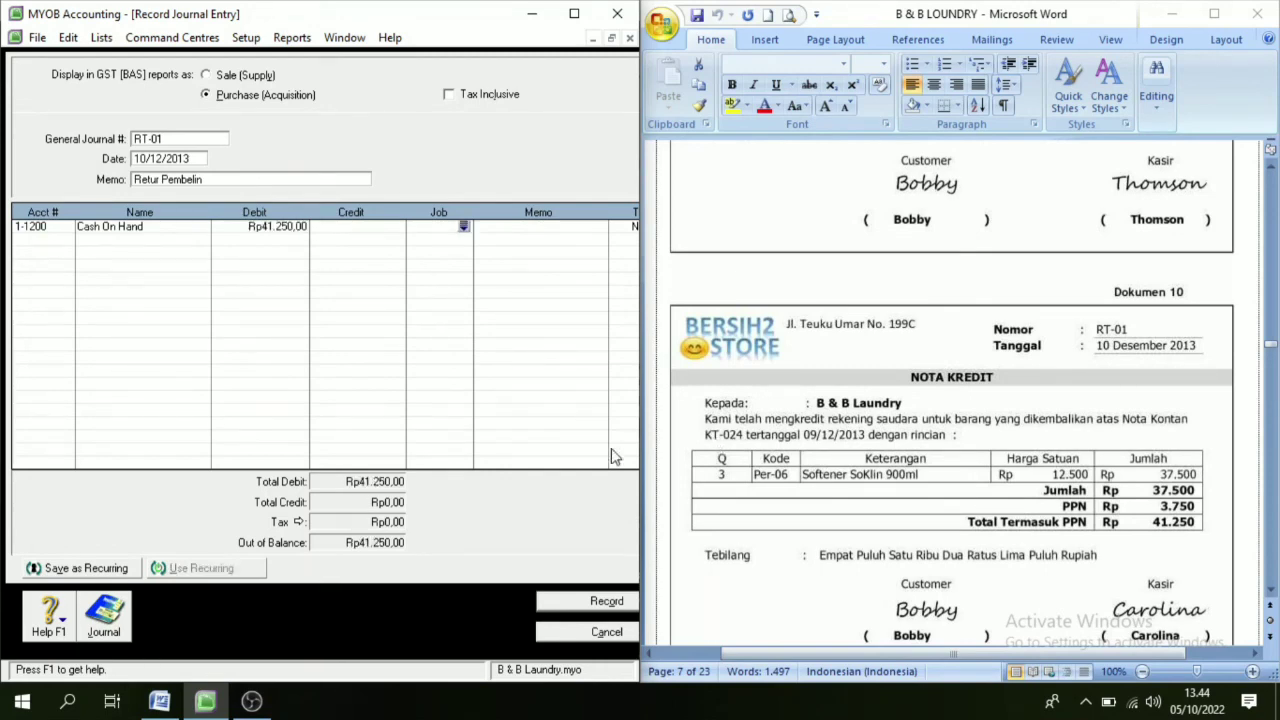
Add account 1-1600 Supplies on the second journal line with a credit of Rp37.500
click(56, 241)
click(66, 240)
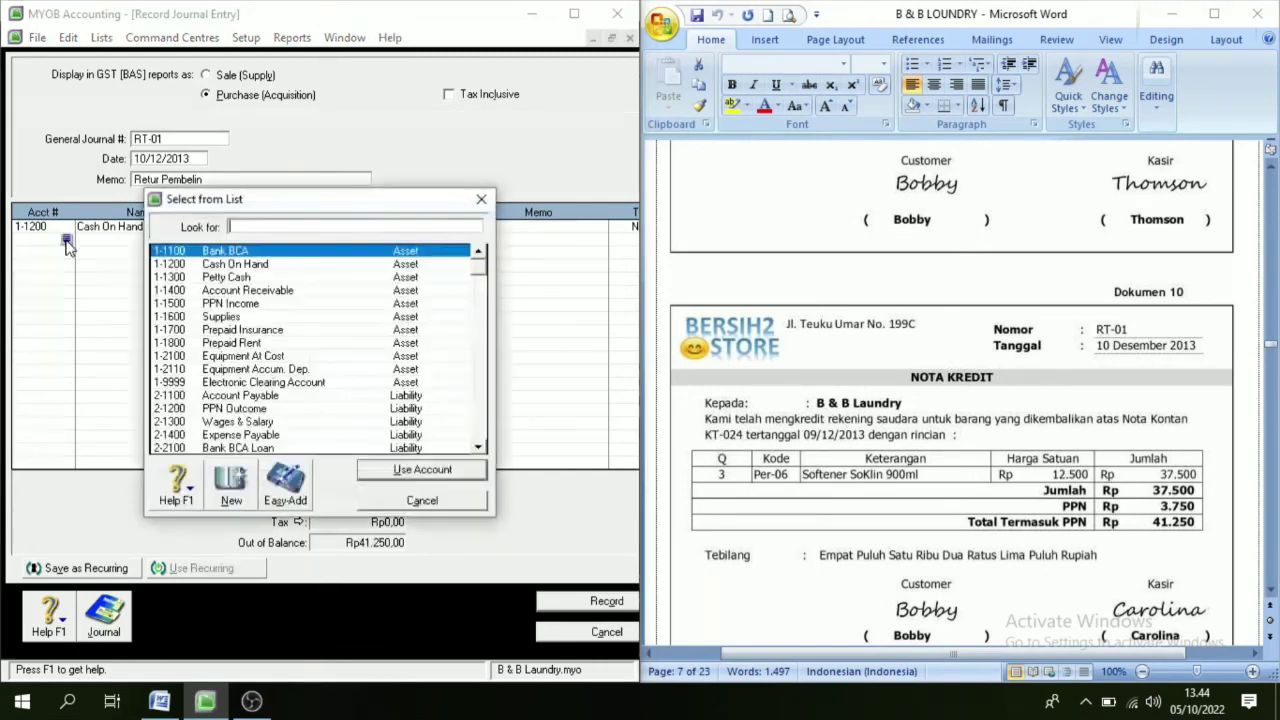
scroll(256, 440, down, 2)
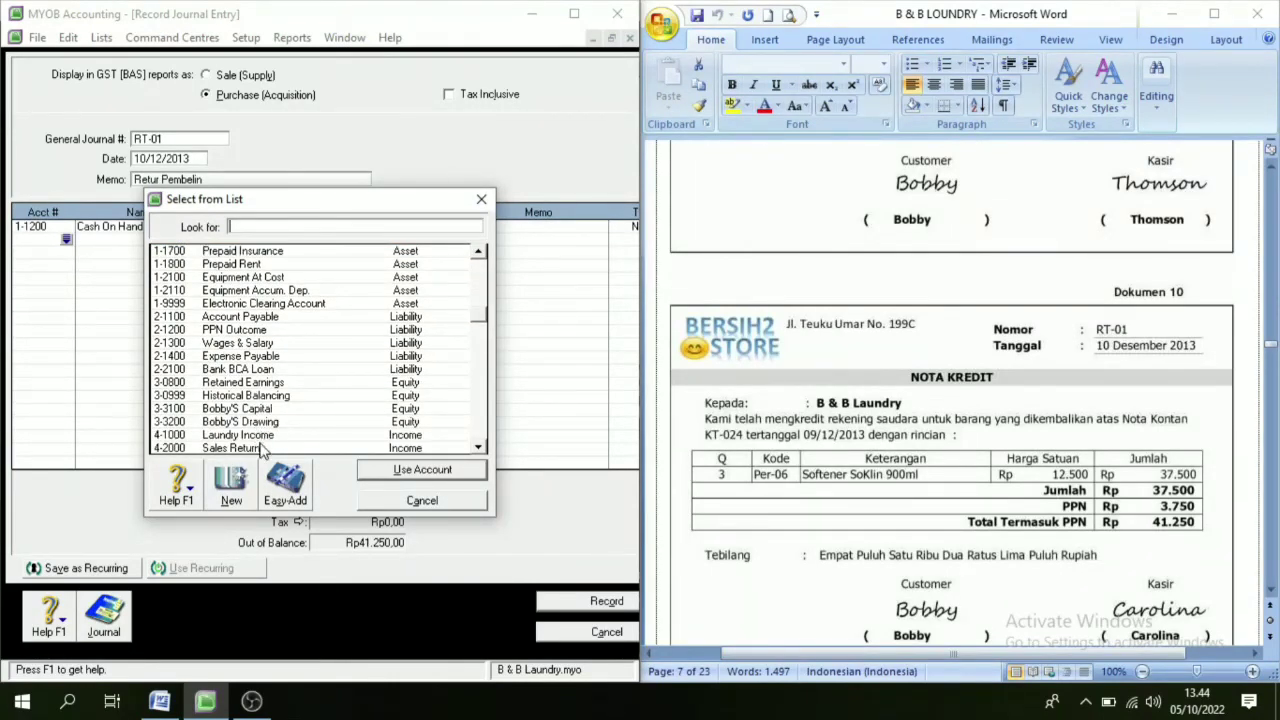
scroll(255, 452, down, 1)
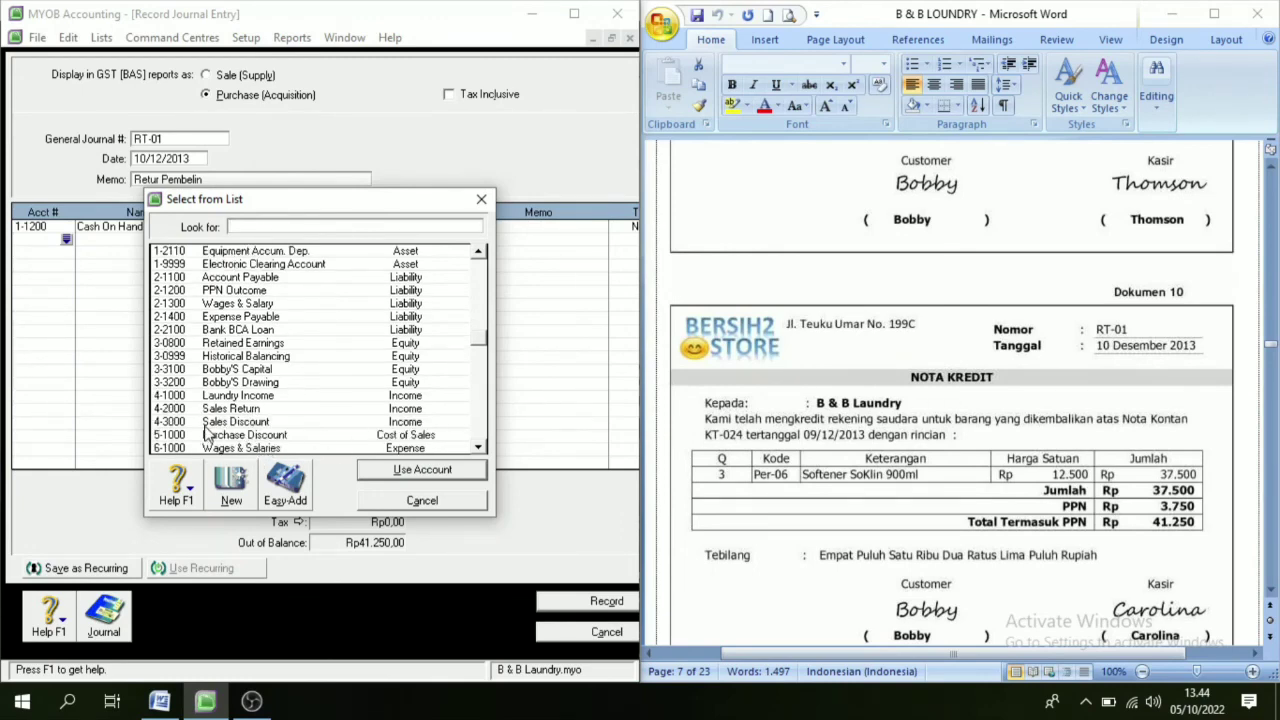
scroll(262, 376, up, 3)
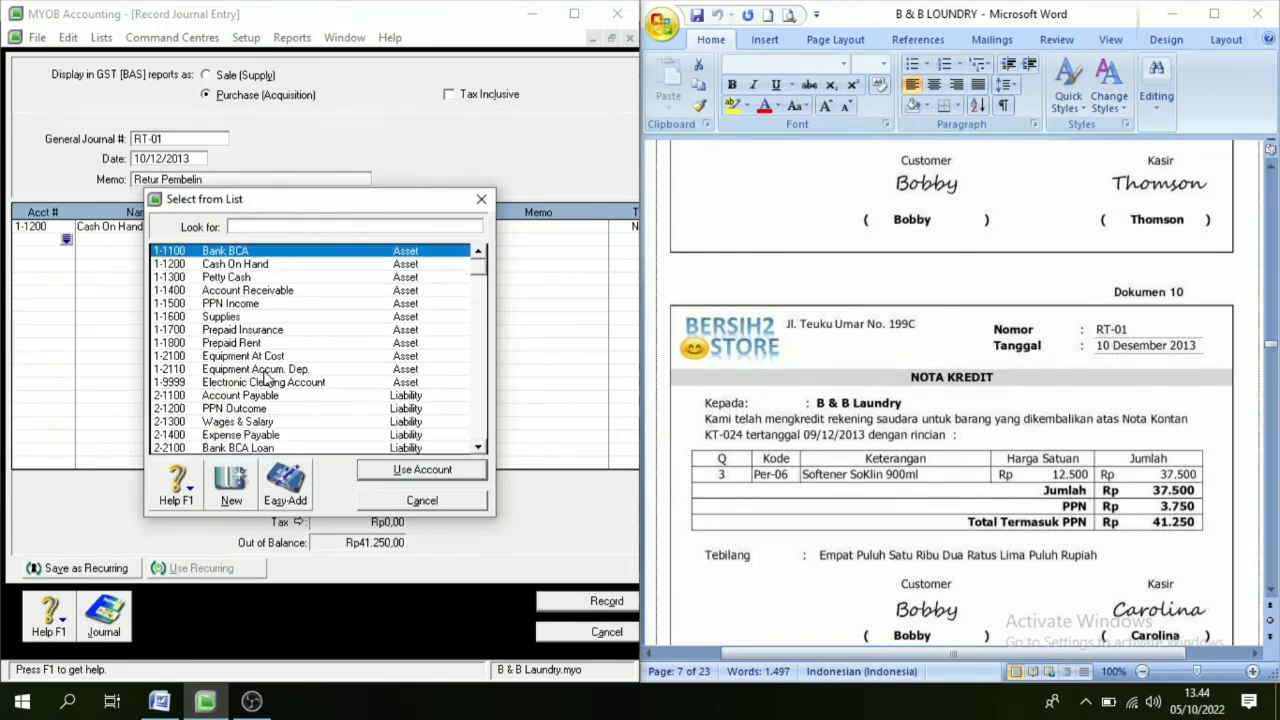
click(246, 316)
click(375, 470)
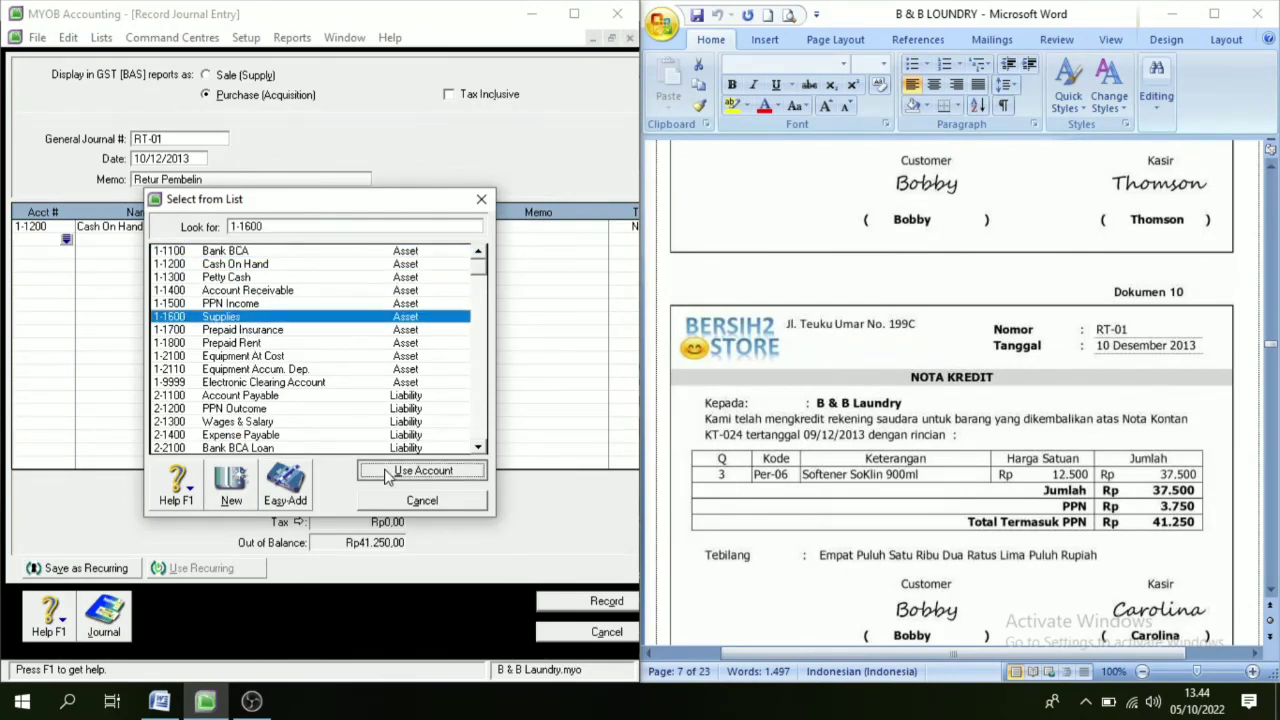
key(Tab)
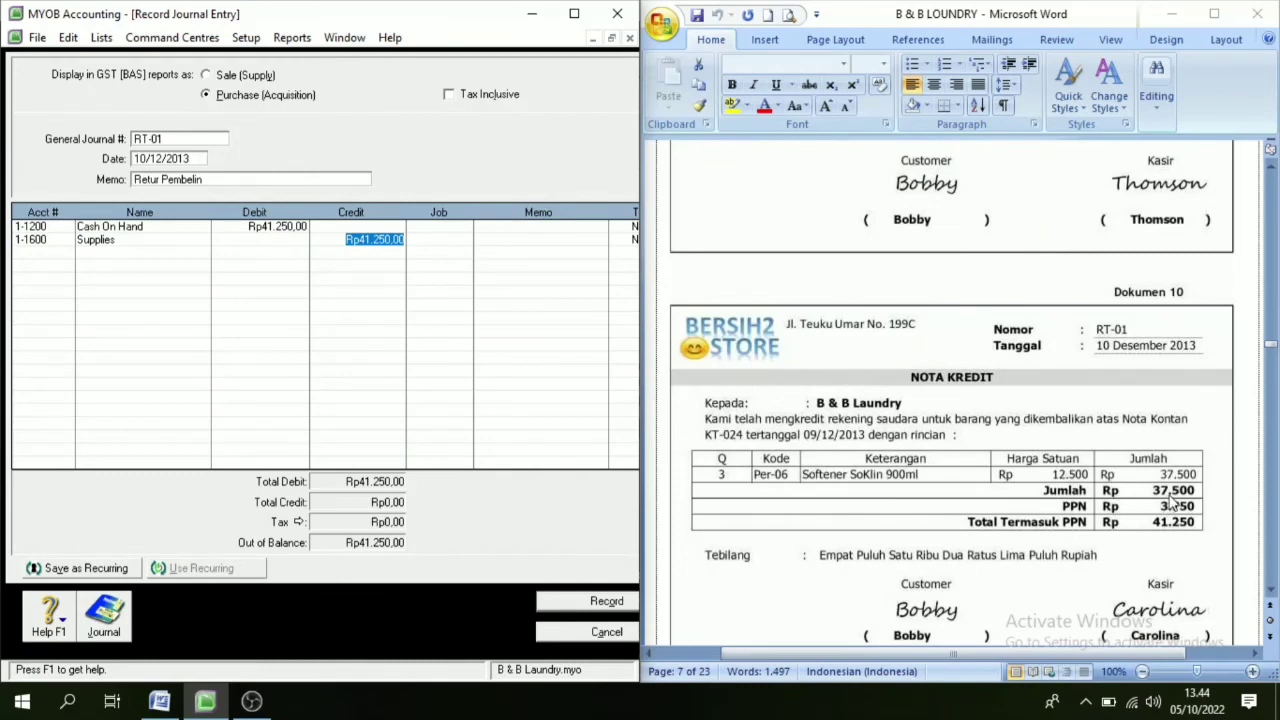
text(37)
key(Tab)
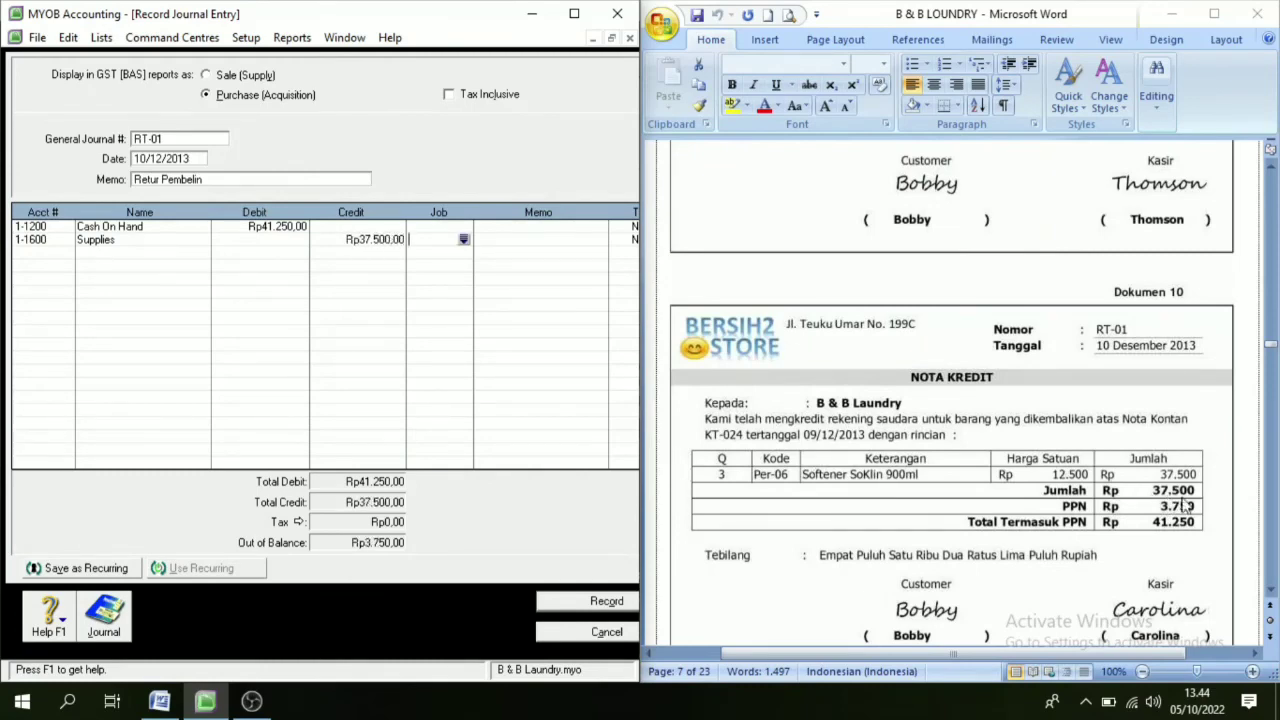
Add account 1-1500 PPN Income on the third journal line with a credit of Rp3.750 and record the RT-01 entry
click(55, 252)
click(66, 252)
click(233, 305)
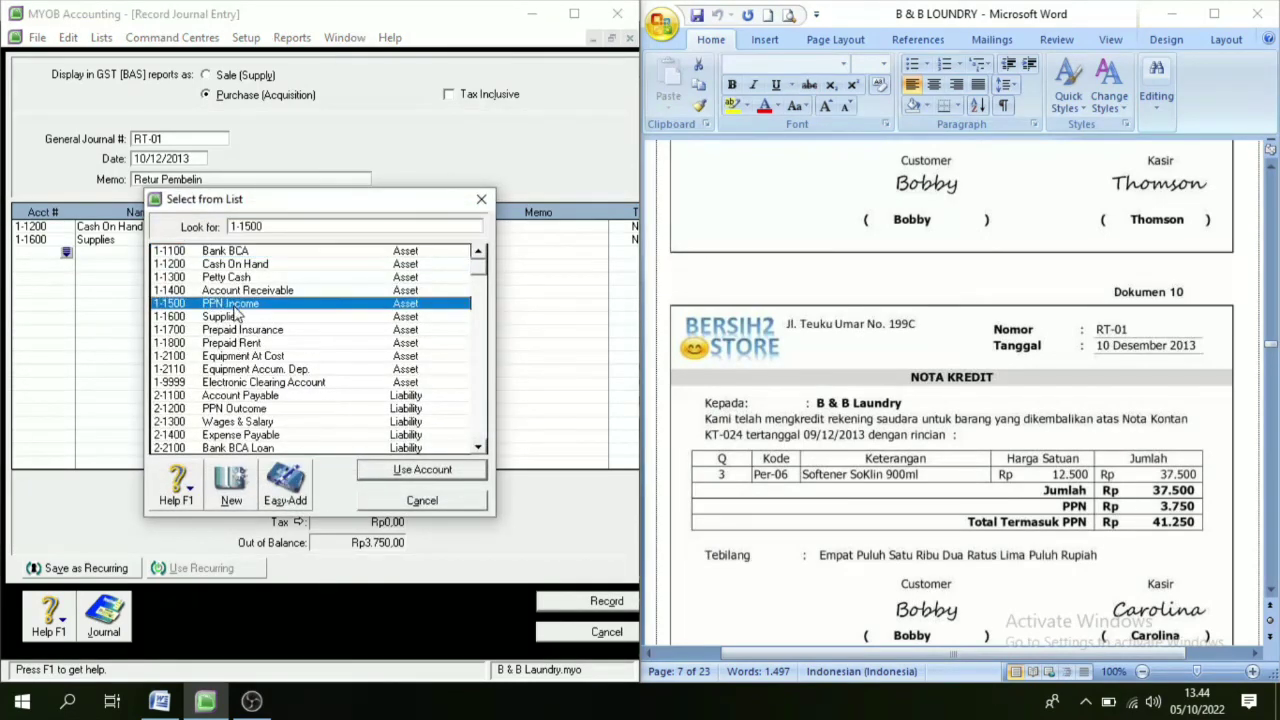
click(416, 469)
key(Tab)
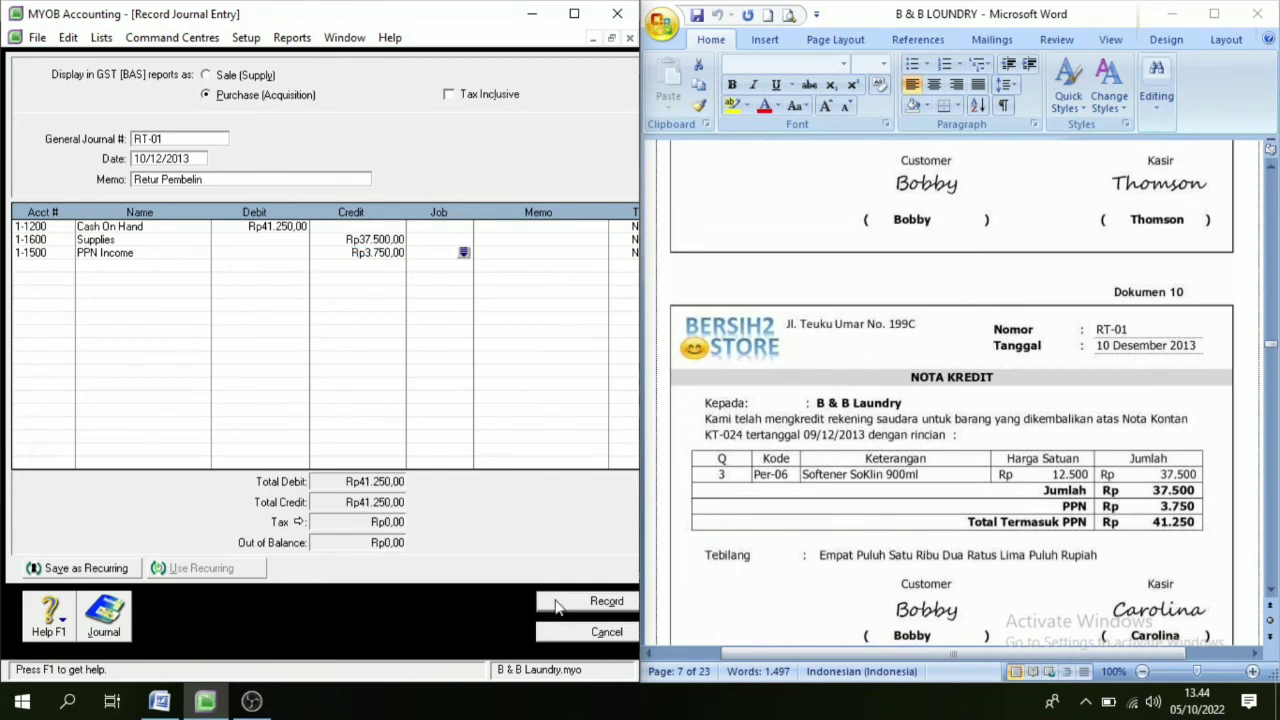
click(606, 602)
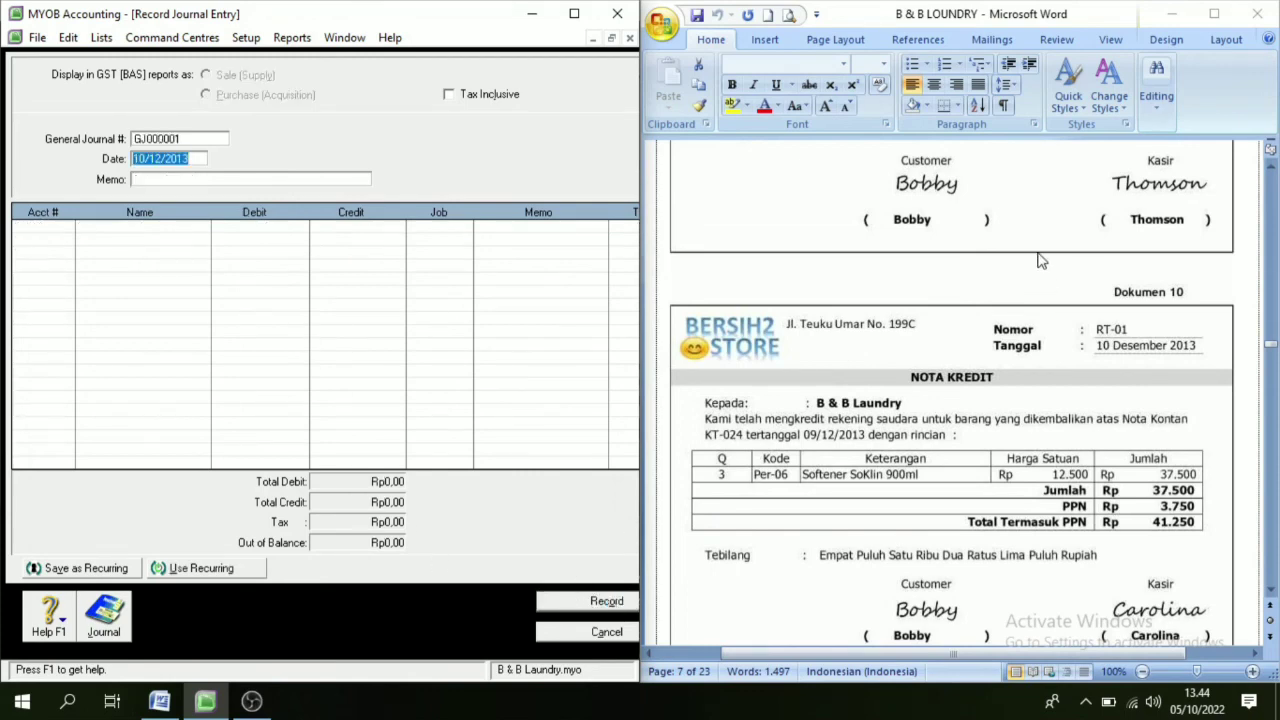
Look through the source documents Dokumen 11 and Dokumen 12, then review the Dokumen 10 credit note again
scroll(1045, 386, down, 8)
scroll(1045, 390, down, 5)
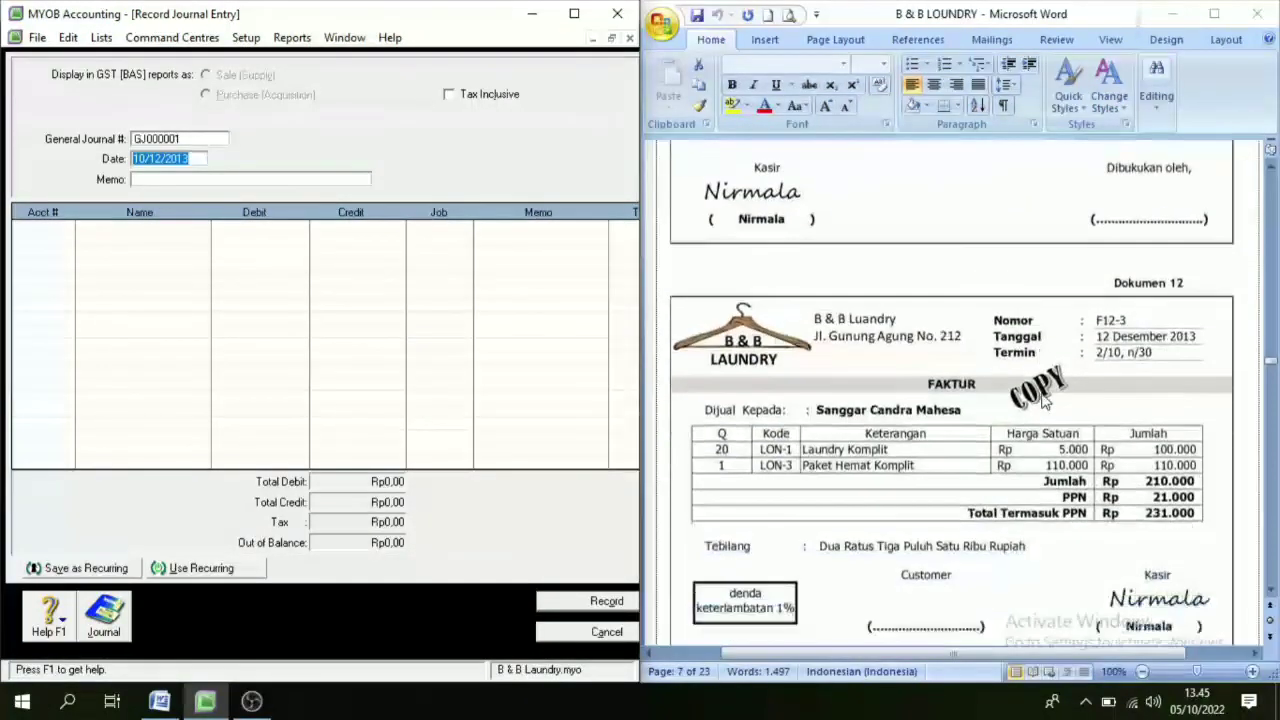
scroll(1050, 398, up, 4)
scroll(1045, 400, up, 5)
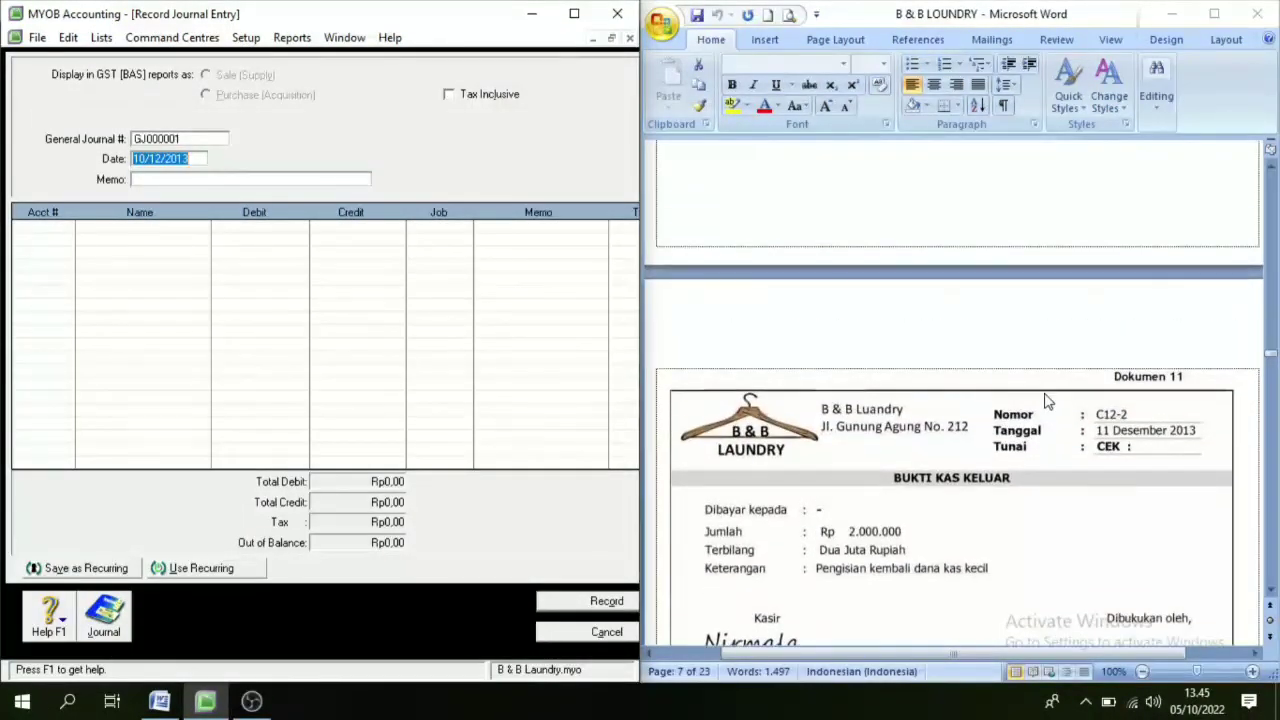
scroll(1006, 427, up, 4)
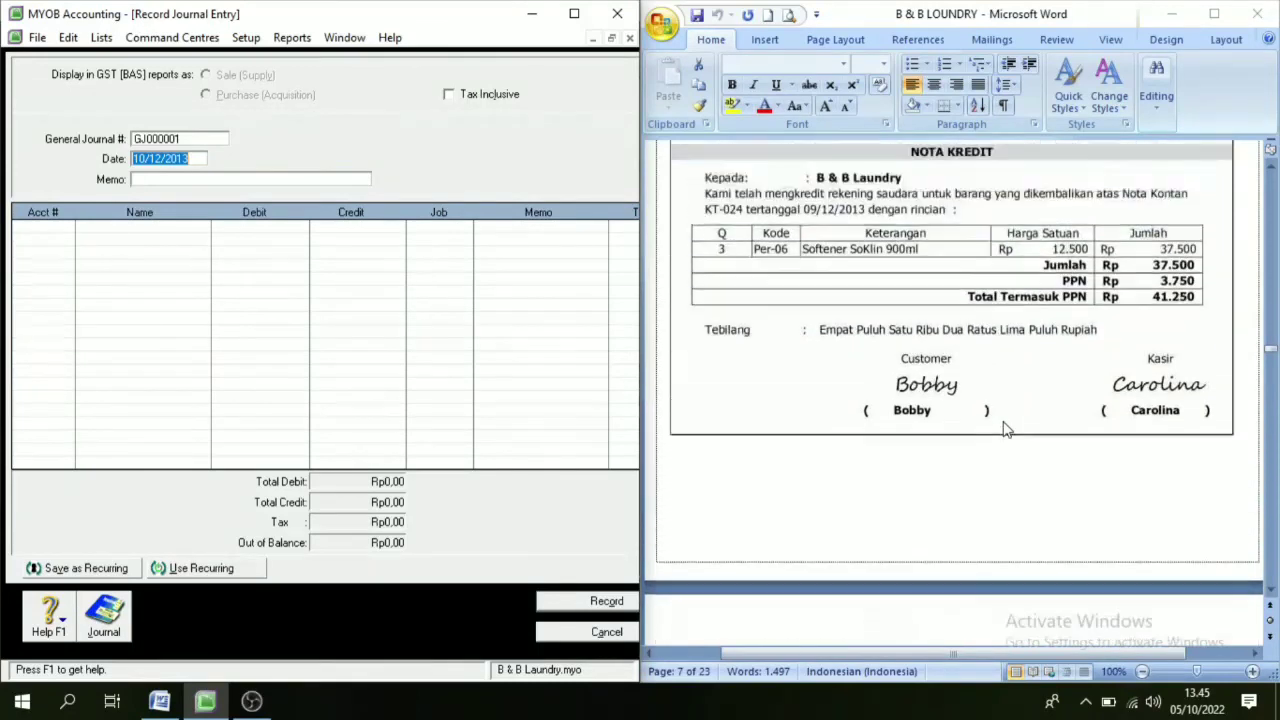
scroll(999, 419, up, 2)
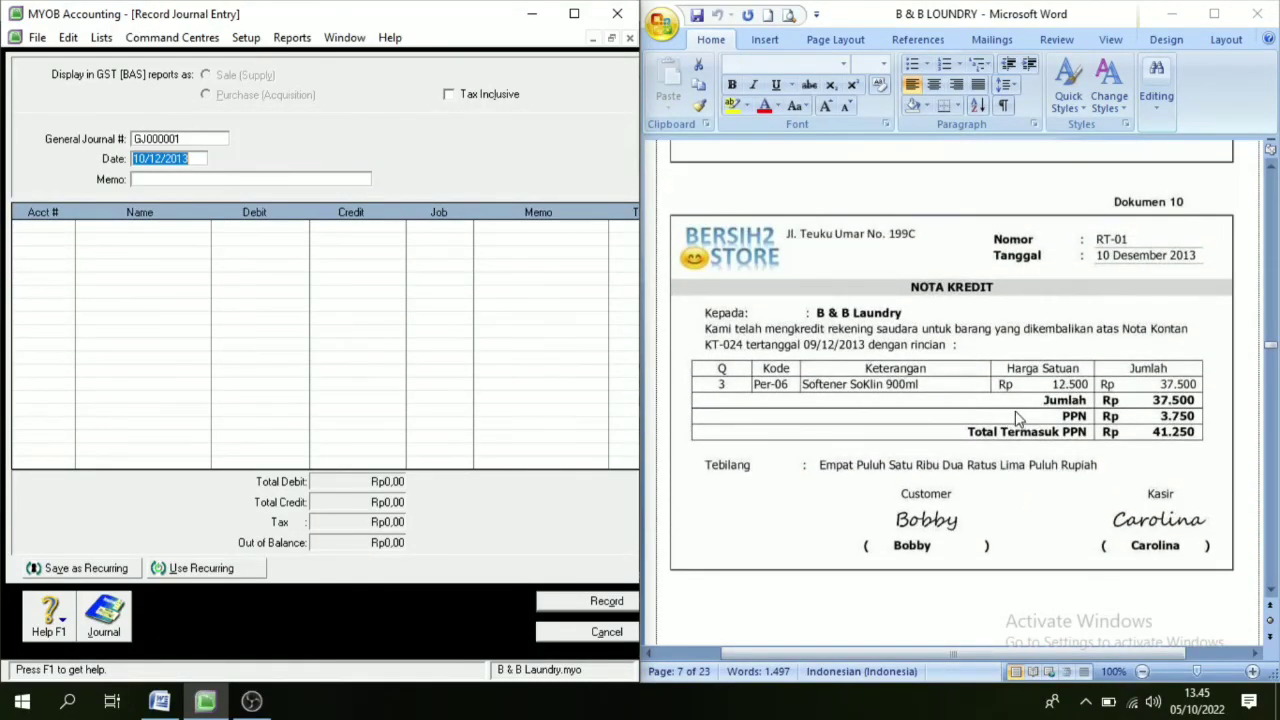